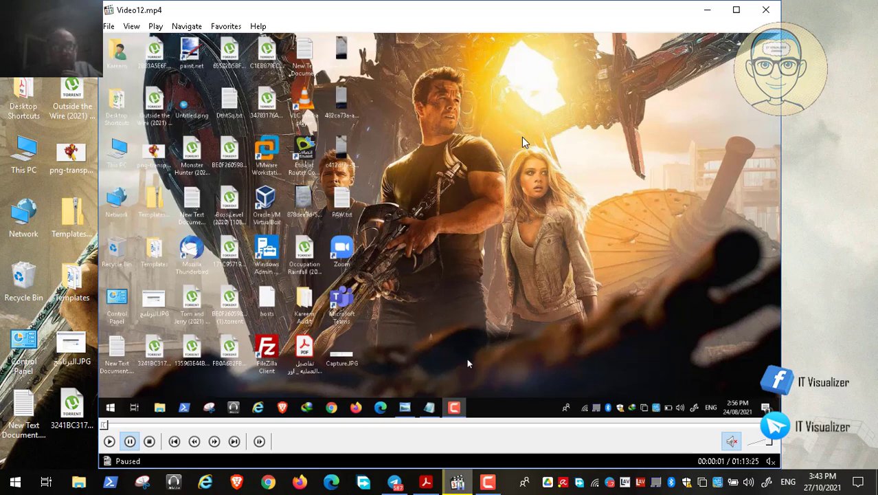
Resume the recorded lesson full screen in Media Player Classic
double_click(501, 115)
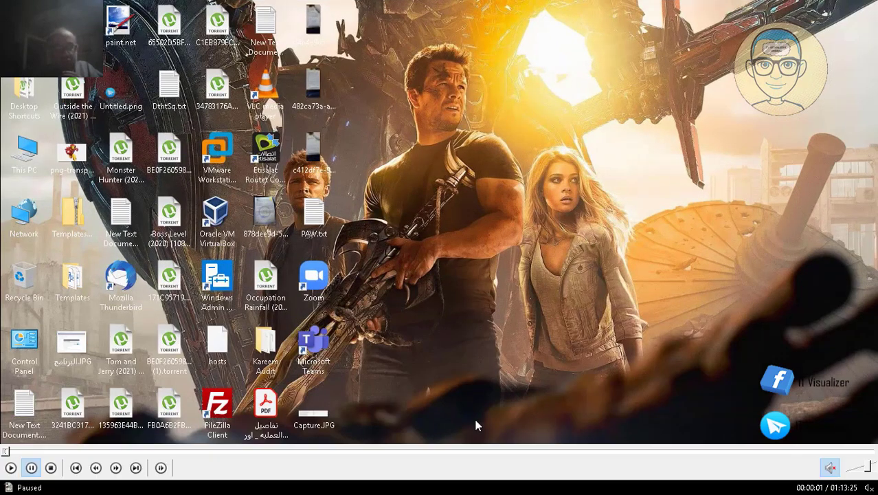
click(10, 467)
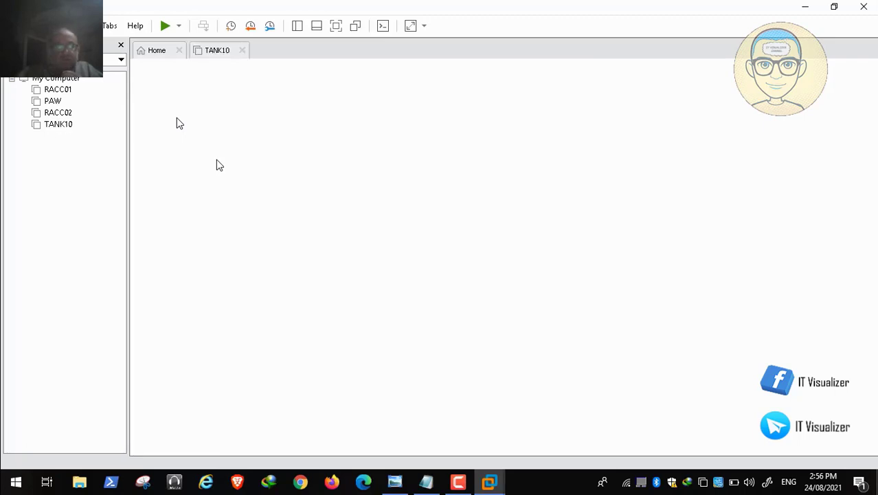
Confirm 2048 MB of memory for PAW, then power on RACC01
mouse_move(78, 485)
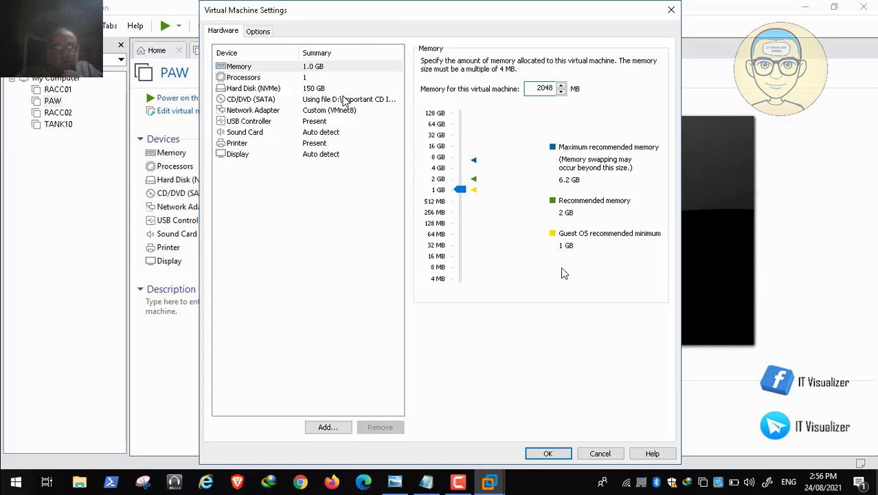
click(548, 453)
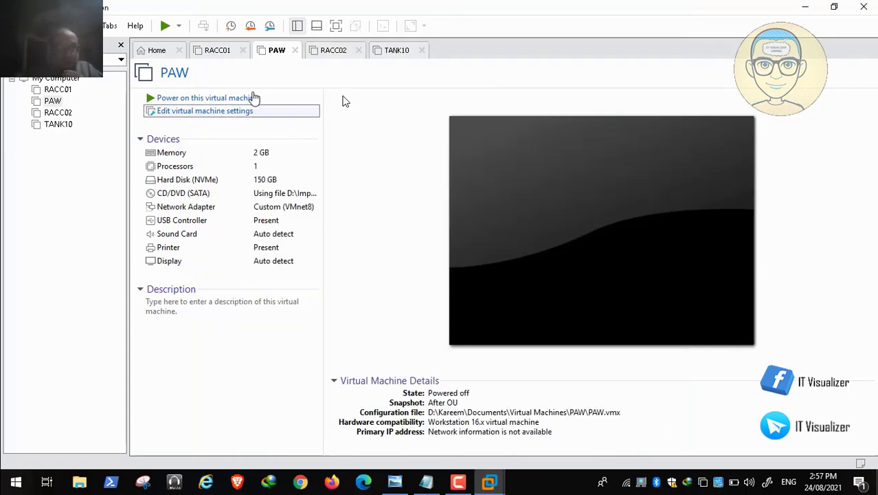
click(217, 54)
click(215, 98)
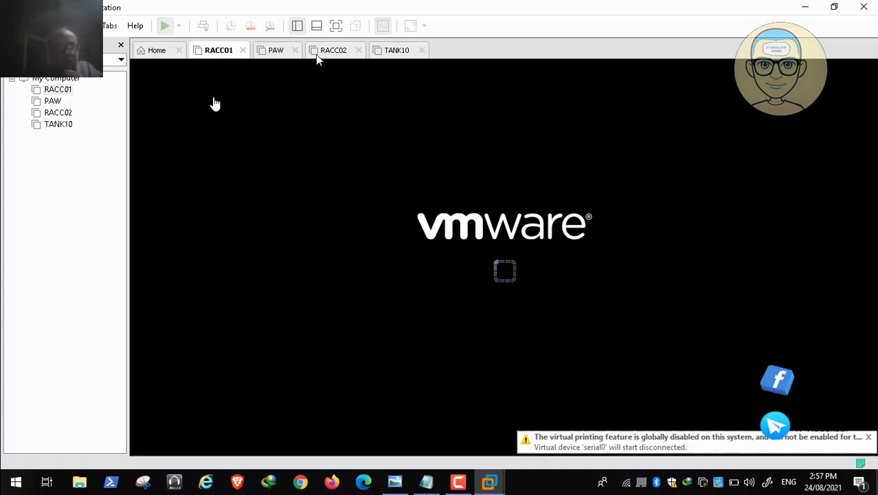
Pause the screen recorder while RACC01 boots and power on the PAW virtual machine
click(458, 483)
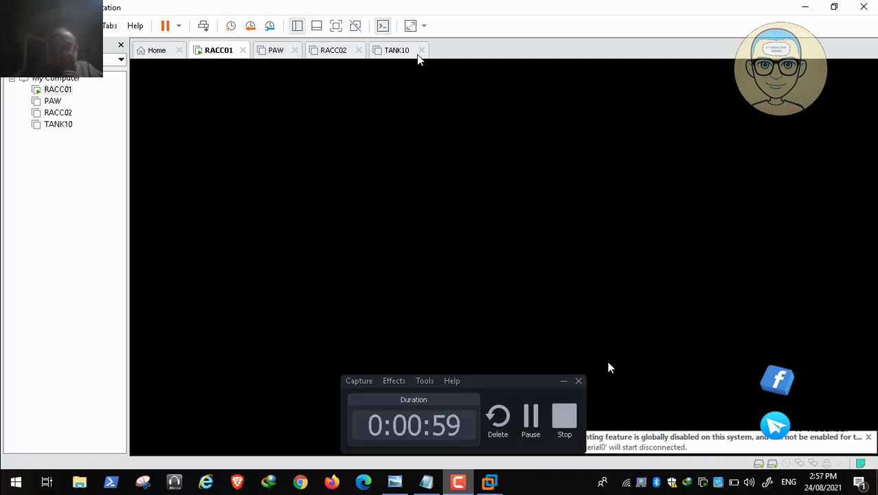
click(530, 421)
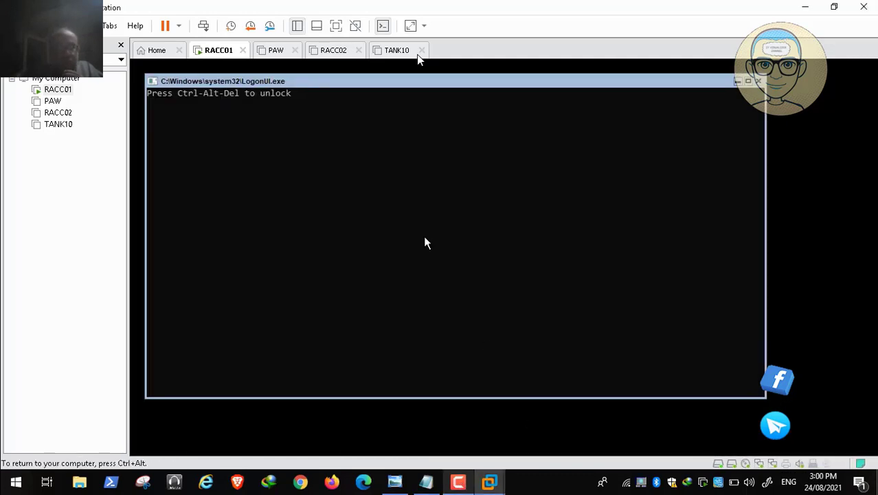
click(276, 57)
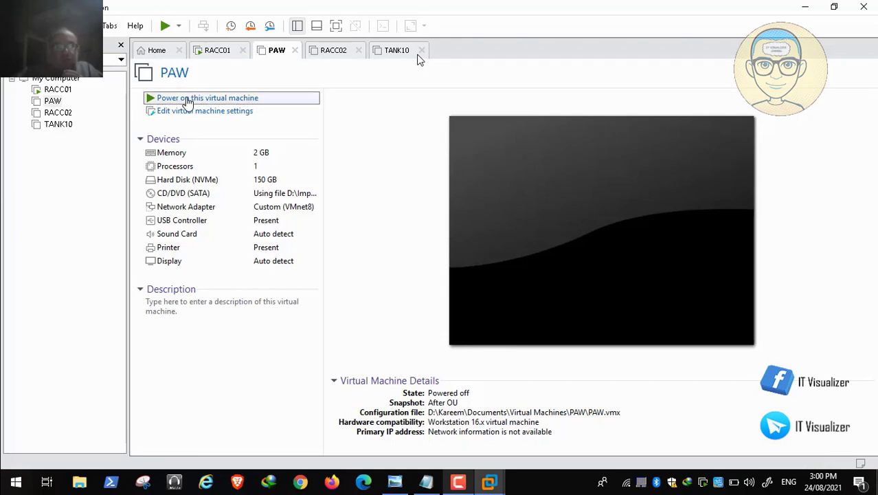
click(187, 101)
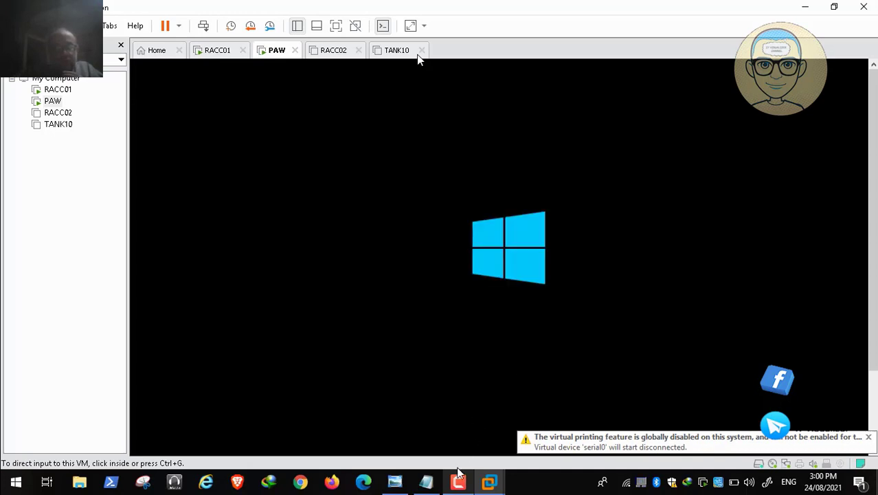
Pause the recorder again and send Ctrl+Alt+Del to PAW's lock screen
click(459, 474)
click(563, 414)
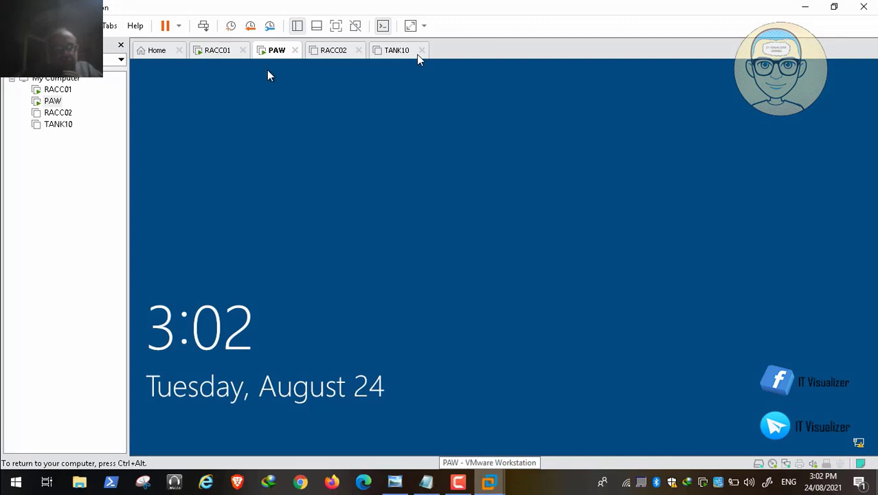
click(204, 25)
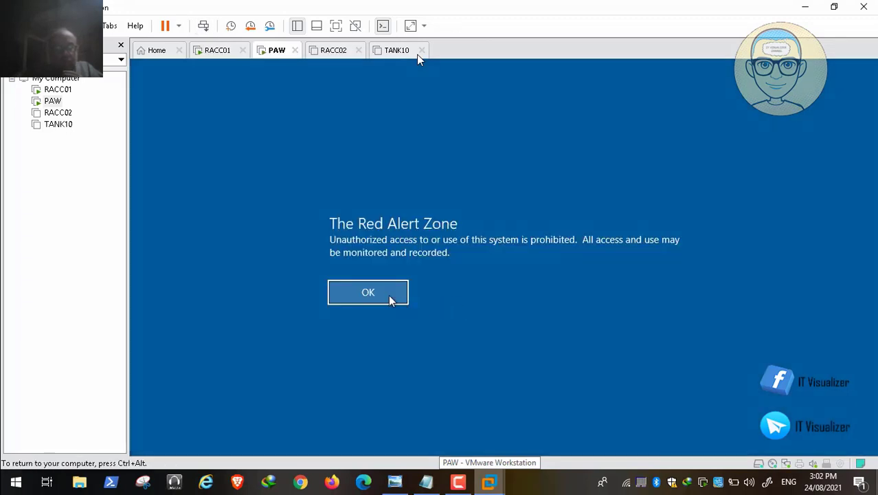
Acknowledge the Red Alert Zone notice and sign in to PAW with a redalert domain username and password
click(391, 299)
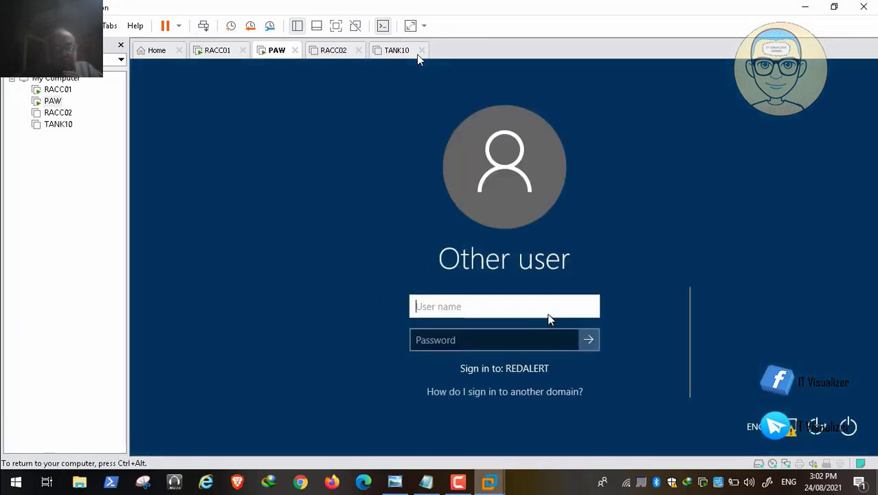
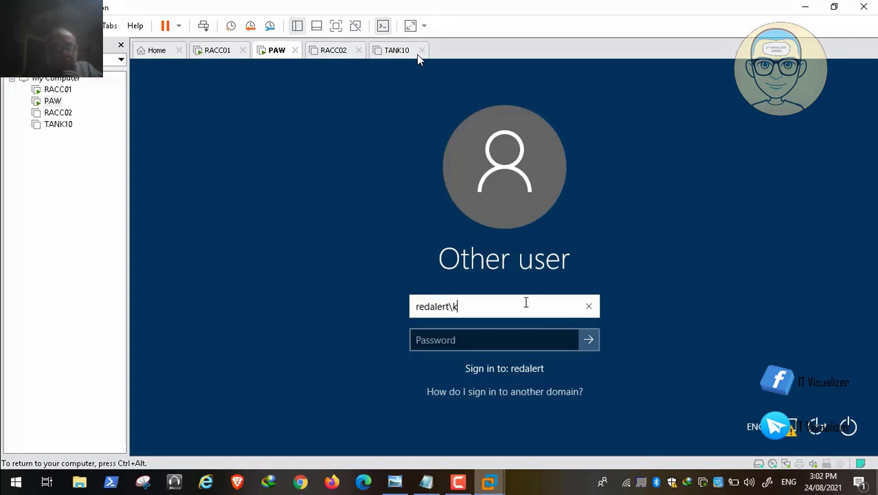
key(Tab)
text(P)
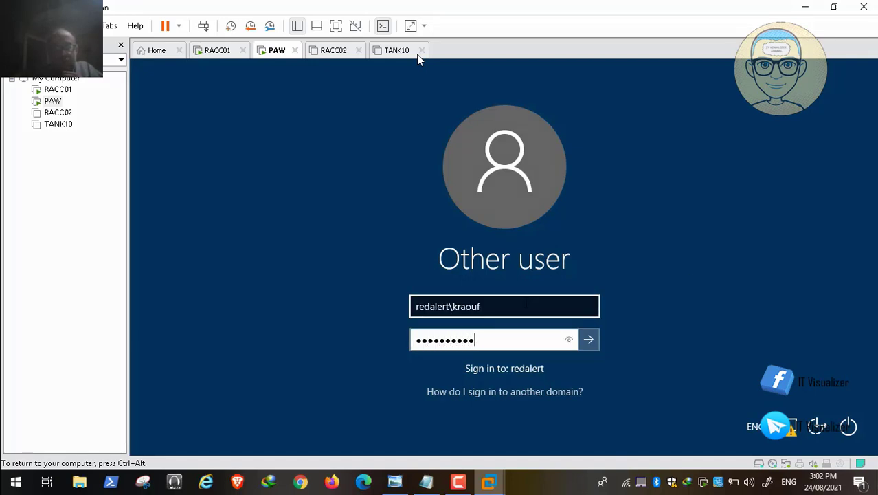
key(Return)
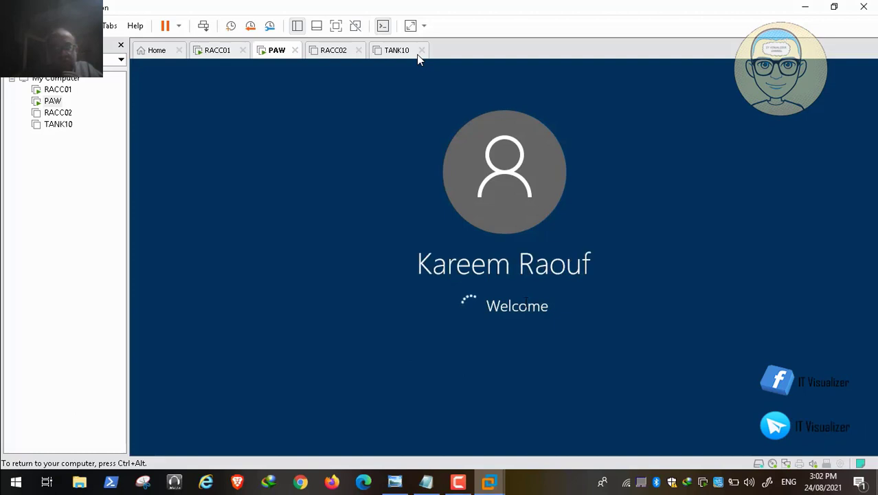
key(ctrl+alt)
click(459, 486)
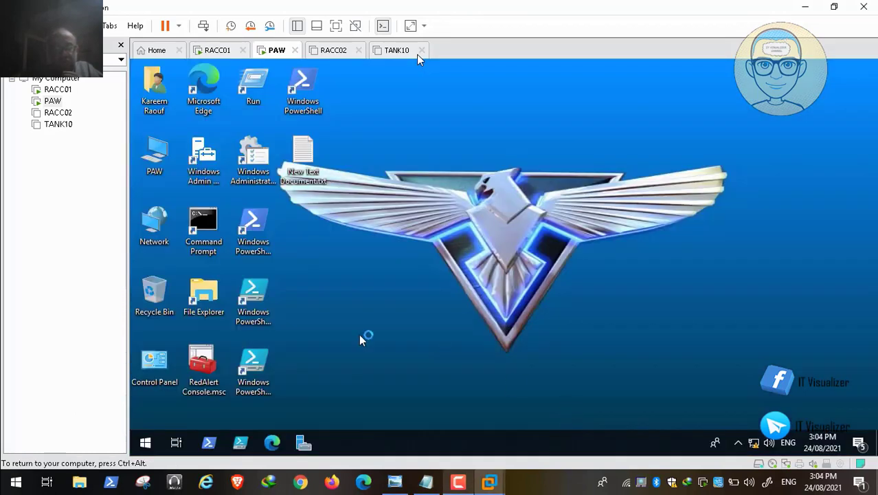
Browse PAW's Z: Shared Folders to ADToolsCollection\MarvelDomain\Backgrounds and Scripts and select Background.jpg
double_click(202, 367)
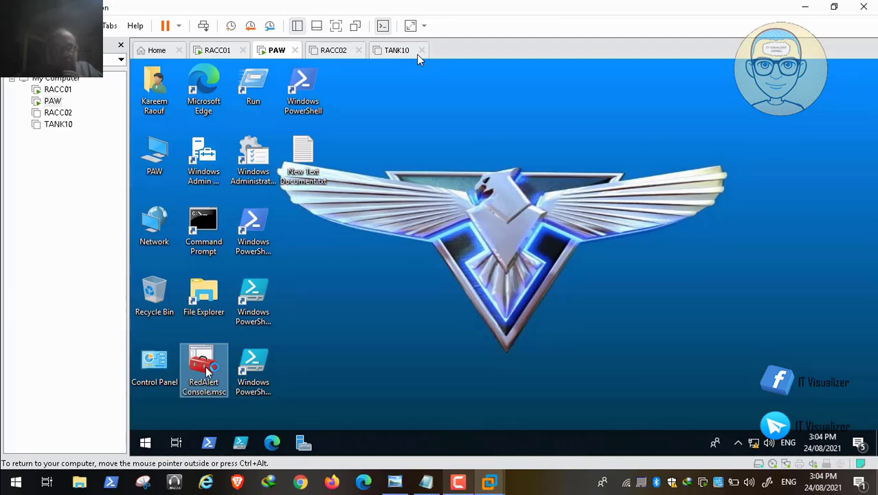
click(158, 157)
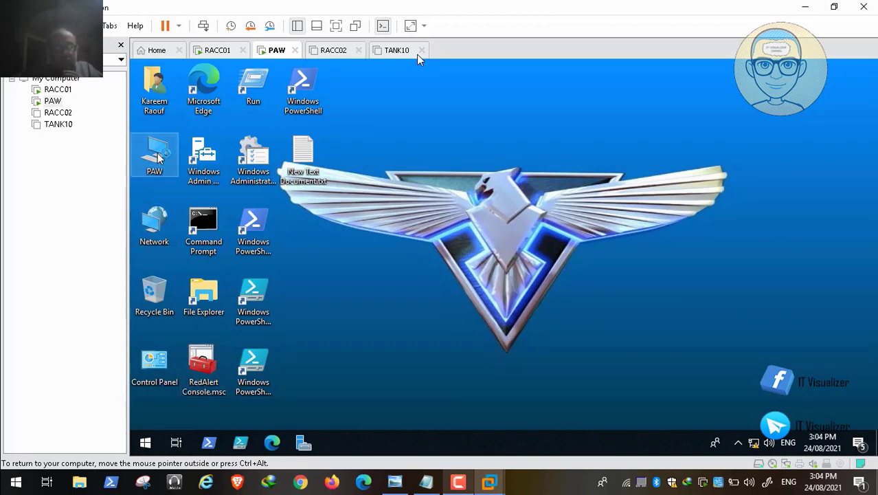
double_click(158, 156)
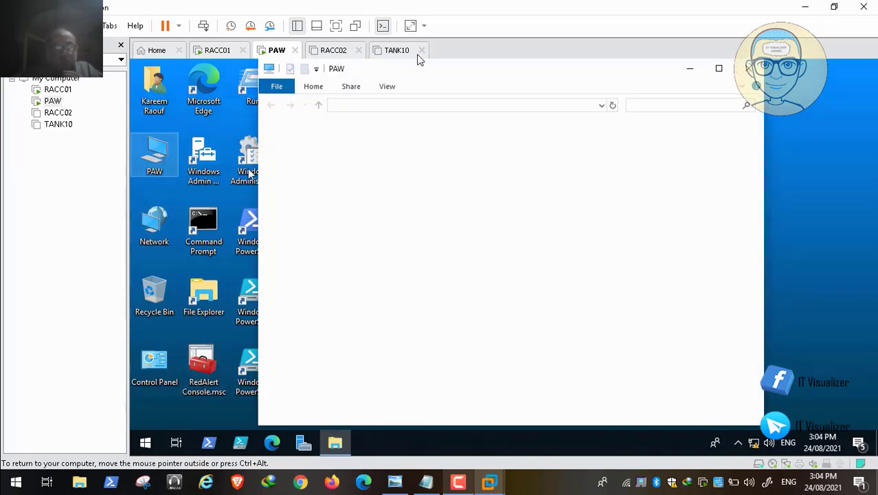
click(760, 394)
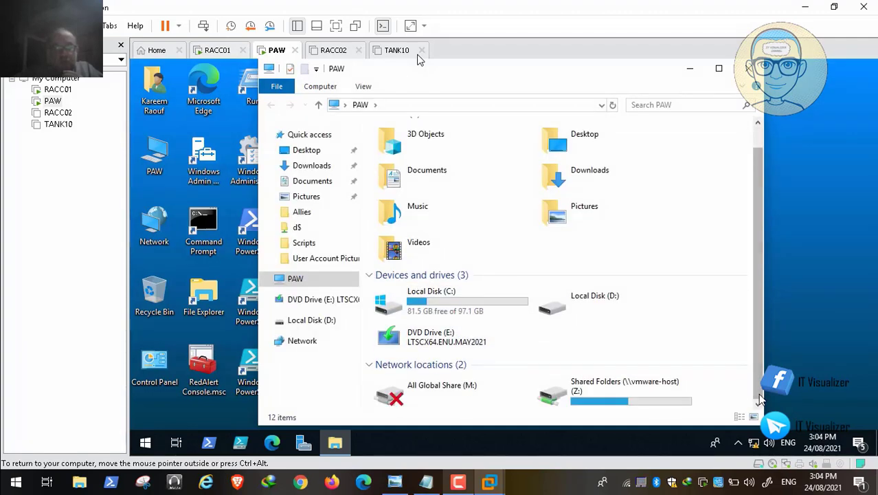
double_click(634, 397)
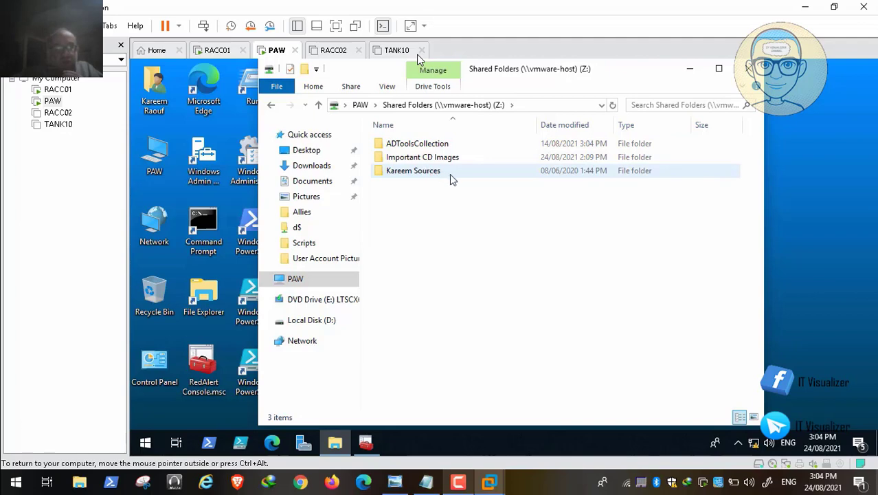
double_click(421, 144)
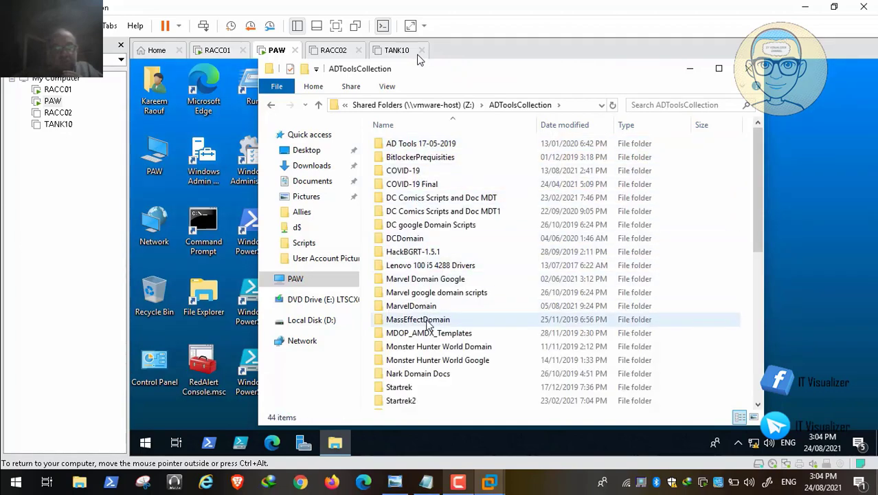
double_click(427, 310)
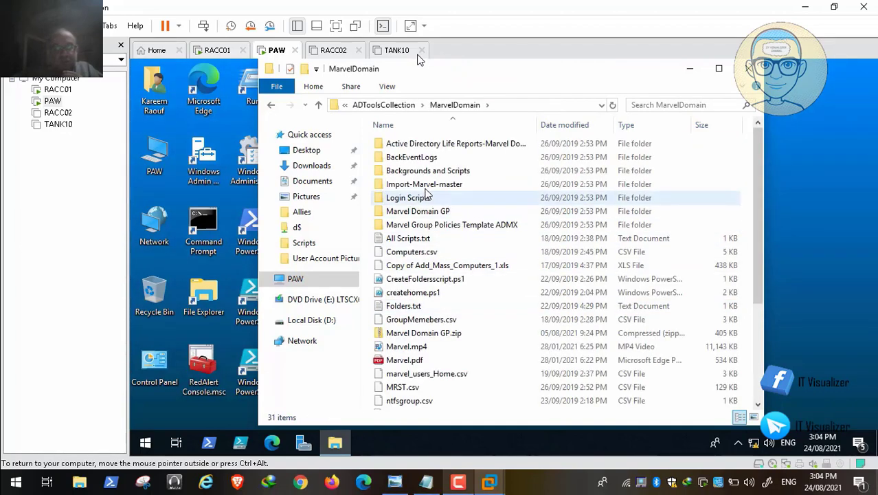
double_click(423, 172)
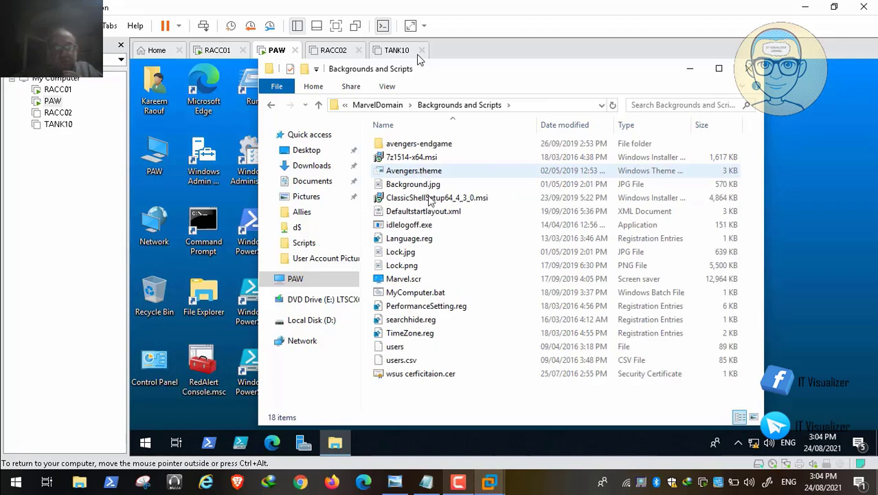
click(432, 187)
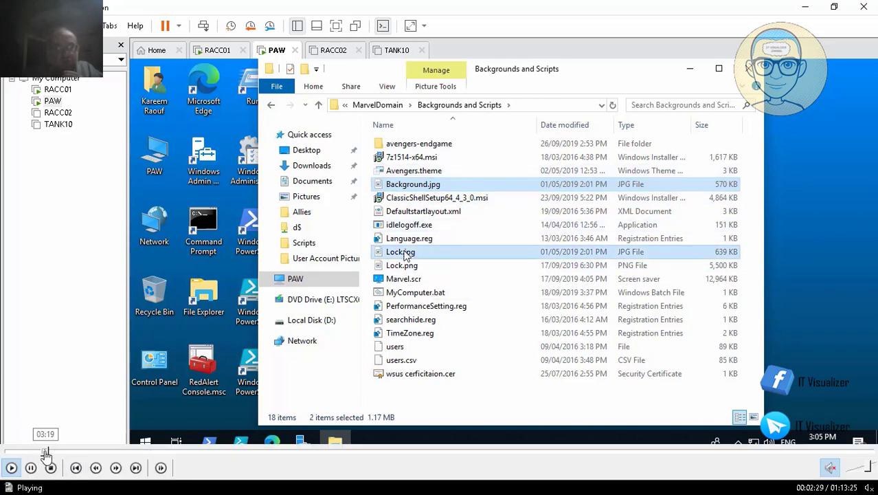
Seek the lesson to where the Allies GPO link is deleted from Global IT Group
click(46, 455)
click(58, 455)
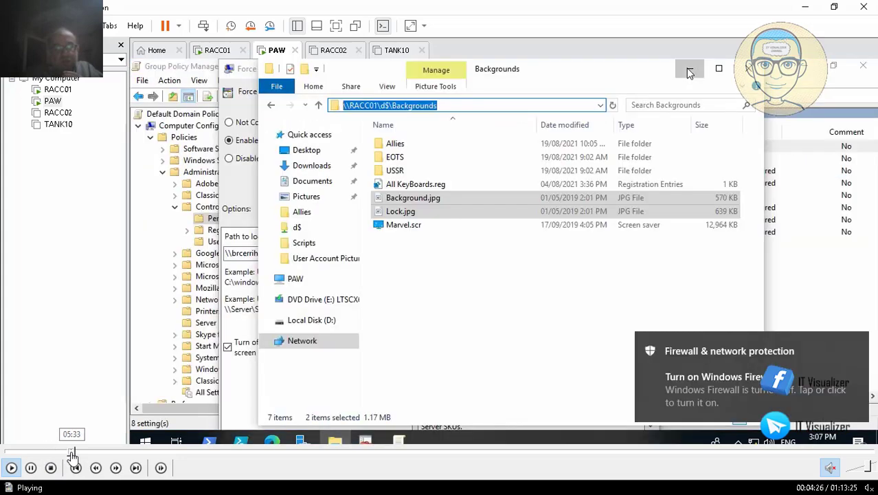
click(69, 455)
click(93, 455)
click(109, 455)
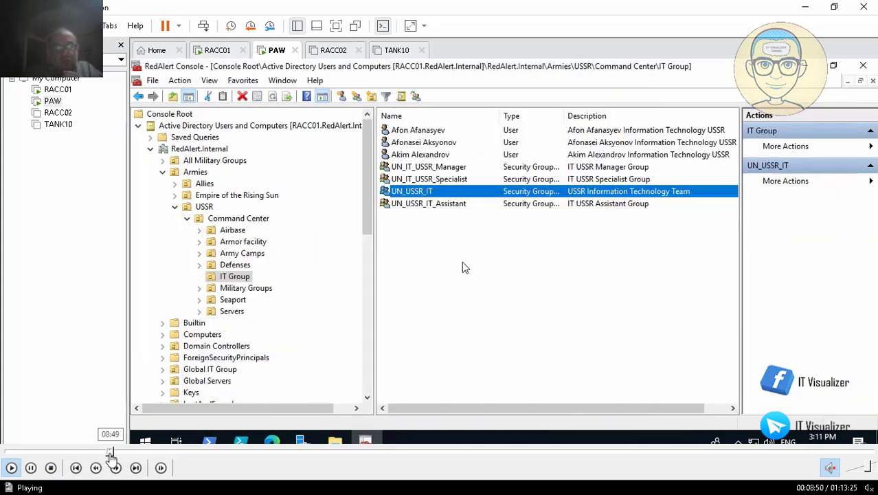
click(100, 454)
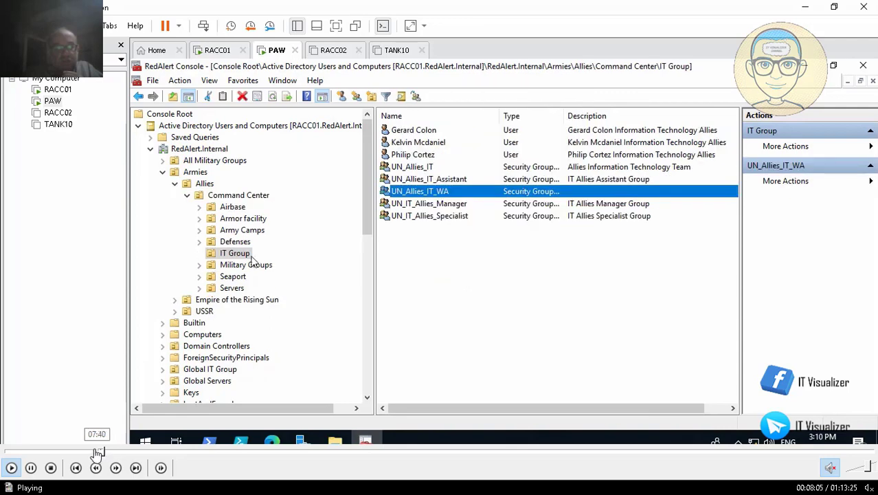
click(90, 455)
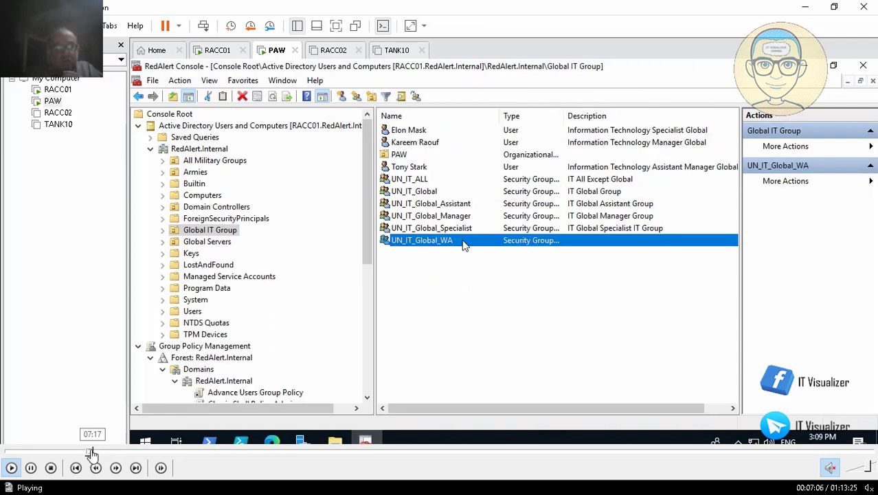
click(77, 455)
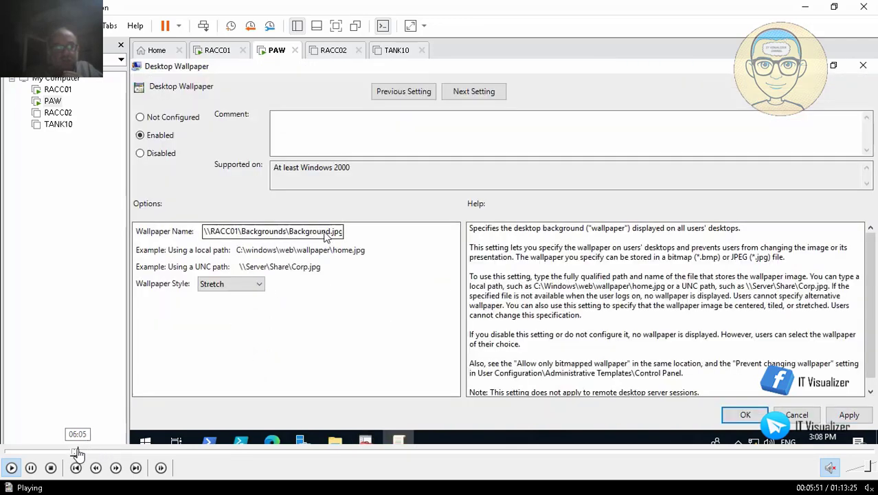
click(79, 455)
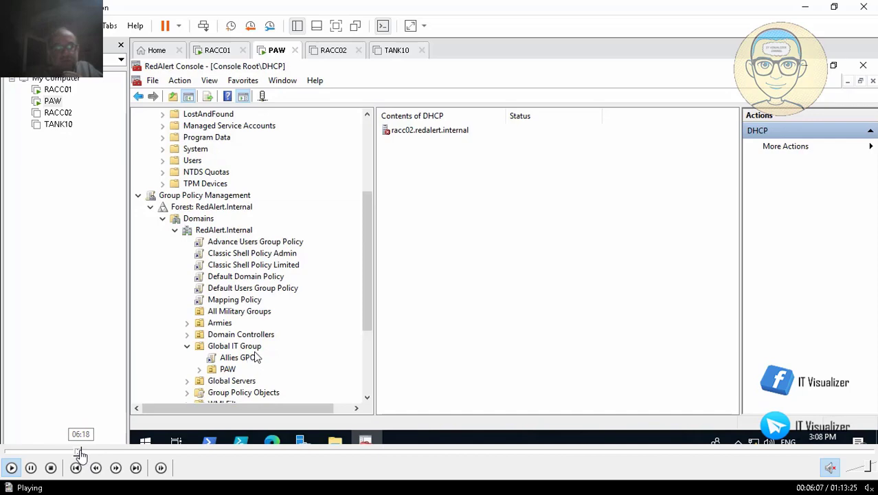
click(77, 455)
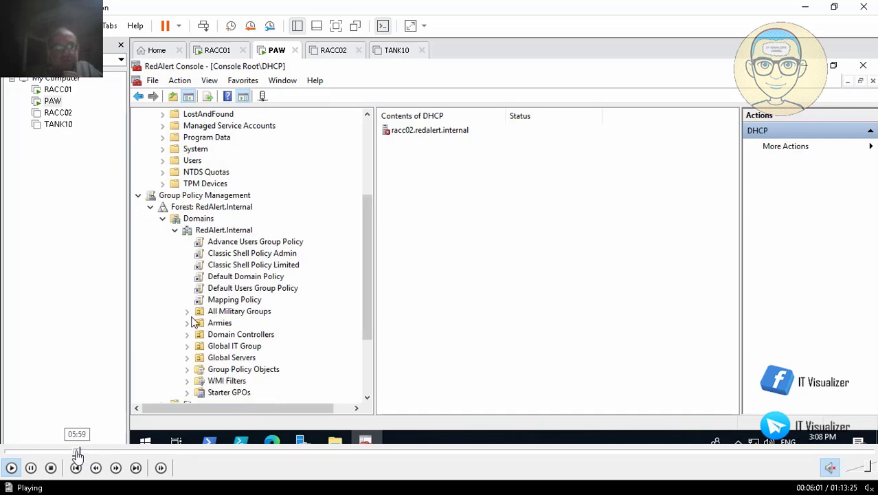
click(74, 454)
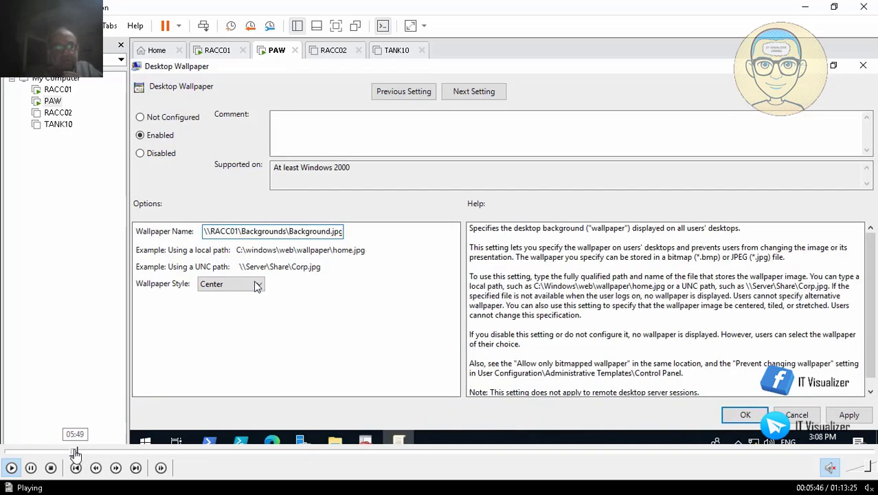
click(80, 454)
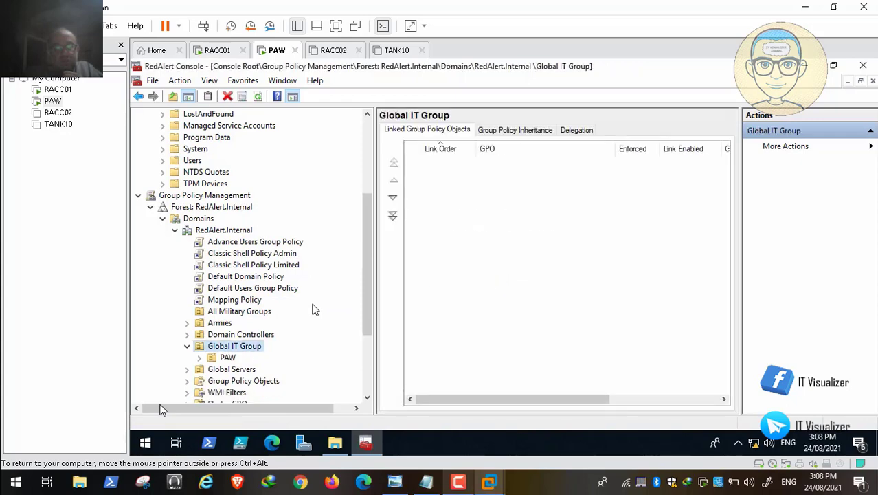
Select the Allies GPO under PAW, then skip the lesson ahead to the UN_IT_Global_WA group setup
click(200, 358)
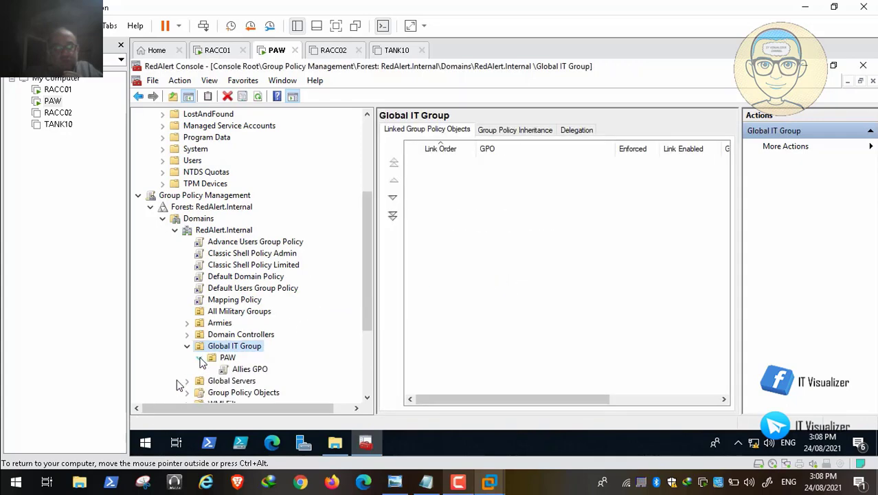
click(255, 369)
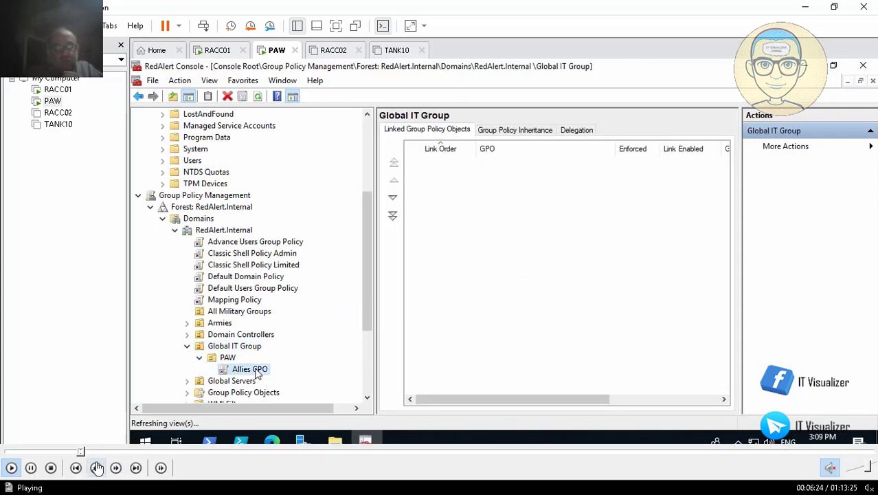
click(88, 452)
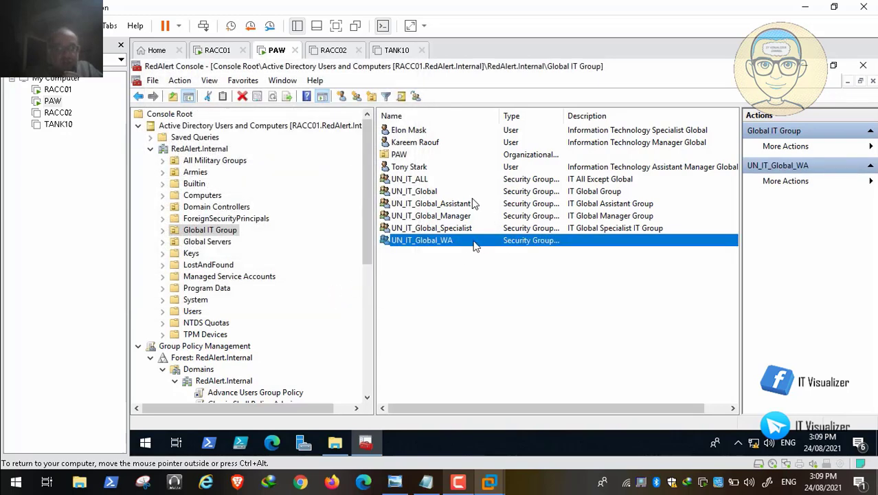
Check UN_IT_Global's existing 'IT Global Group' description for reuse
double_click(465, 242)
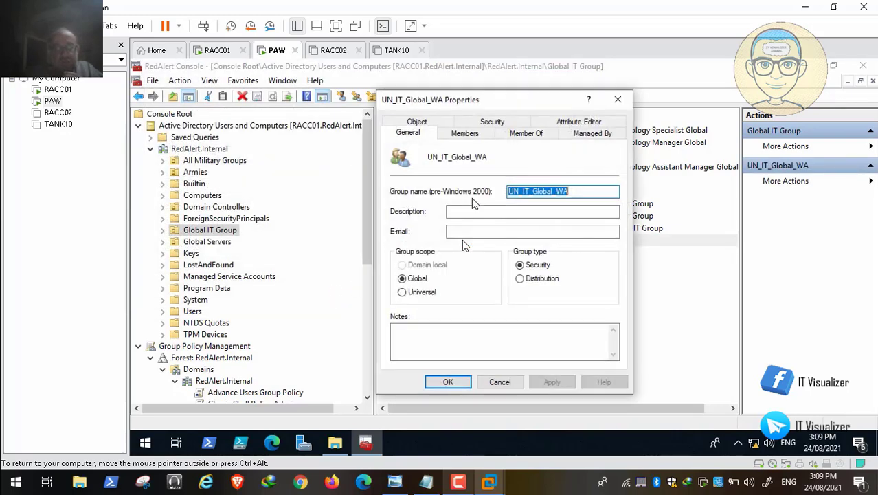
click(508, 377)
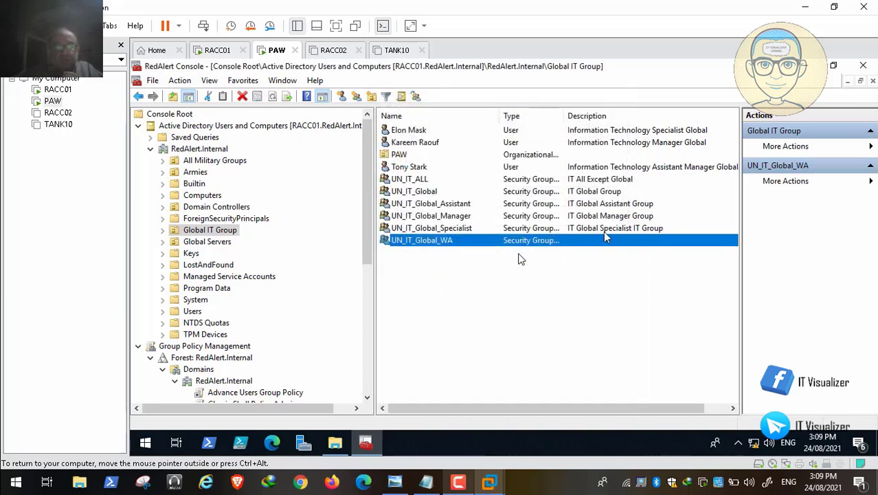
double_click(605, 192)
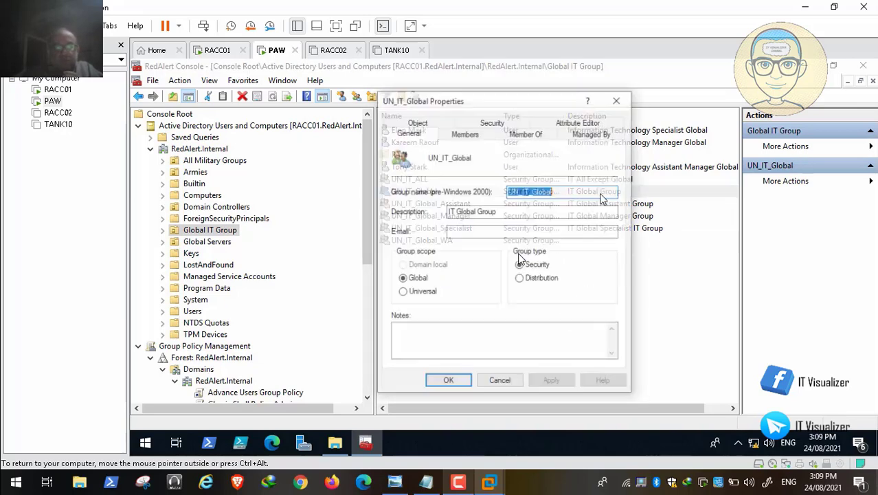
key(Tab)
key(ctrl+c)
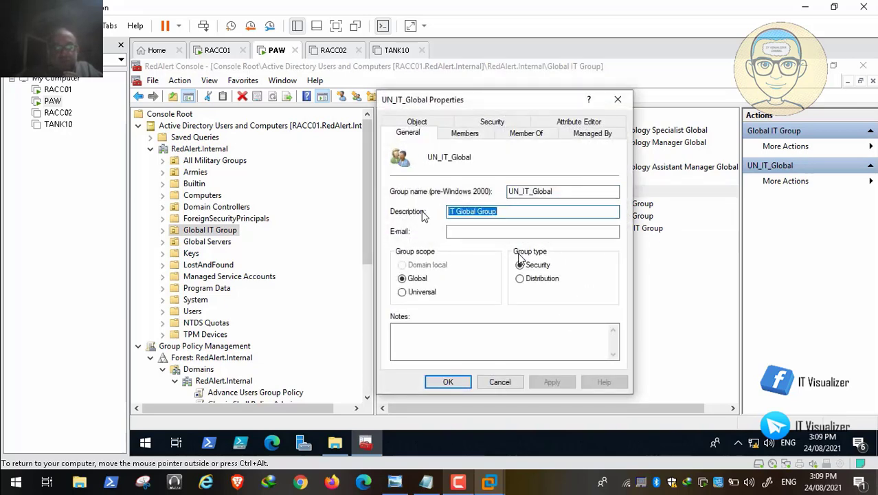
click(447, 382)
Set UN_IT_Global_WA's description and e-mail to 'IT Global Group Workstations Admins' and apply
double_click(440, 241)
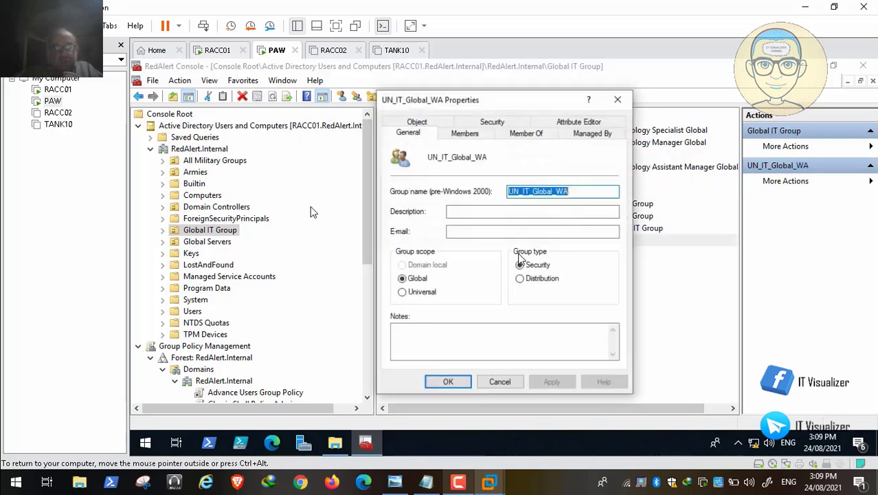
click(455, 216)
key(ctrl+v)
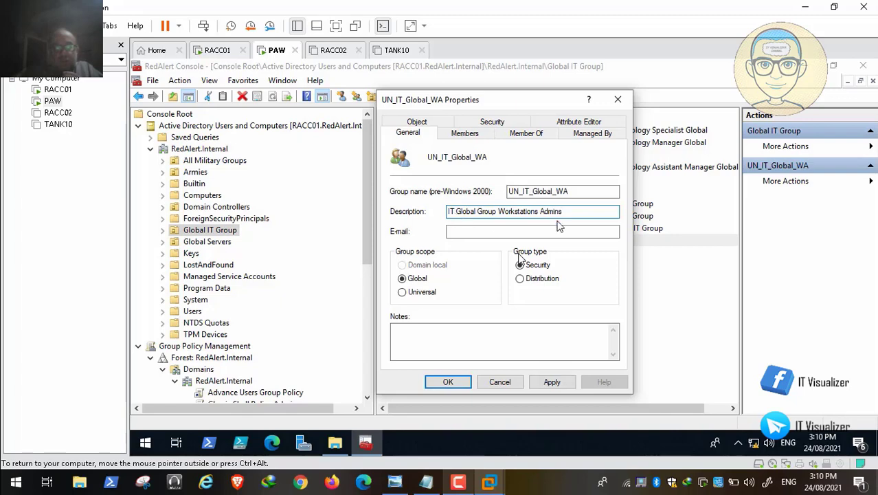
drag(562, 215, 440, 216)
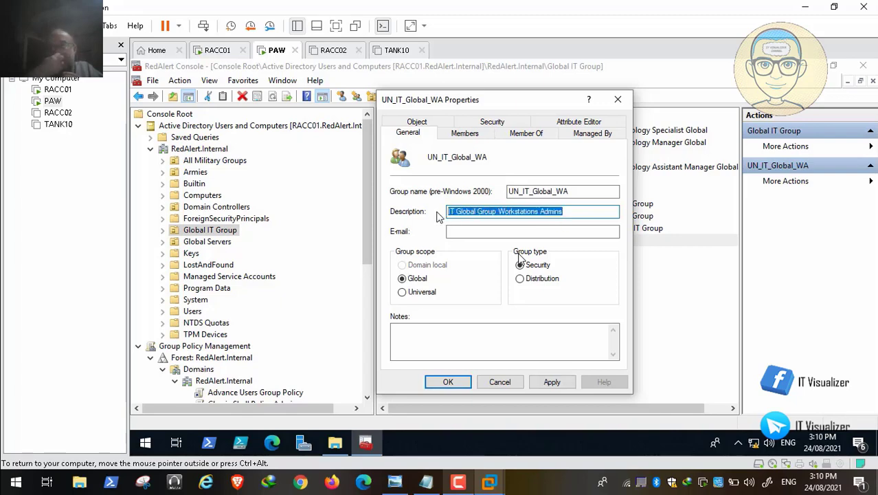
key(ctrl+c)
click(458, 233)
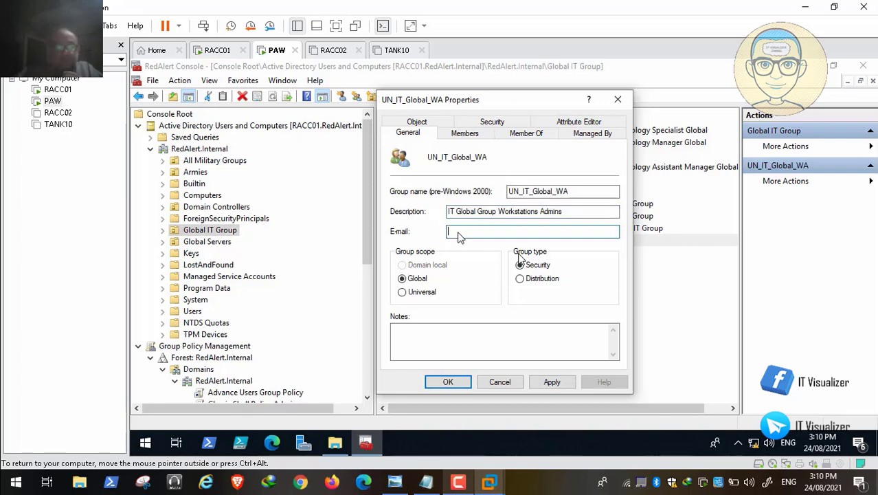
key(ctrl+v)
click(552, 382)
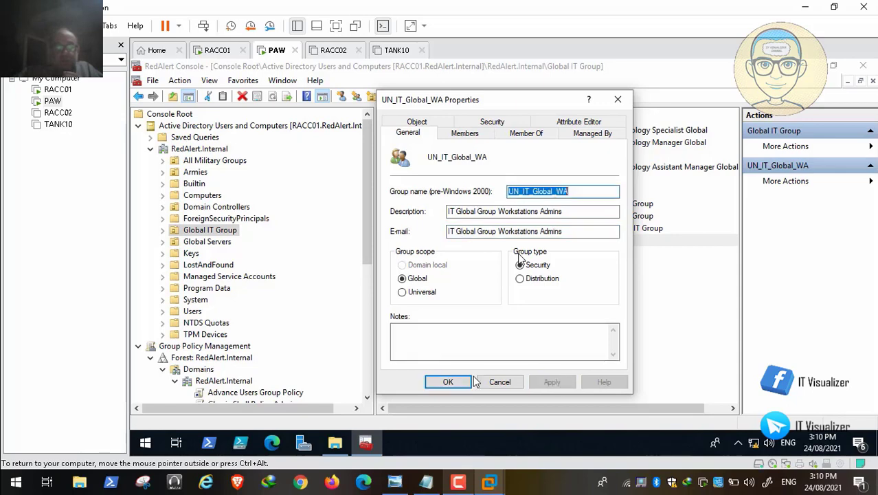
click(450, 382)
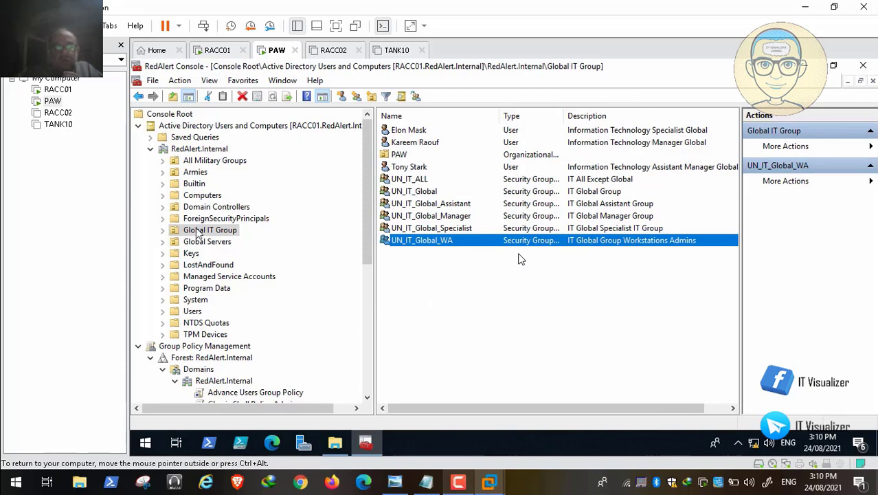
Open Armies > Allies > Command Center > IT Group and copy the UN_Allies_IT group name
click(164, 173)
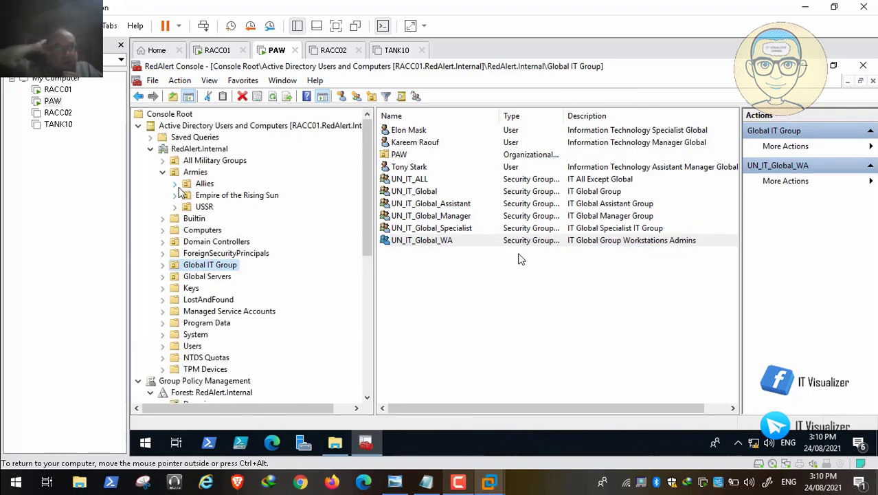
click(175, 184)
click(187, 196)
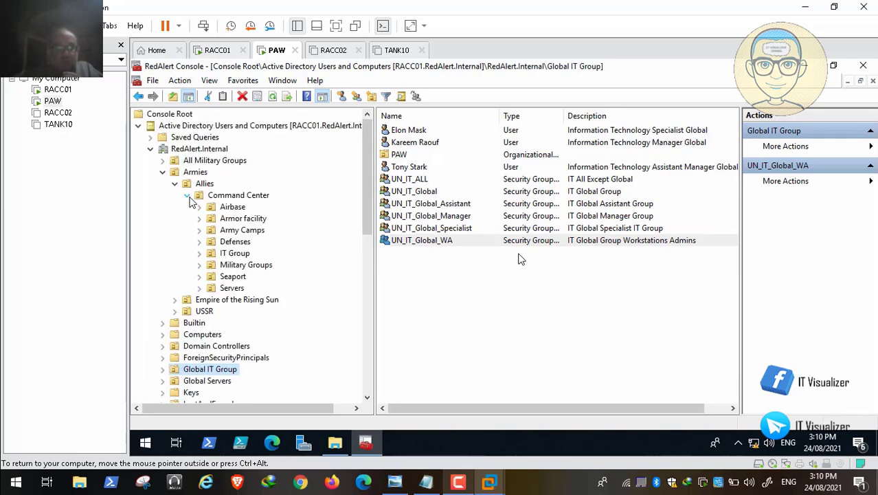
click(235, 252)
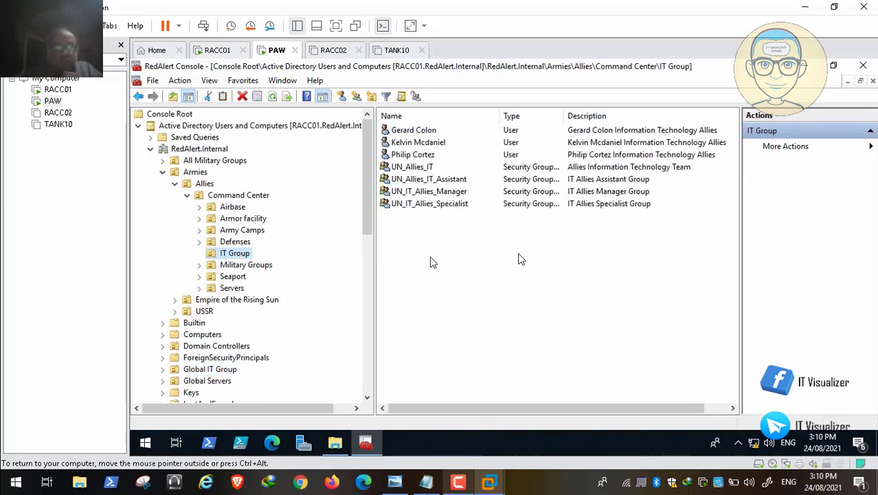
double_click(431, 167)
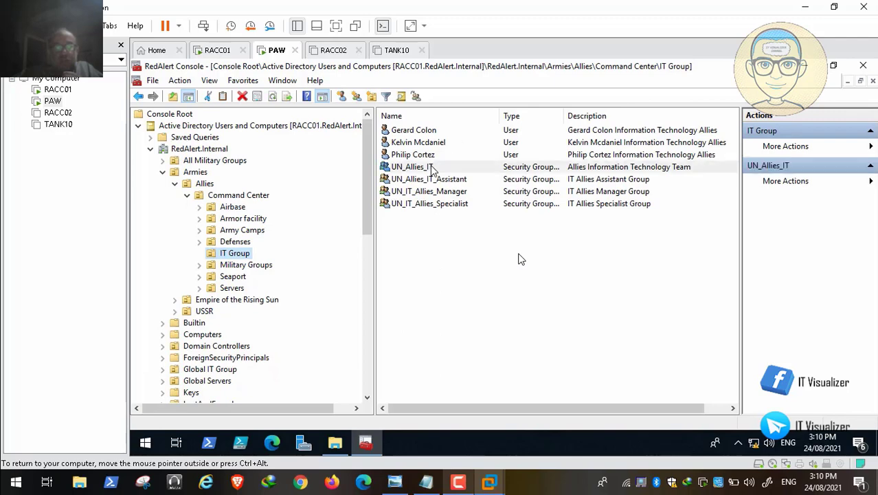
right_click(524, 193)
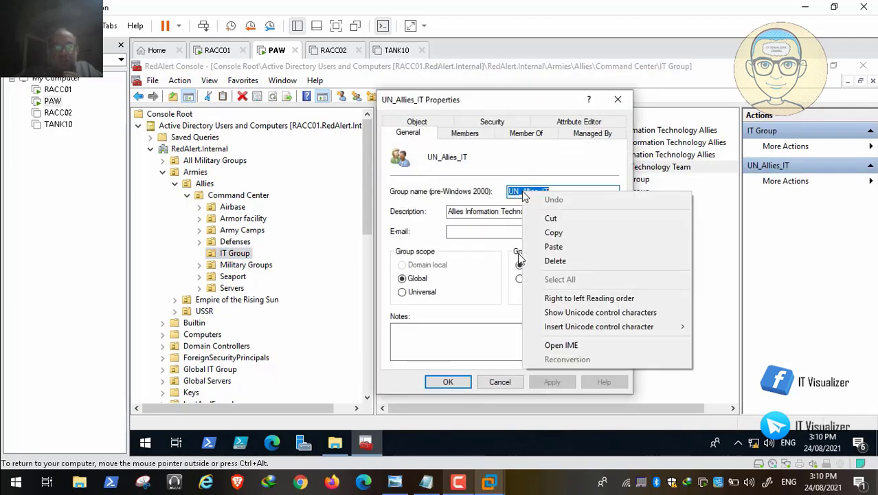
click(565, 236)
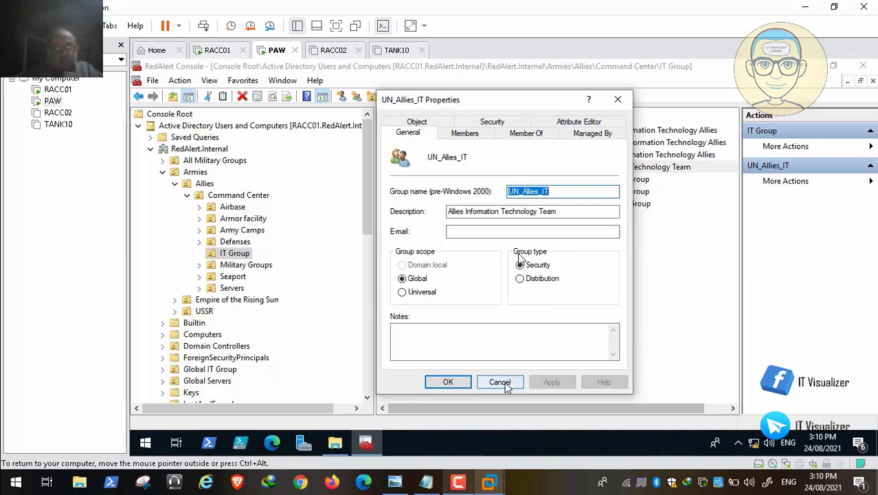
click(502, 381)
Create a new group named UN_Allies_IT_WA in that IT Group folder
right_click(419, 255)
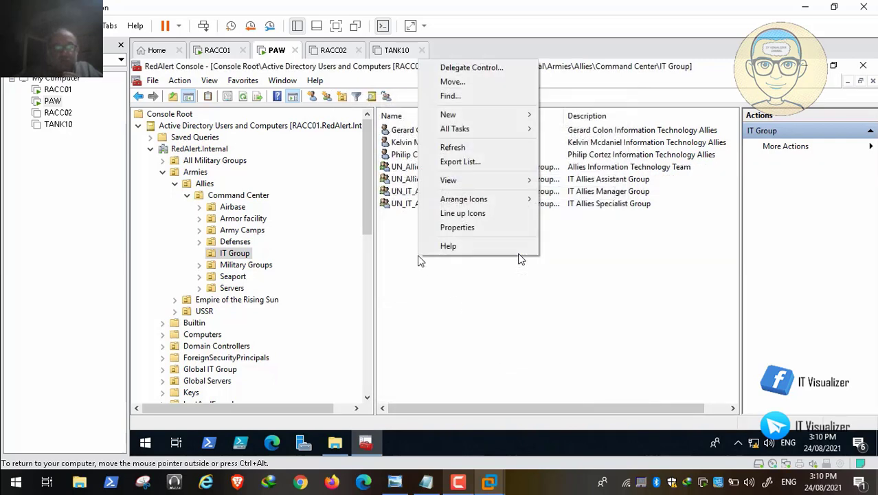
mouse_move(512, 120)
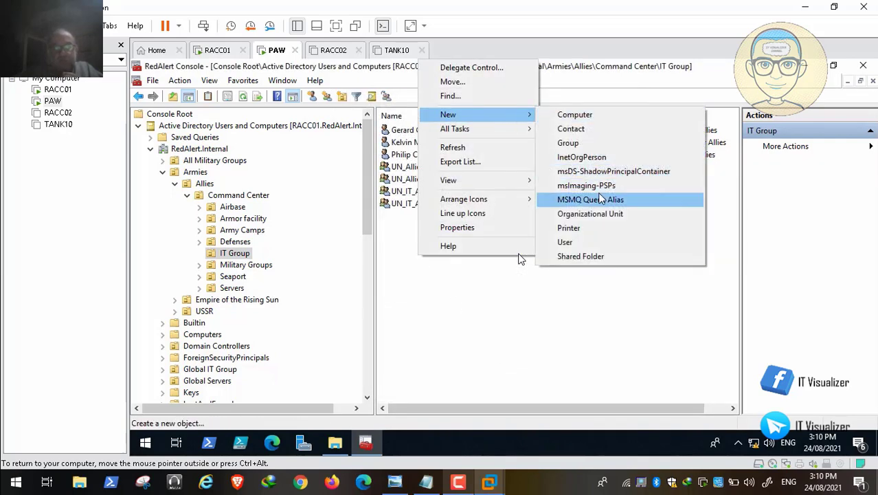
click(608, 150)
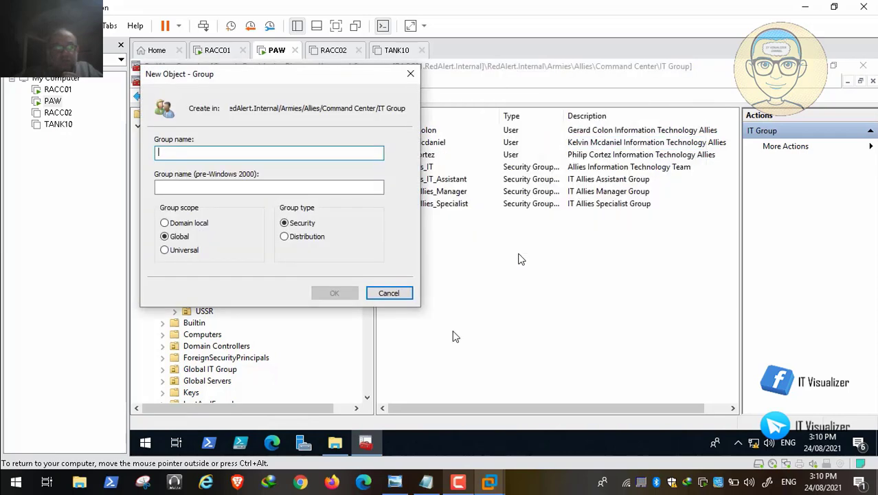
key(ctrl+v)
text(_)
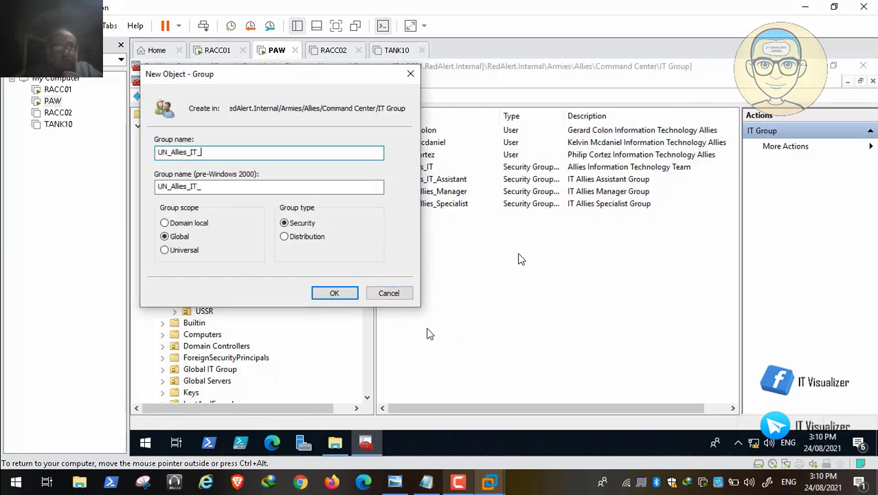
text(WA)
click(335, 293)
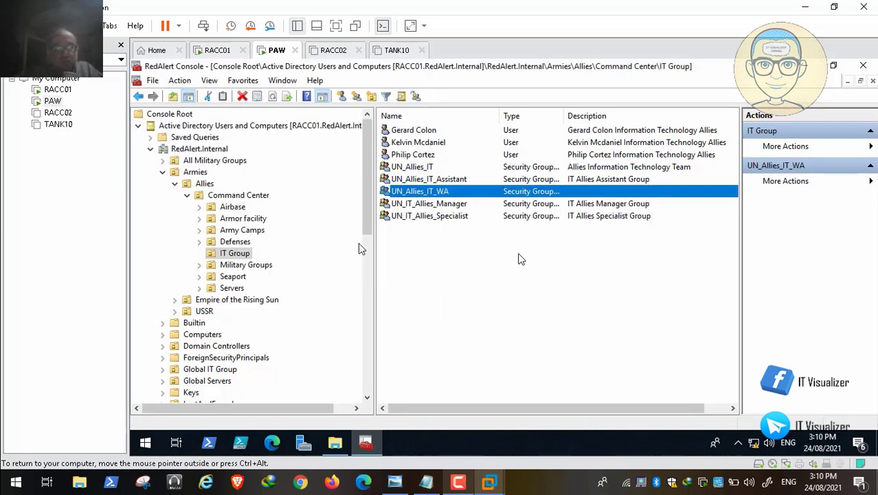
Open the Empire of the Rising Sun Command Center IT Group and copy UN_EOTS_IT's name
click(187, 196)
click(176, 186)
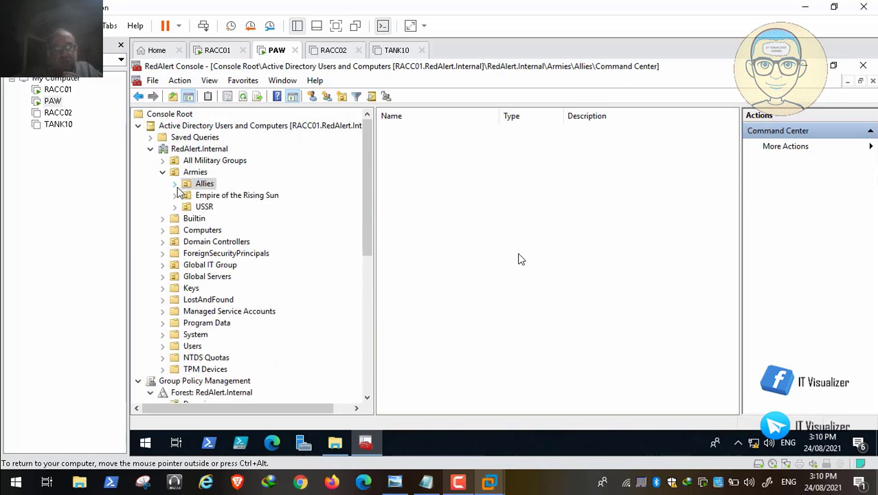
click(176, 196)
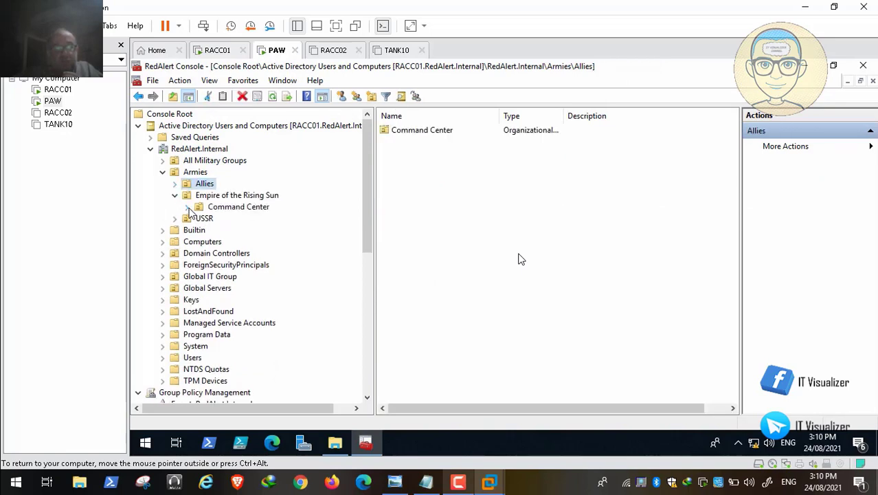
click(187, 207)
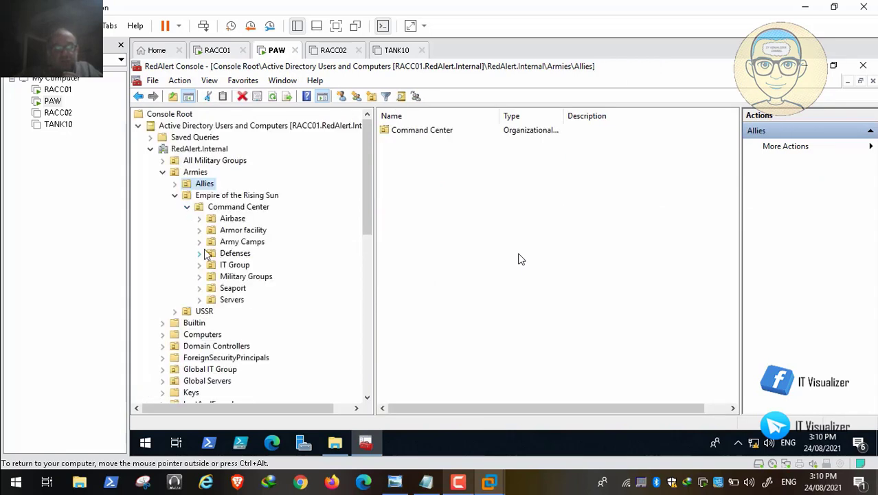
click(235, 268)
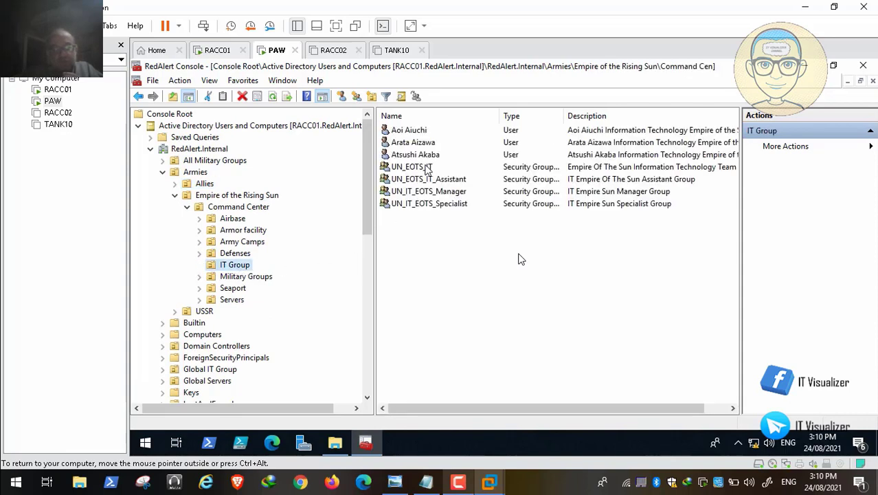
right_click(426, 167)
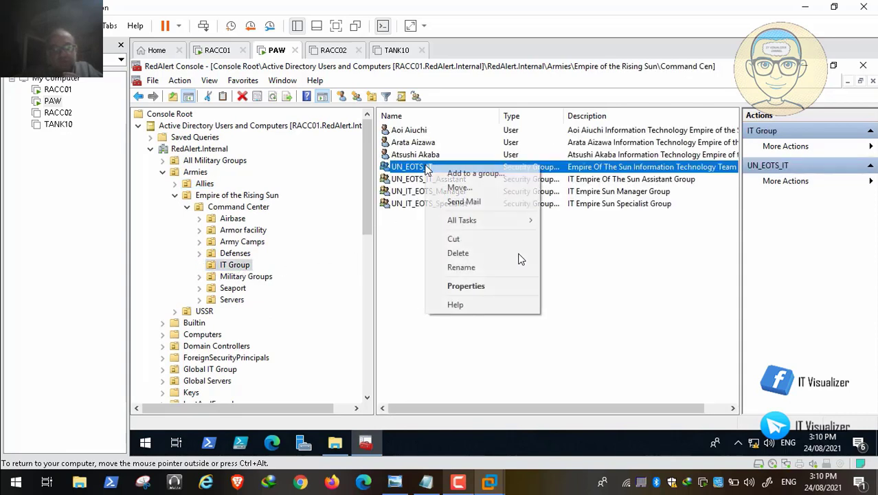
click(471, 268)
key(ctrl+c)
key(Return)
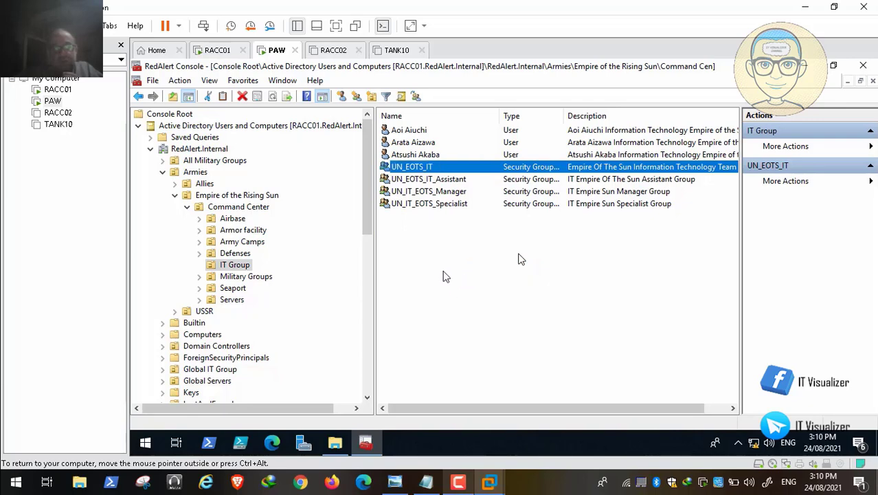
Create a new group named UN_EOTS_IT_WA there
right_click(444, 276)
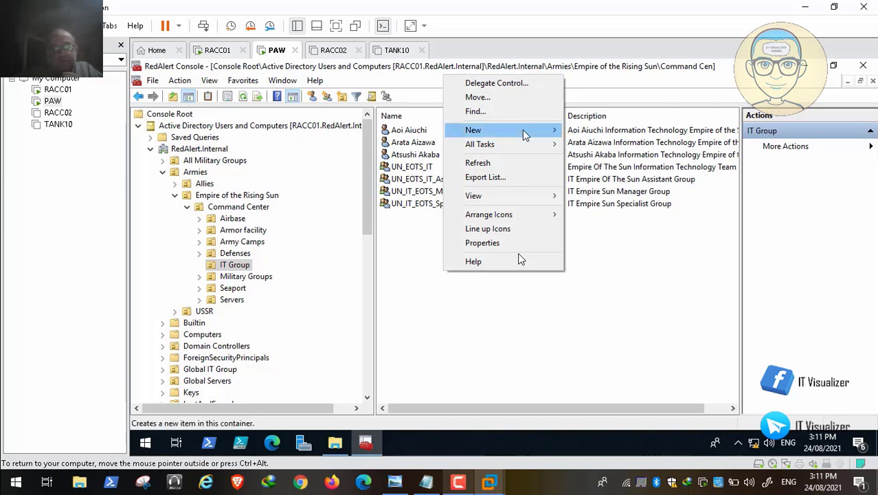
mouse_move(524, 135)
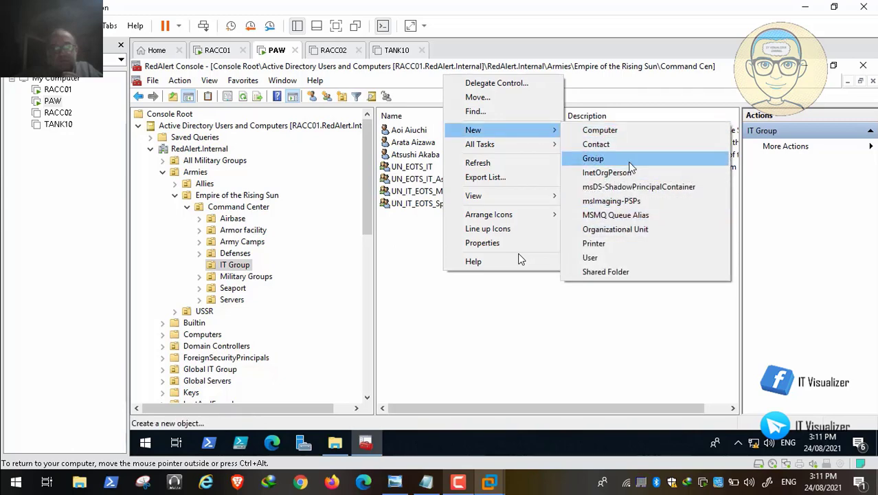
click(629, 163)
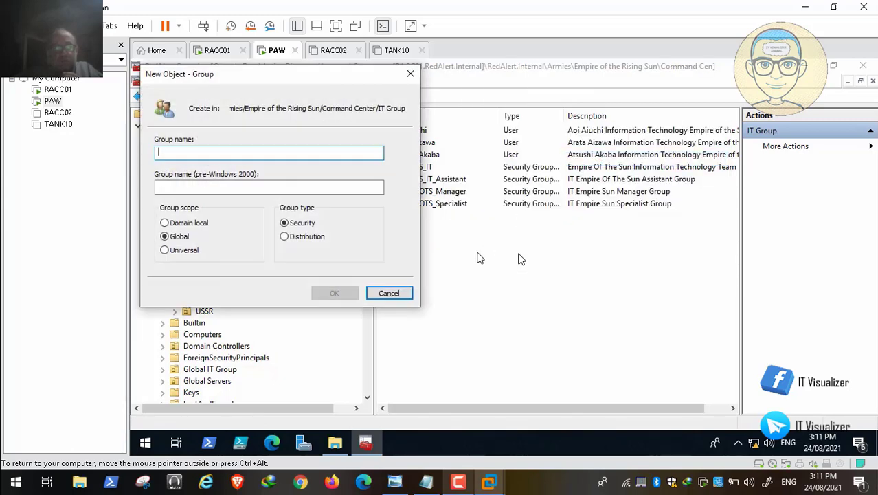
key(ctrl+v)
text(_WA)
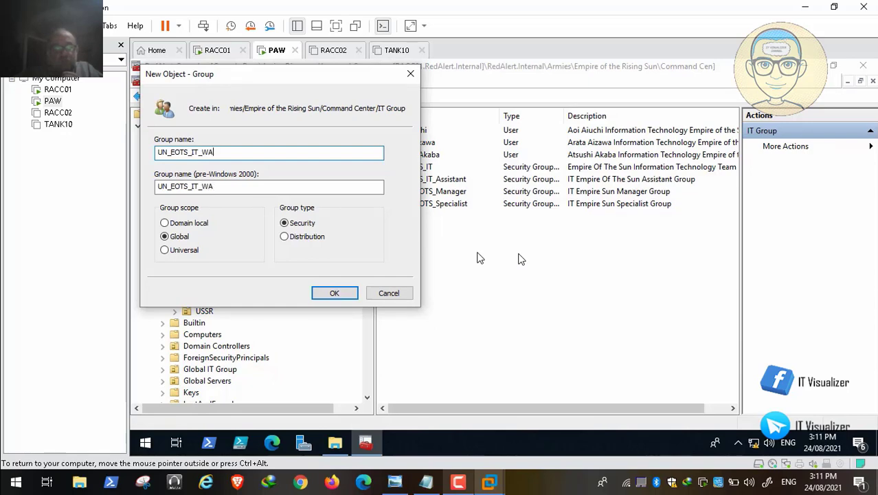
click(334, 294)
click(175, 196)
click(175, 207)
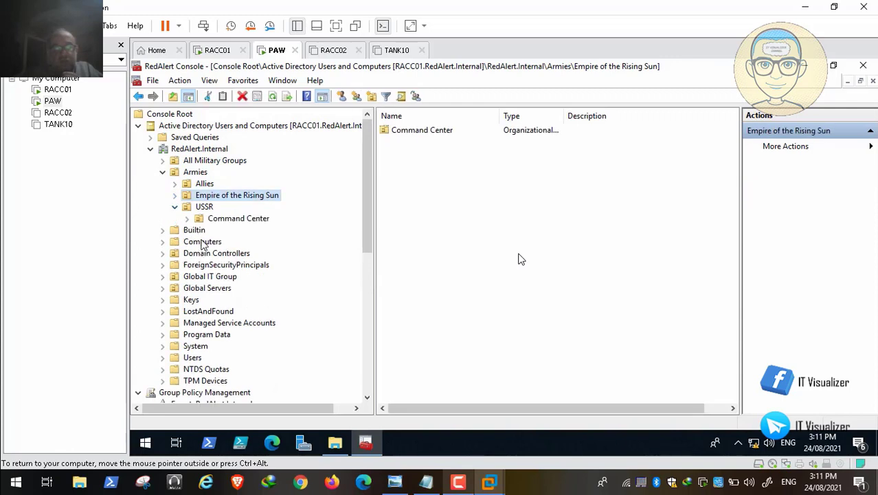
Open the USSR Command Center IT Group and copy the UN_USSR_IT group name
click(186, 218)
click(241, 281)
right_click(428, 260)
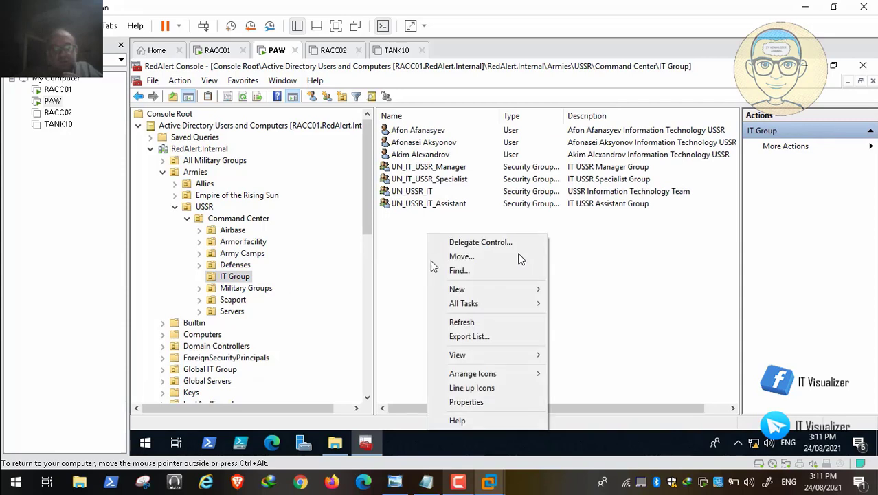
mouse_move(507, 289)
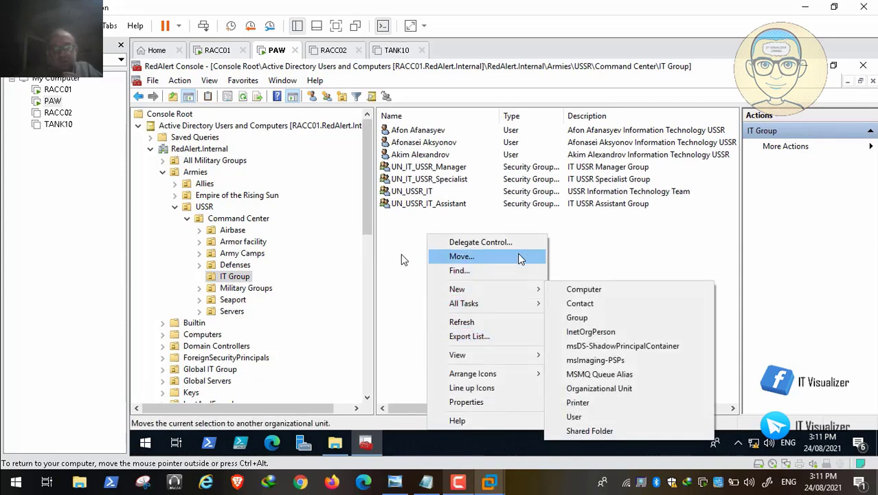
click(393, 255)
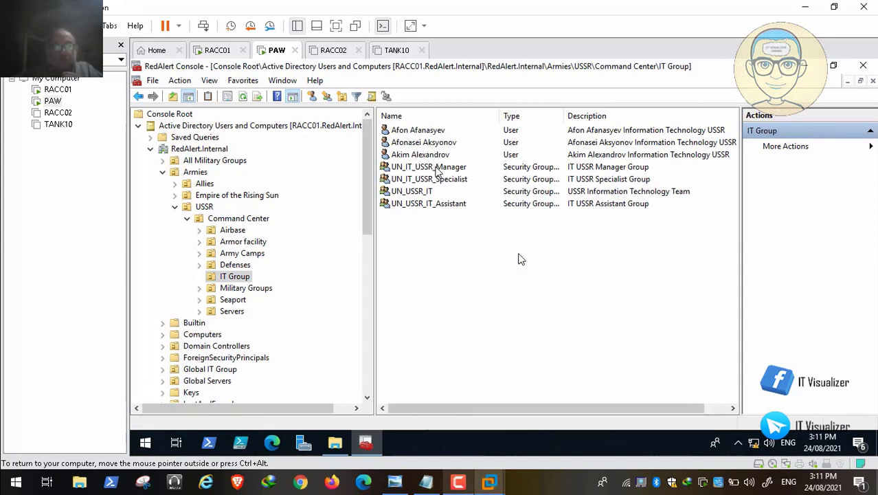
right_click(428, 195)
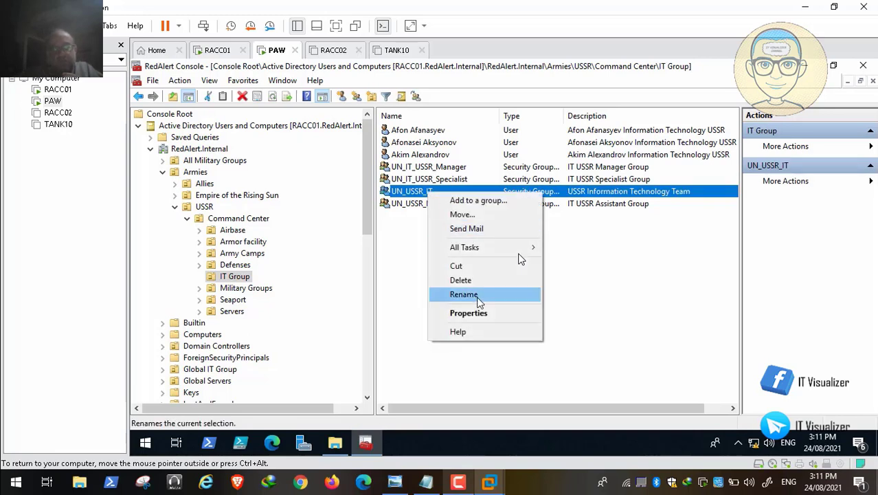
click(485, 297)
key(ctrl+c)
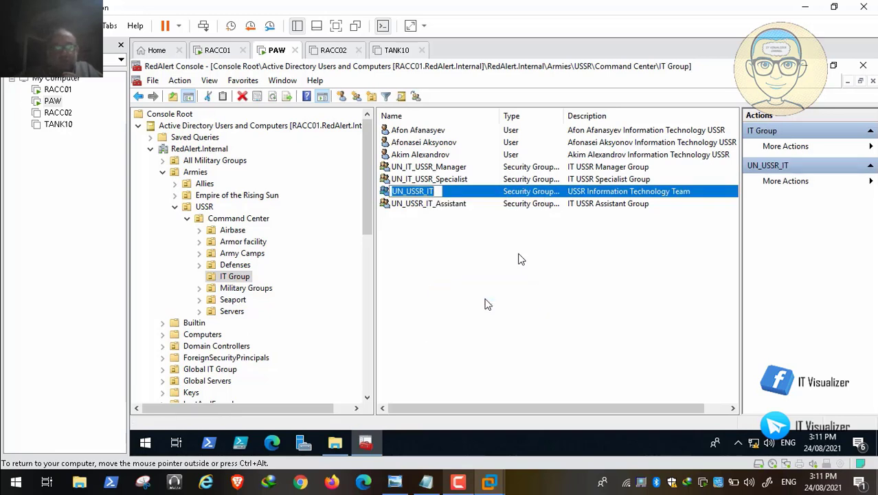
key(Return)
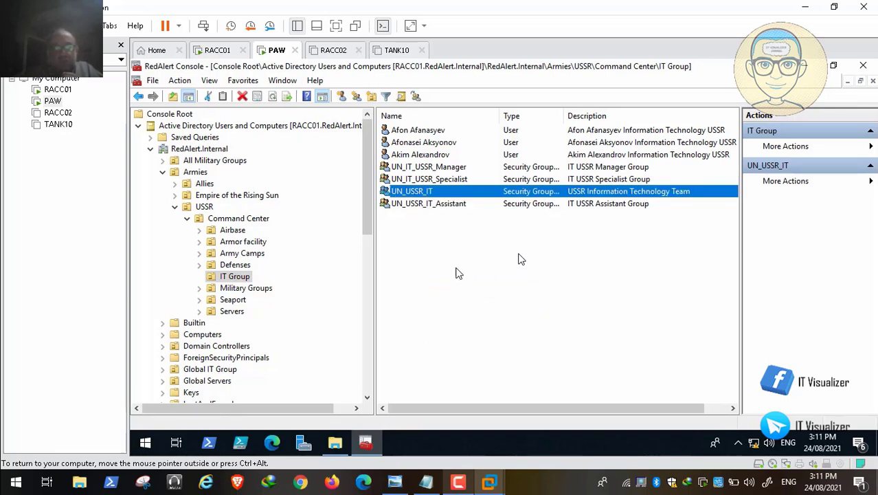
Create the new group UN_USSR_IT_WA in the USSR IT Group from the pasted name
right_click(464, 278)
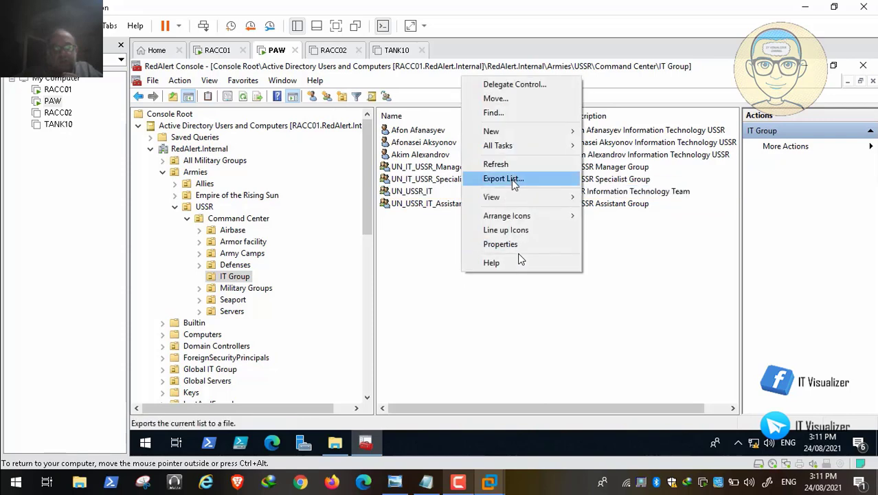
mouse_move(540, 138)
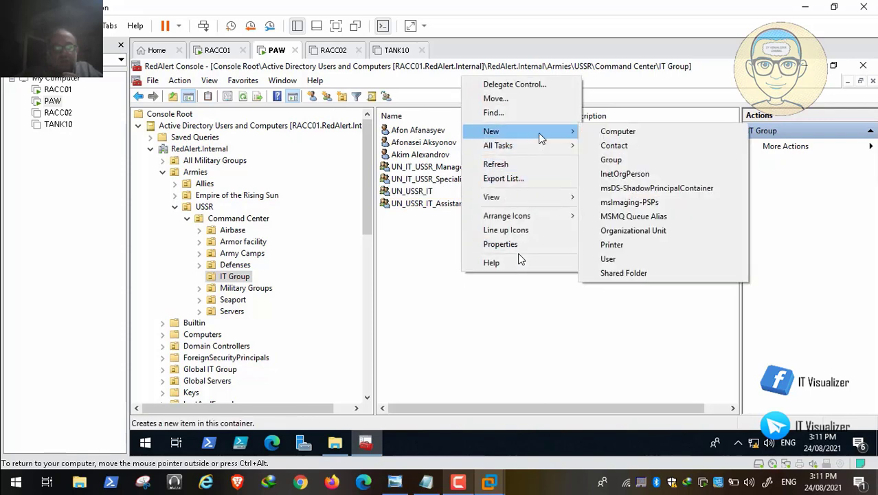
click(657, 157)
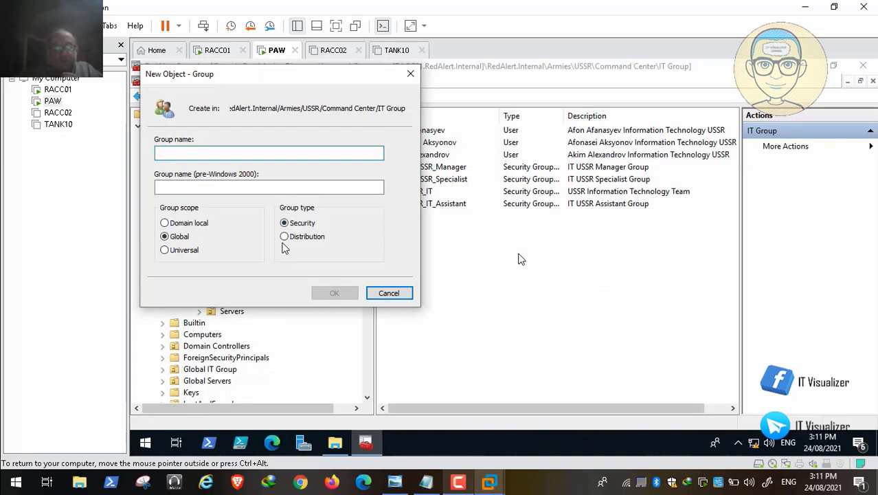
key(ctrl+v)
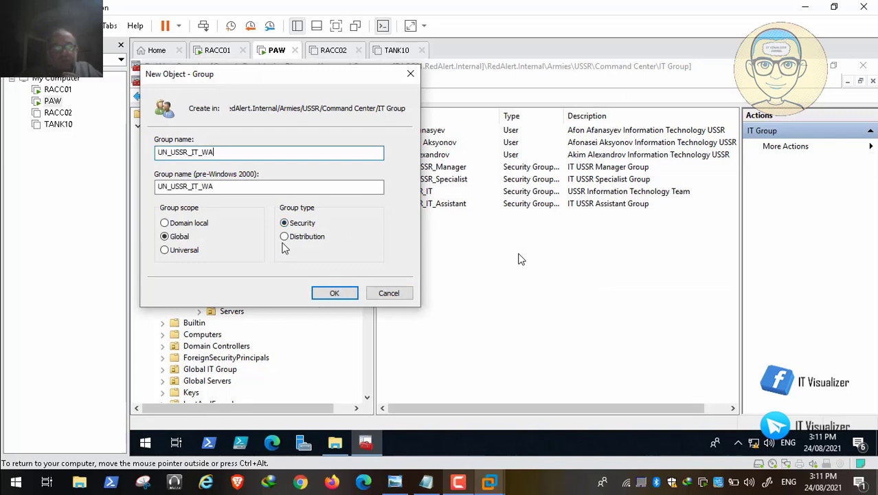
click(334, 292)
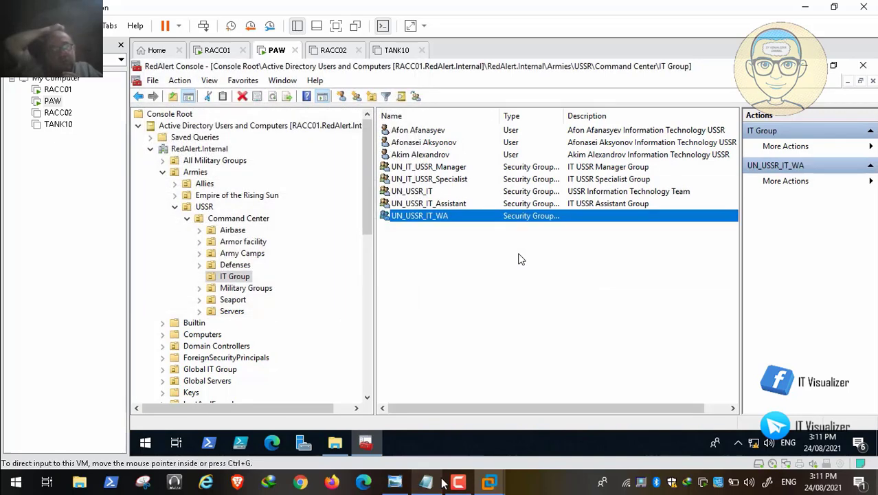
click(458, 483)
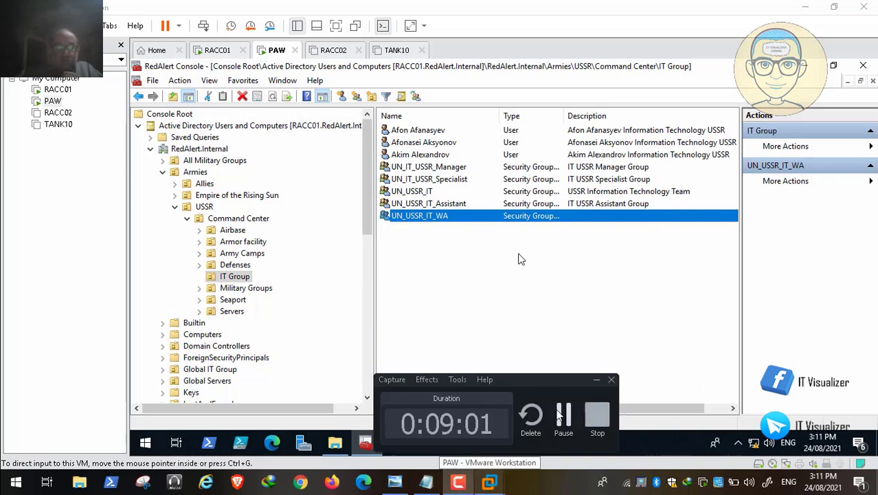
click(562, 416)
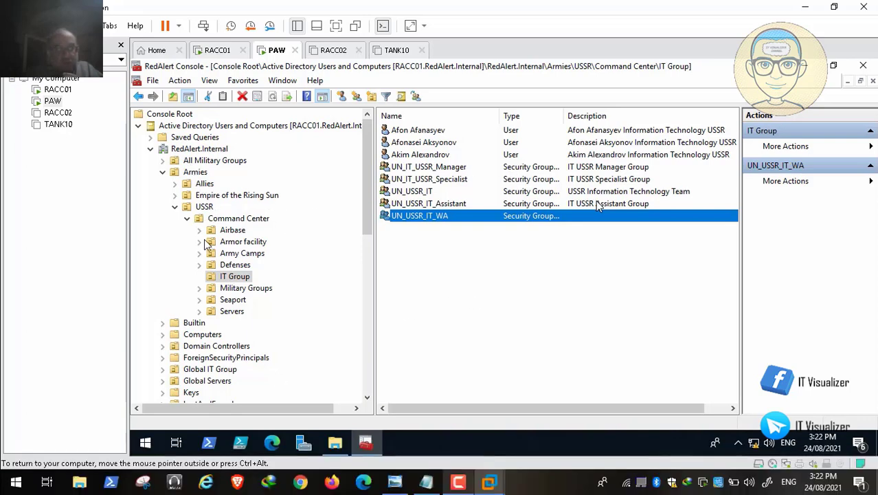
mouse_move(46, 459)
click(10, 468)
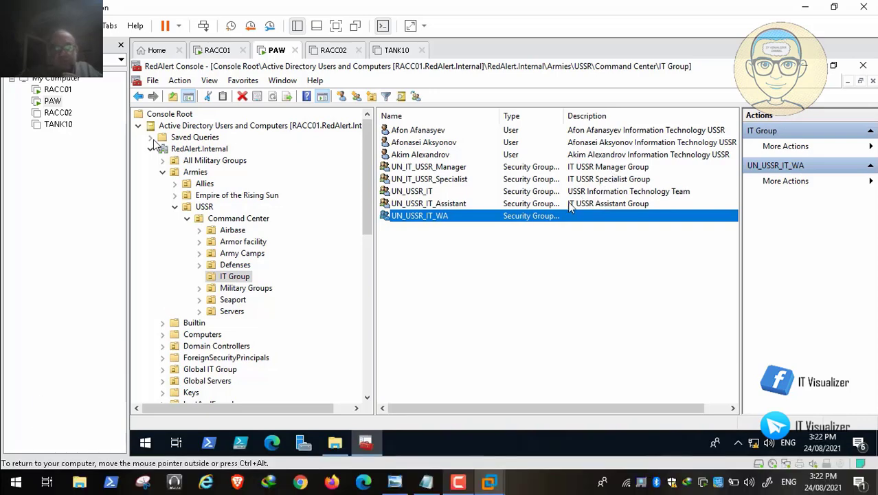
double_click(605, 167)
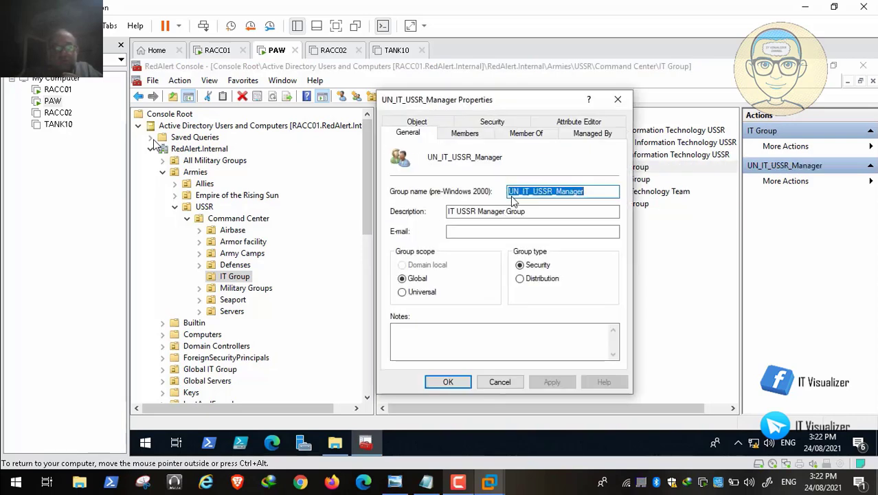
drag(477, 212, 439, 215)
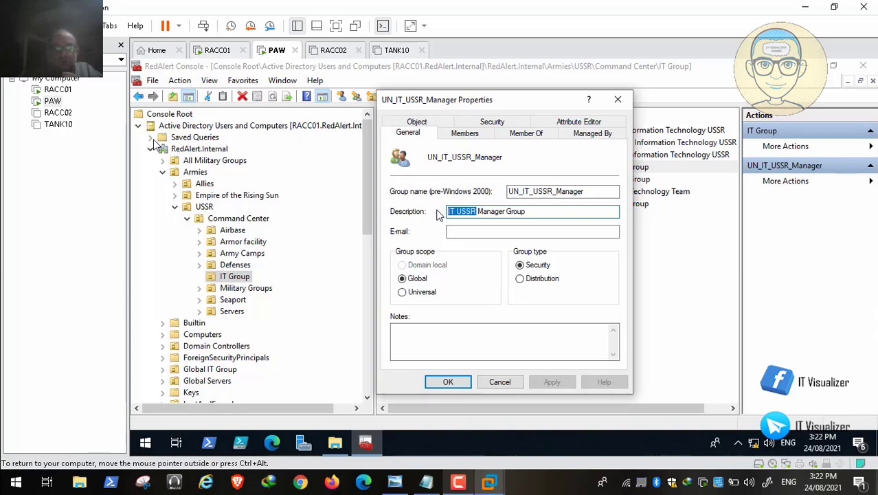
click(512, 383)
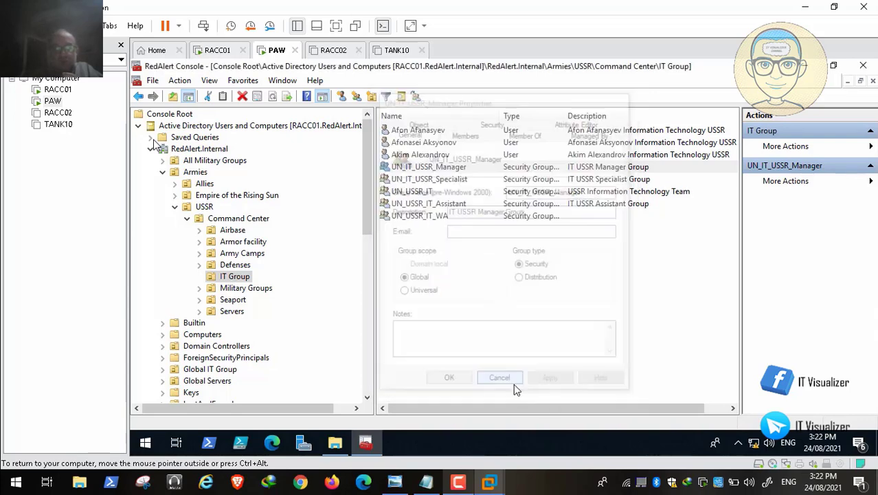
Save 'IT USSR Workstations Administrators' as the UN_USSR_IT_WA group's description
double_click(455, 219)
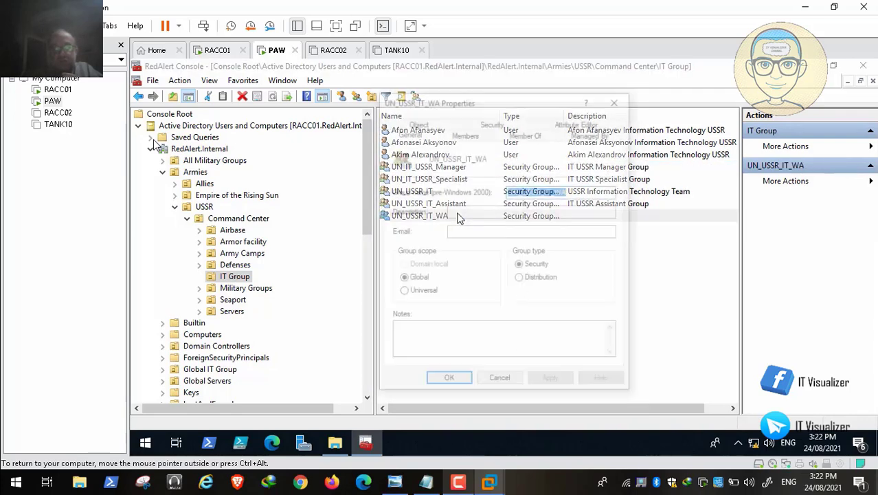
click(471, 213)
text(IT USSR Workstations Administrators)
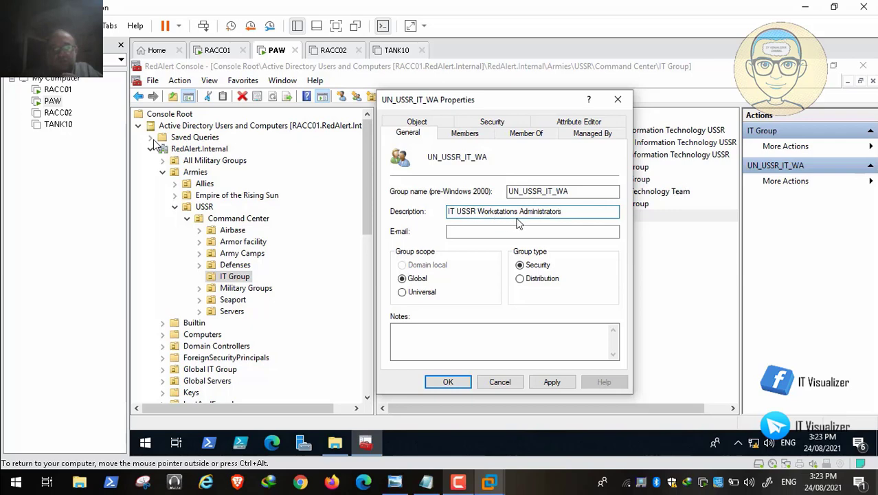
drag(565, 215, 478, 214)
right_click(499, 214)
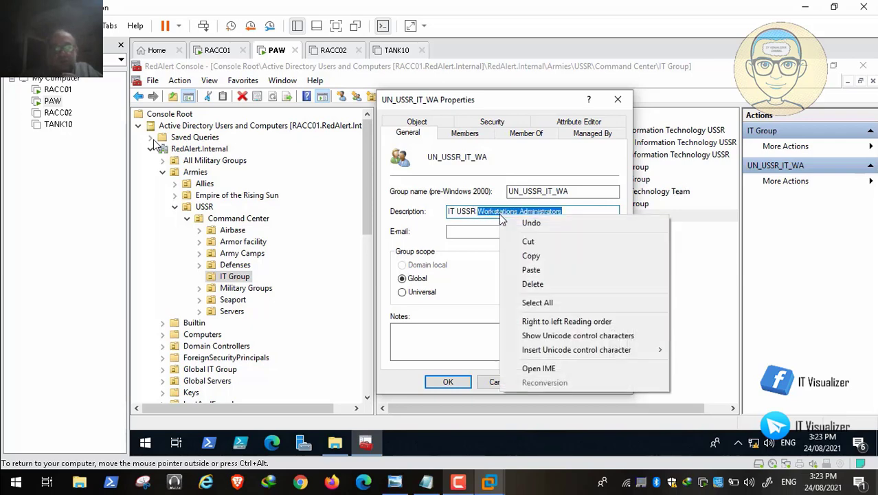
click(550, 255)
key(shift+Tab)
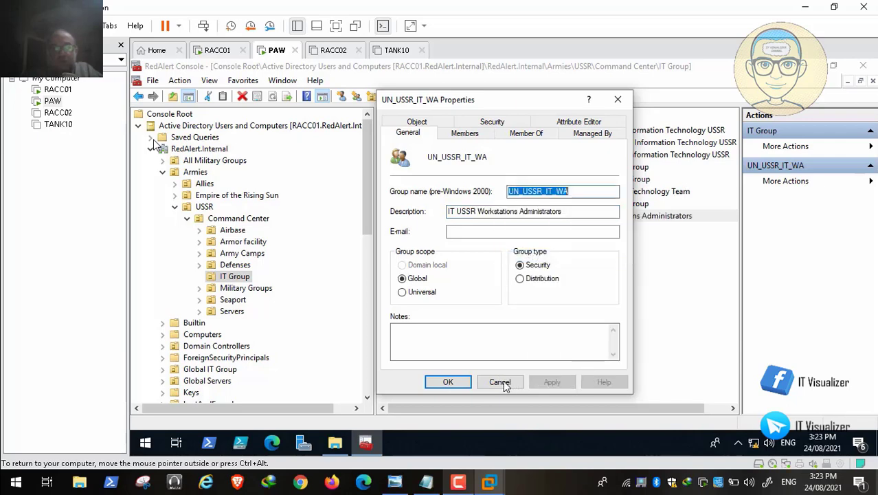
click(448, 382)
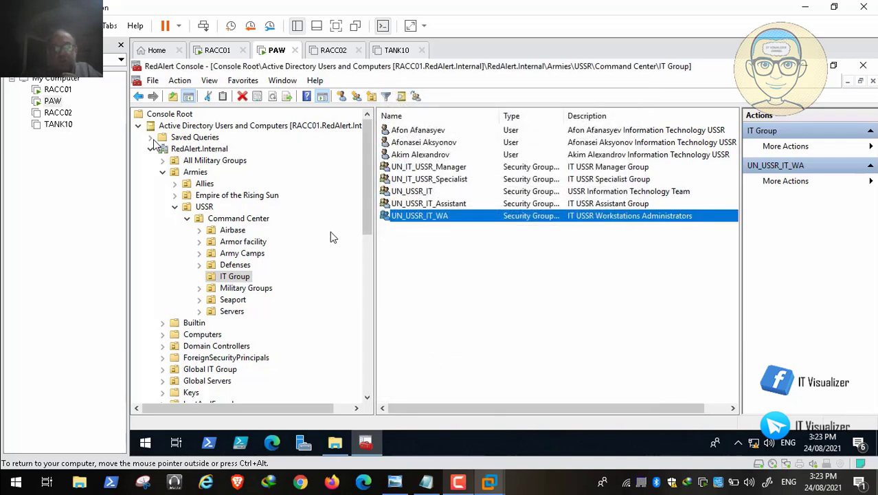
Collapse USSR and show the Empire of the Rising Sun Command Center IT Group
click(176, 209)
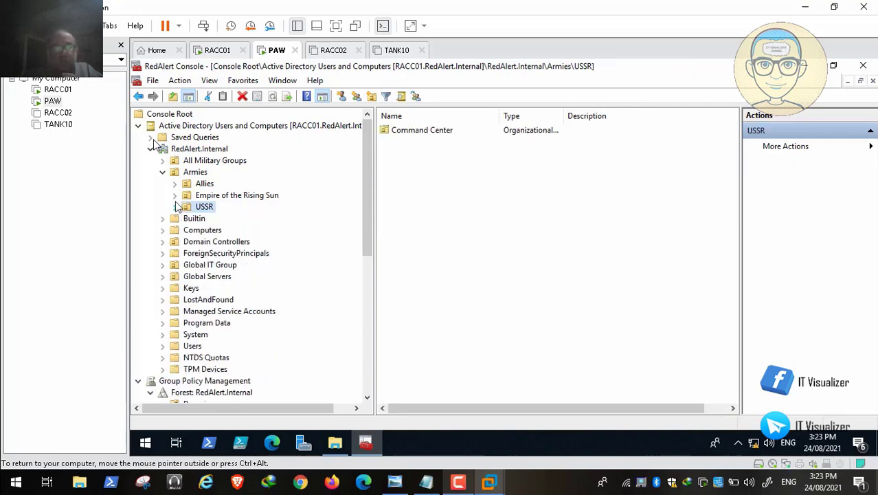
click(175, 198)
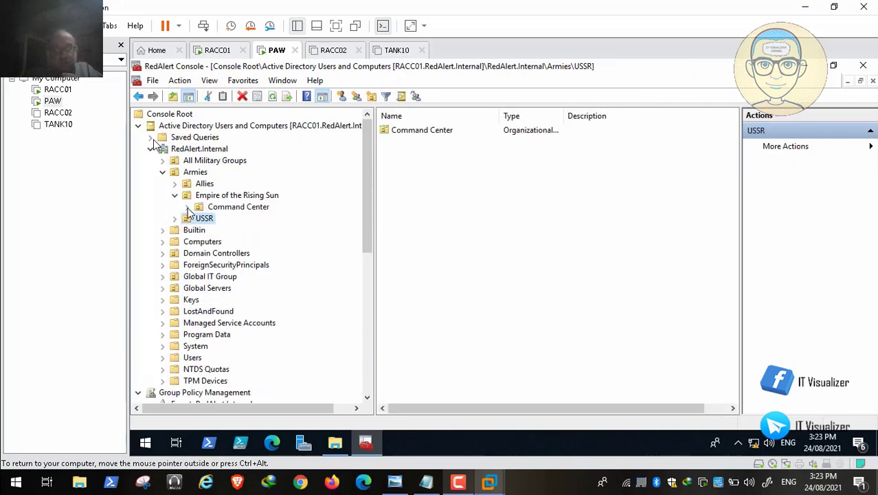
click(188, 207)
click(237, 266)
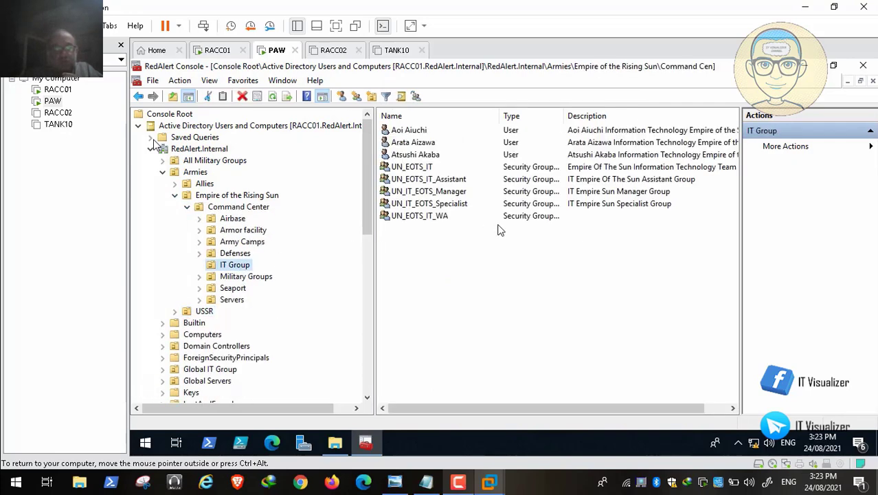
Set UN_EOTS_IT_WA's description to 'IT EOTS Workstations Administrators' and save it
double_click(455, 217)
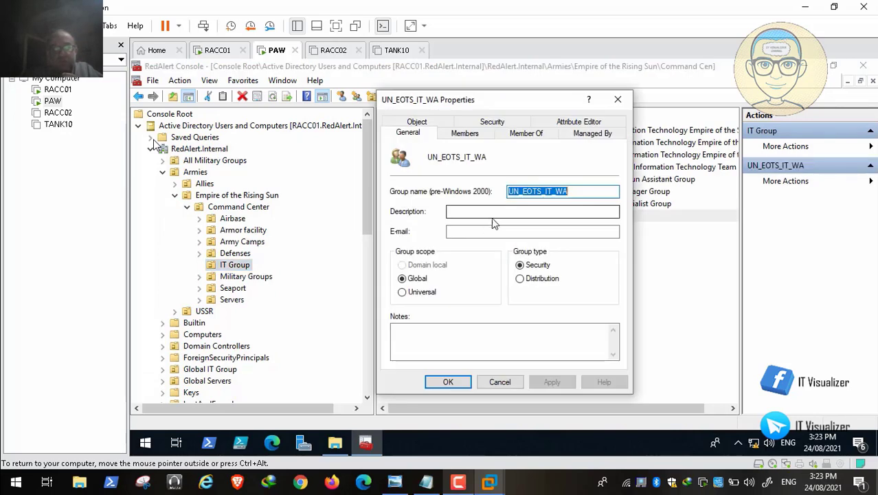
click(476, 213)
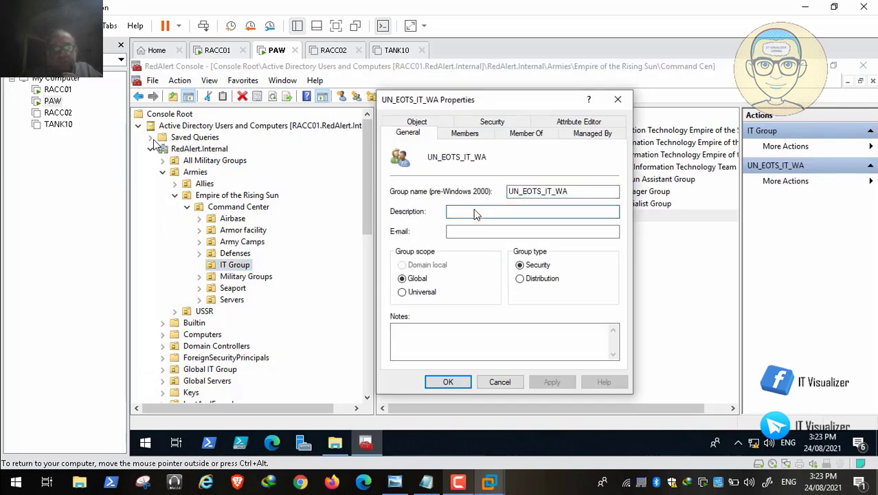
text(IT)
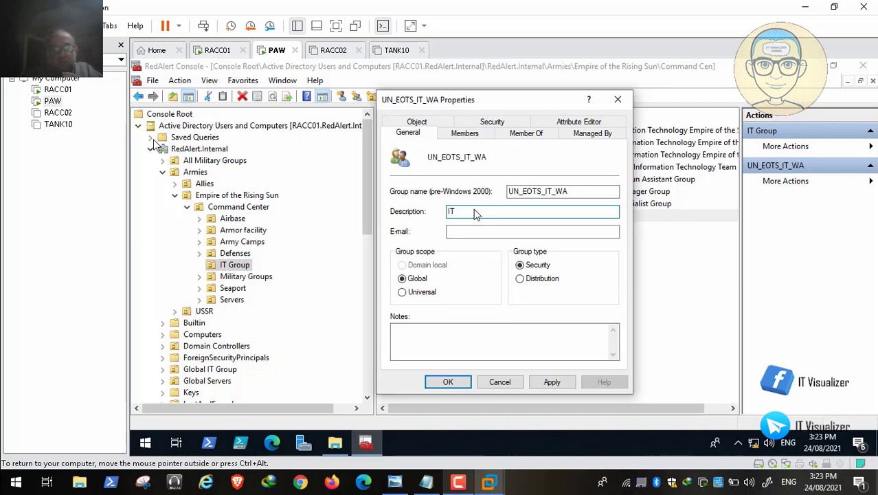
text( EOTS Workstations Administrators)
drag(562, 212, 435, 213)
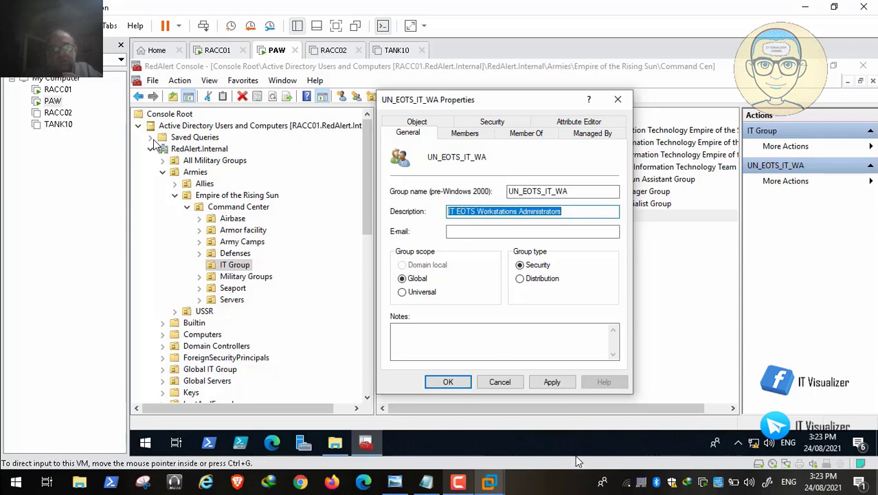
click(550, 383)
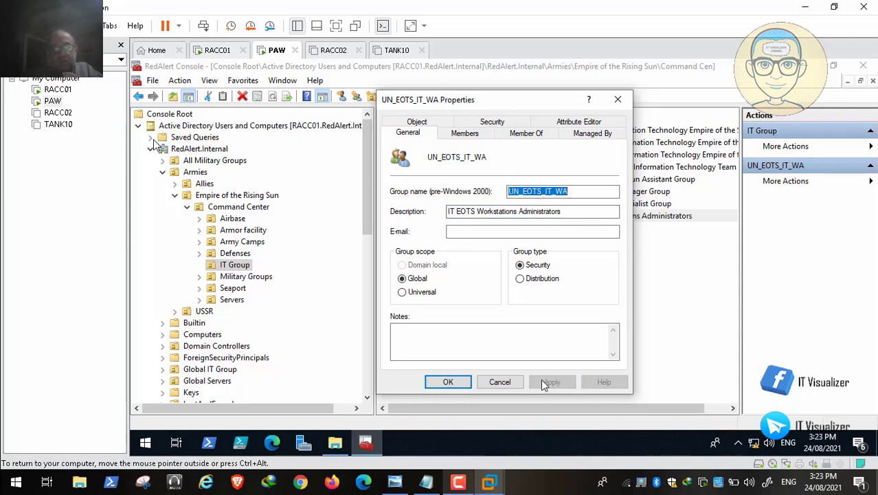
click(449, 383)
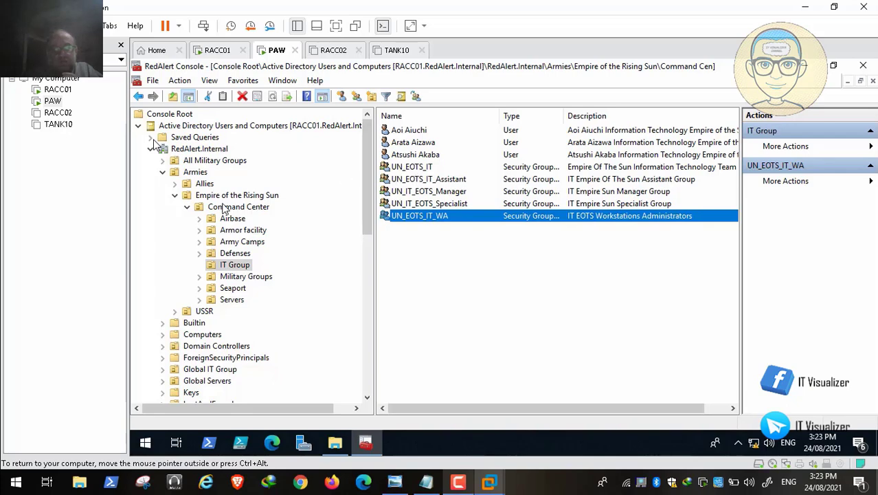
click(175, 195)
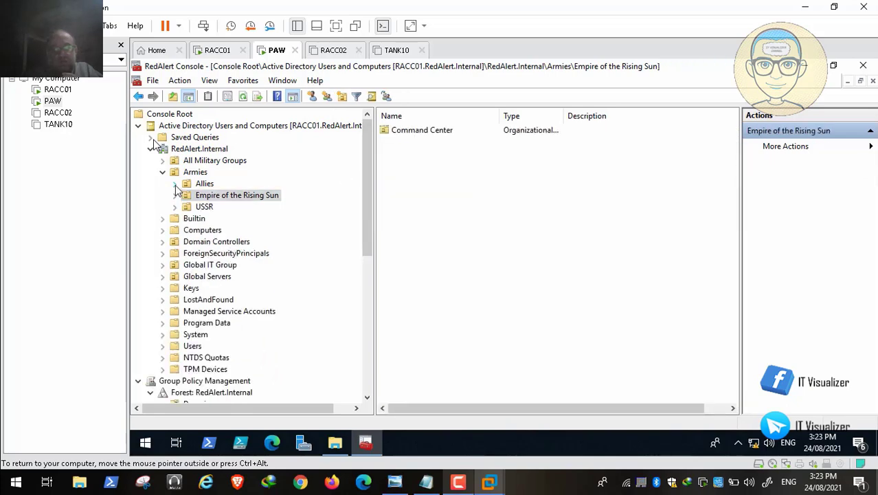
Show the Allies IT Group, review the first user's properties unchanged, and open the container's context menu
click(176, 184)
click(187, 196)
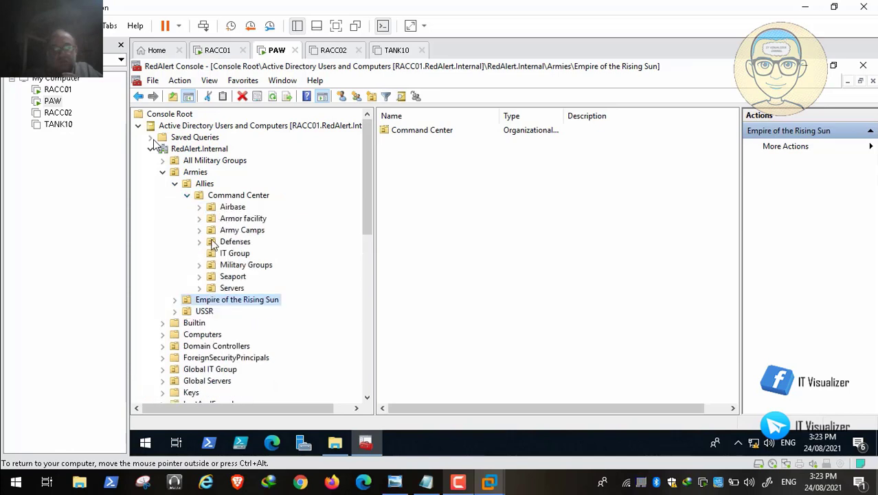
click(251, 255)
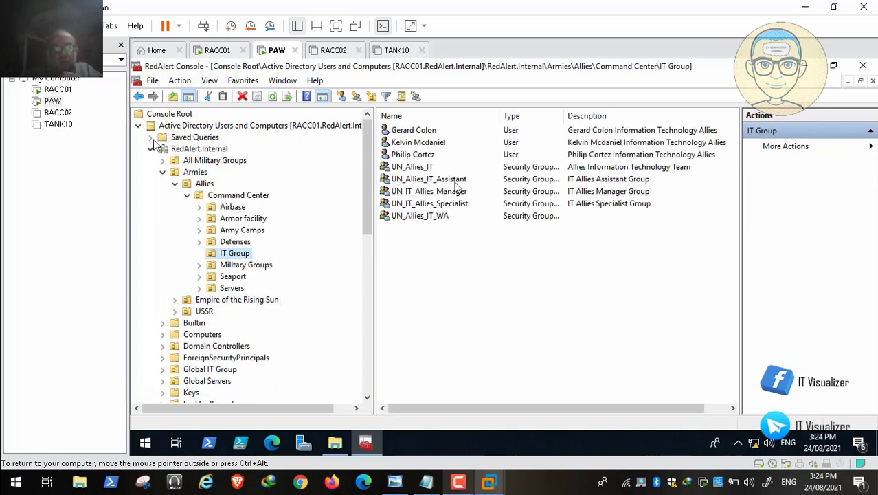
click(427, 132)
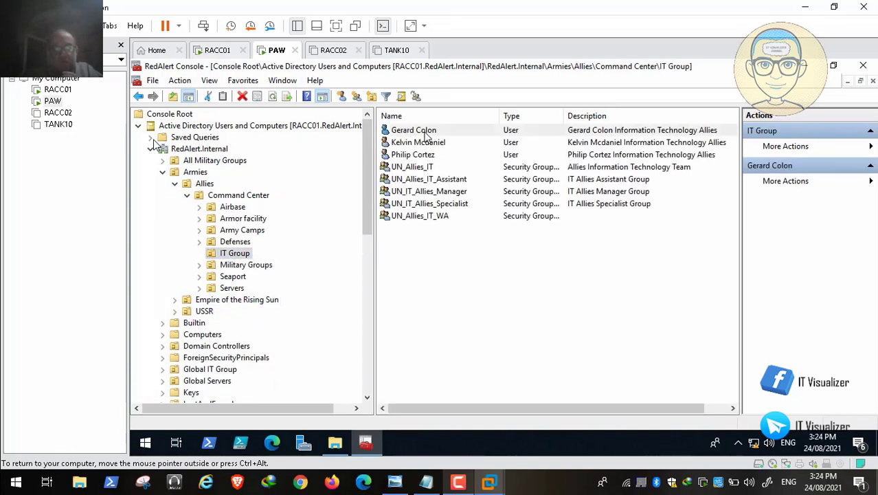
double_click(427, 132)
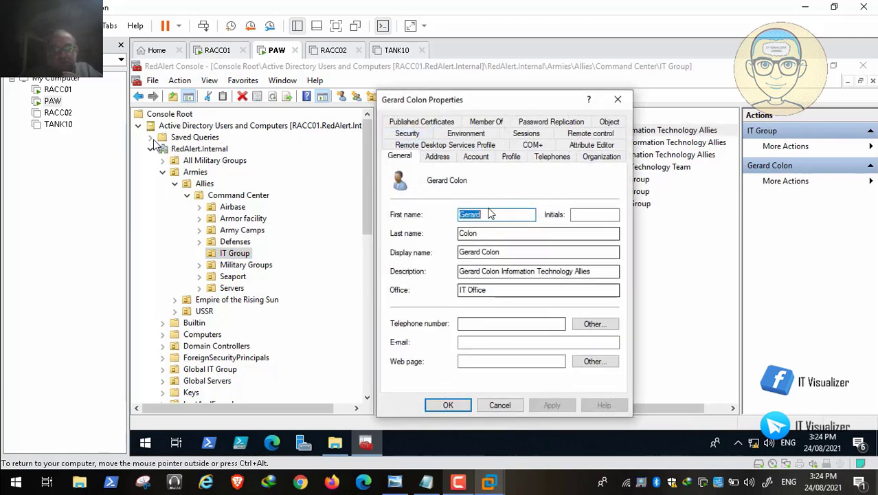
click(500, 406)
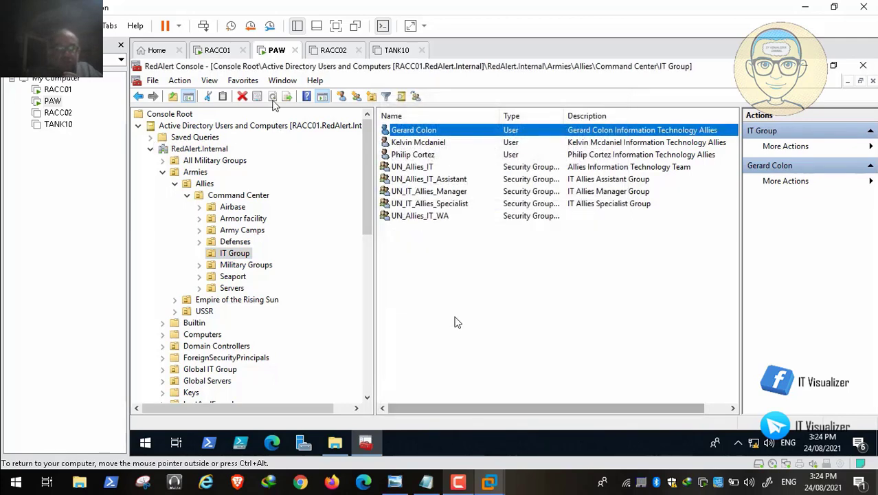
right_click(422, 266)
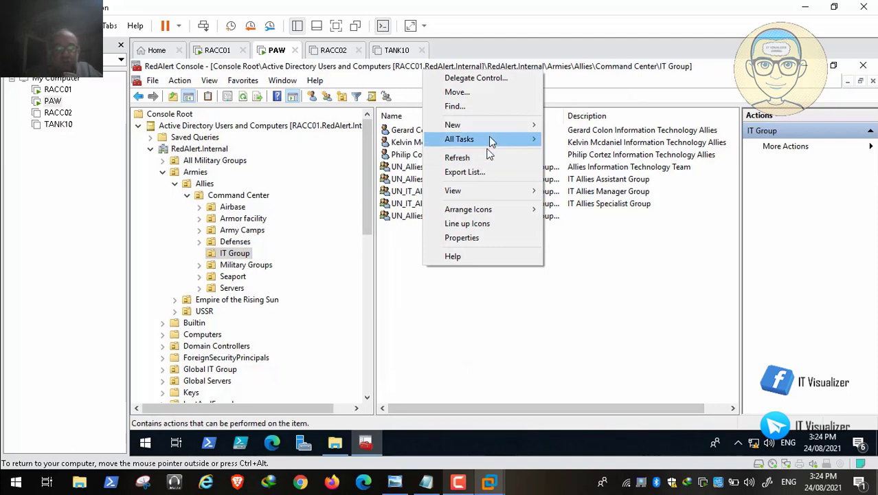
Start a new IT Group user with First name 'IT Workstation' and Last name 'Admin 1'
mouse_move(498, 126)
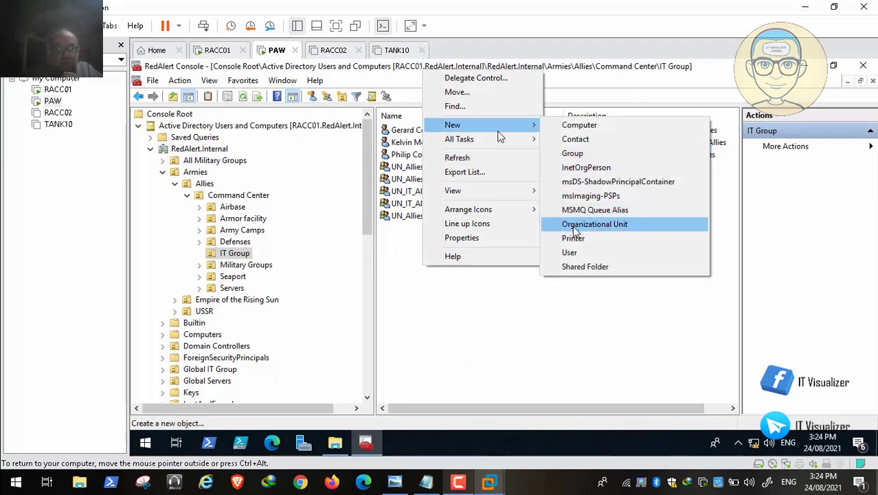
click(579, 252)
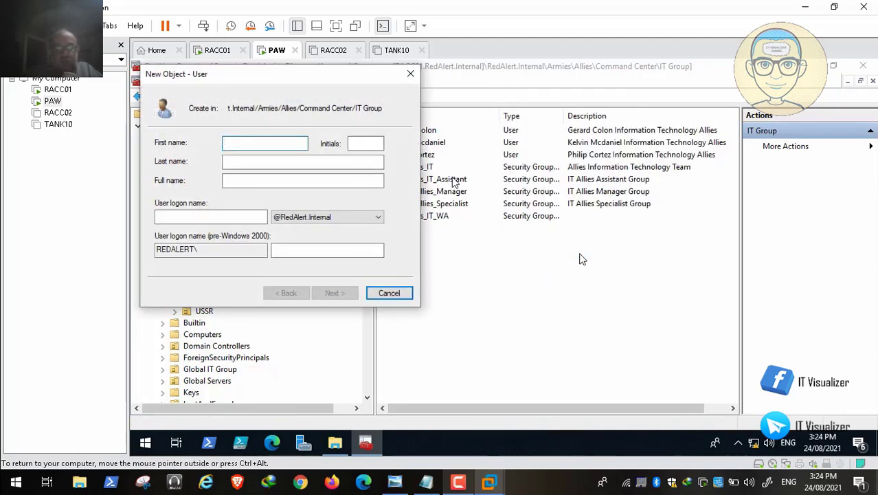
text(IT )
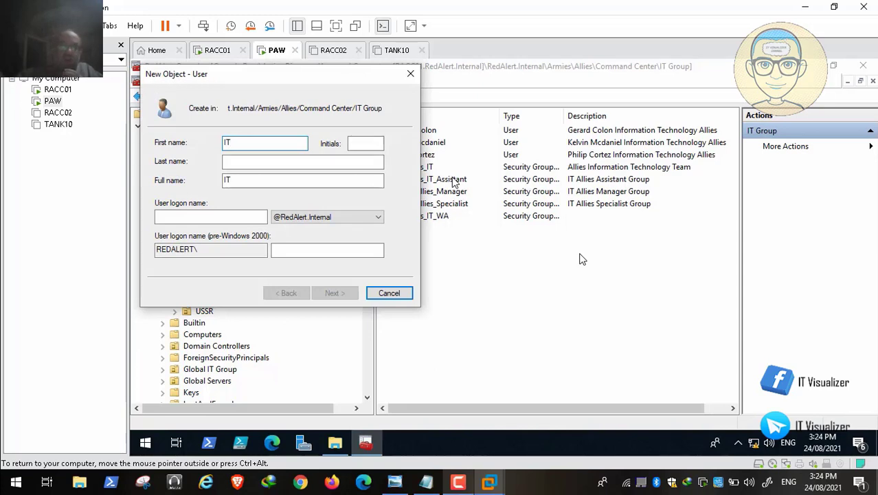
text(W)
key(BackSpace)
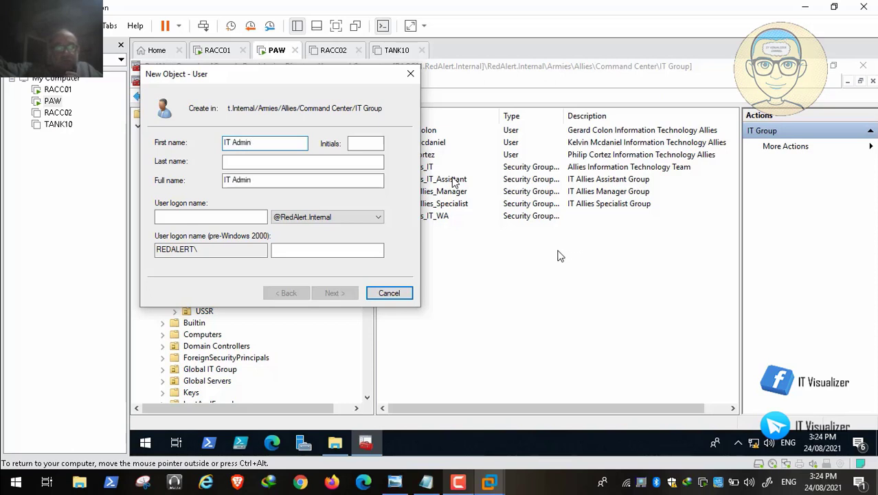
click(231, 167)
text(O)
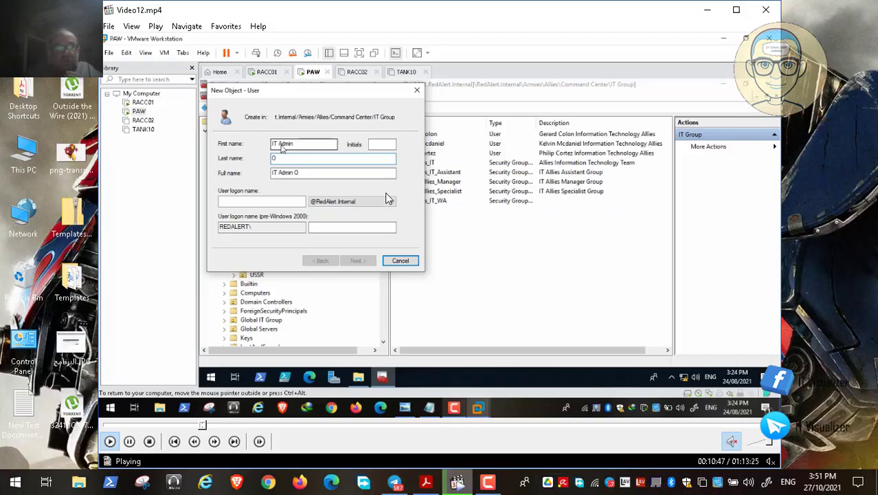
click(259, 147)
click(130, 441)
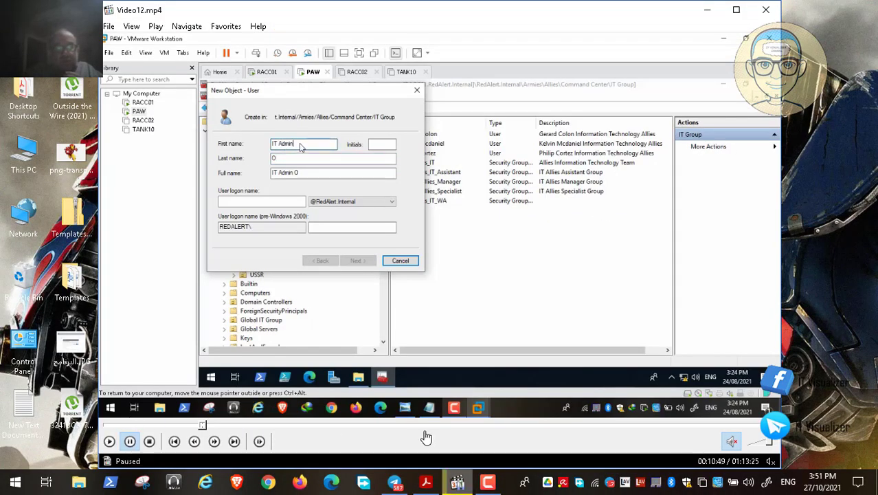
click(488, 482)
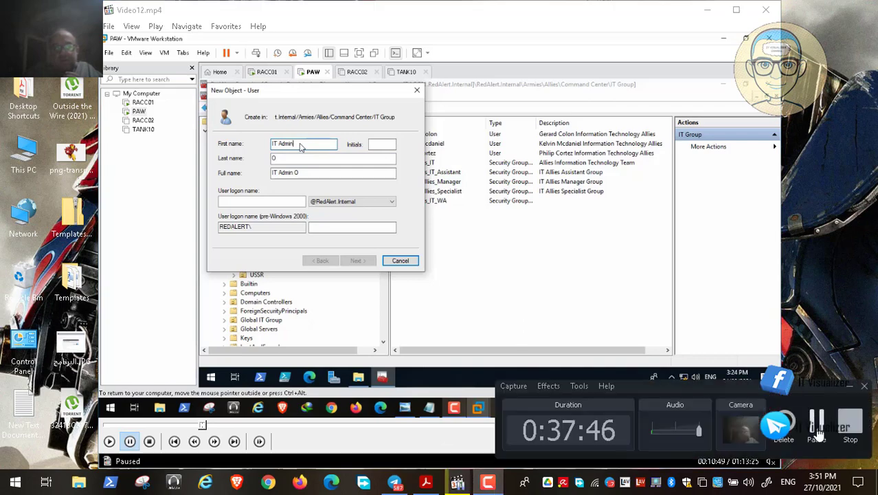
click(816, 421)
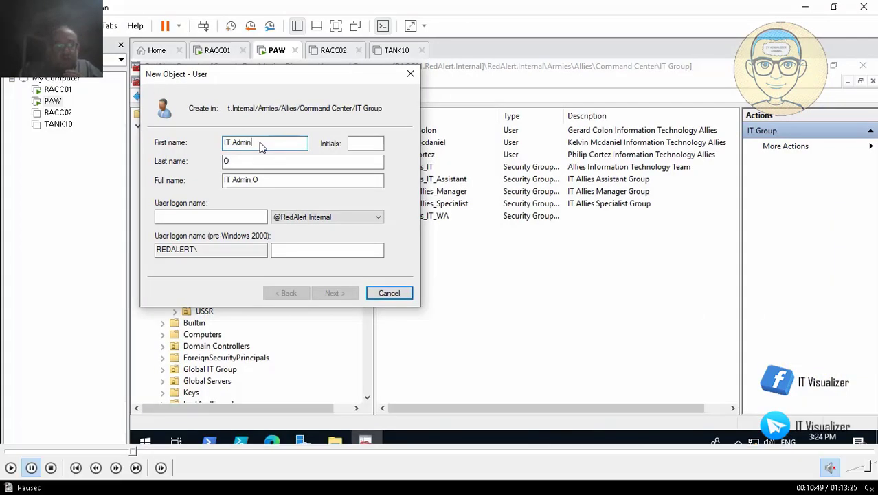
click(10, 469)
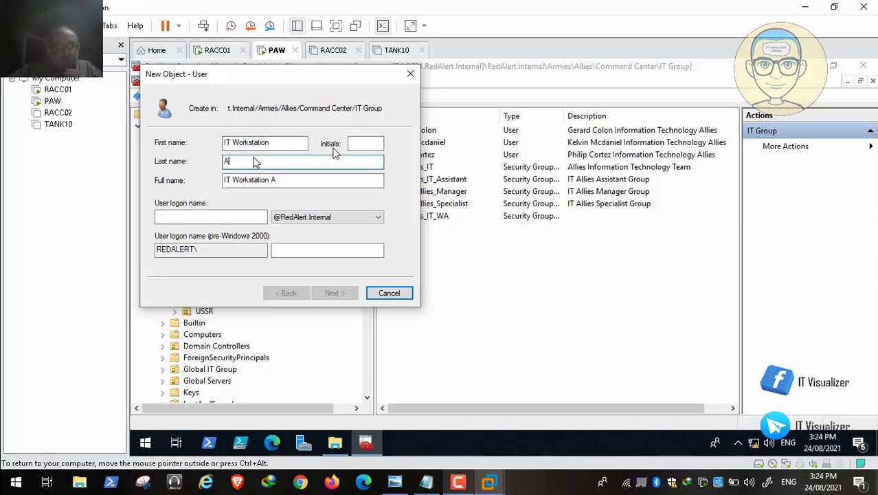
text(n)
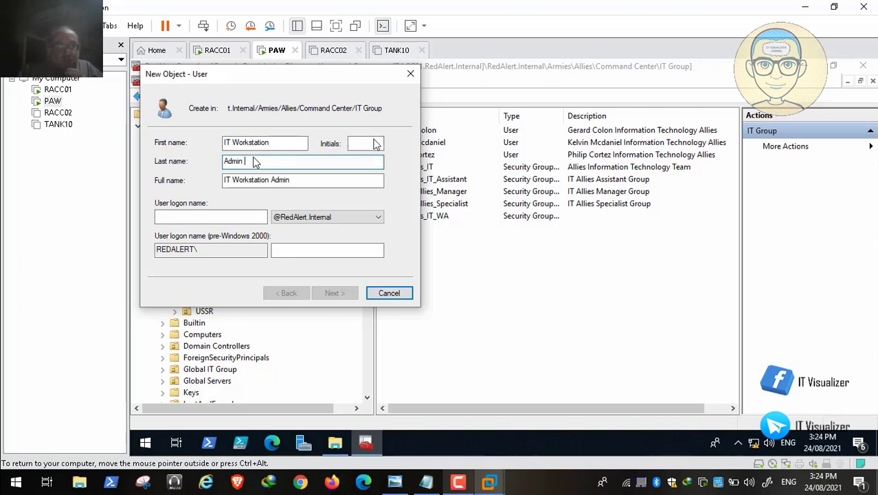
text( 1)
Enter the matching user logon name and advance to the password page
click(220, 218)
text(itadmin)
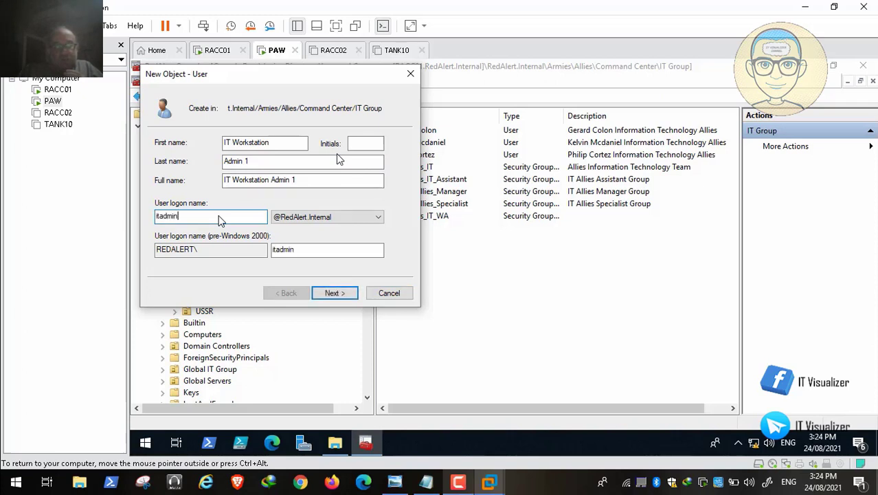
key(BackSpace)
key(BackSpace)
key(BackSpace)
key(BackSpace)
key(BackSpace)
text(wadmin1)
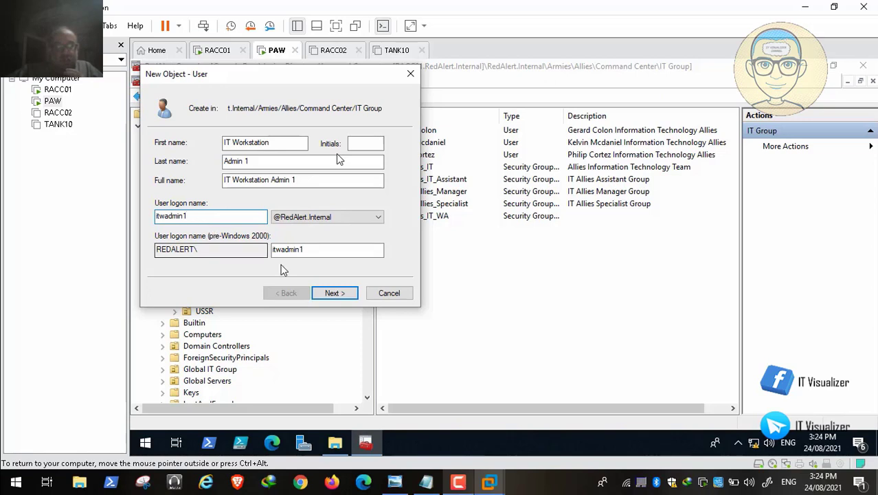
click(334, 294)
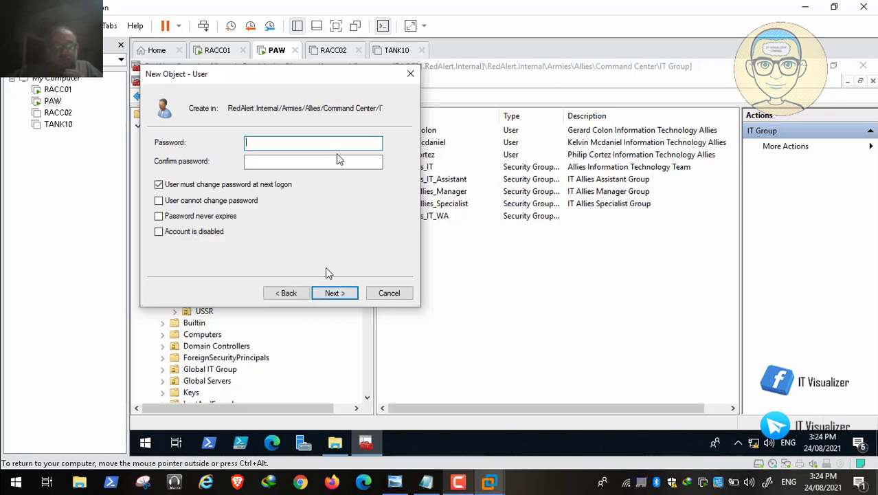
Set and confirm the password without forced change at next logon, and finish IT Workstation Admin 1
click(159, 184)
click(261, 145)
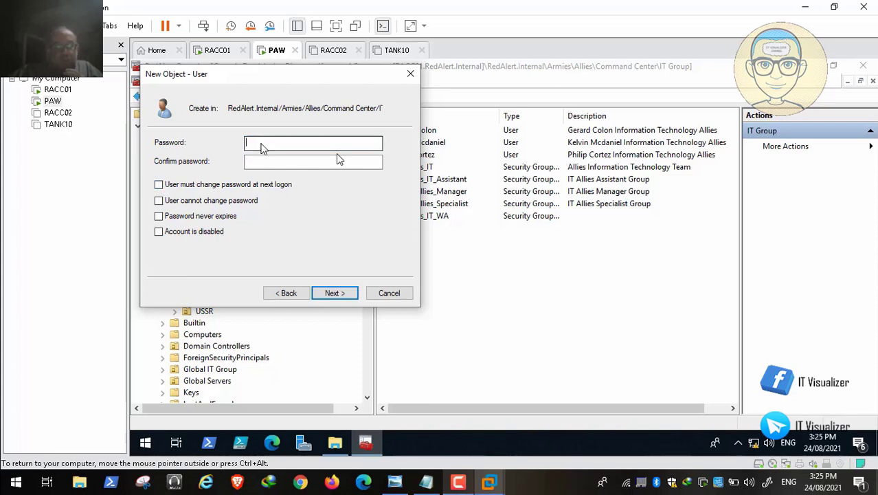
text(••••••)
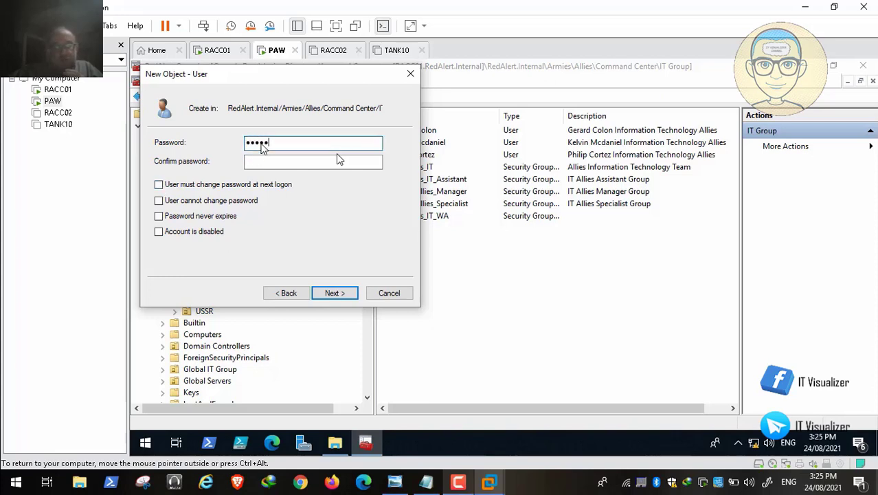
text(••••)
key(Tab)
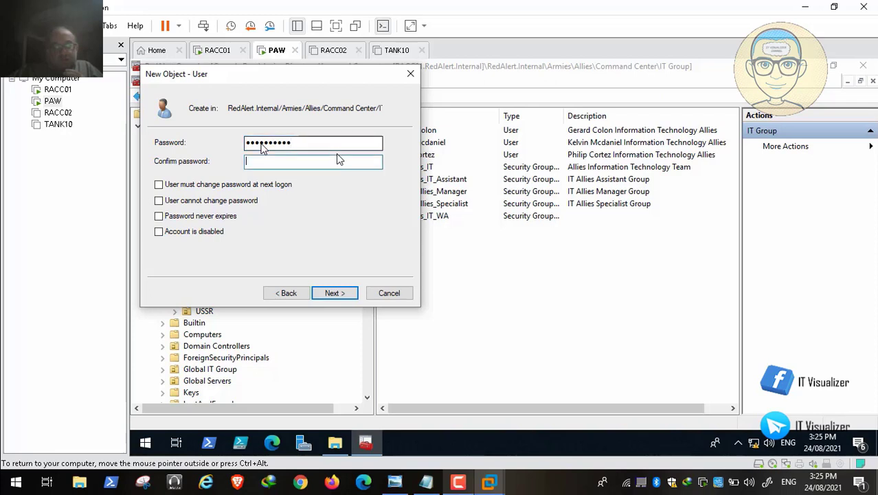
text(••••••••••)
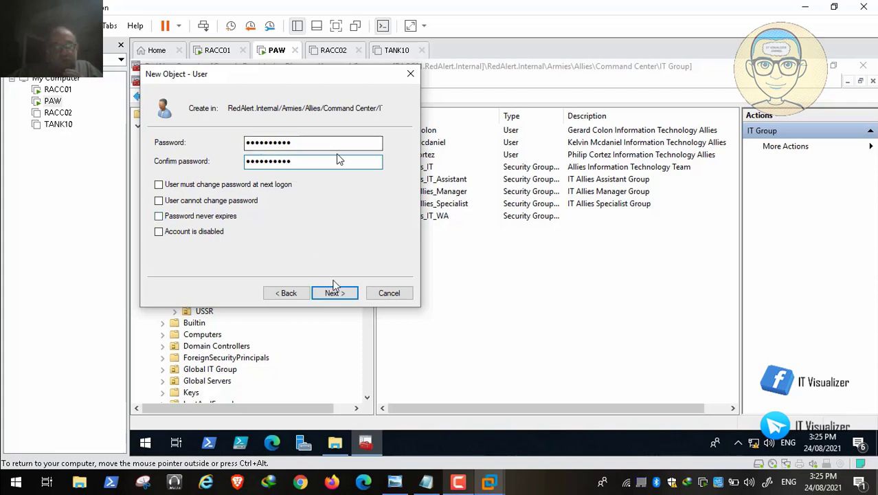
click(342, 293)
click(343, 294)
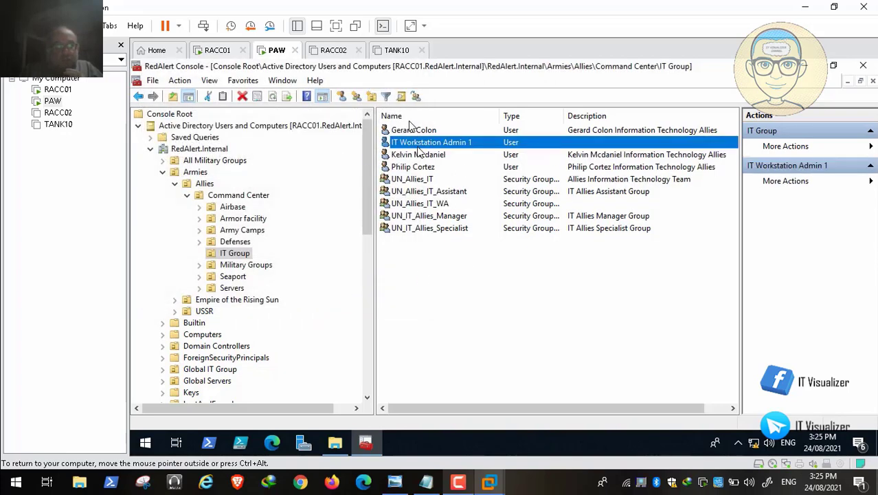
right_click(430, 144)
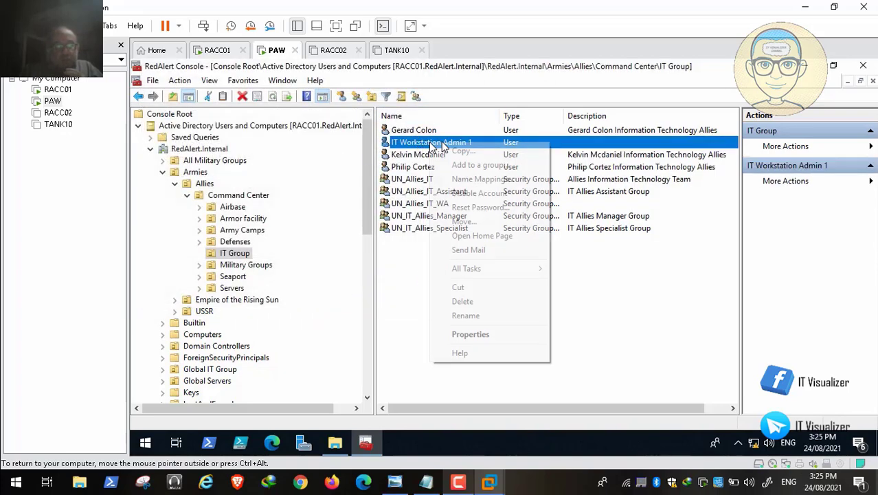
click(474, 152)
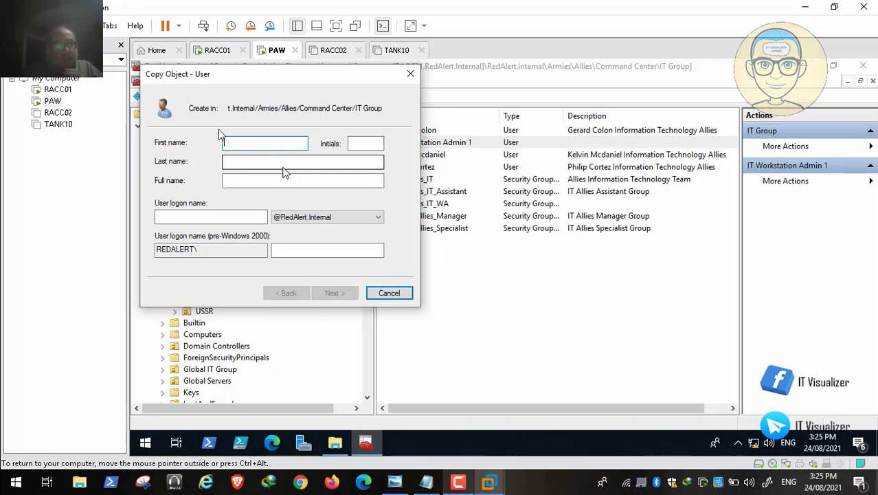
click(382, 294)
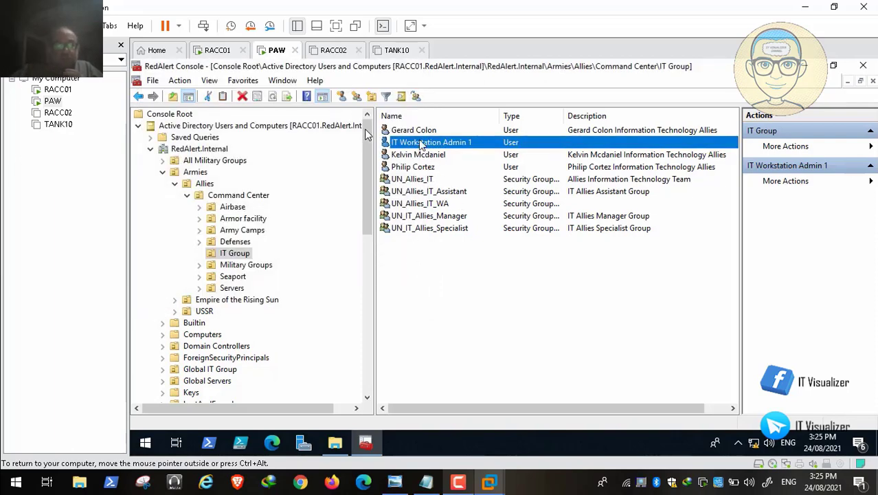
double_click(420, 143)
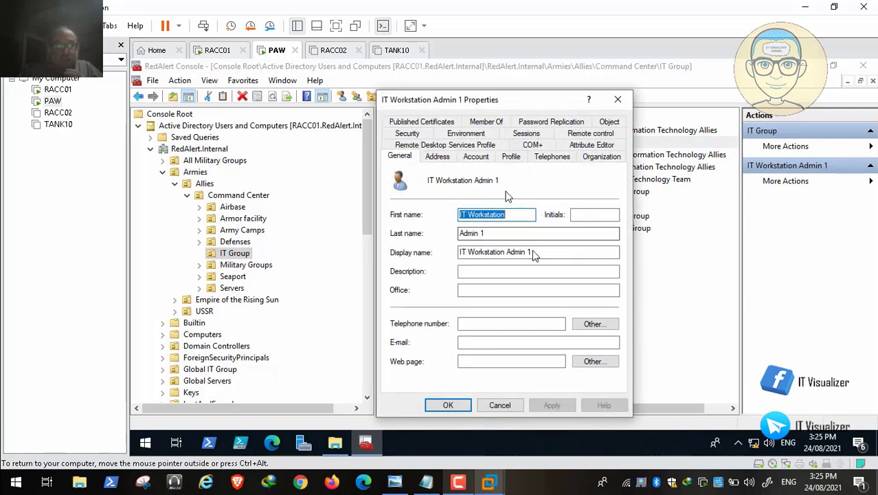
drag(533, 252, 445, 253)
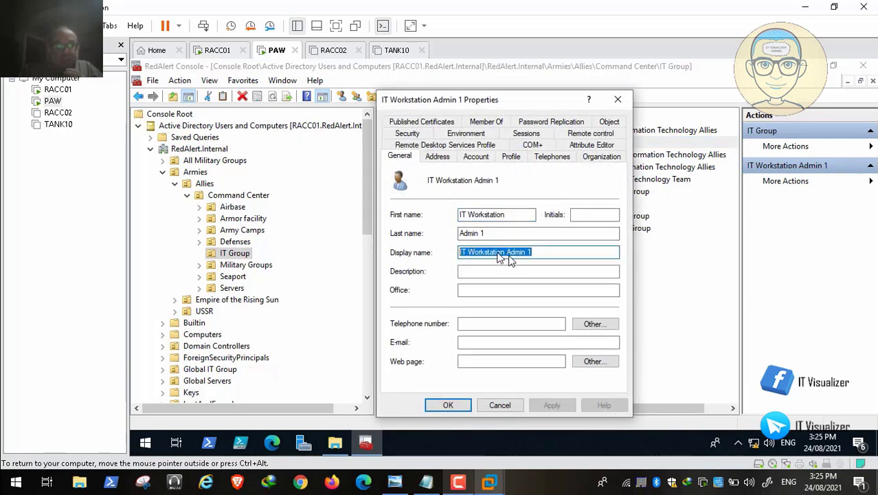
right_click(509, 253)
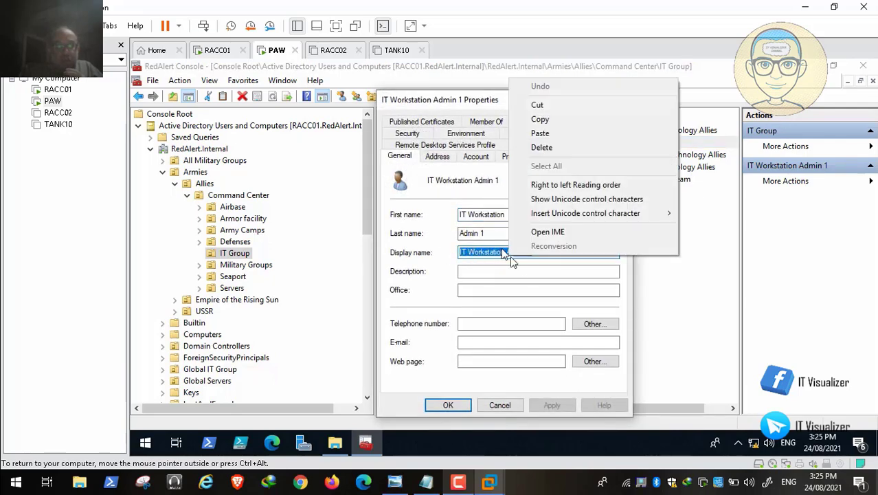
click(560, 120)
click(500, 406)
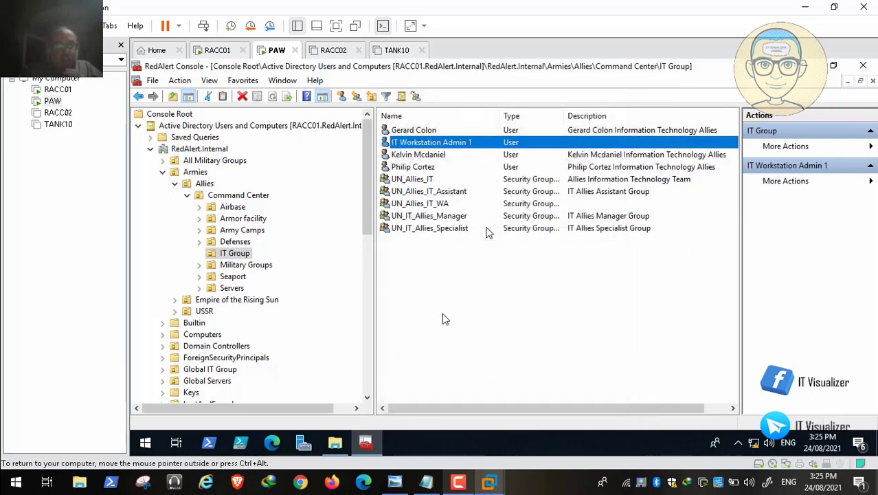
right_click(441, 313)
Start a new user named 'IT Workstation' 'Admin 2' with a matching logon name
mouse_move(529, 172)
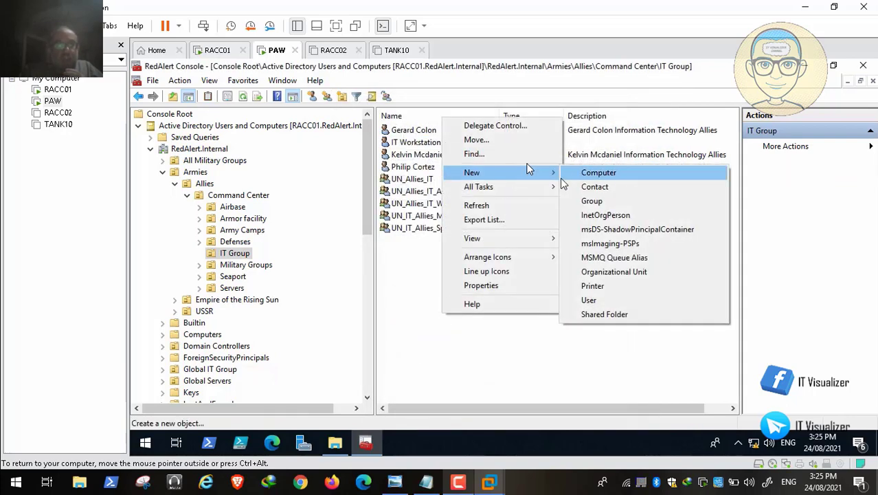
click(617, 304)
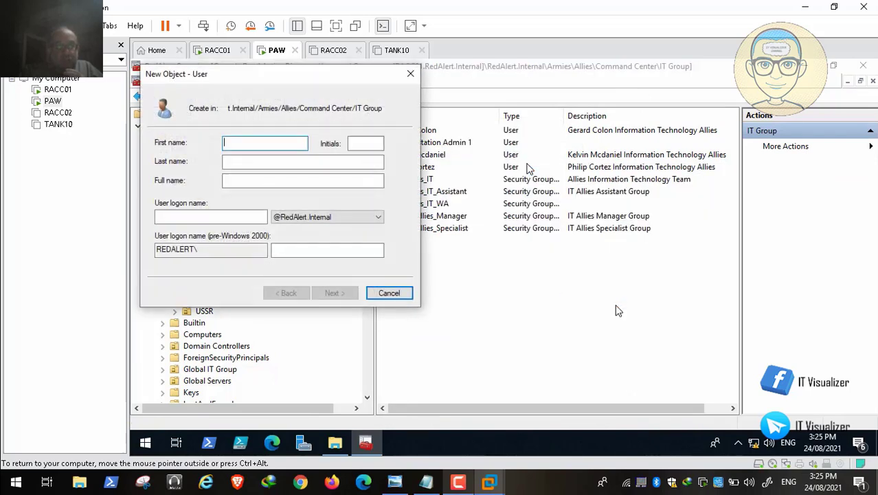
key(ctrl+v)
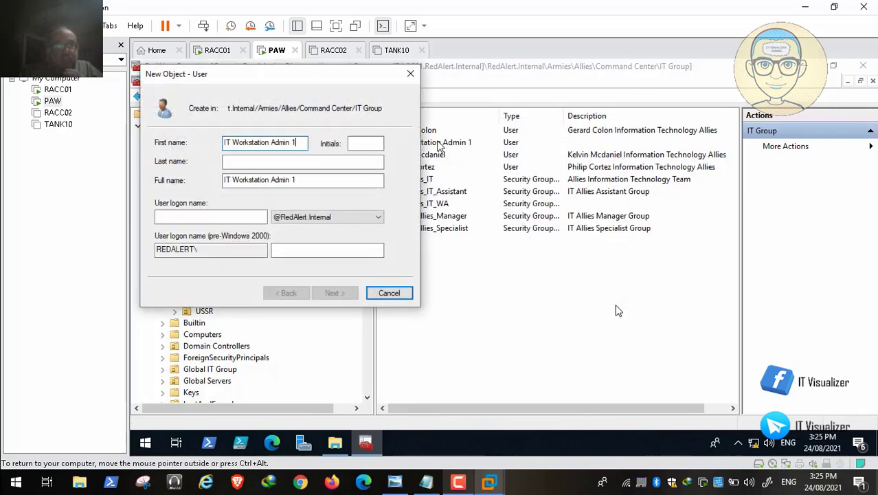
drag(296, 150, 274, 147)
key(BackSpace)
click(253, 164)
key(ctrl+v)
key(BackSpace)
text(2)
click(211, 217)
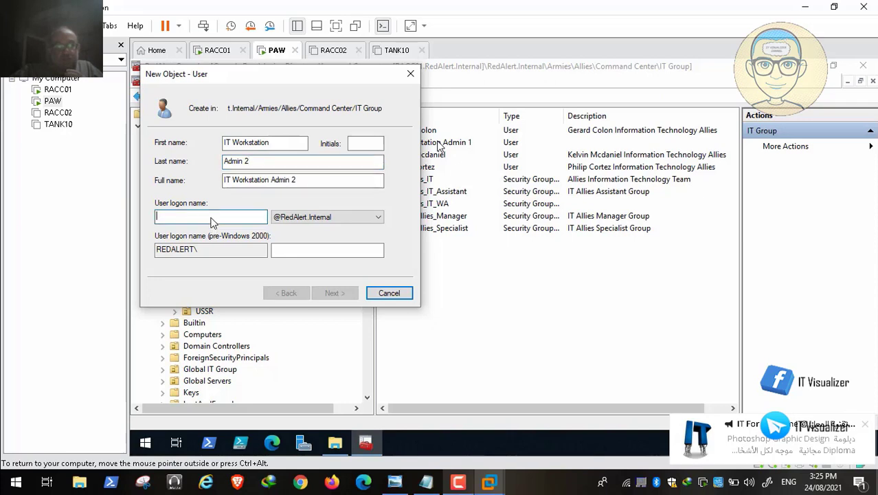
text(it)
text(wadmin2)
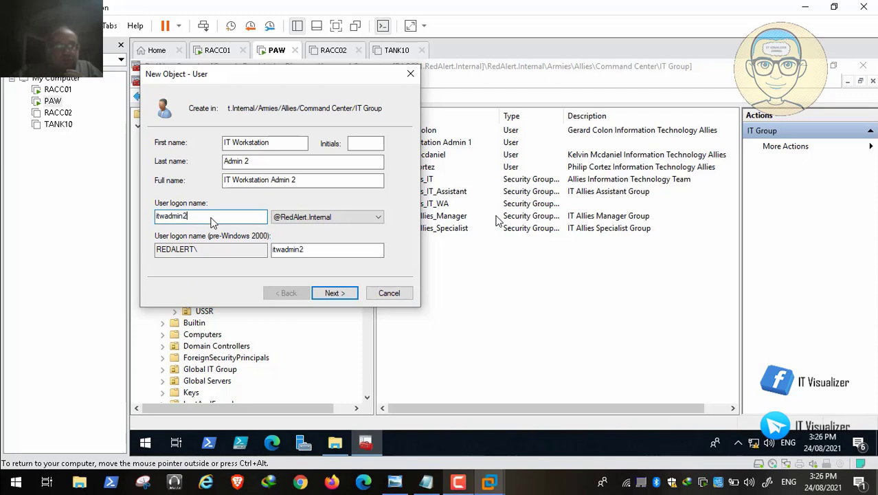
click(341, 297)
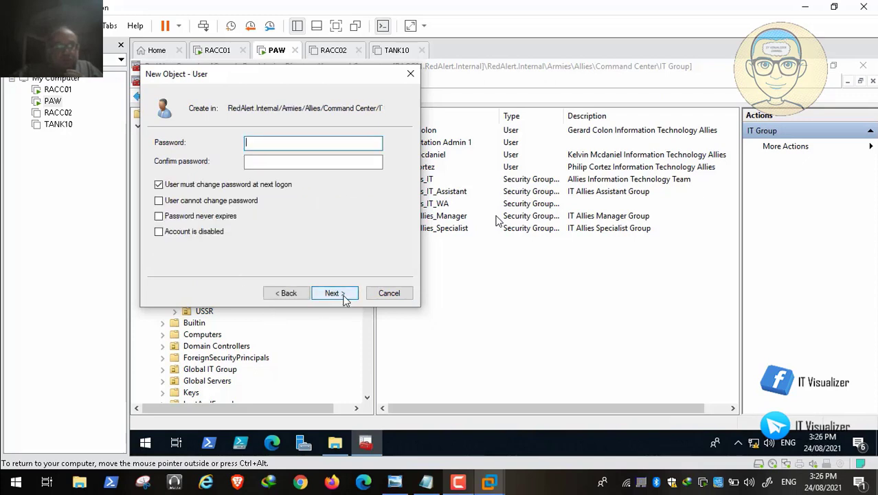
Set the password with no forced change at next logon and finish IT Workstation Admin 2
click(160, 186)
click(159, 184)
click(276, 144)
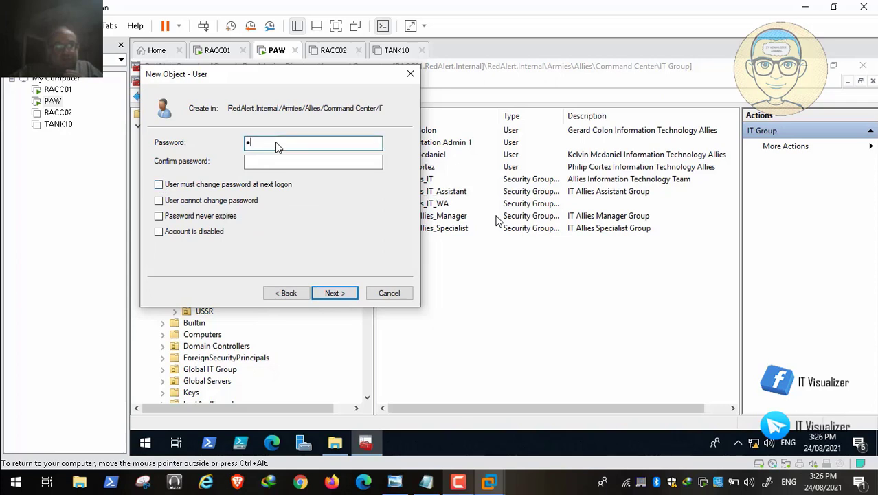
text(•••••••)
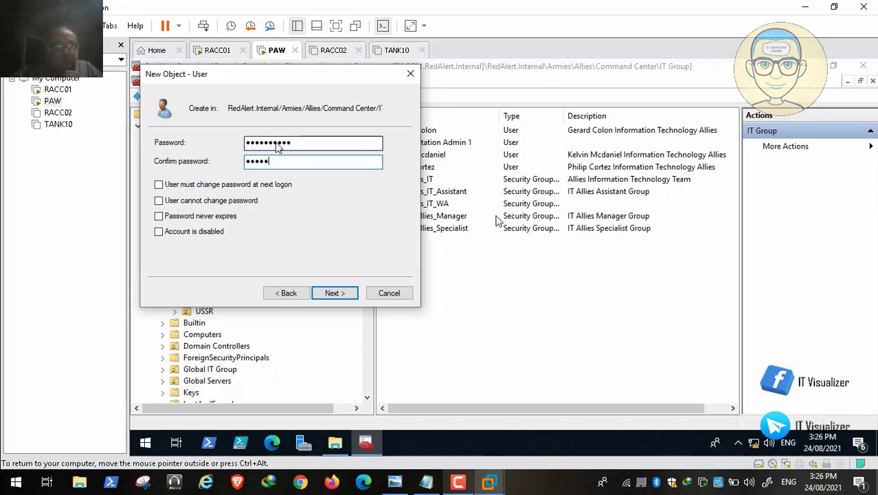
text(••••••••)
click(336, 293)
click(337, 296)
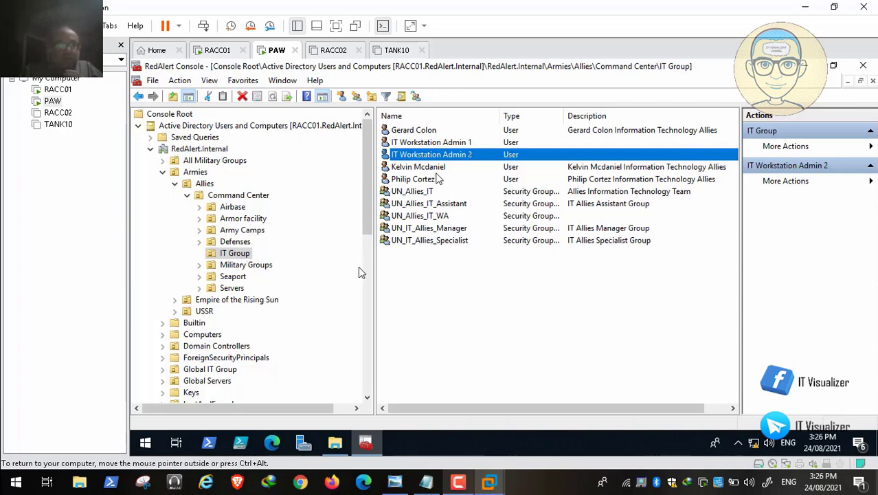
Start a new user named 'IT Workstation' 'Admin 3' with a matching logon name
right_click(442, 306)
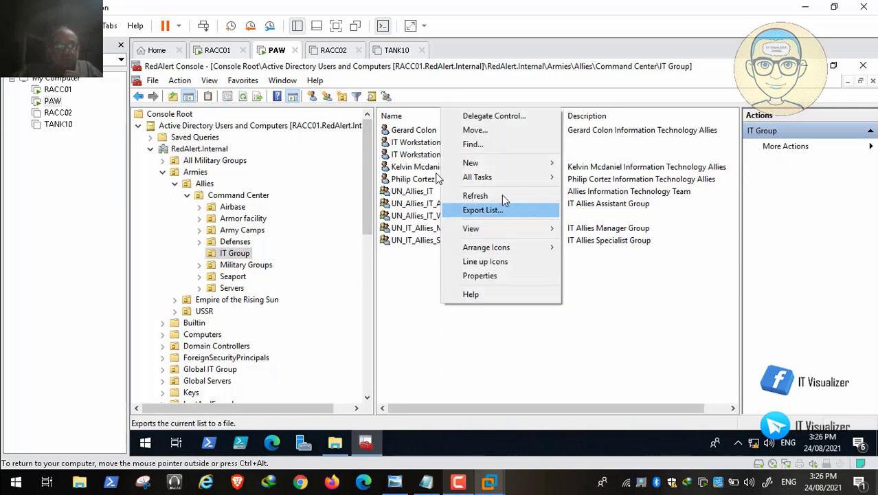
mouse_move(520, 165)
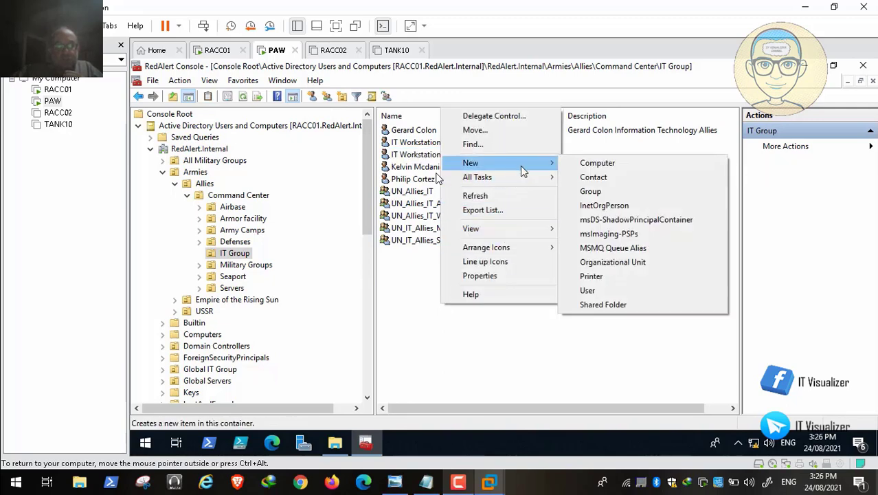
click(632, 296)
text(Admin 1)
key(BackSpace)
key(BackSpace)
key(BackSpace)
key(BackSpace)
key(BackSpace)
key(BackSpace)
key(BackSpace)
text(IT)
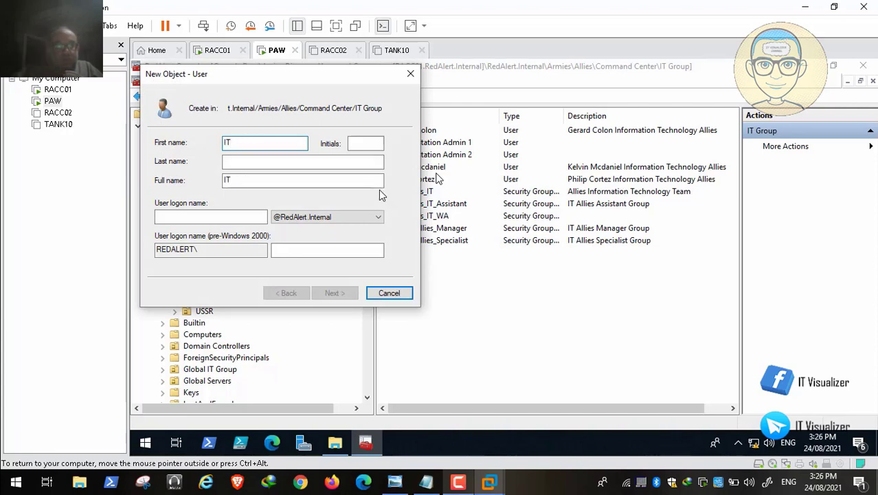
text( Workstation)
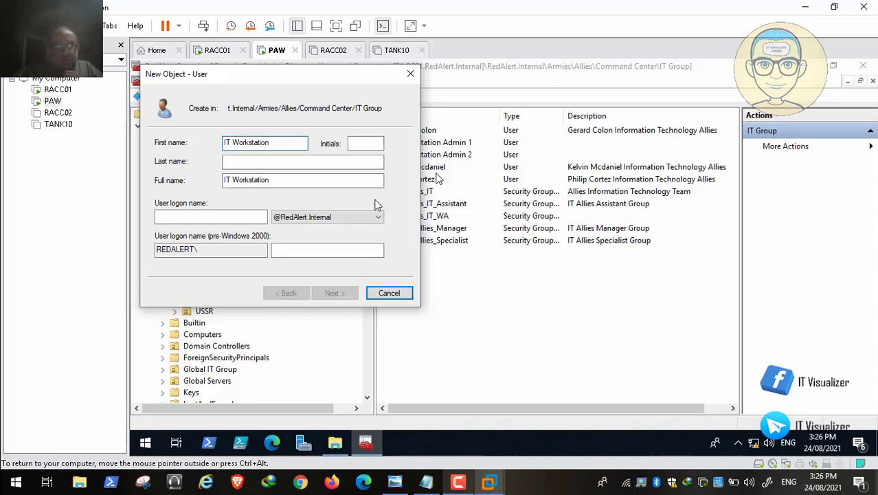
click(232, 165)
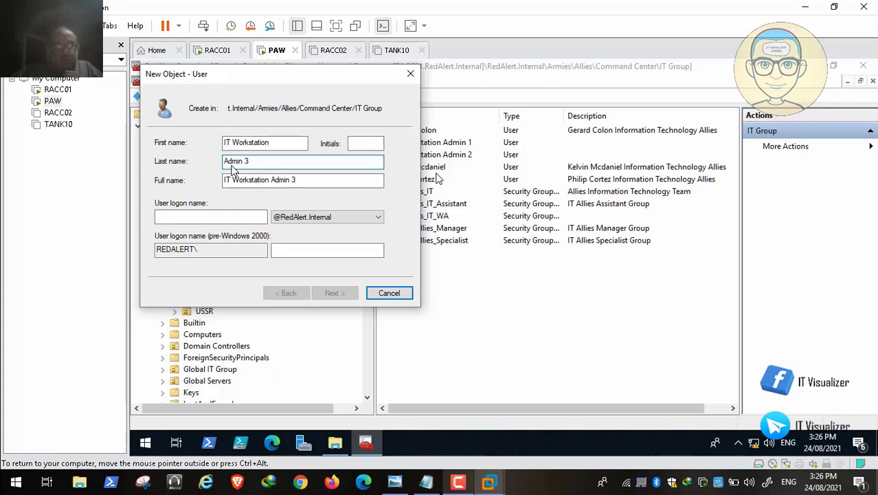
click(242, 218)
text(itwadmin3)
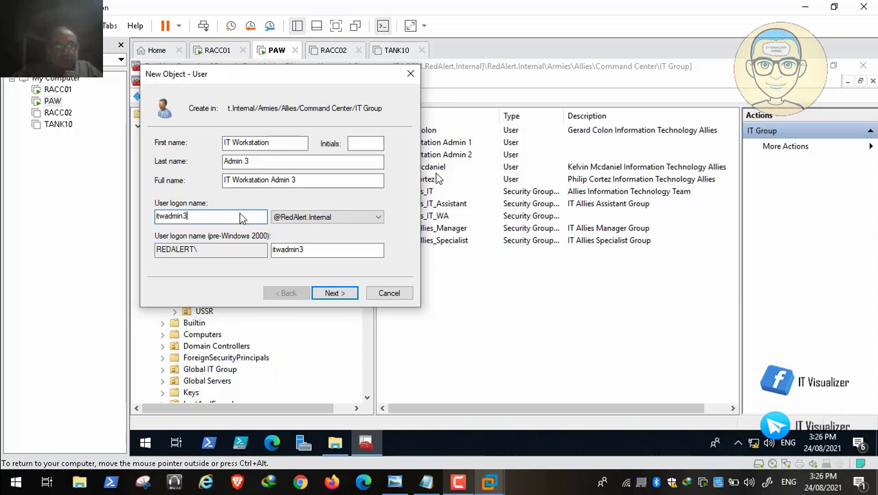
click(336, 294)
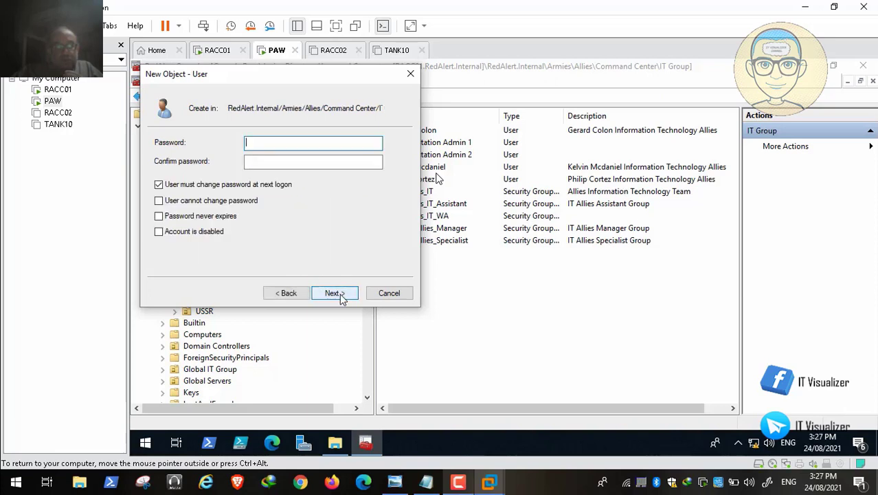
Set and confirm the password with no forced change at next logon, then finish IT Workstation Admin 3
click(158, 184)
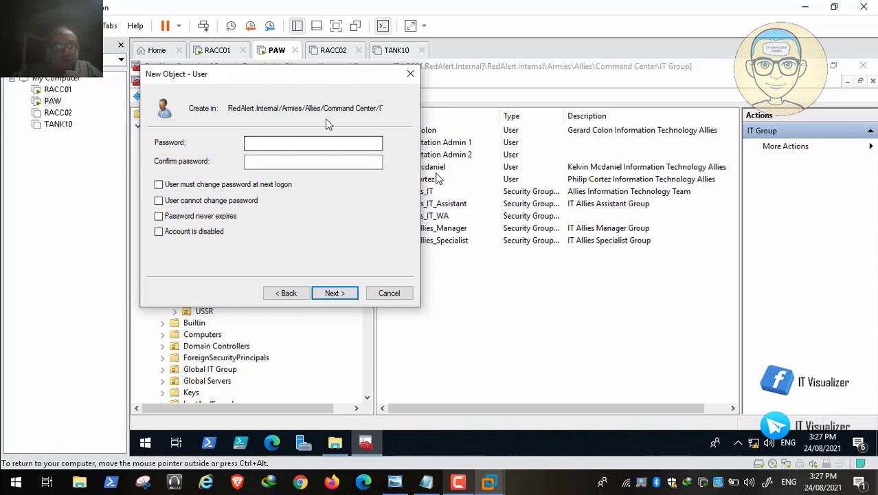
click(306, 145)
text(****)
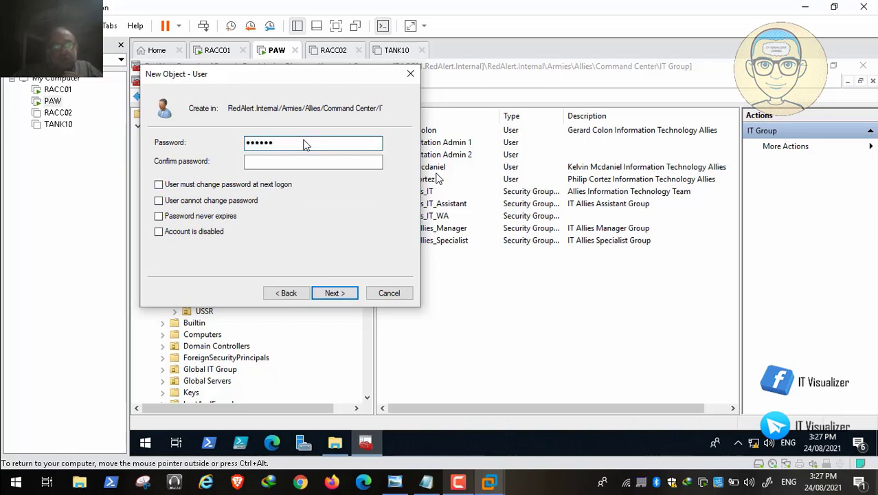
key(Tab)
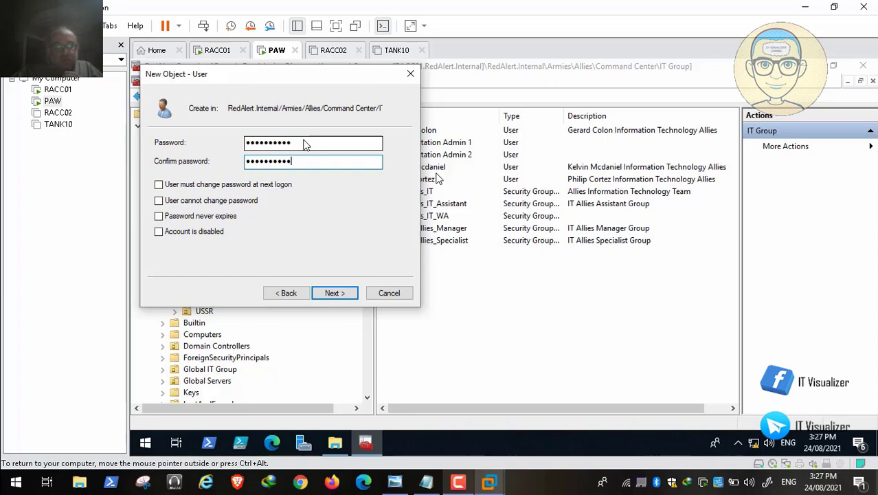
click(346, 295)
click(343, 295)
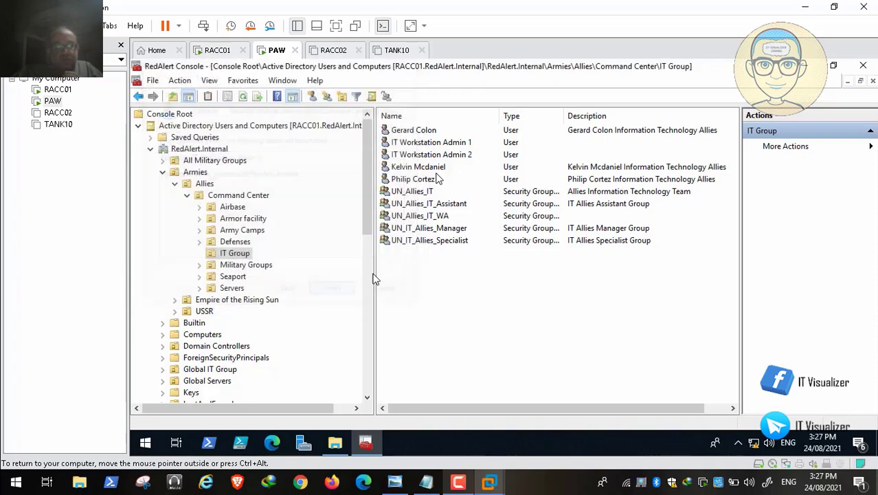
Copy the Information Technology Allies description from the first listed user
double_click(433, 130)
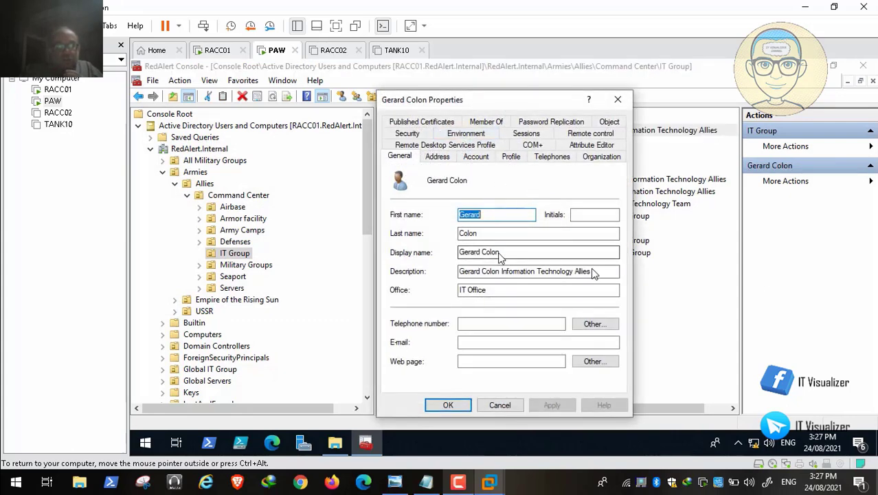
drag(596, 273, 456, 273)
key(ctrl+c)
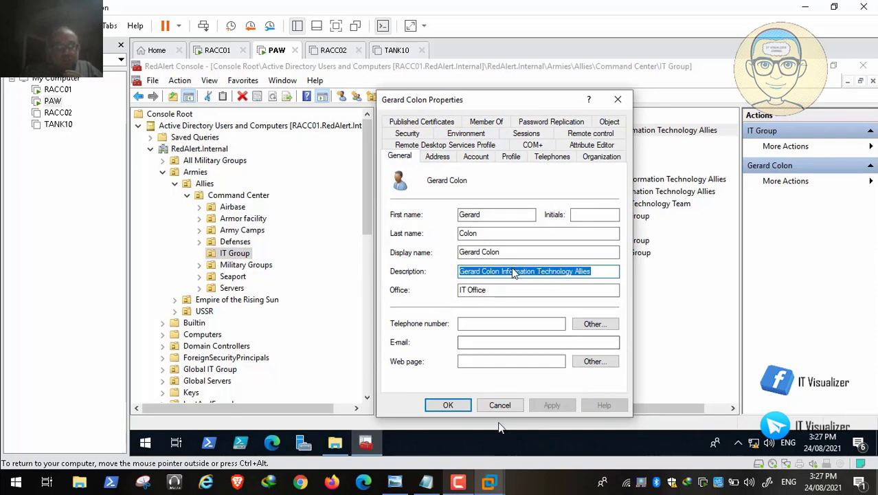
click(499, 405)
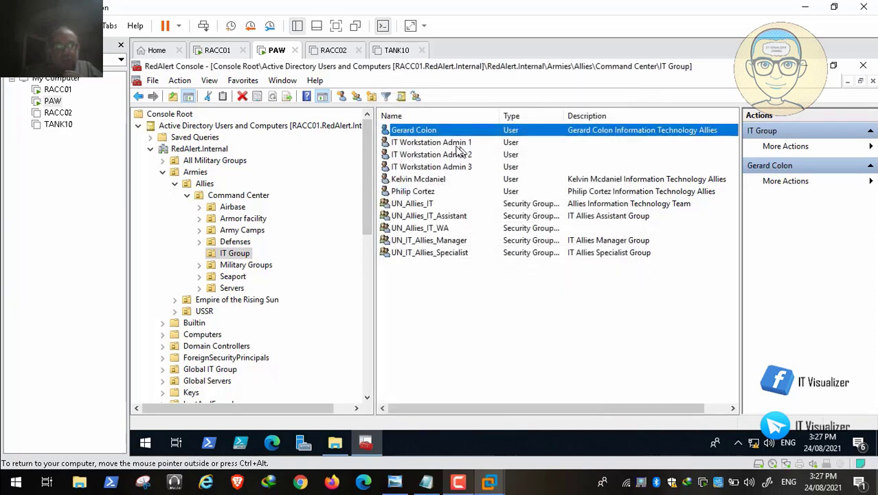
Give IT Workstation Admin 1 the pasted description plus 'Workstation Admin' and save
double_click(459, 143)
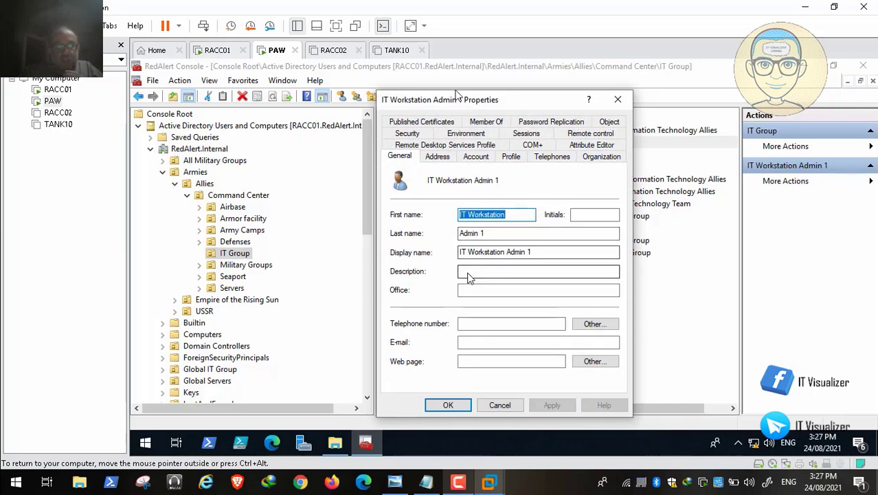
click(470, 275)
key(ctrl+v)
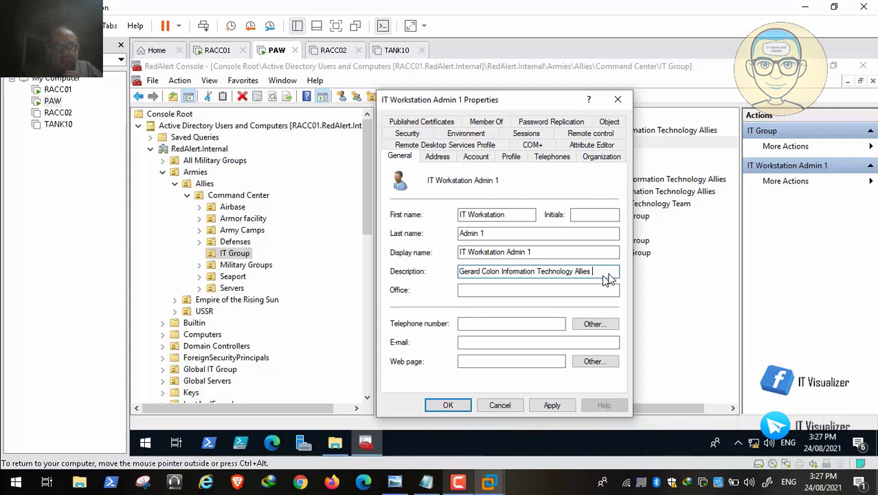
text(Workstat)
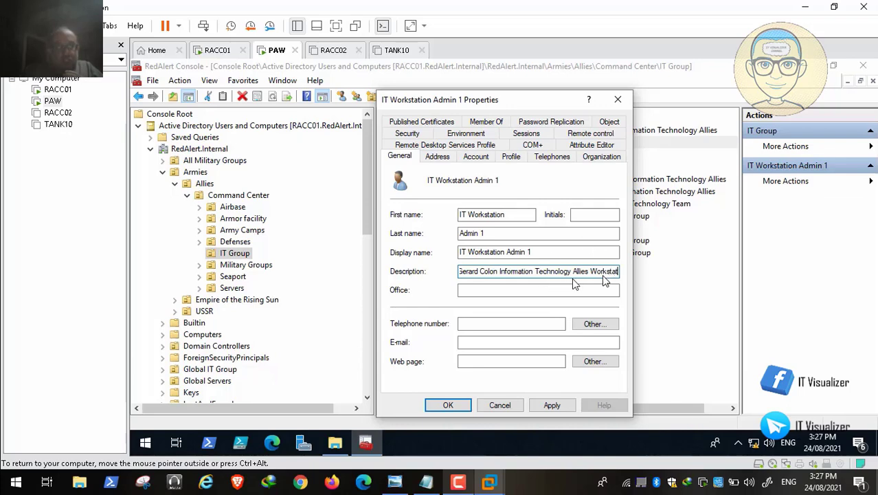
text(ion Admin)
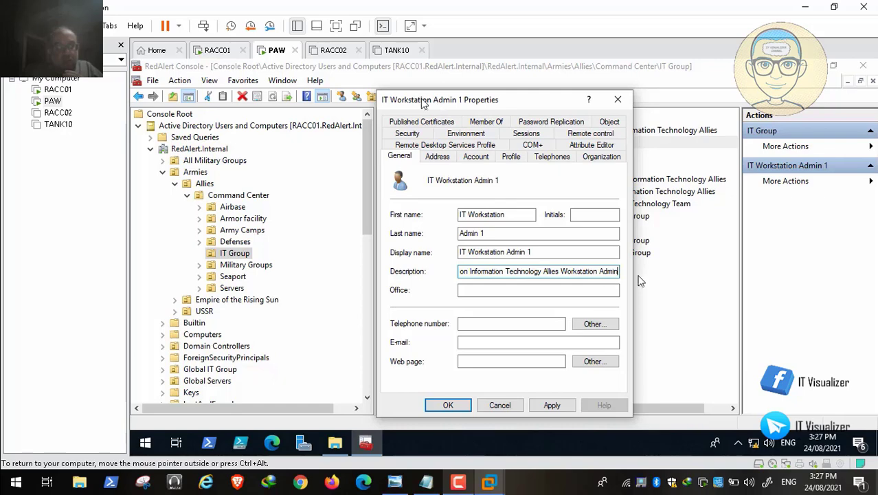
drag(614, 272, 565, 272)
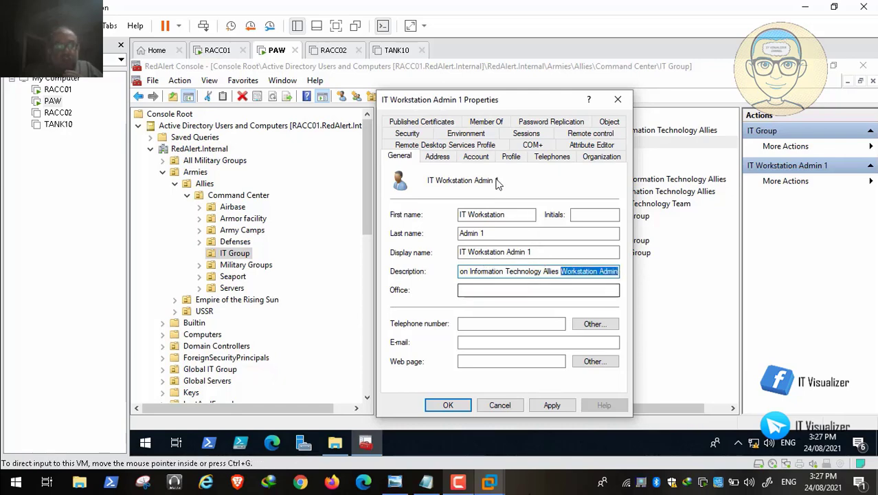
click(558, 406)
click(448, 405)
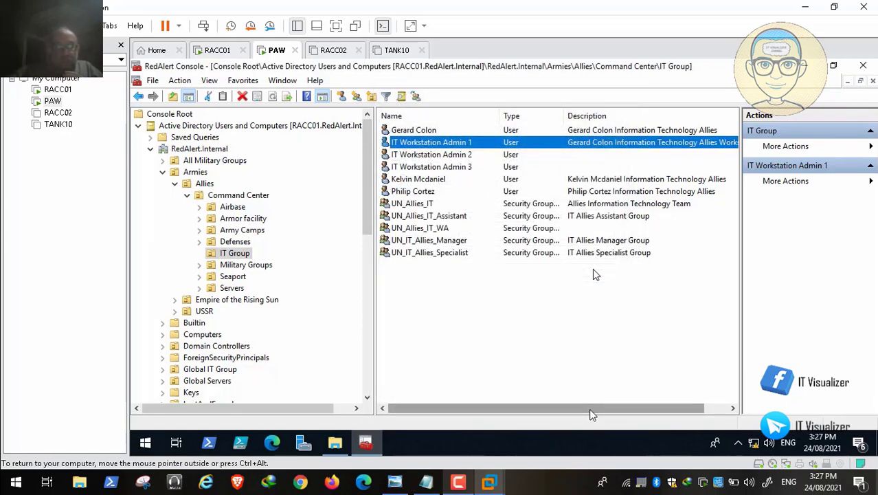
Resize the list columns and copy another IT user's Information Technology Allies description
drag(590, 412, 704, 416)
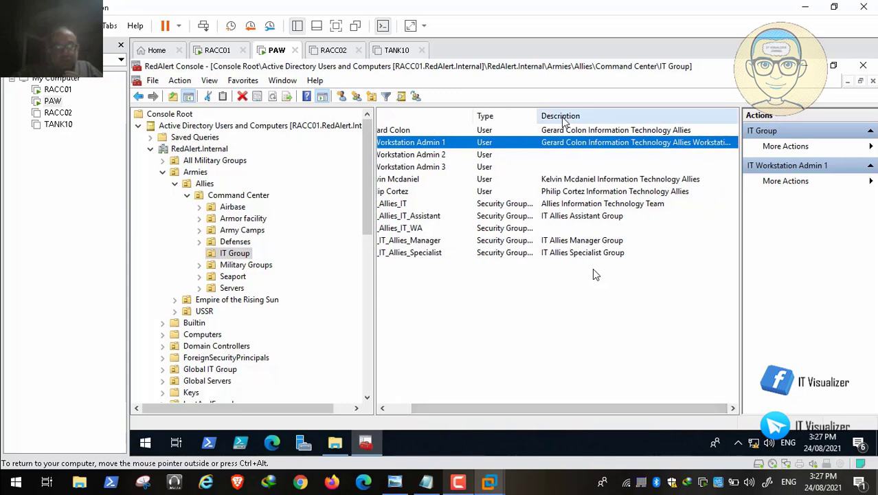
drag(540, 116, 561, 122)
drag(645, 412, 777, 287)
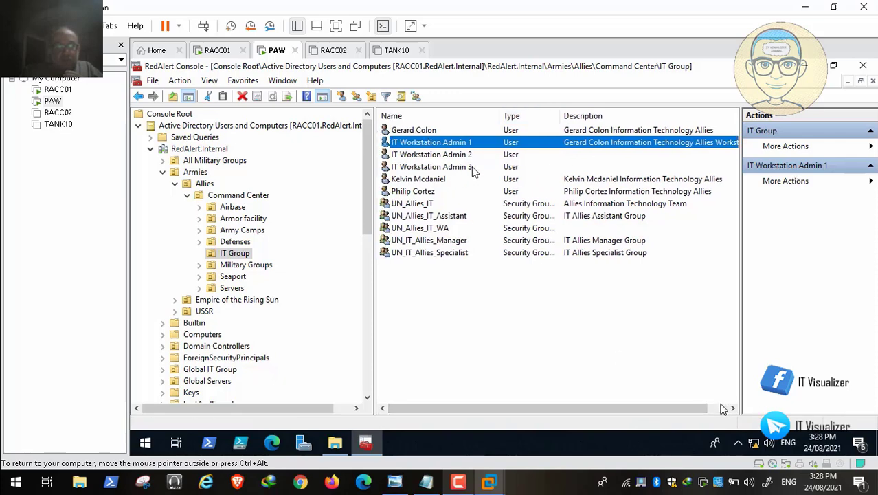
click(720, 408)
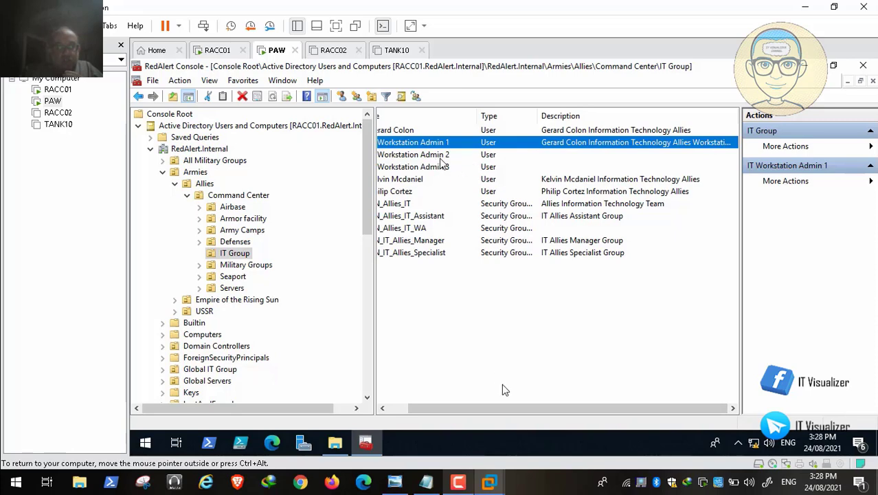
drag(512, 411, 490, 411)
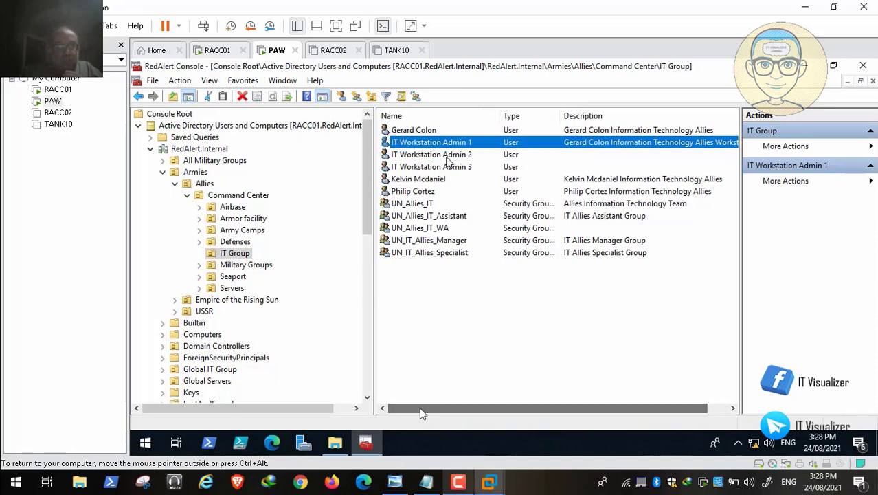
double_click(426, 180)
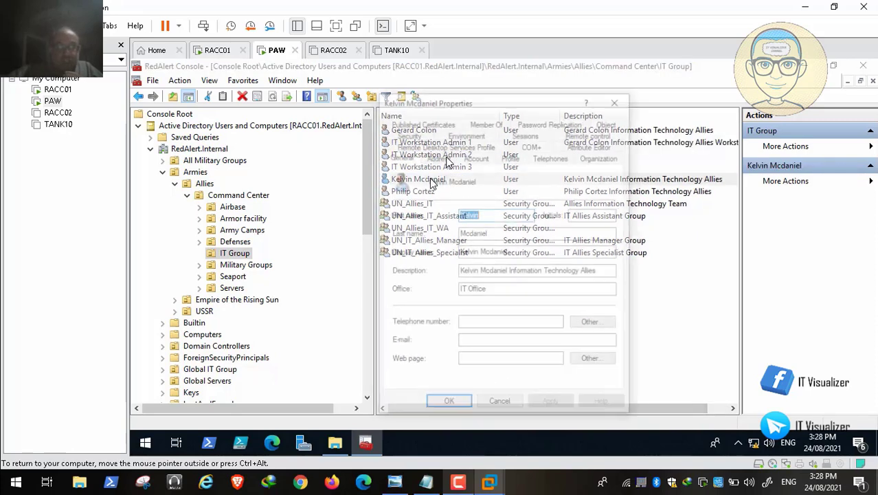
drag(608, 272, 416, 274)
key(ctrl+c)
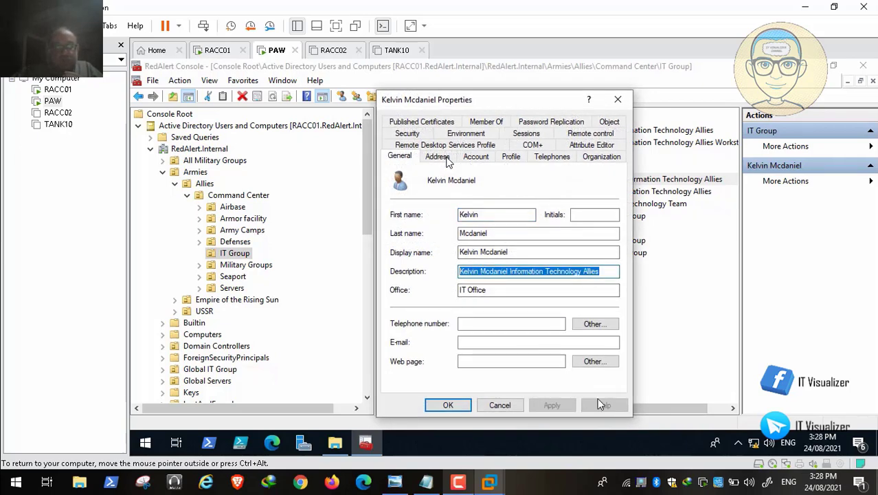
click(503, 406)
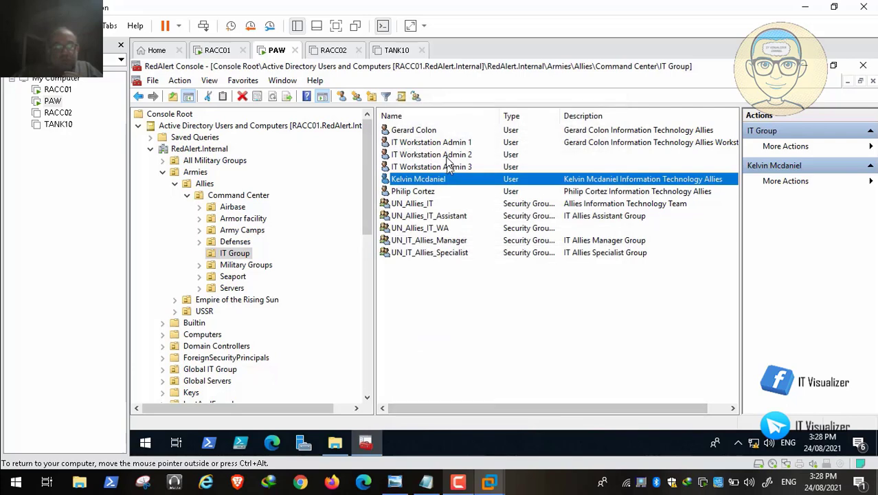
Give IT Workstation Admin 2 the pasted description plus 'Workstation Admin' and save
double_click(459, 155)
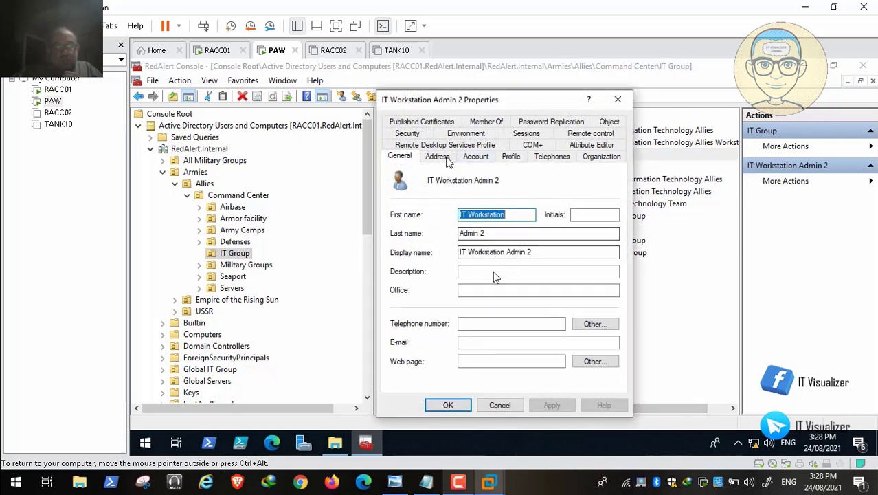
click(492, 275)
key(ctrl+v)
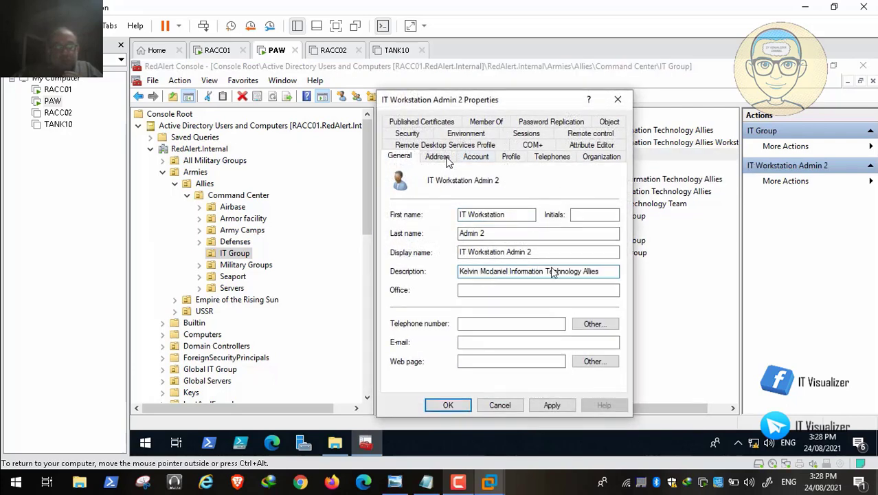
text(Workst)
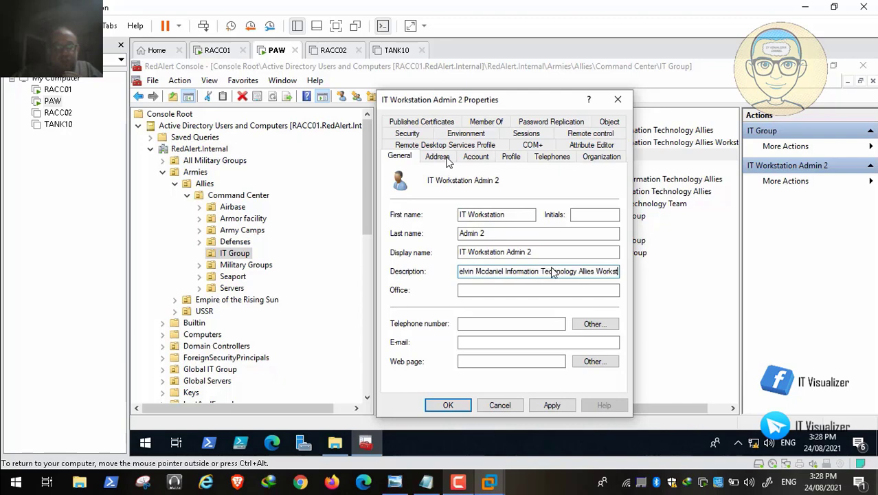
text(ation)
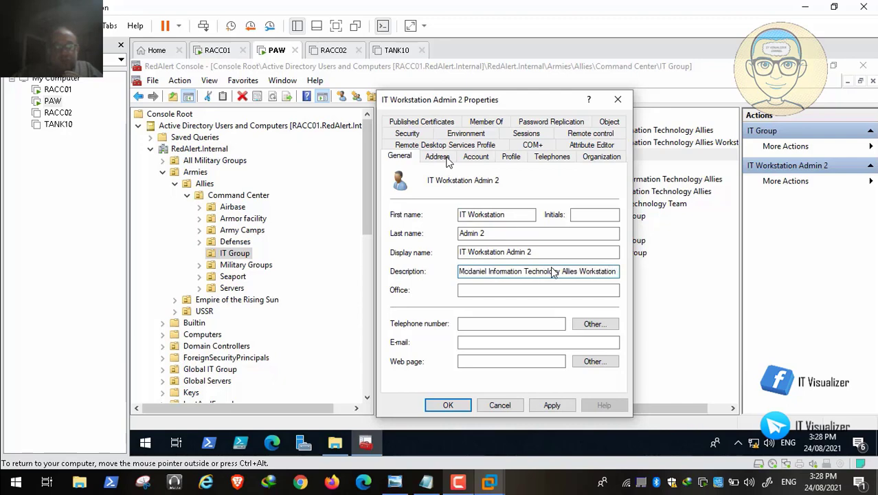
text( Admin)
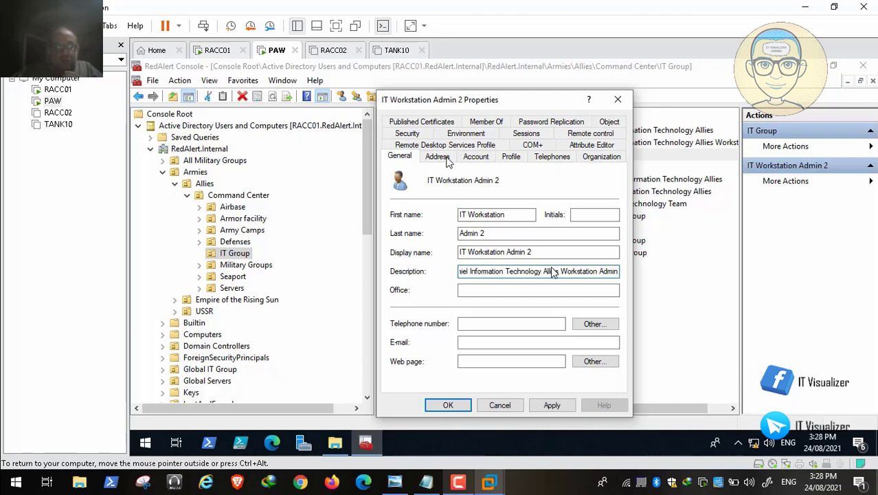
click(550, 406)
click(449, 405)
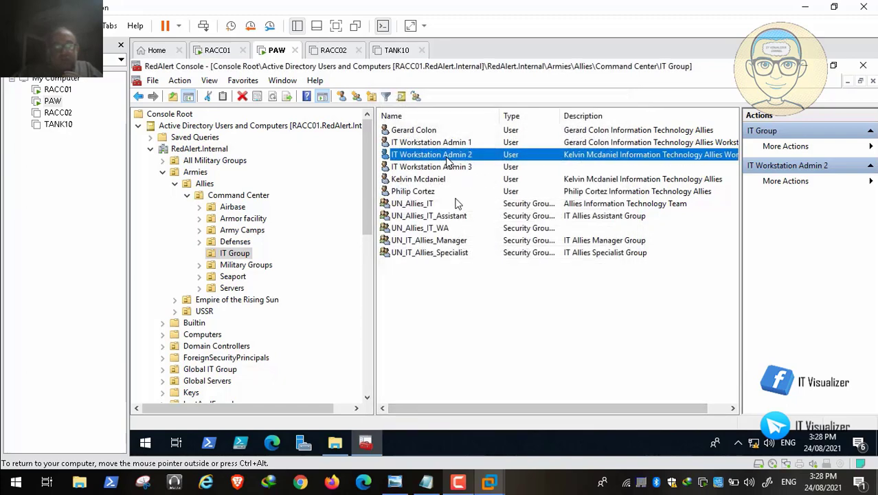
Copy the existing Information Technology Allies description from another IT user's properties
double_click(433, 180)
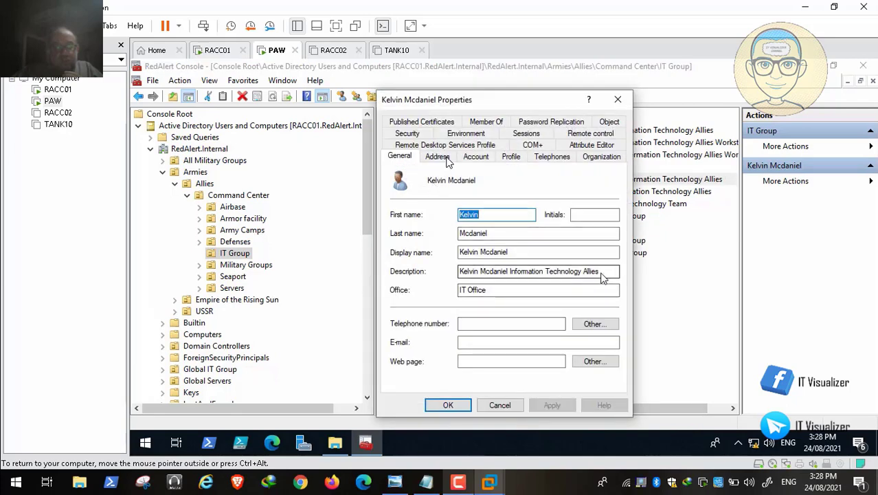
drag(604, 274, 455, 275)
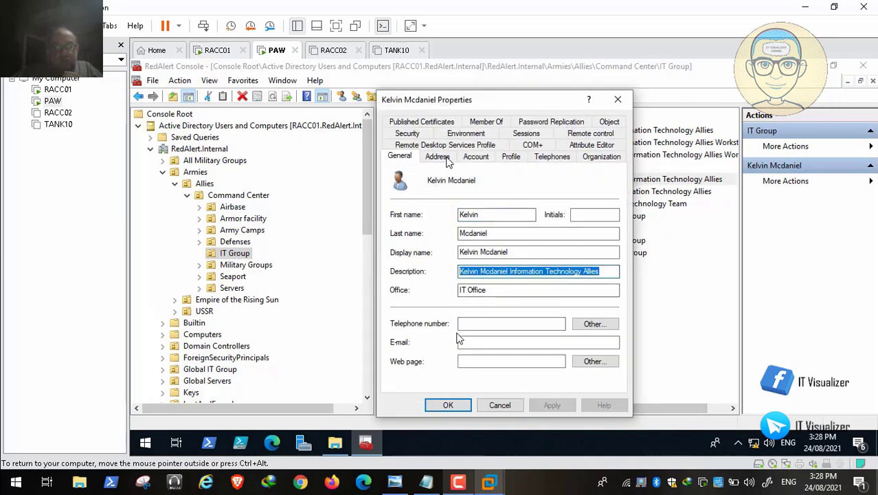
click(452, 406)
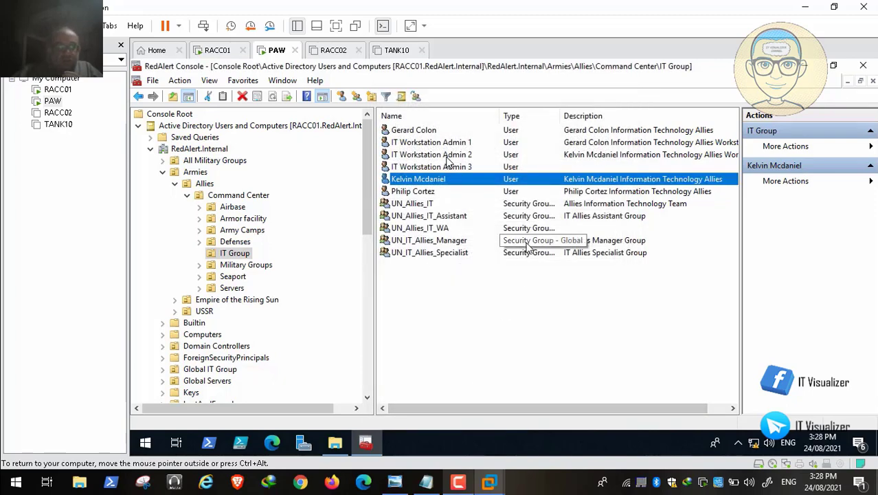
double_click(456, 195)
key(Tab)
key(Tab)
key(Tab)
key(Tab)
key(ctrl+c)
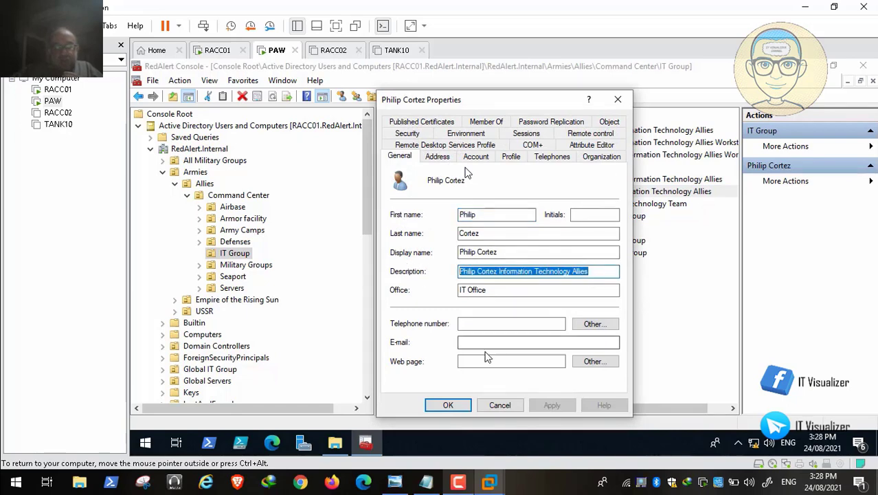
click(500, 404)
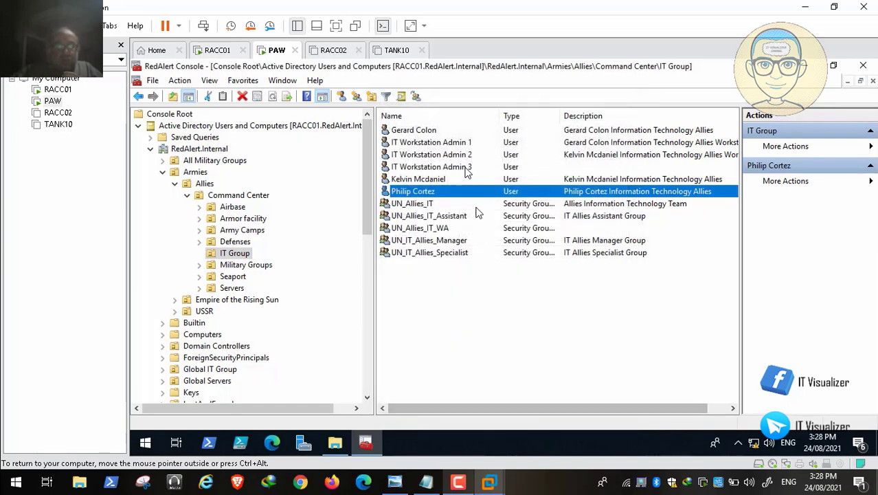
Paste the description into IT Workstation Admin 3's empty Description, append 'Workstation Admin', and save
double_click(450, 168)
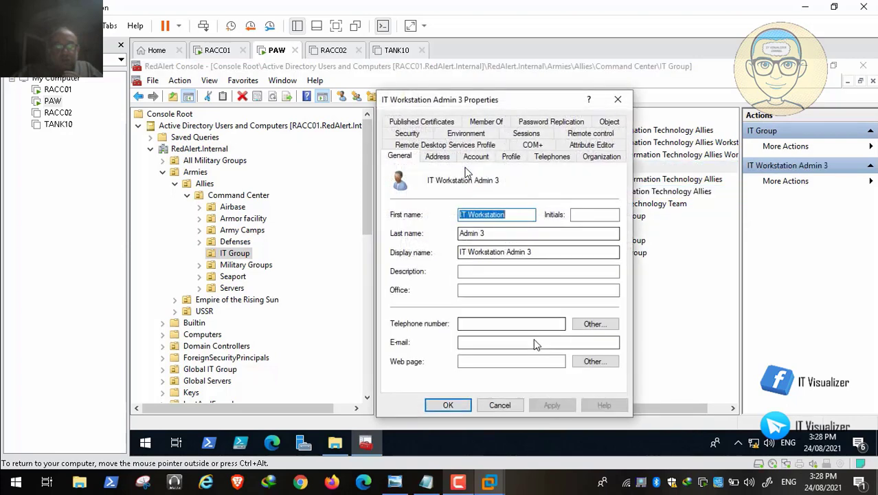
click(467, 275)
key(ctrl+v)
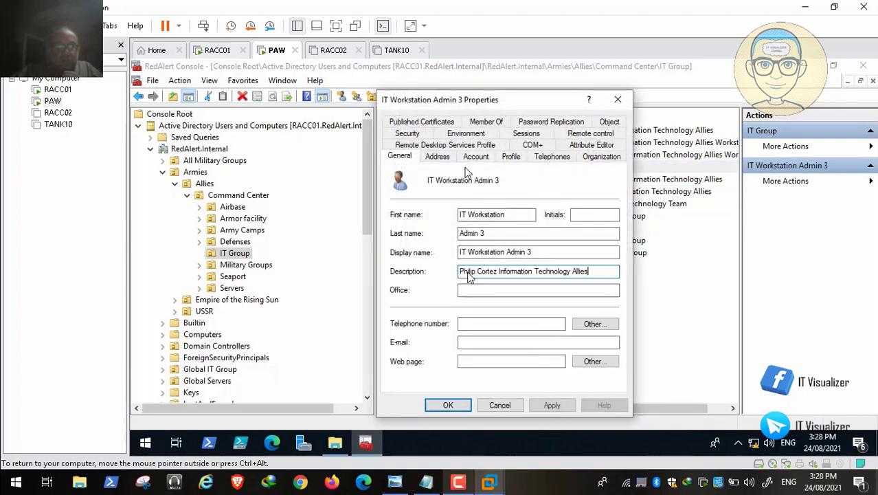
text(Work)
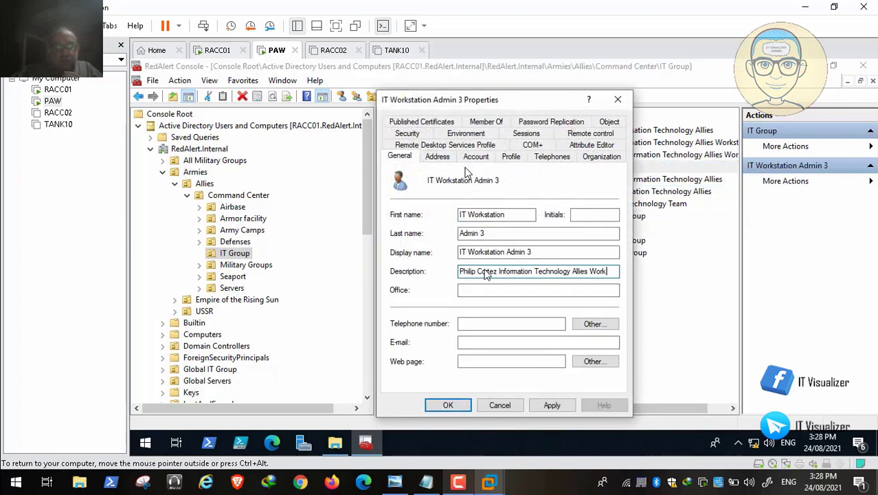
text(station)
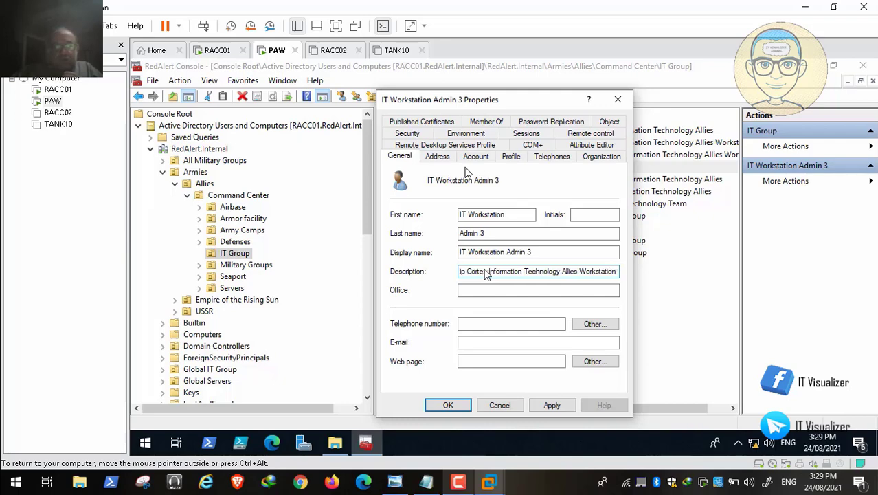
text( Admin)
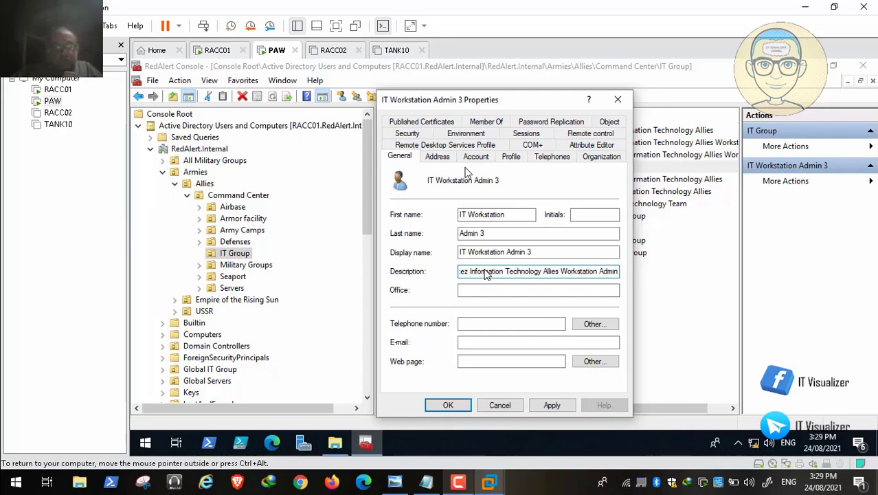
click(552, 405)
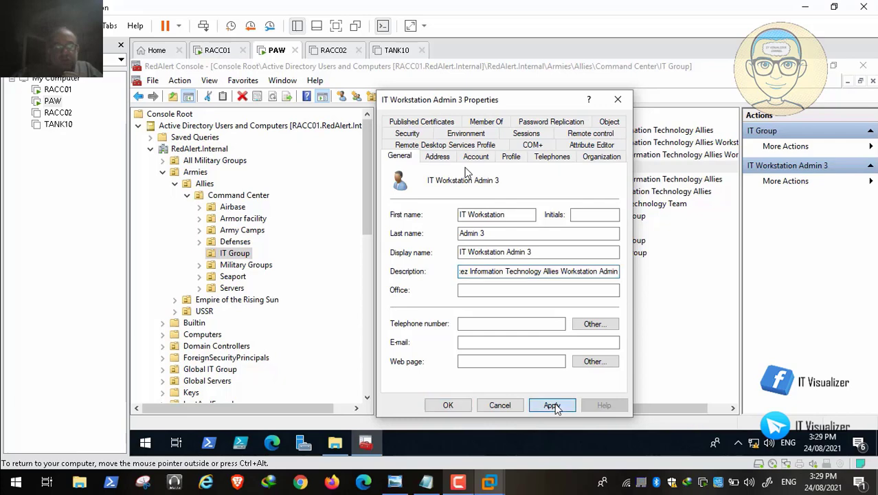
click(447, 405)
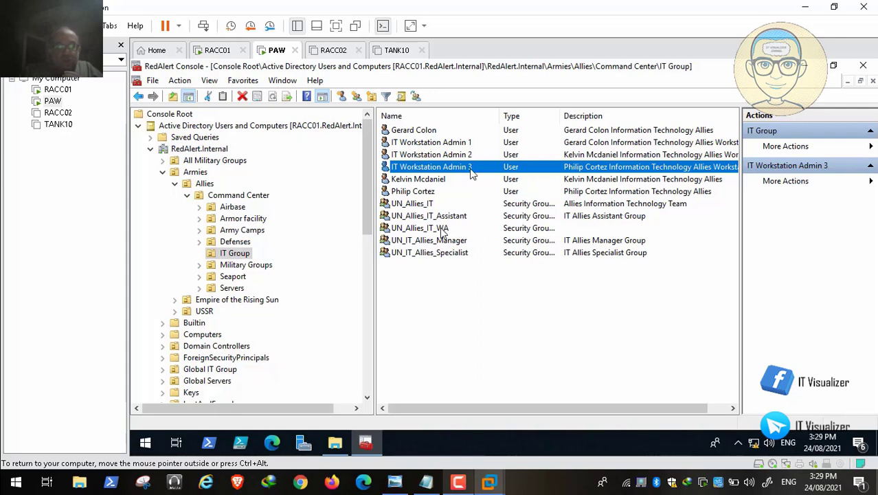
click(474, 229)
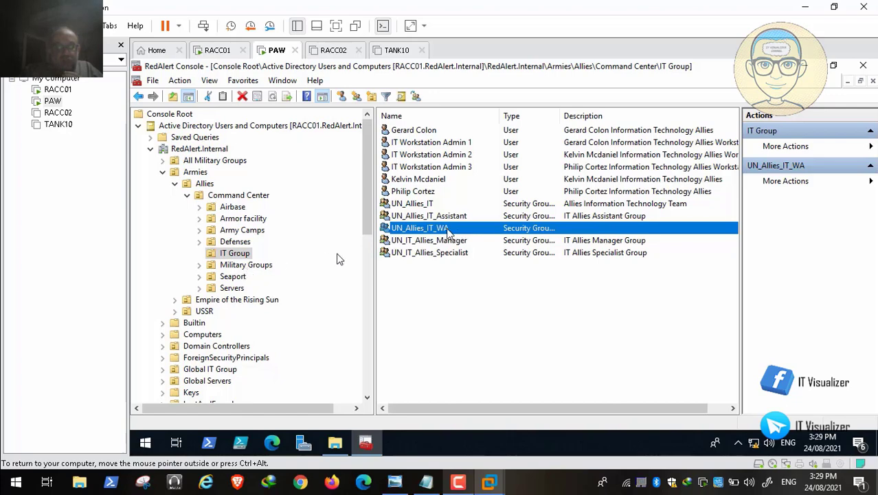
Copy the UN_EOTS_IT_WA group's description from the Empire of the Rising Sun IT Group
click(176, 184)
click(176, 196)
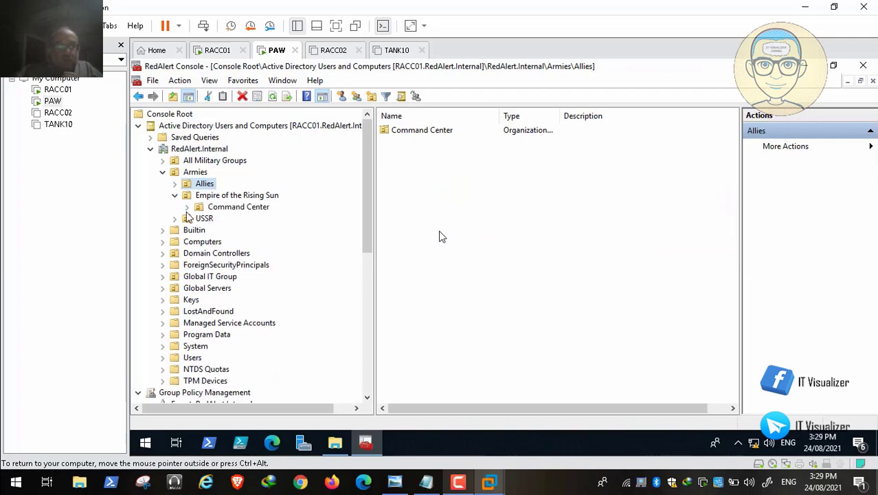
click(187, 207)
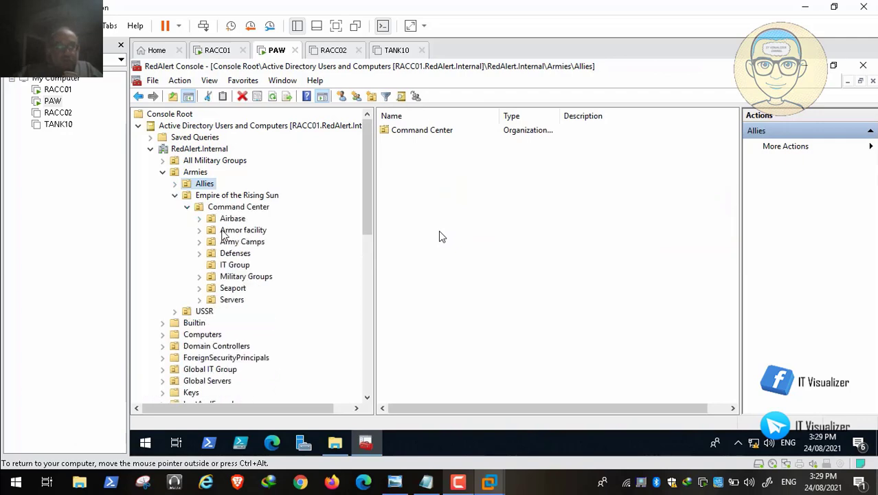
click(246, 266)
double_click(568, 216)
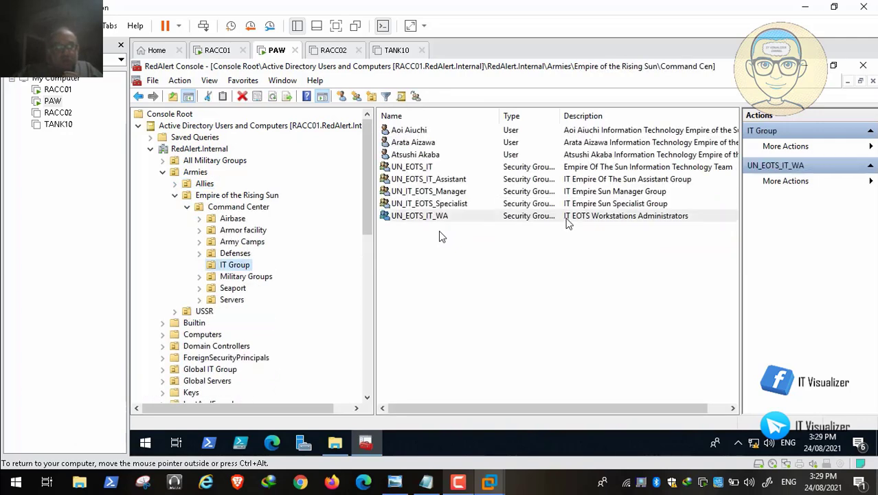
drag(568, 216, 438, 215)
key(ctrl+c)
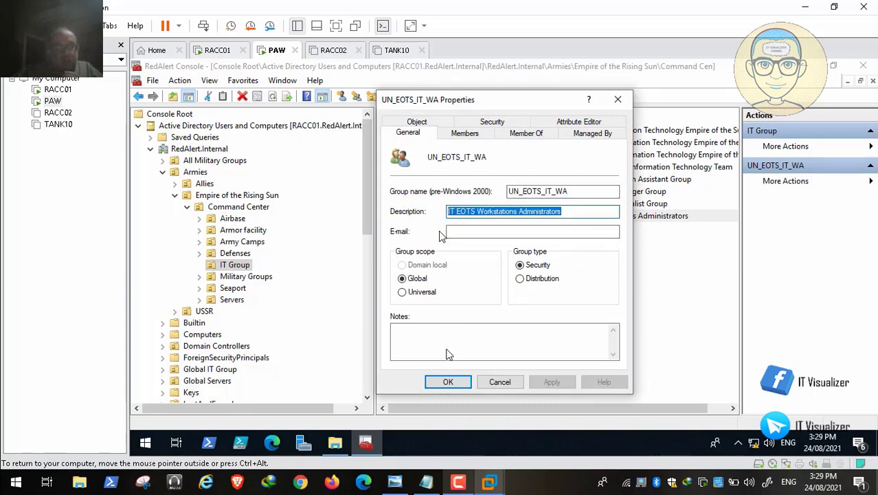
click(448, 382)
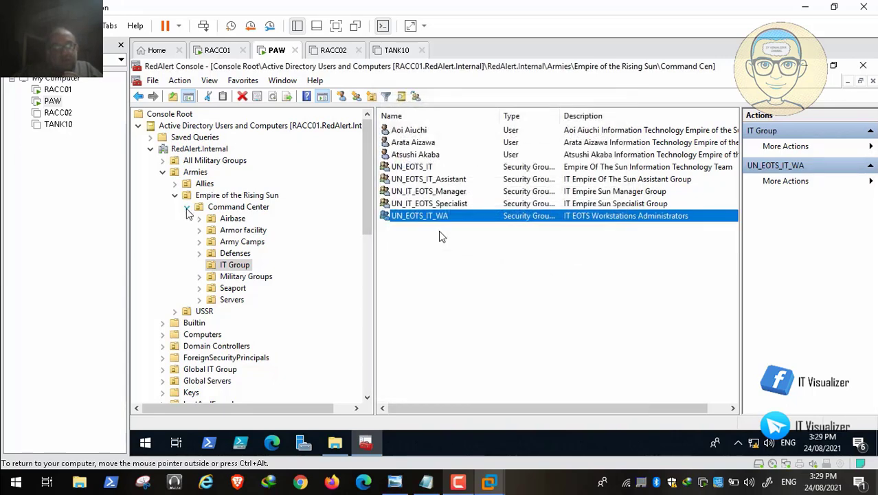
Paste it into UN_Allies_IT_WA's Description, replace EOTS with 'Allies', and save
click(187, 207)
click(175, 183)
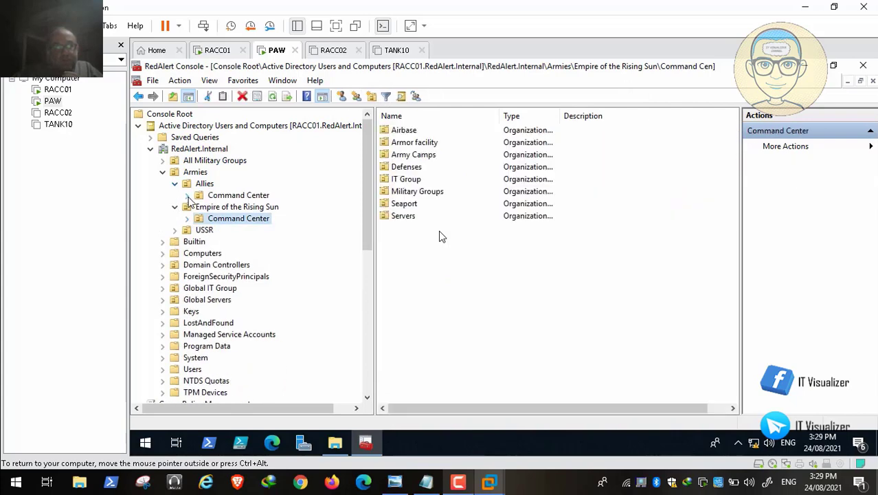
click(188, 196)
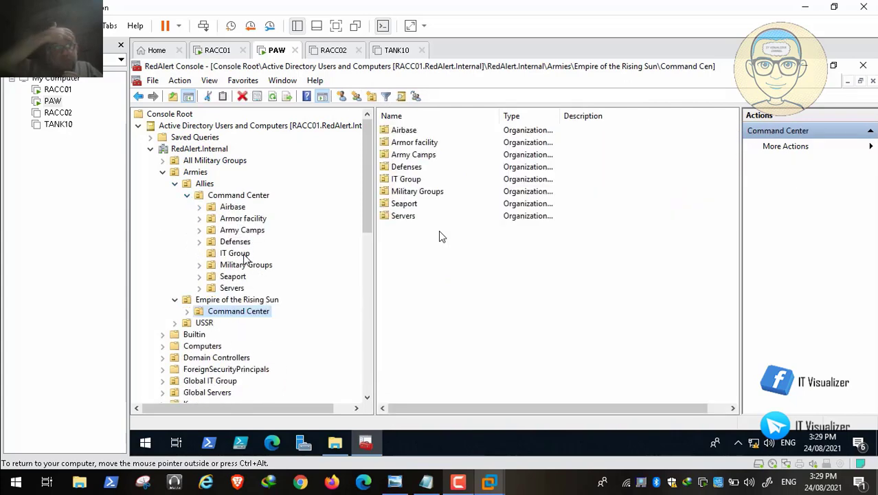
click(242, 254)
double_click(512, 216)
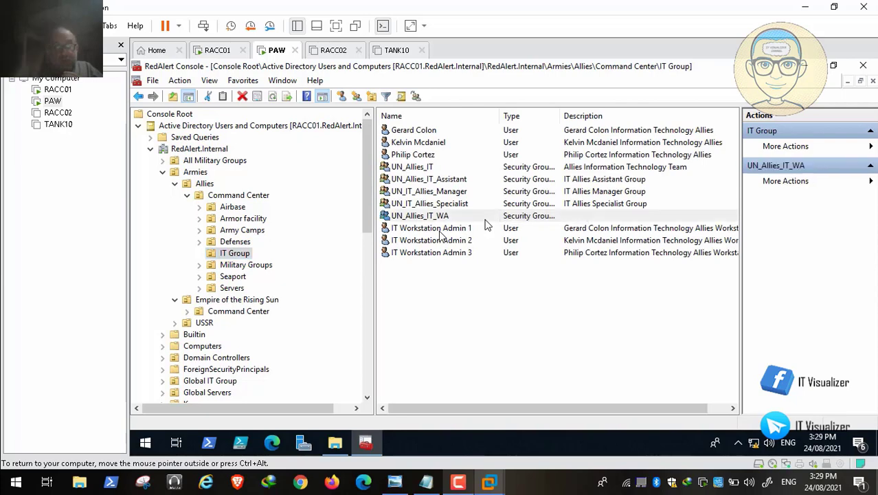
click(510, 216)
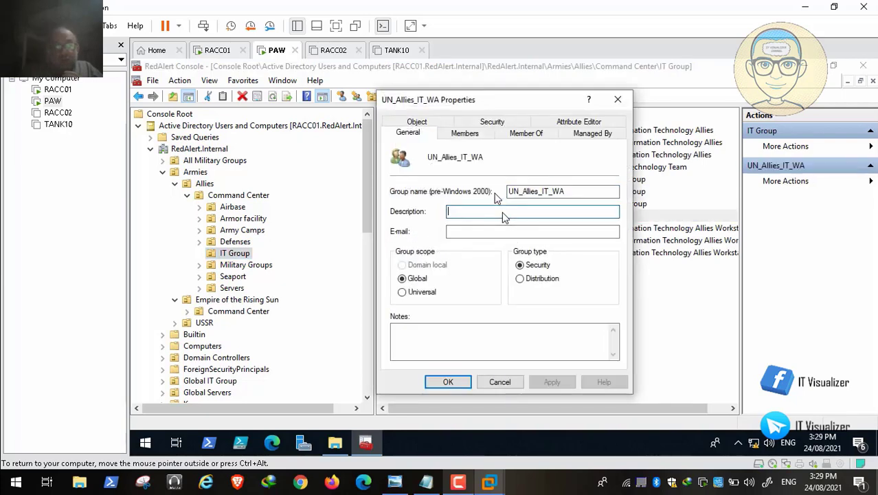
key(ctrl+v)
click(475, 214)
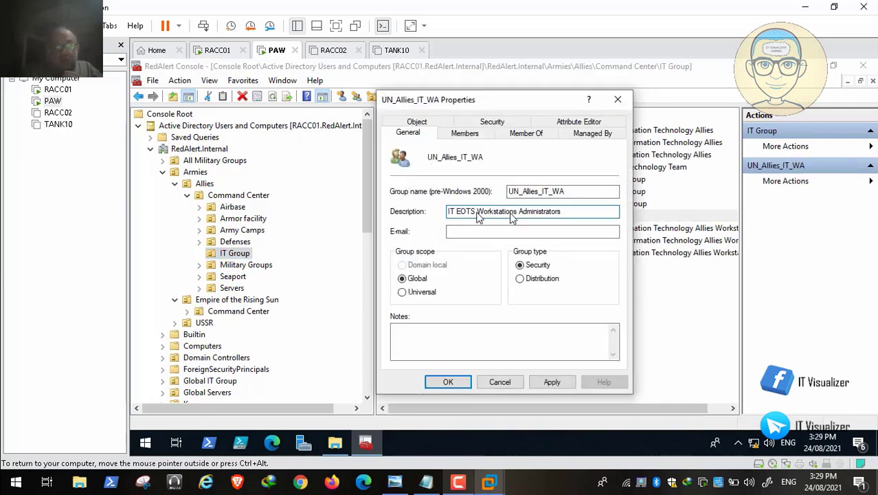
key(BackSpace)
key(BackSpace)
key(BackSpace)
key(BackSpace)
text(Allies)
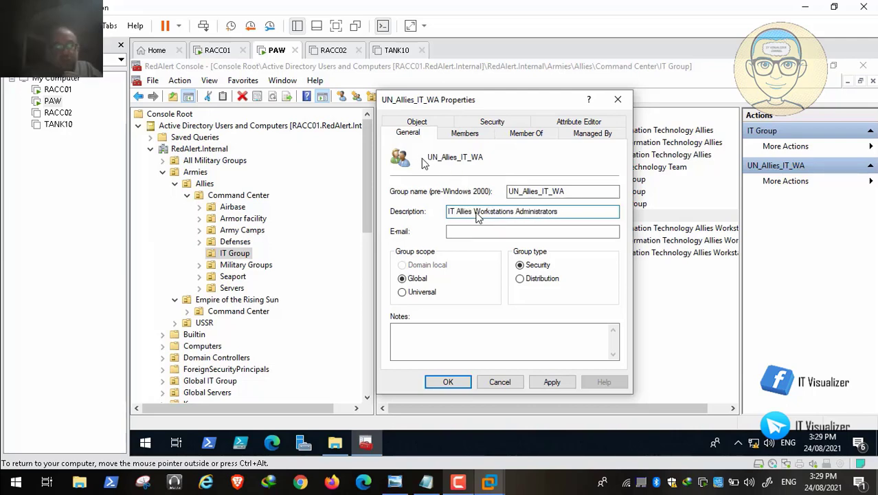
click(550, 384)
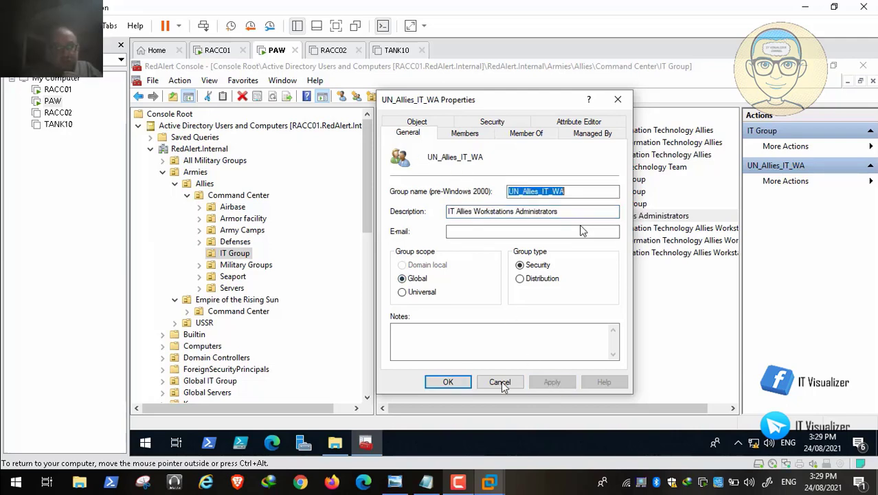
click(448, 382)
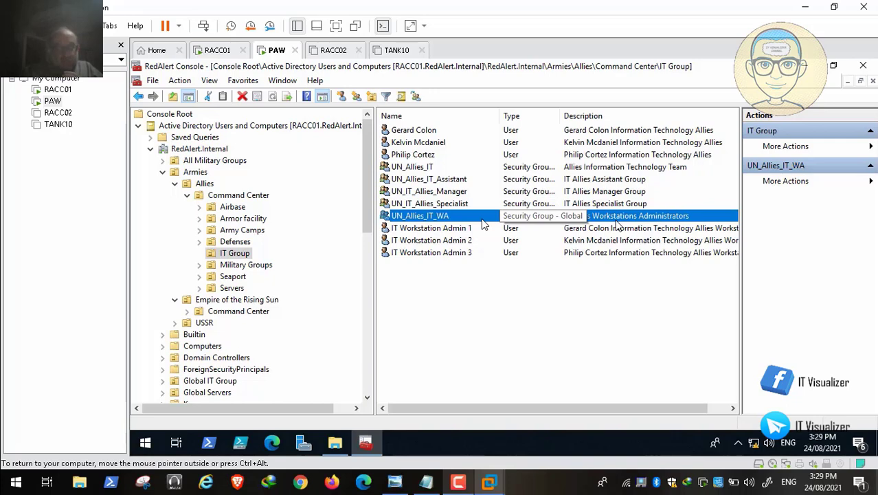
Try adding a group member named 'admin', then clear the unresolved name
mouse_move(5, 485)
click(10, 469)
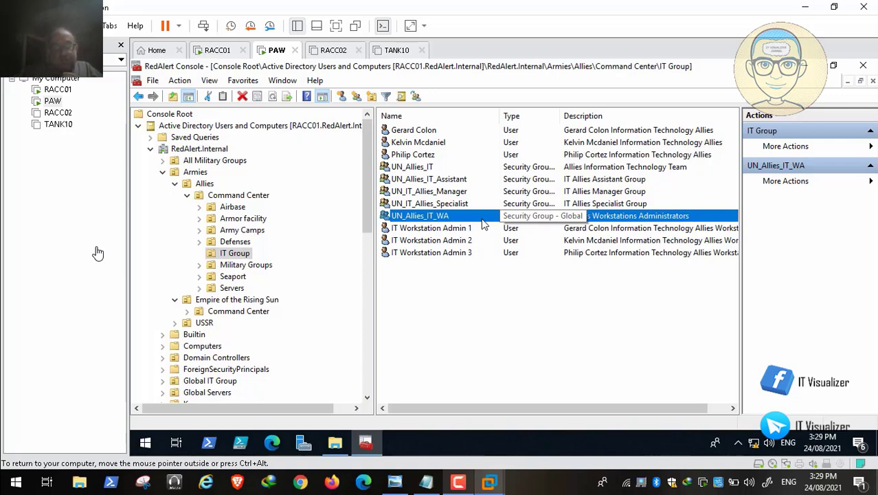
click(97, 253)
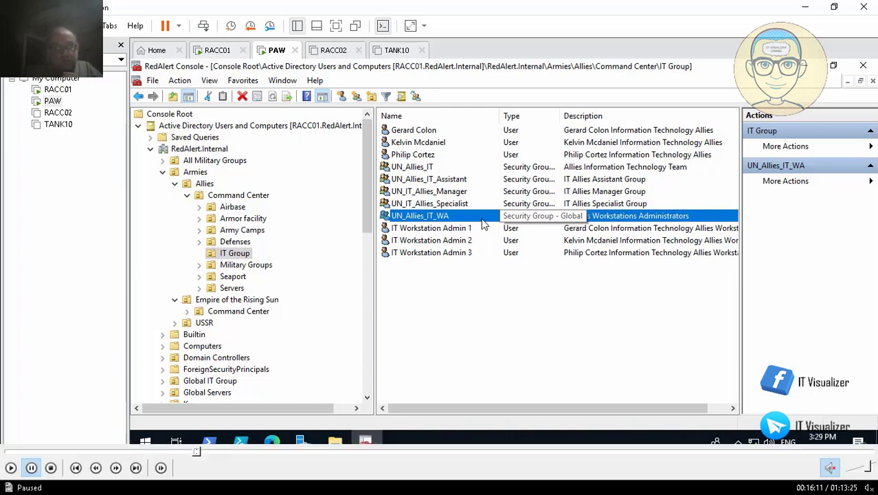
click(10, 468)
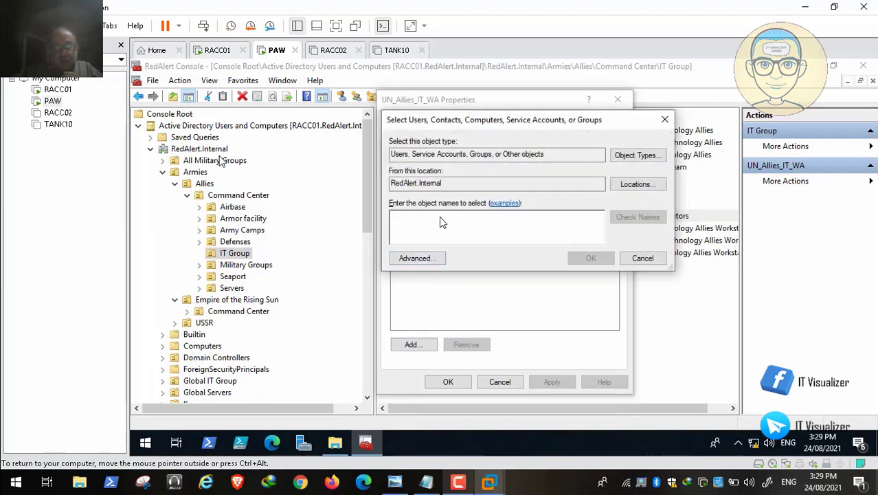
text(admin)
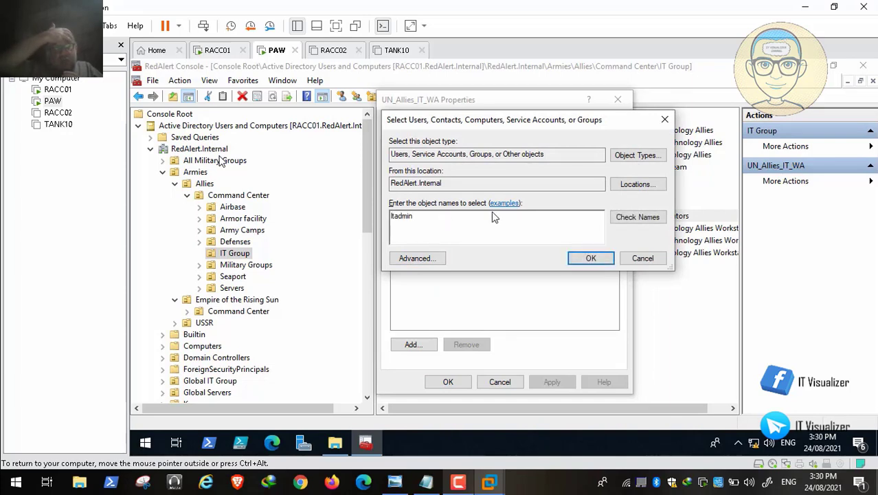
click(631, 216)
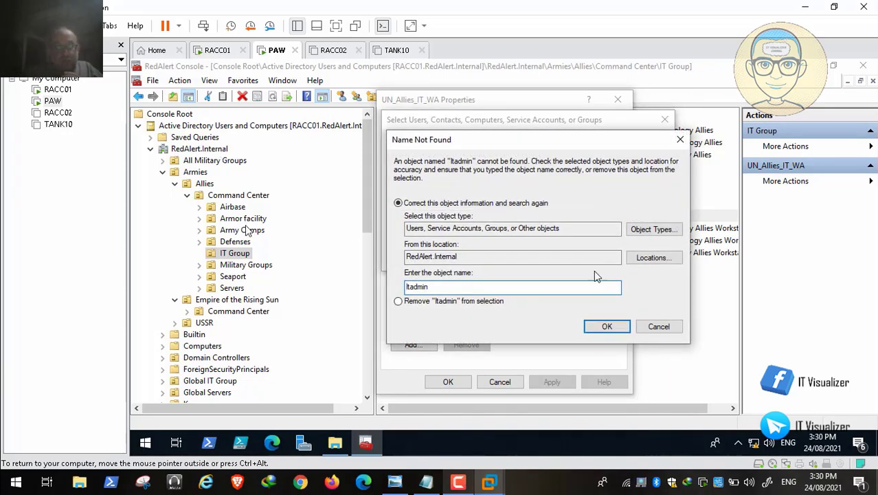
click(658, 326)
key(BackSpace)
key(BackSpace)
key(BackSpace)
key(BackSpace)
key(BackSpace)
key(BackSpace)
key(BackSpace)
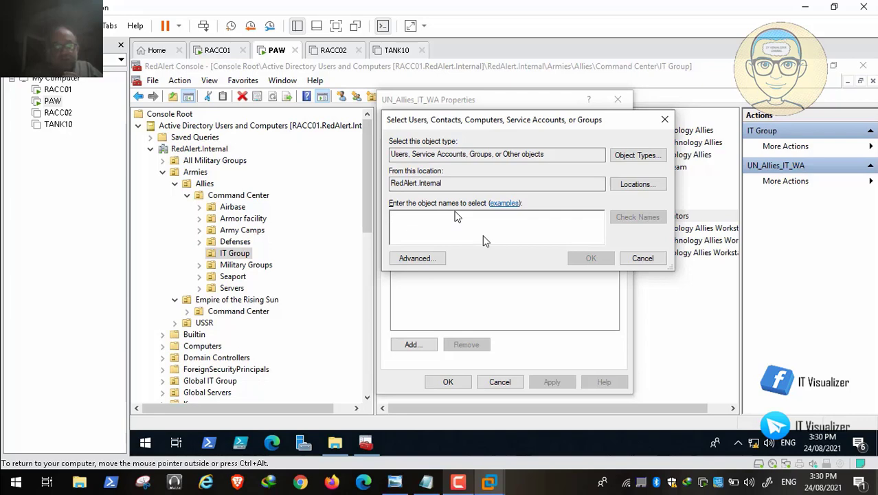
Look up accounts starting with 'IT' and choose IT Workstation Admin 1, 2 and 3
text(IT)
click(633, 217)
drag(473, 209, 549, 211)
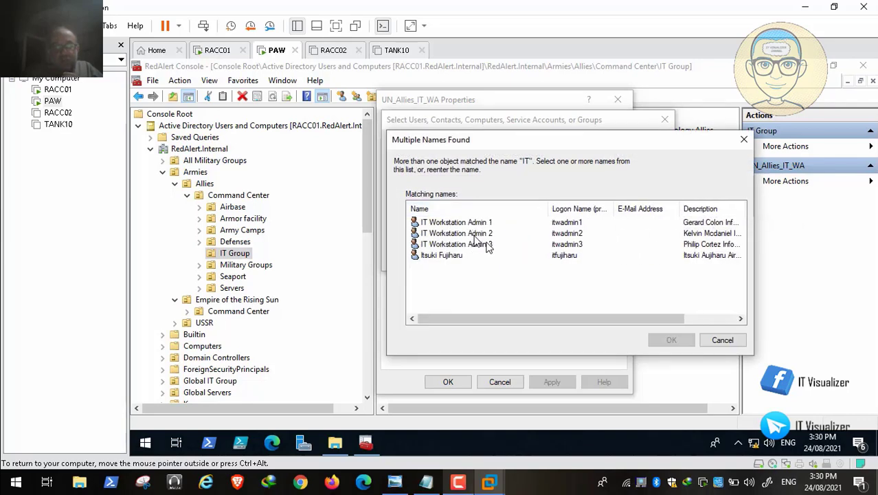
click(485, 245)
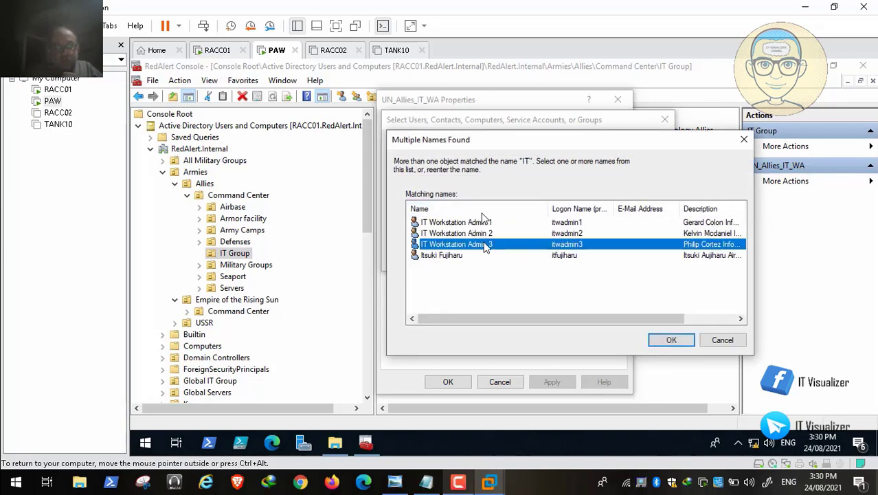
shift+click(483, 233)
shift+click(483, 223)
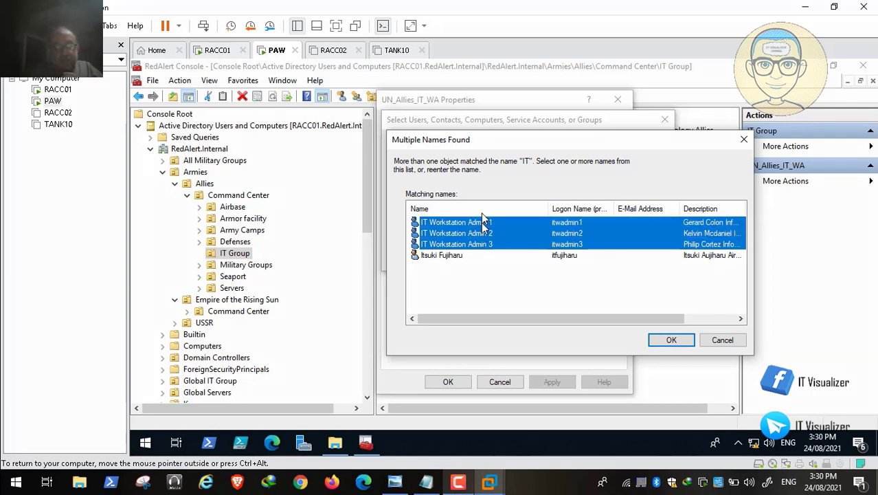
click(668, 341)
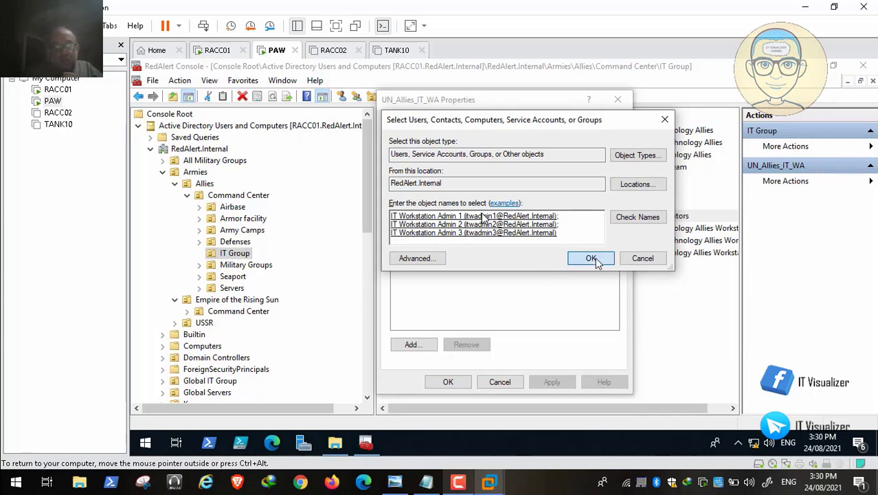
Add the three admins as UN_Allies_IT_WA members and save the membership
click(591, 258)
drag(458, 167, 485, 178)
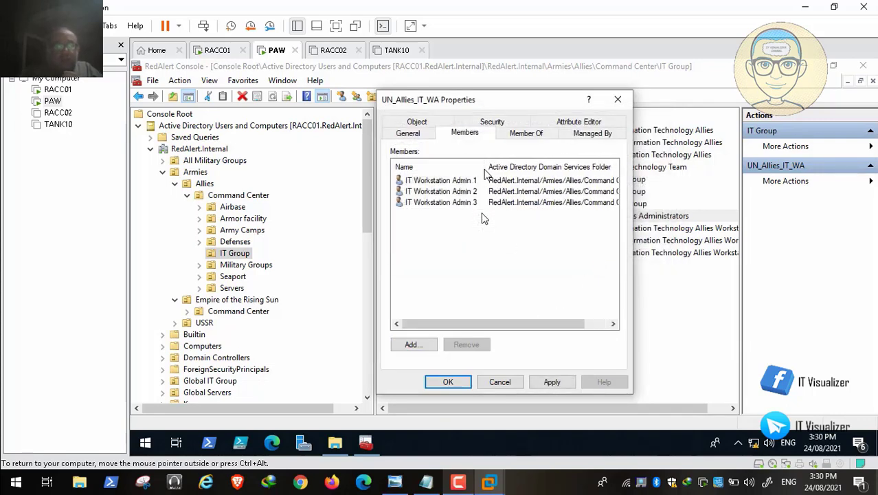
click(552, 383)
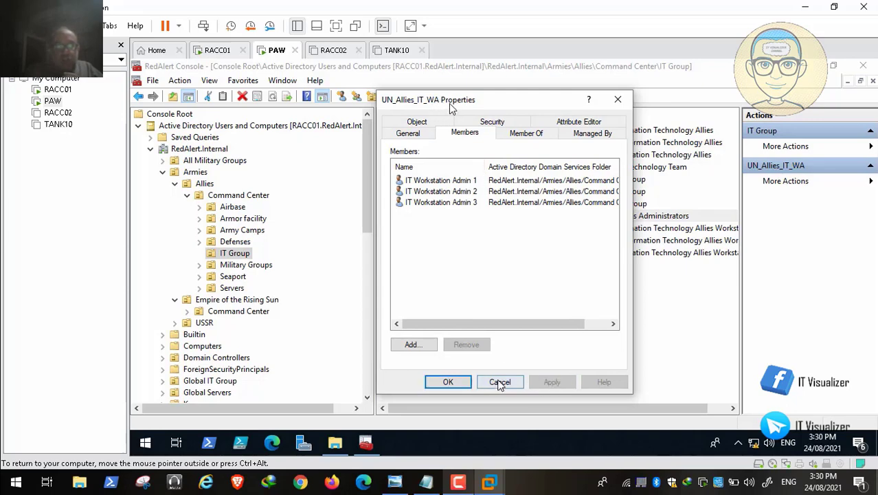
click(448, 382)
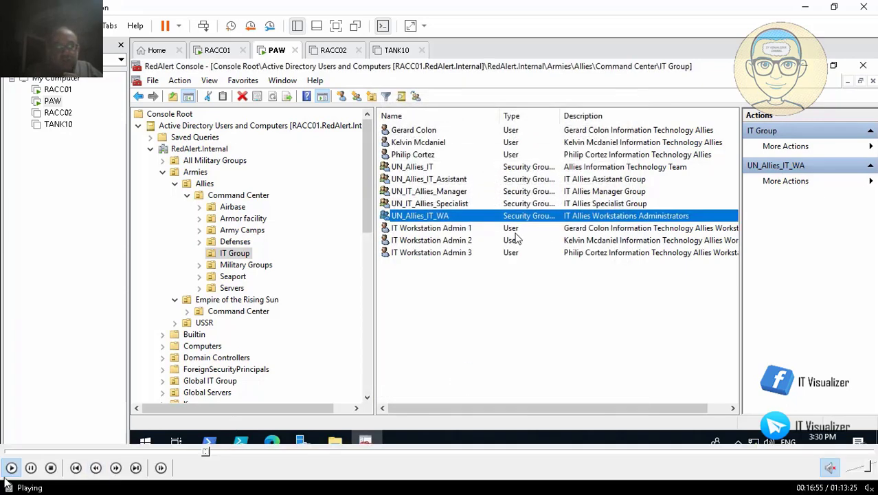
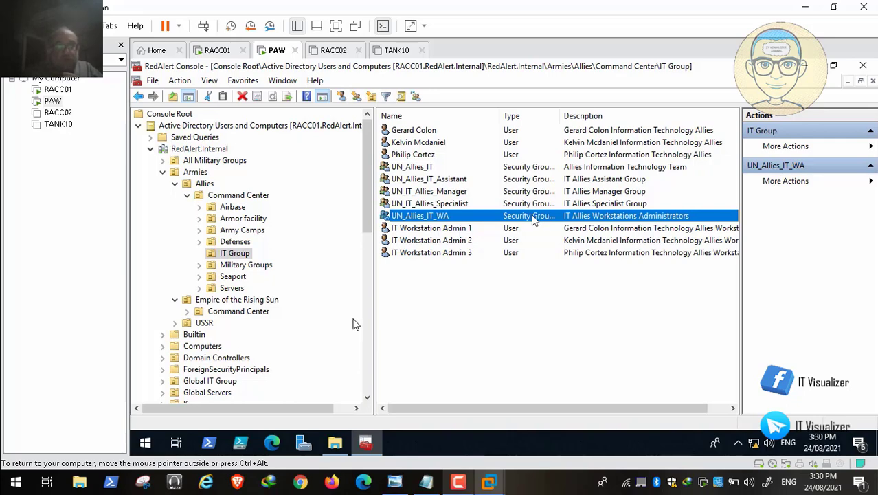
Collapse the Allies and Armies branches and list the Global IT Group's UN_IT security groups
mouse_move(96, 489)
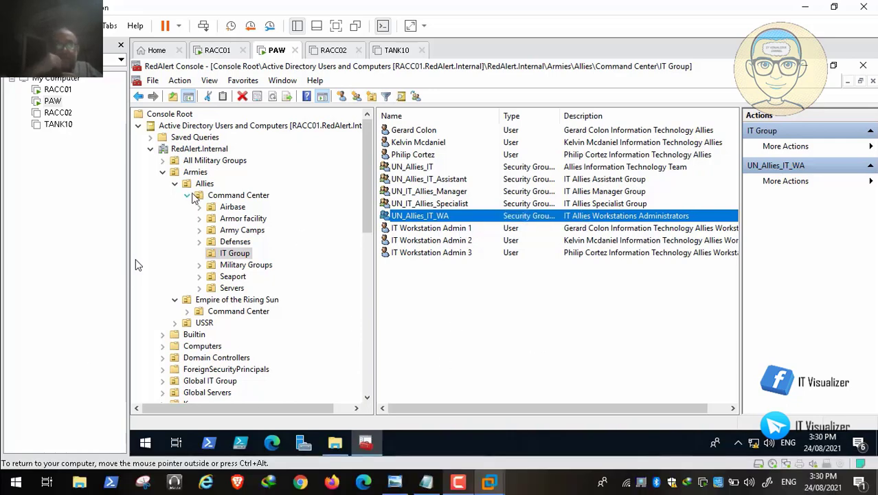
click(175, 183)
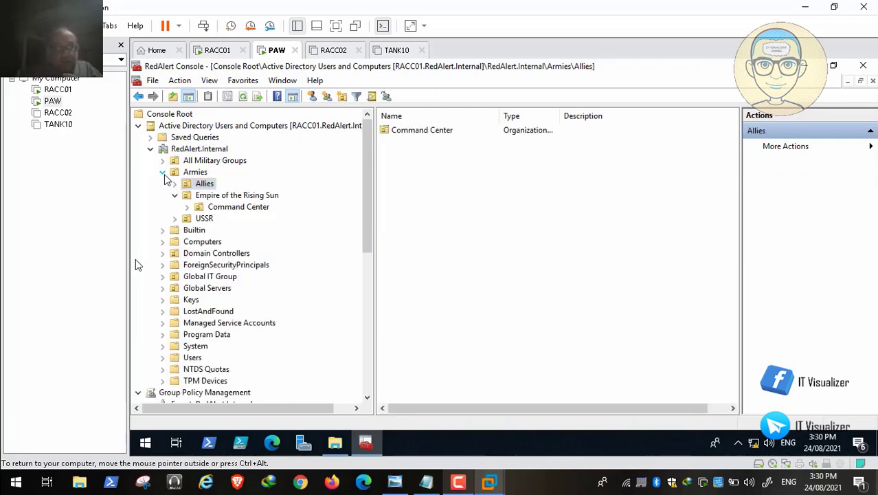
click(163, 172)
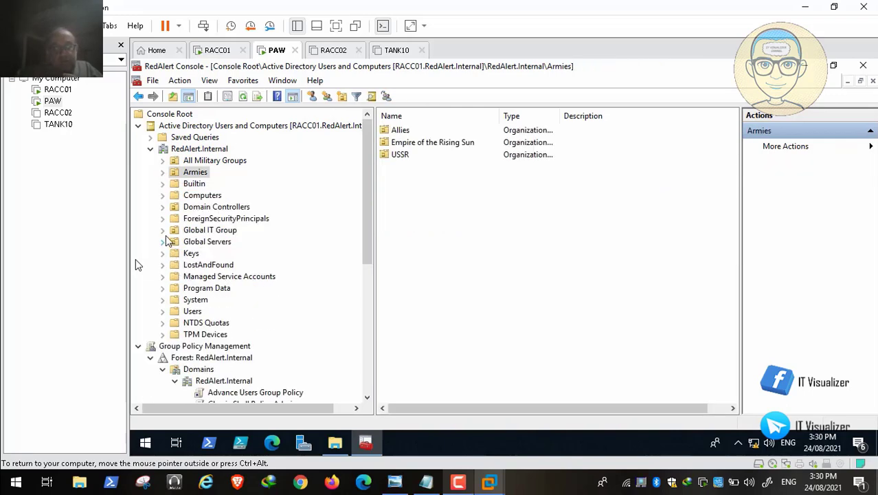
click(163, 230)
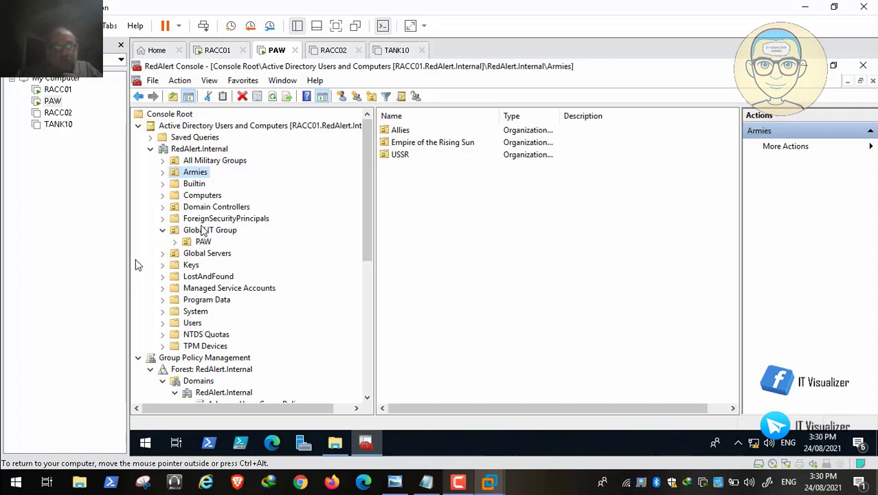
click(206, 233)
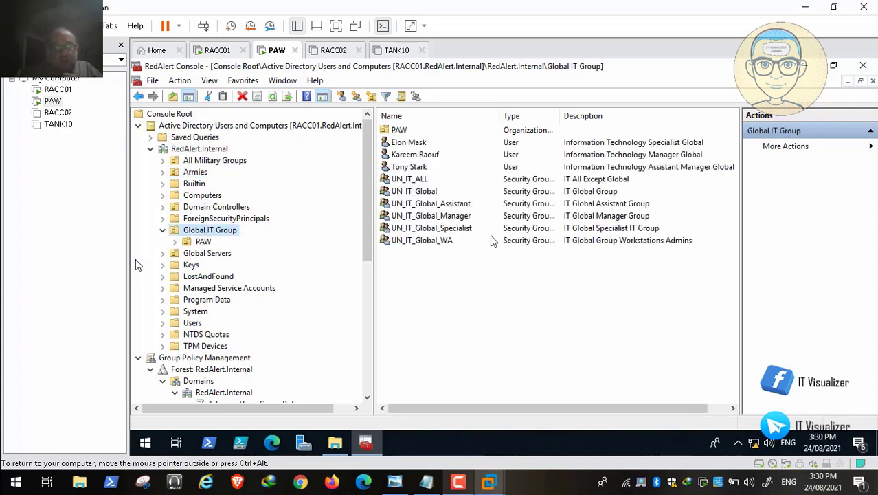
Start a new Global IT Group user, IT Workstation Admin 5, with logon name itwadmin5
right_click(411, 280)
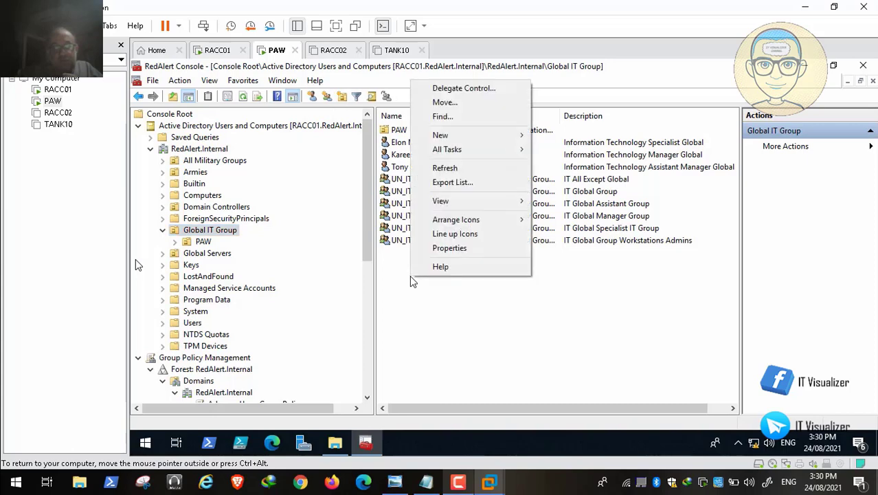
mouse_move(481, 136)
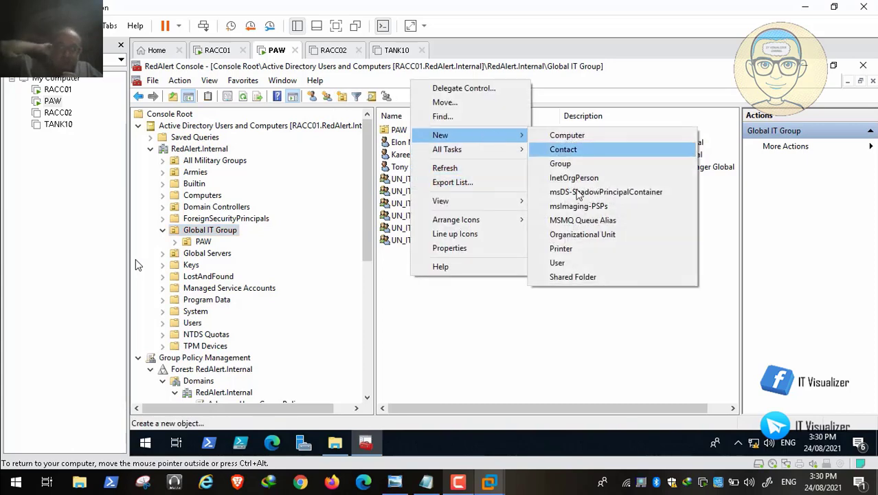
click(605, 263)
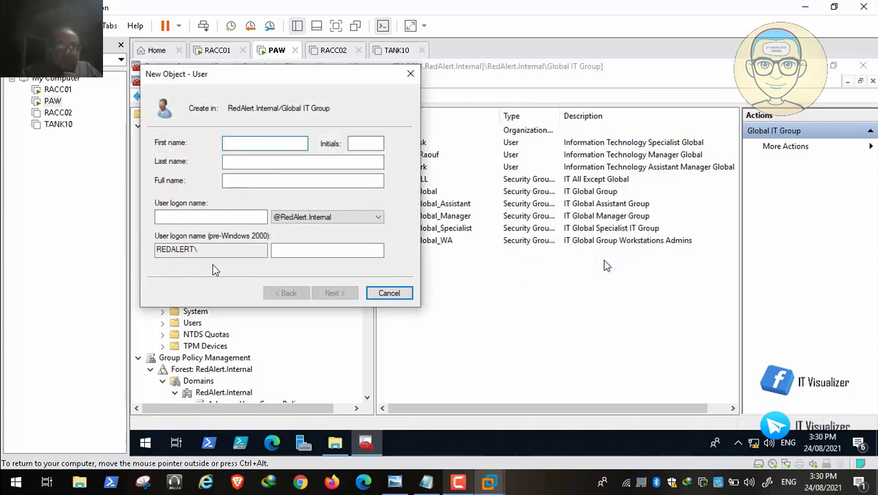
text(IT Workstation)
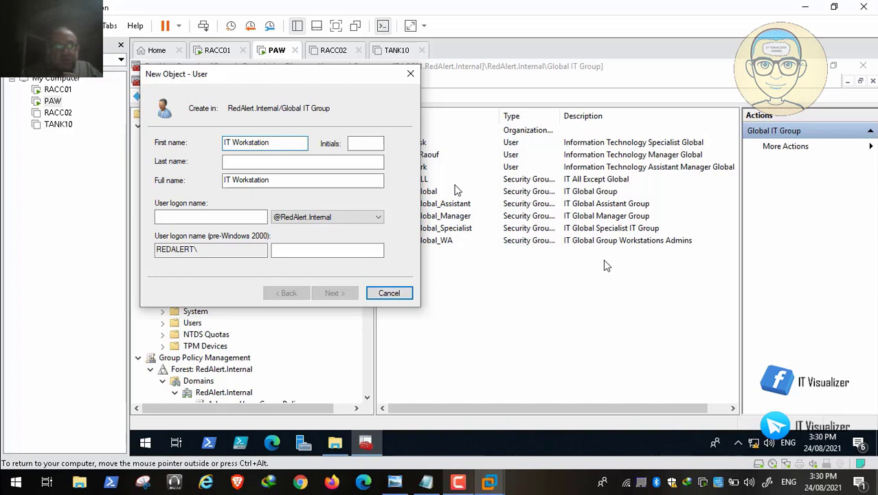
click(261, 163)
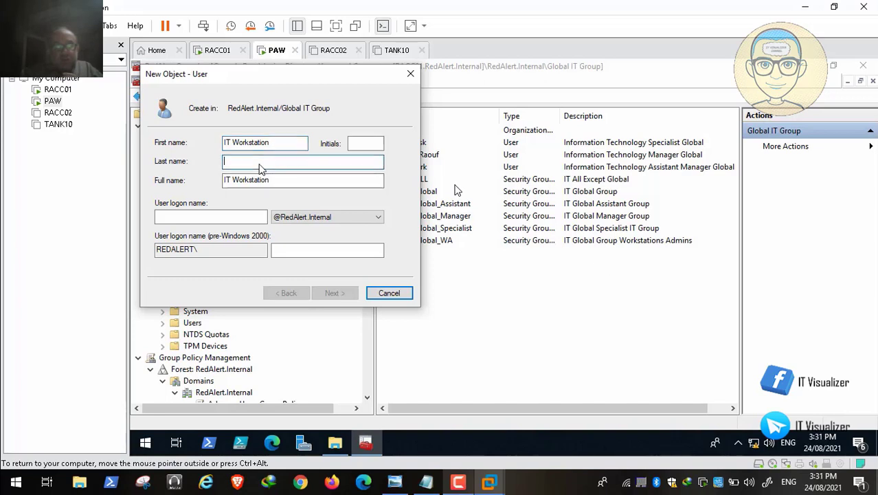
text(Admin 5)
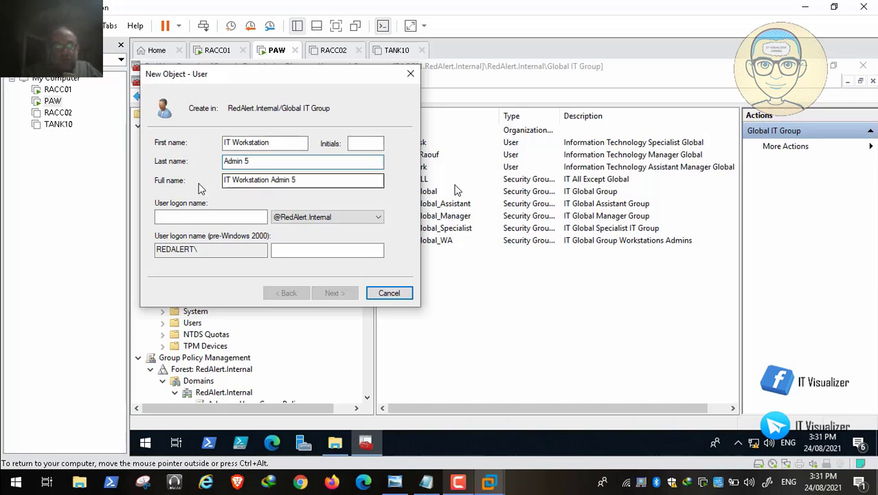
click(201, 218)
text(it)
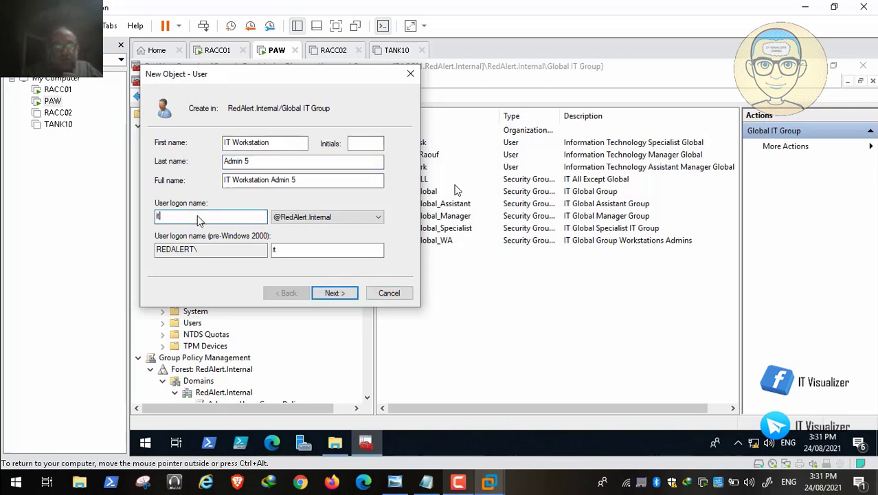
text(wadmin5)
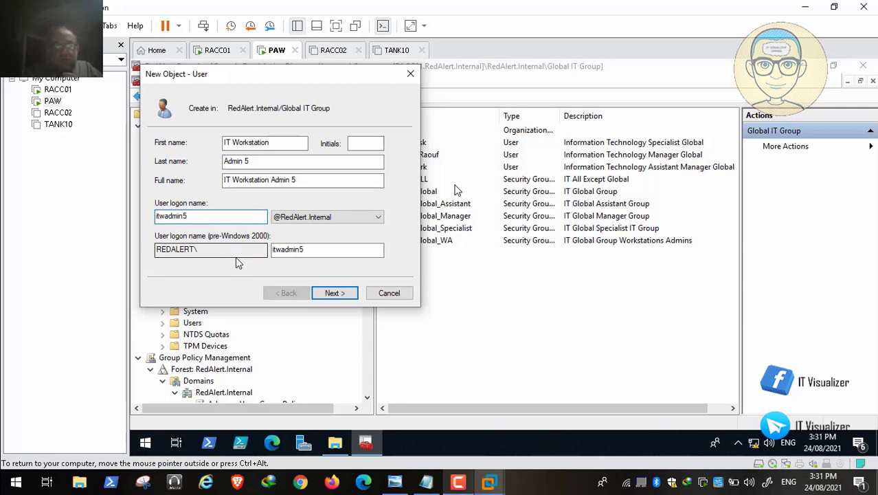
click(335, 293)
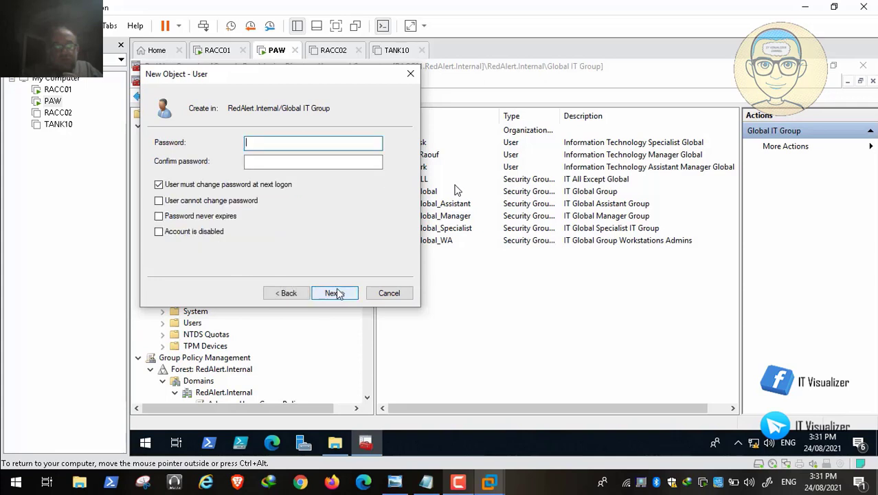
Turn off 'User must change password at next logon', then skip ahead in the tutorial video
click(158, 186)
click(270, 146)
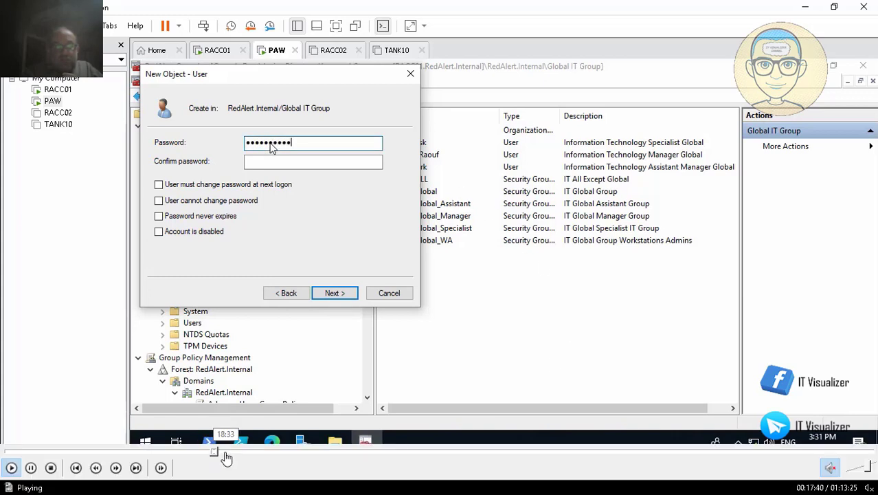
click(226, 453)
click(237, 454)
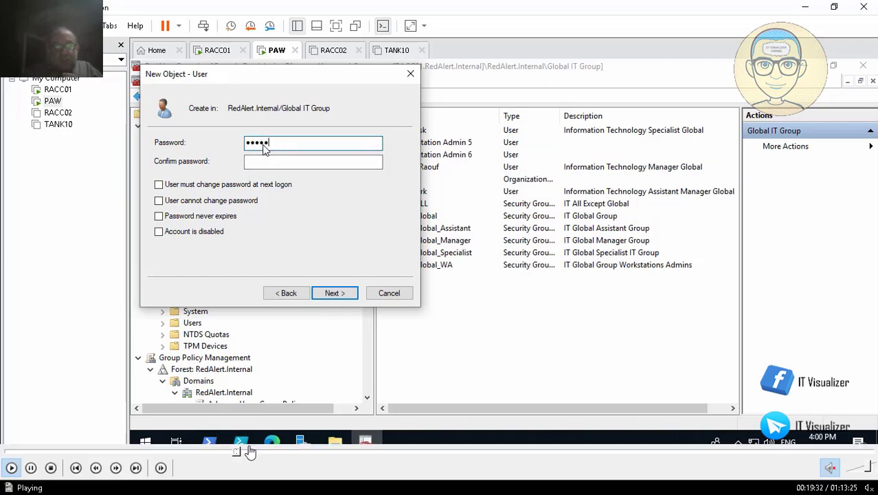
Close Elon Mask's properties and give IT Workstation Admin 6 the pasted staff description plus 'Workstation Admin'
click(252, 451)
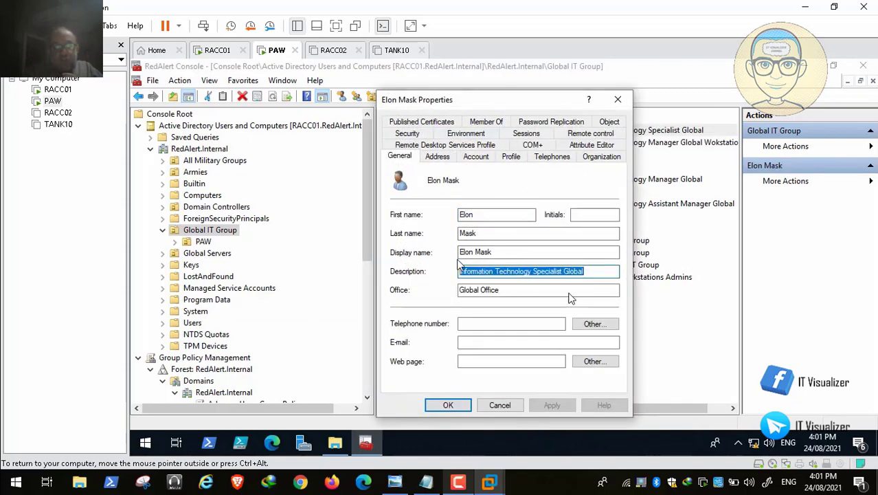
click(499, 404)
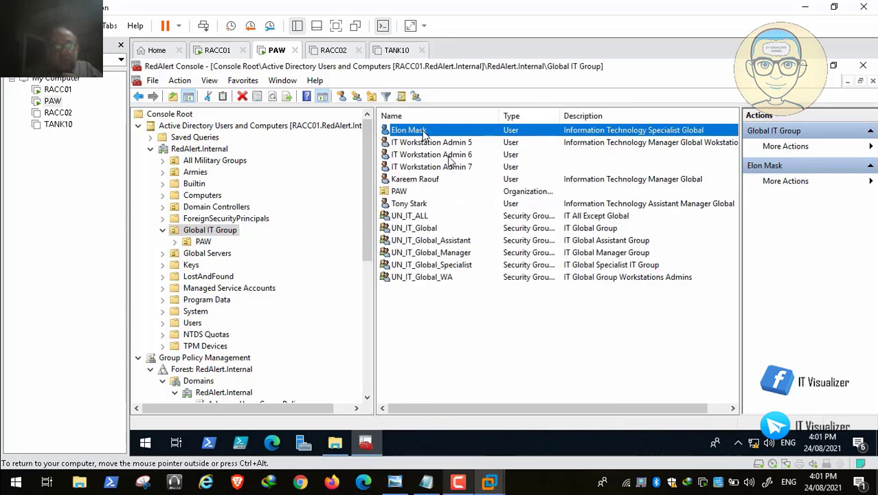
double_click(437, 155)
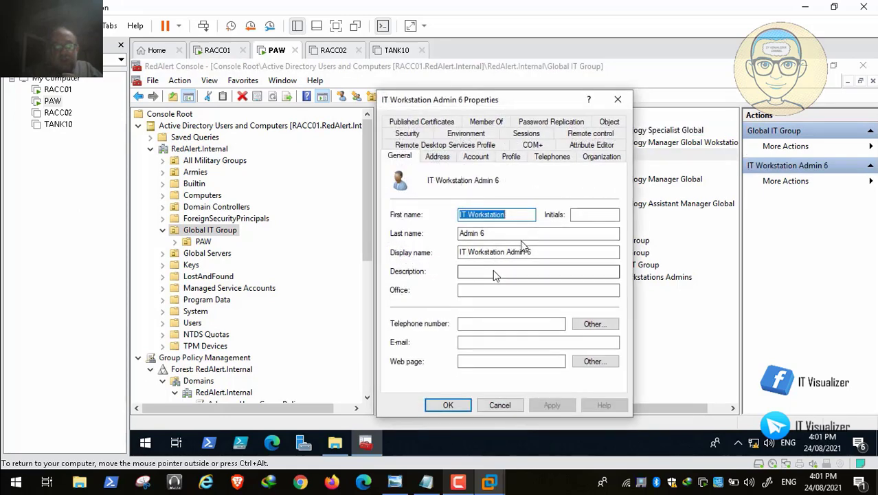
click(495, 272)
text(Information Technology Specialist Global)
text(Wor)
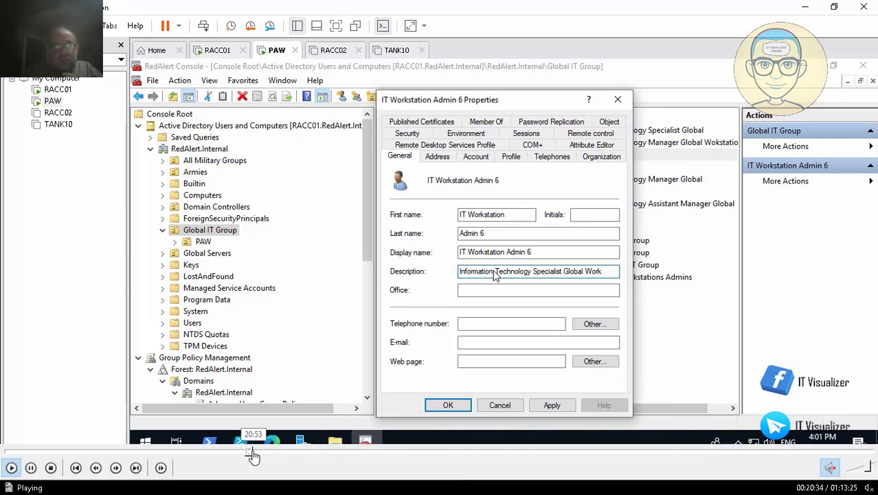
Seek the tutorial video to the IT Workstation Admin 7 properties
click(255, 454)
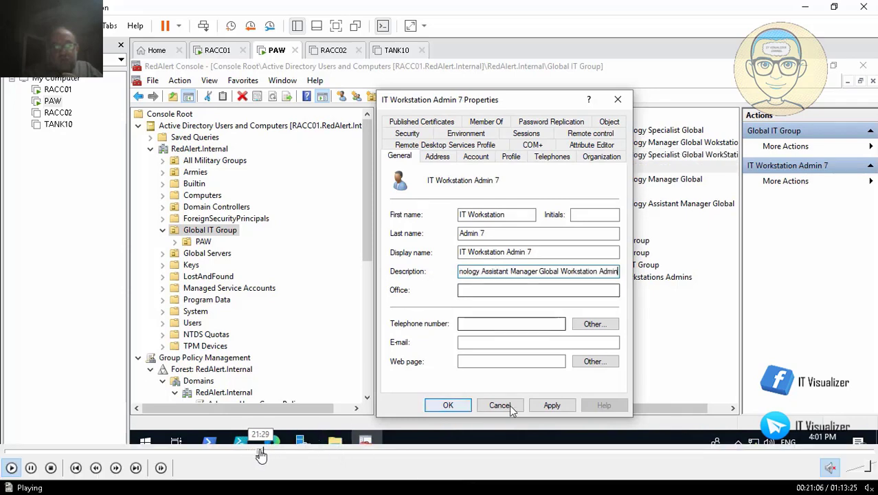
click(261, 454)
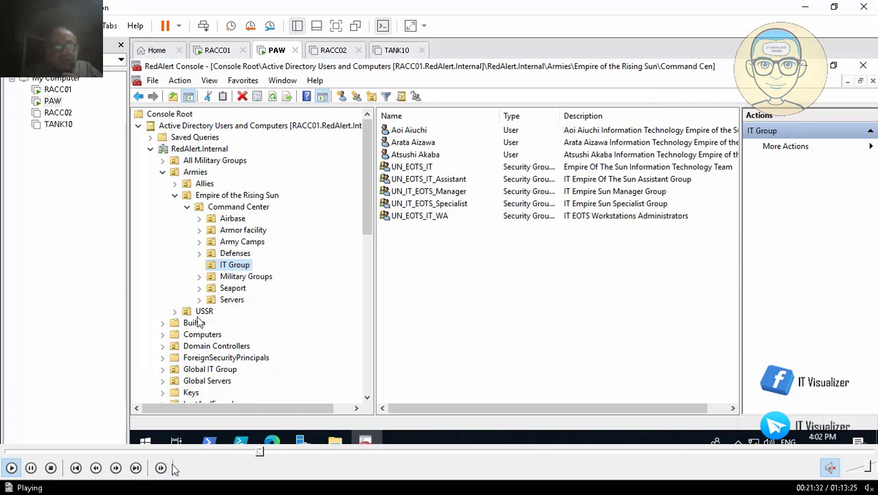
click(259, 454)
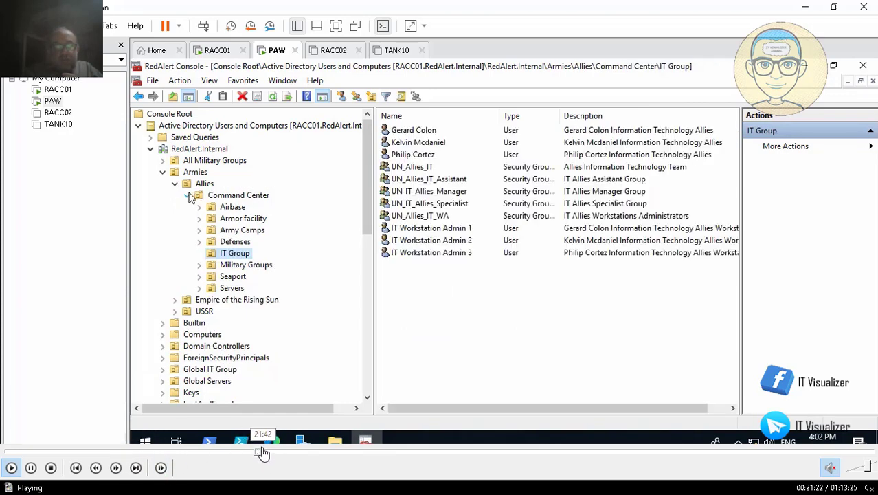
click(257, 454)
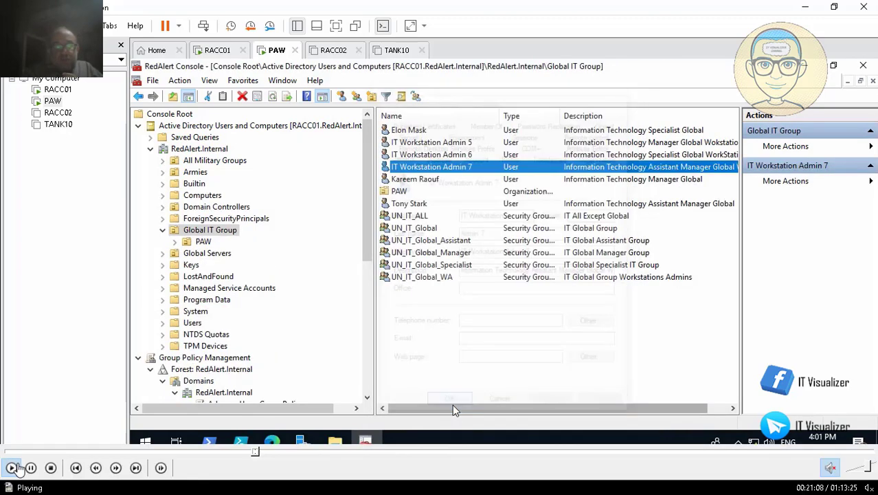
click(30, 470)
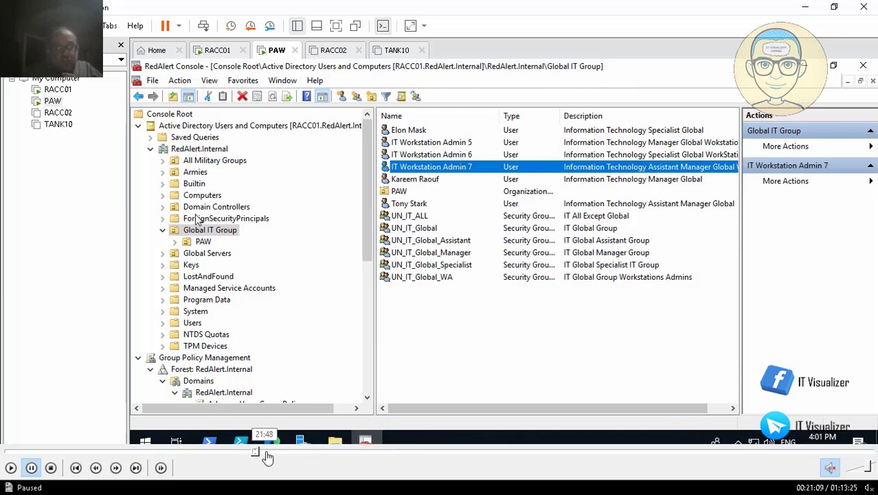
Seek the tutorial video forward to the USSR IT Group listing IT Workstation Admin 11–13
click(270, 452)
click(288, 452)
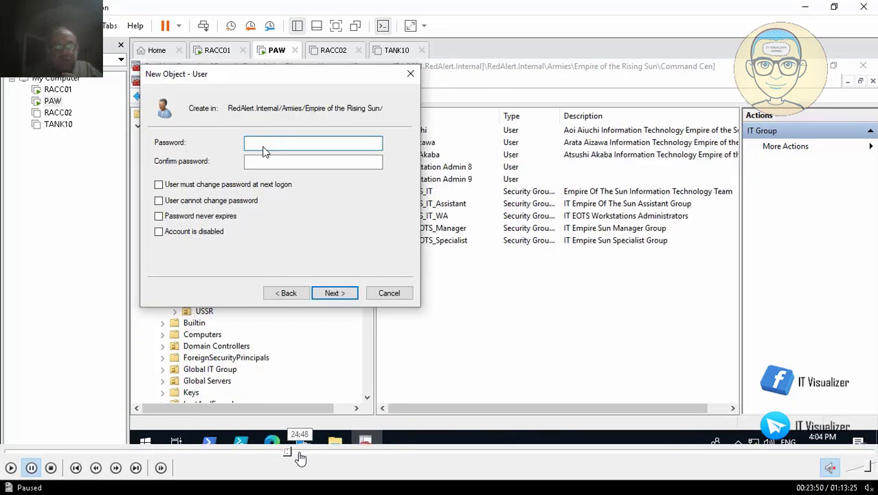
click(300, 452)
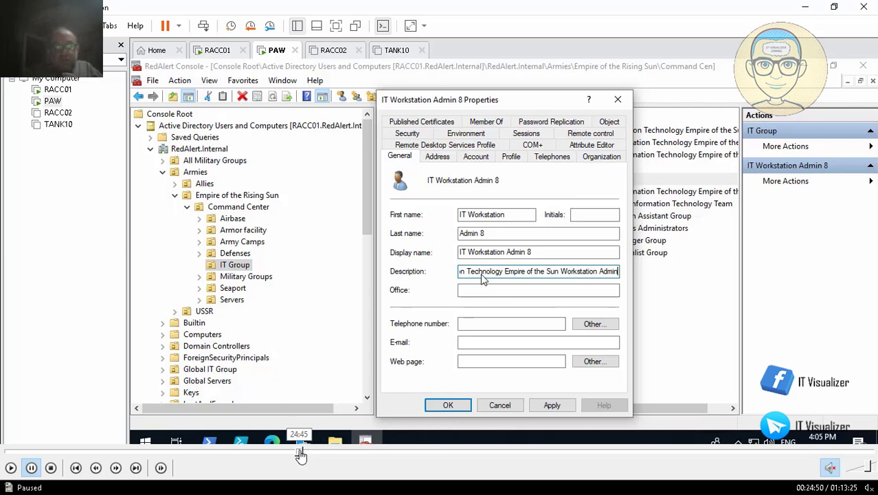
click(307, 454)
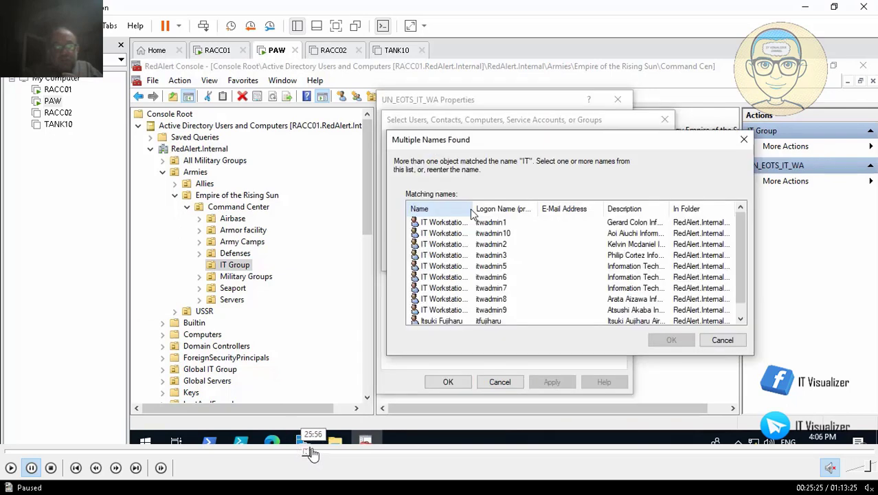
click(318, 452)
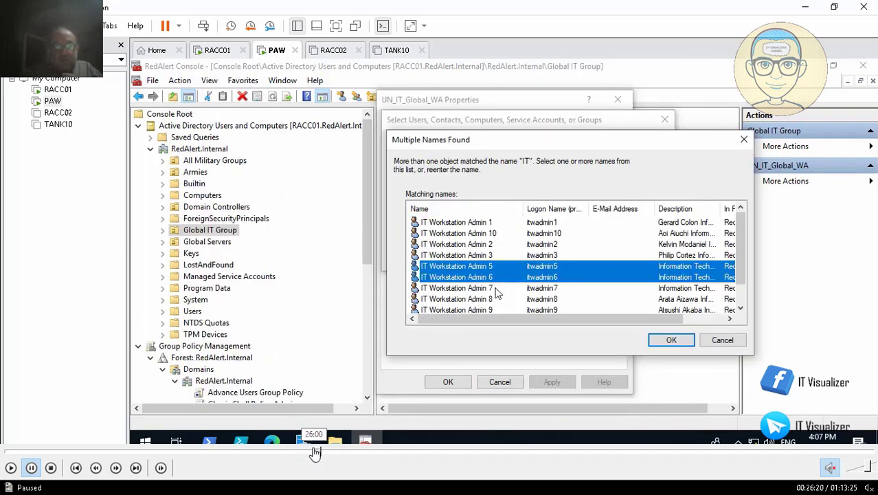
click(310, 452)
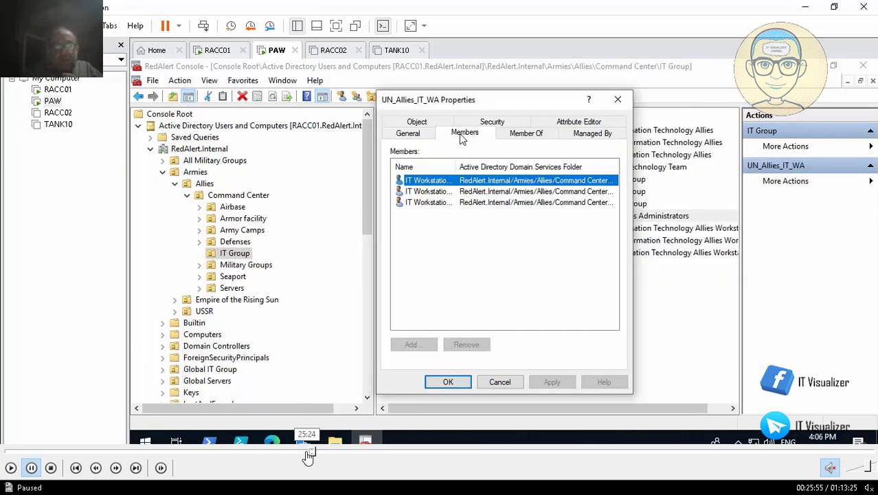
click(319, 452)
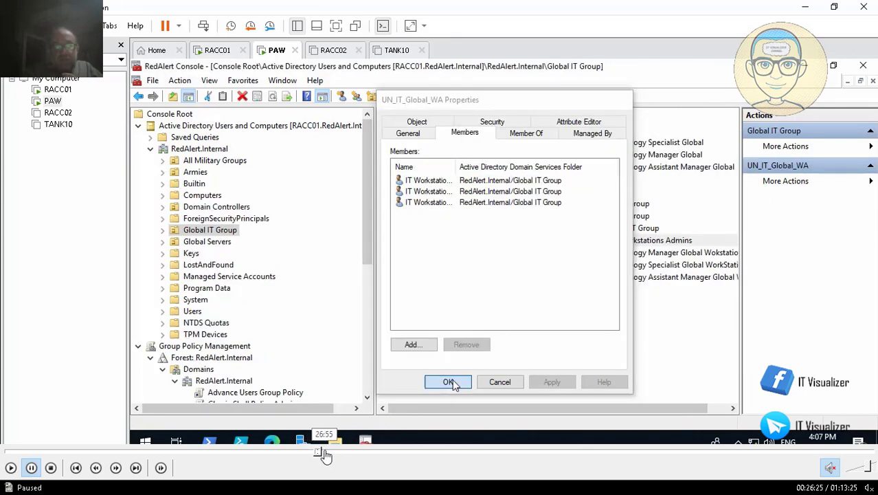
click(327, 453)
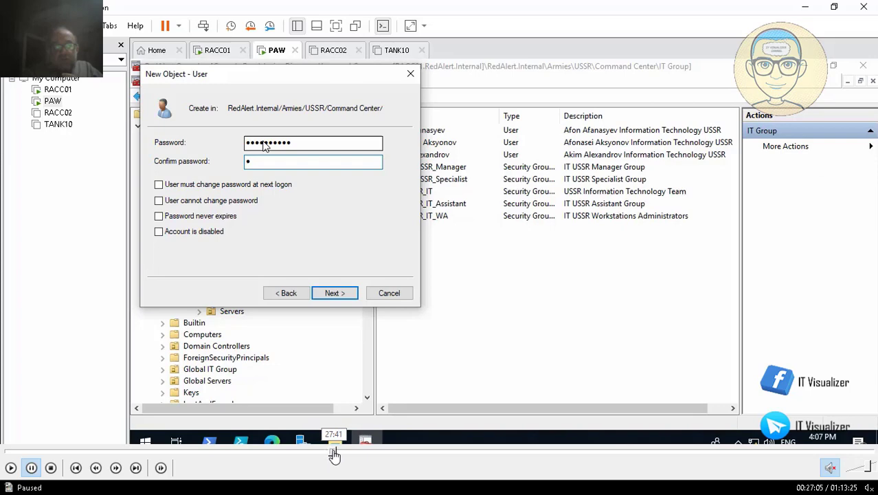
click(343, 454)
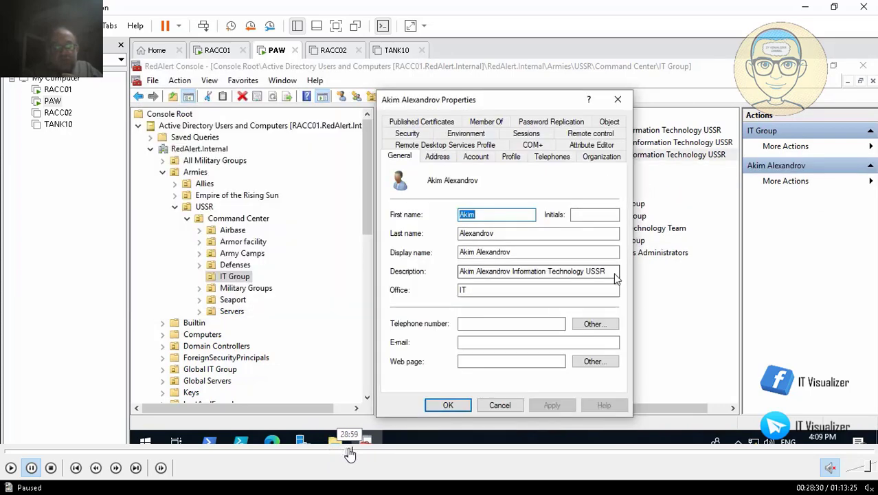
click(353, 454)
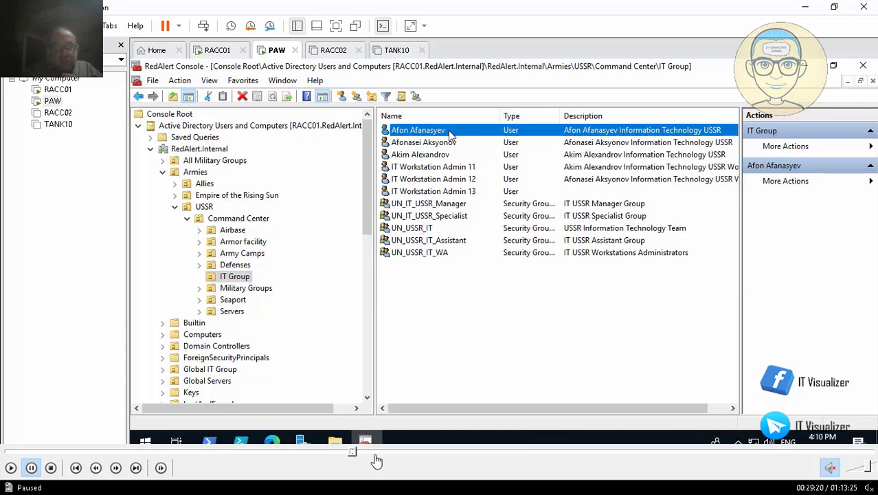
Seek the tutorial video back to adding group members and resume playback
click(359, 452)
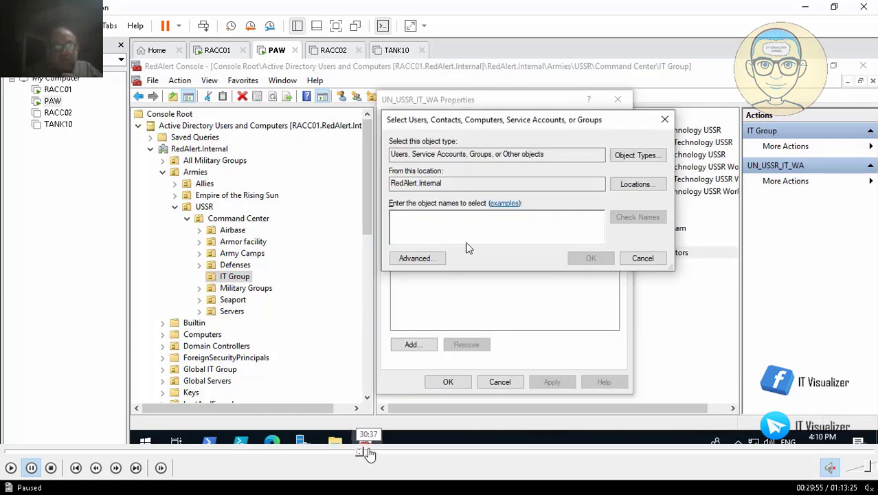
click(369, 453)
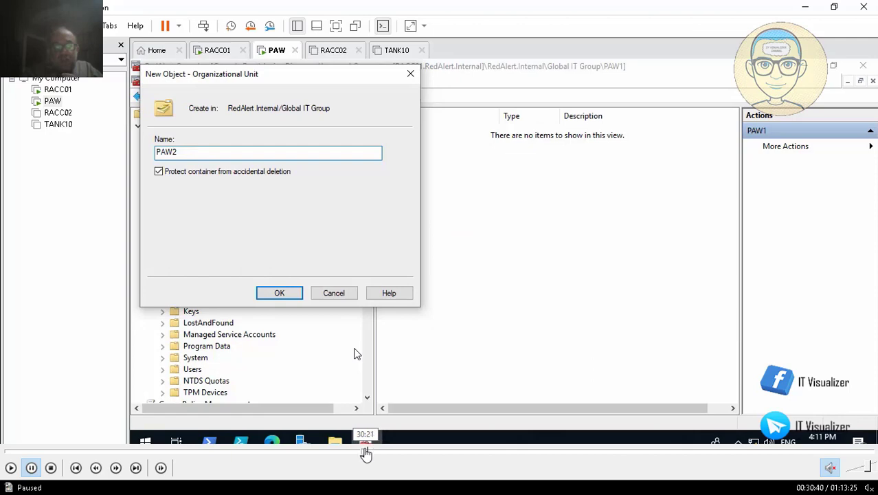
click(364, 454)
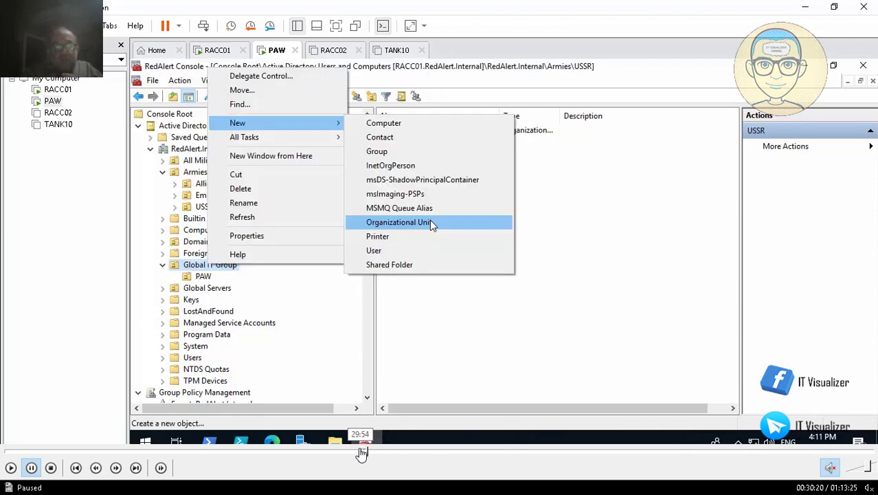
click(361, 453)
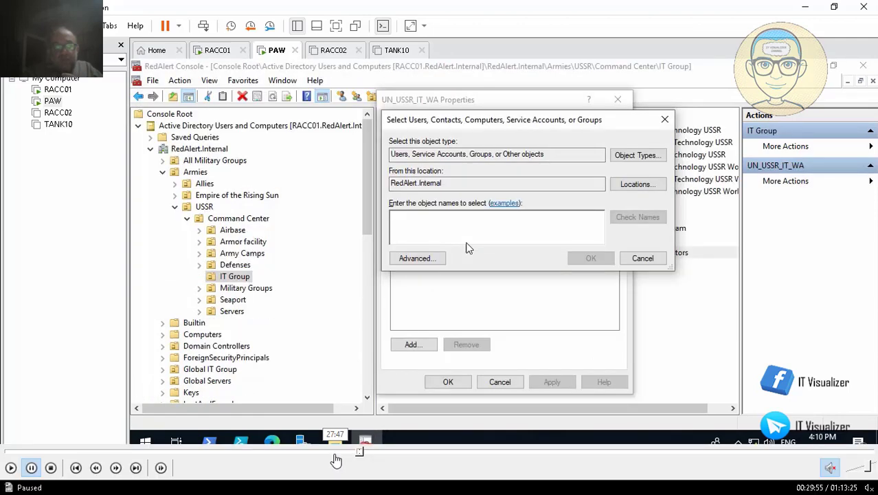
click(10, 467)
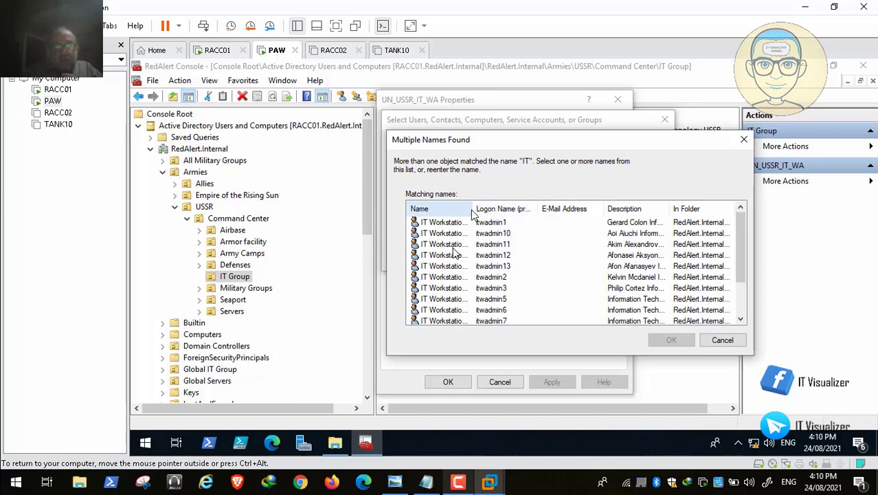
Add IT Workstation Admin 11, 12 and 13 to UN_USSR_IT_WA and apply the membership
shift+click(499, 267)
click(670, 339)
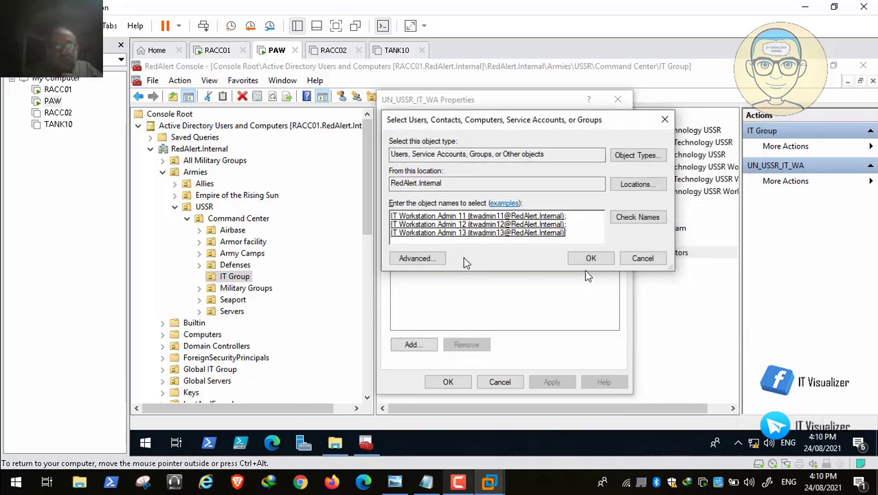
click(590, 258)
click(552, 382)
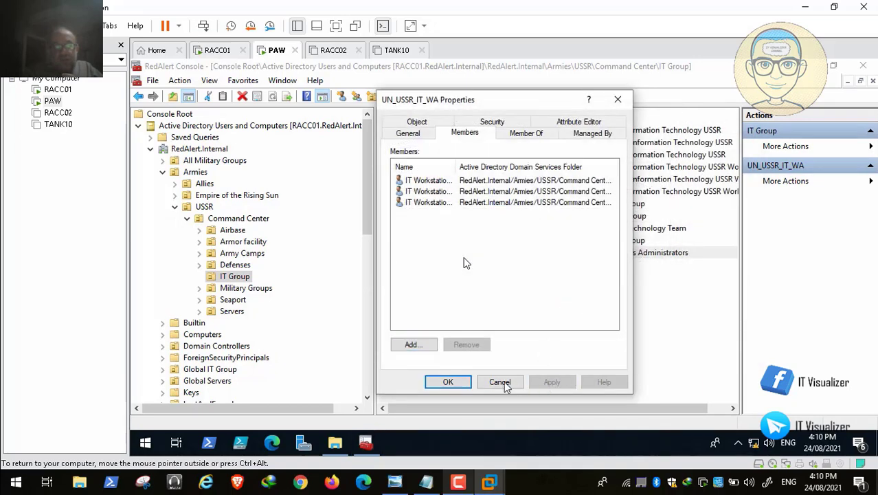
click(448, 382)
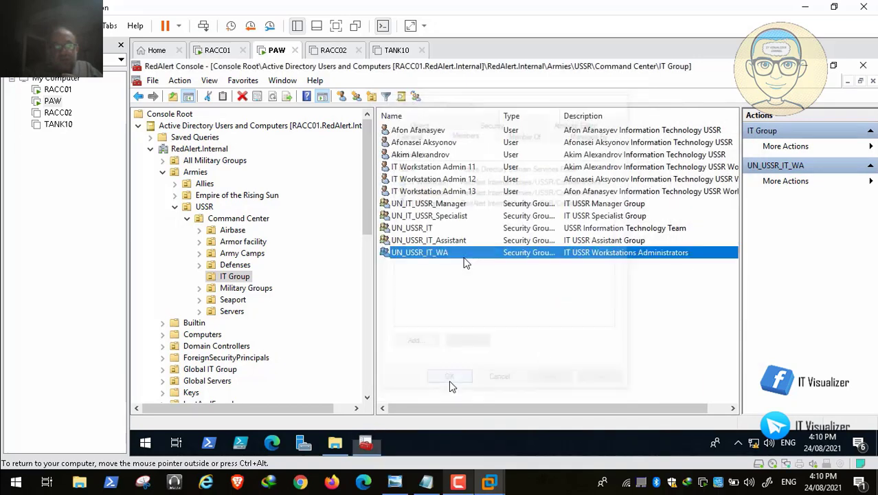
Collapse the USSR branch and create organizational unit PAW1 under Global IT Group
click(175, 207)
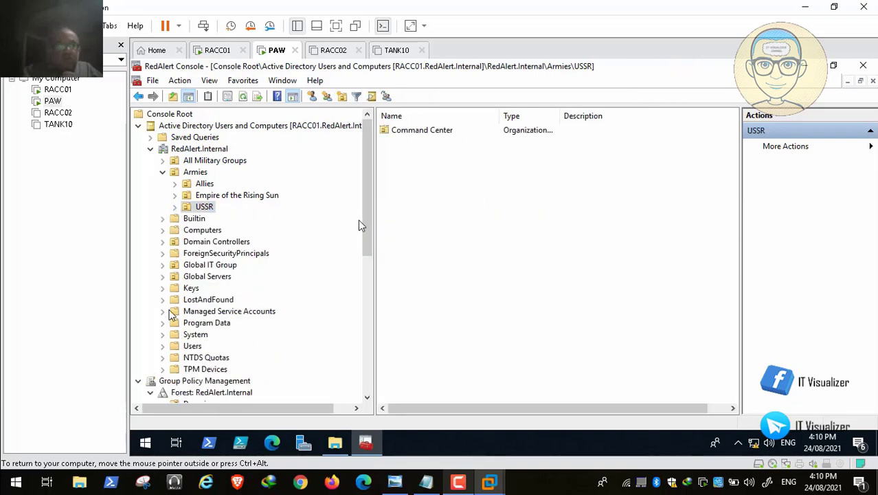
click(163, 265)
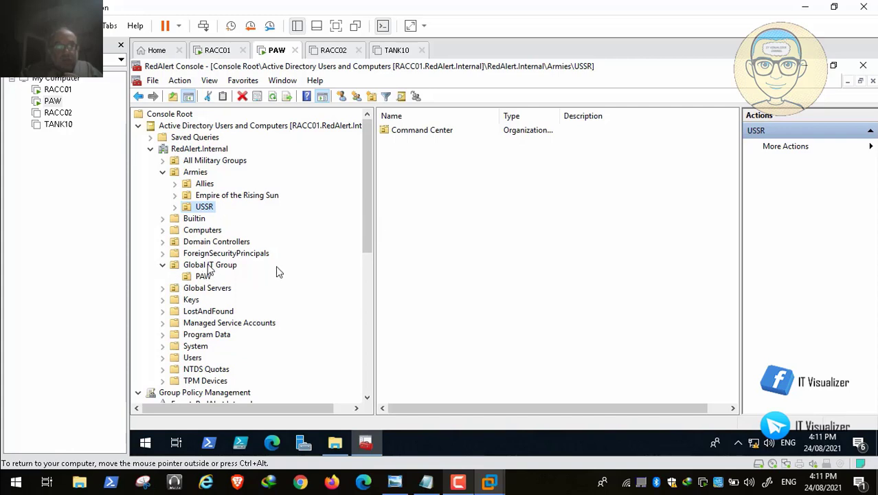
right_click(226, 266)
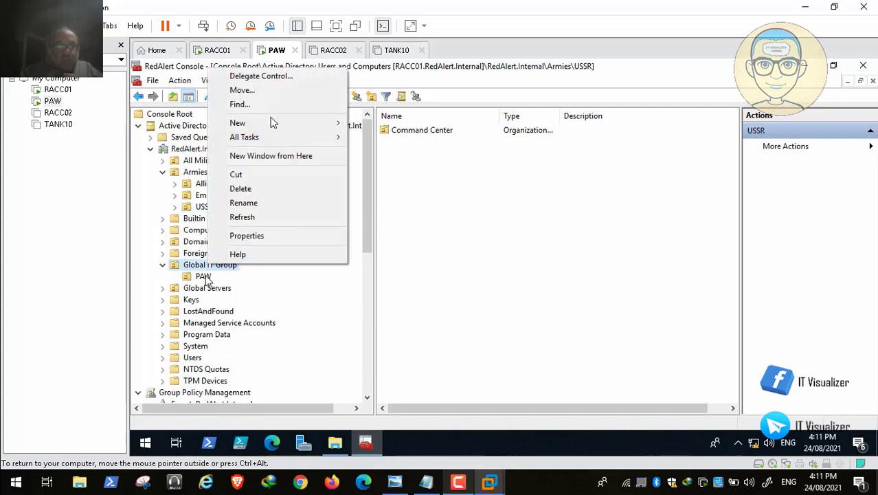
mouse_move(284, 123)
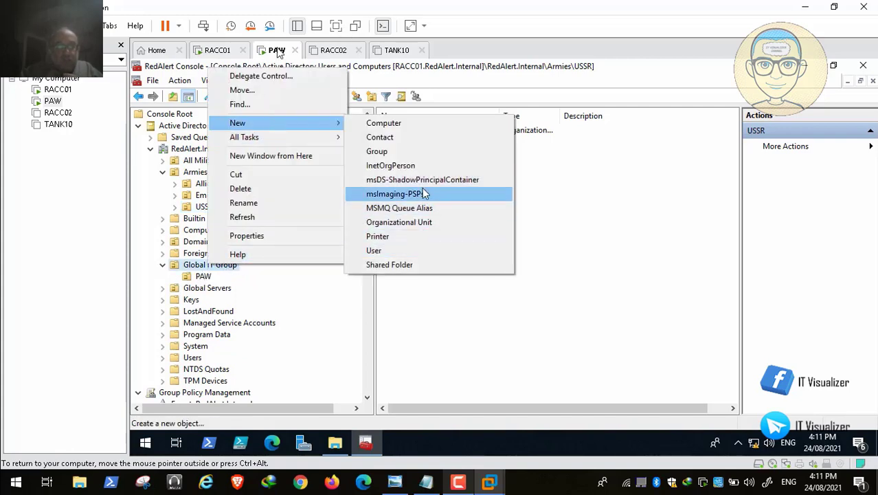
click(429, 222)
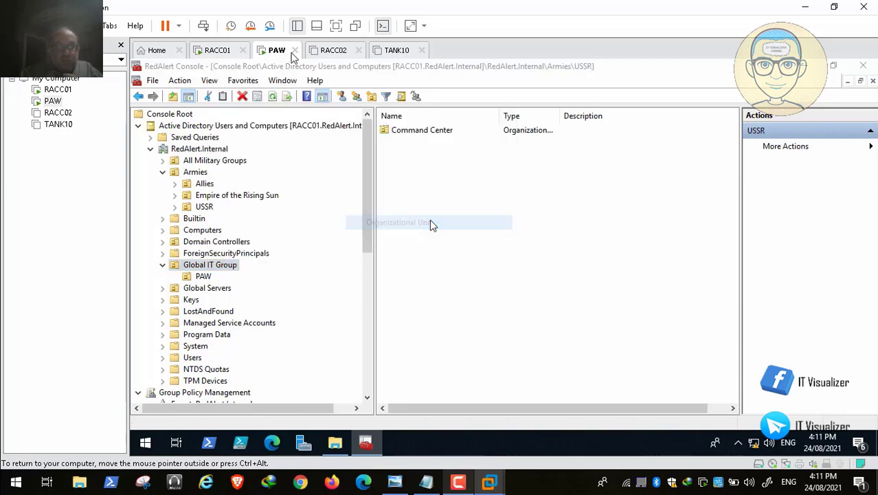
text(PAW1)
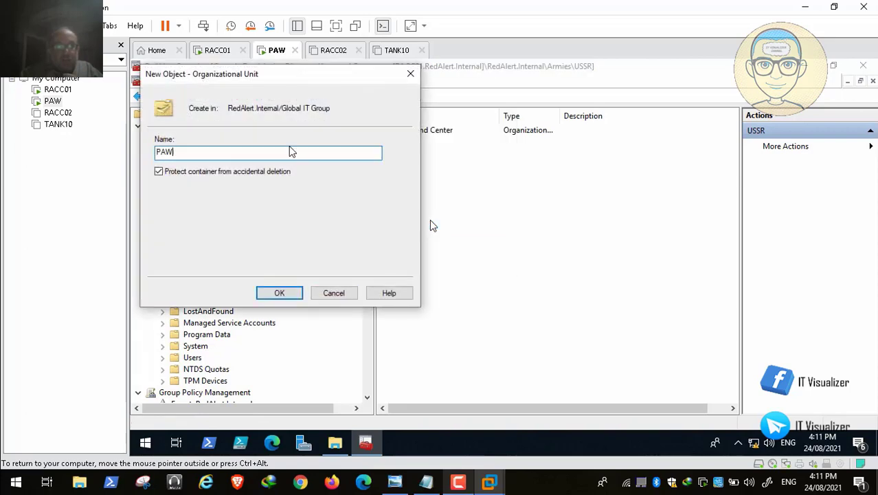
click(279, 293)
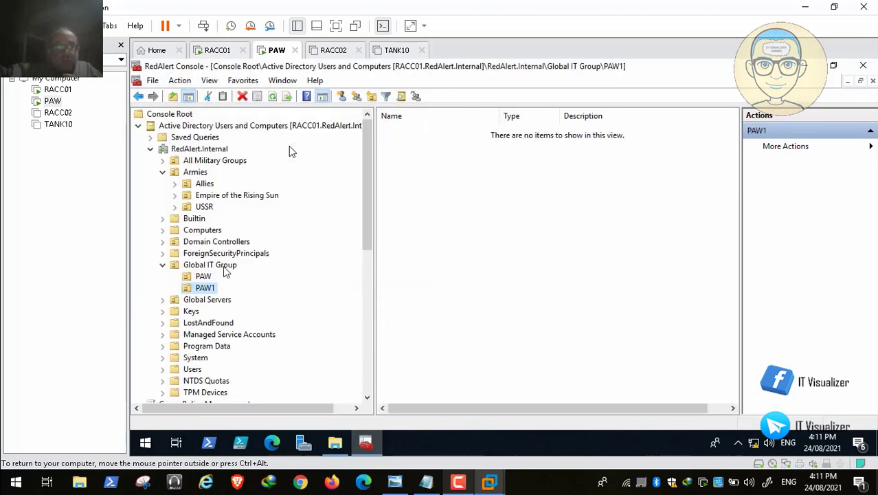
Create a second organizational unit, PAW2, under Global IT Group
right_click(224, 268)
mouse_move(291, 130)
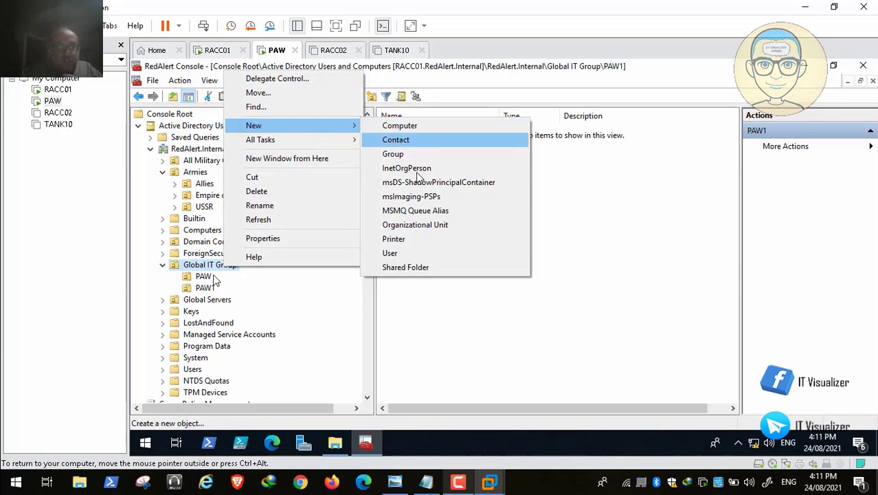
click(435, 228)
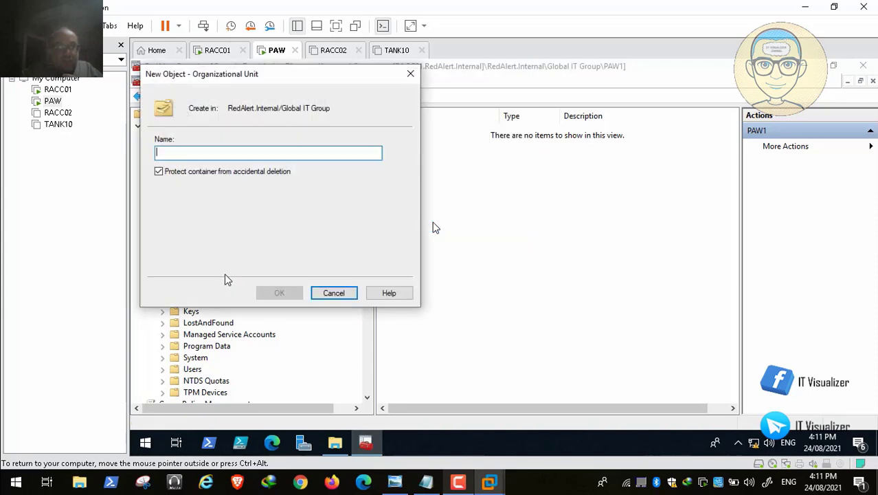
text(PAW)
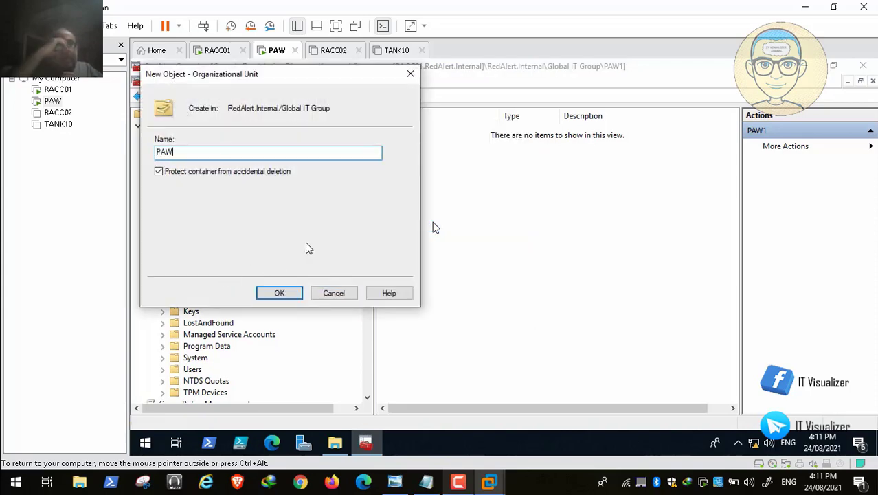
text(2)
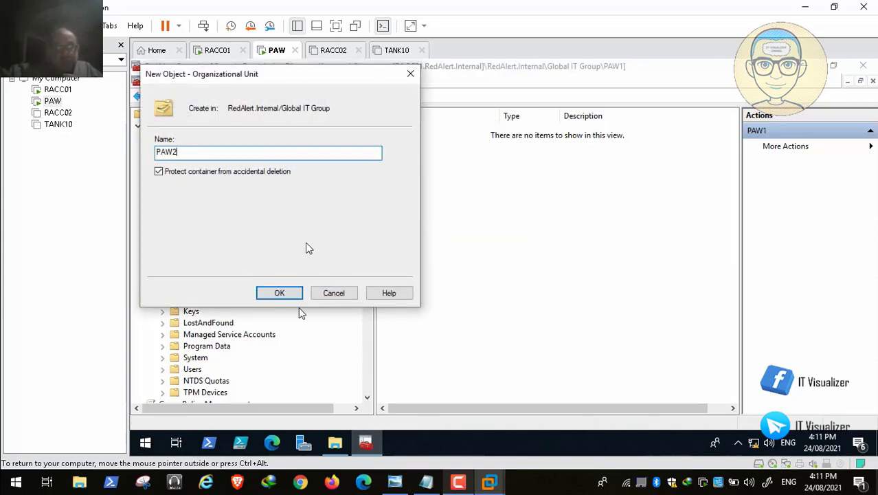
click(280, 295)
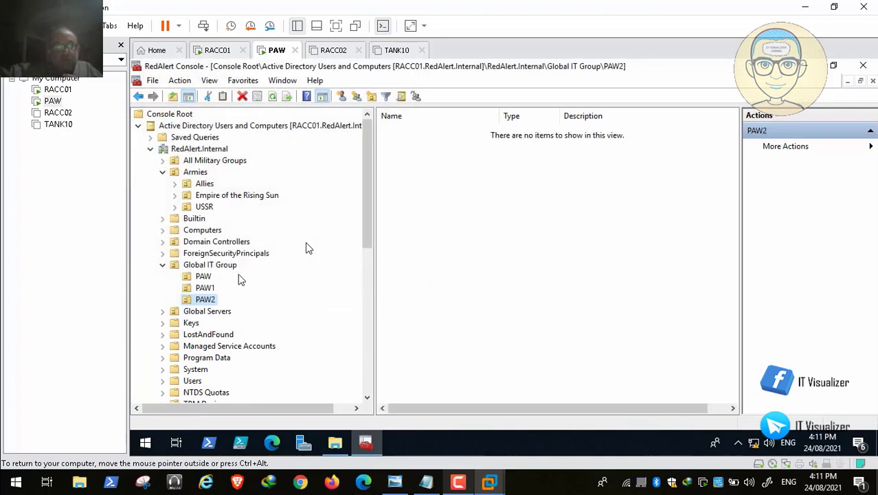
Expand Allies Command Center and create organizational unit PAW inside its IT Group
click(164, 265)
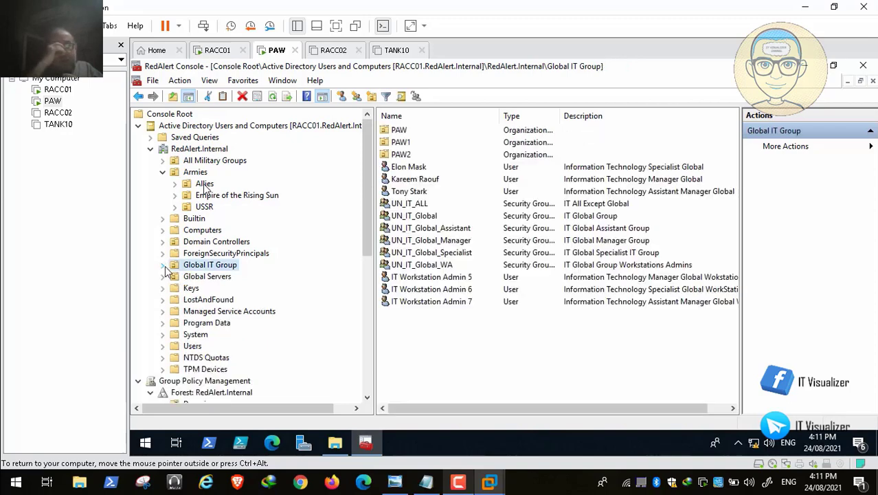
click(175, 184)
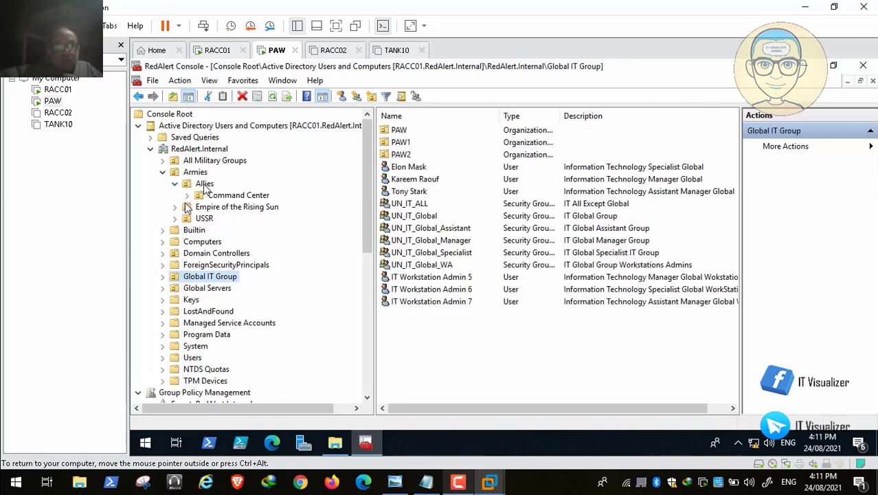
click(187, 196)
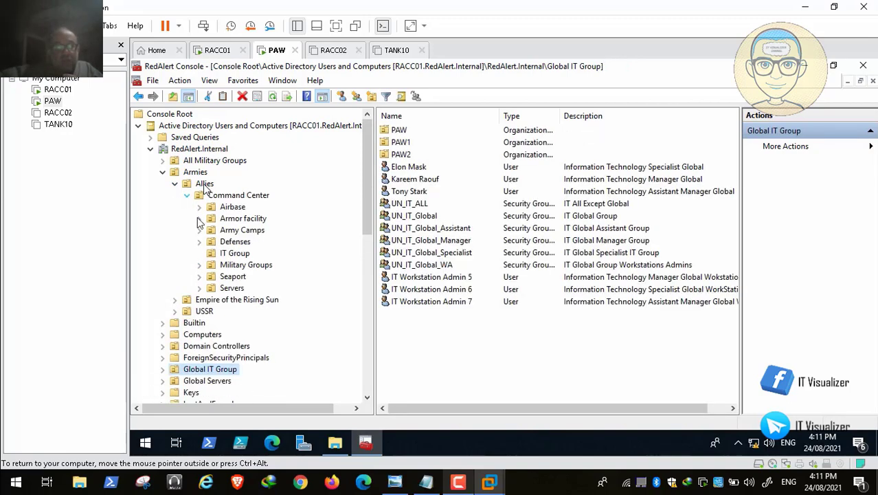
right_click(235, 254)
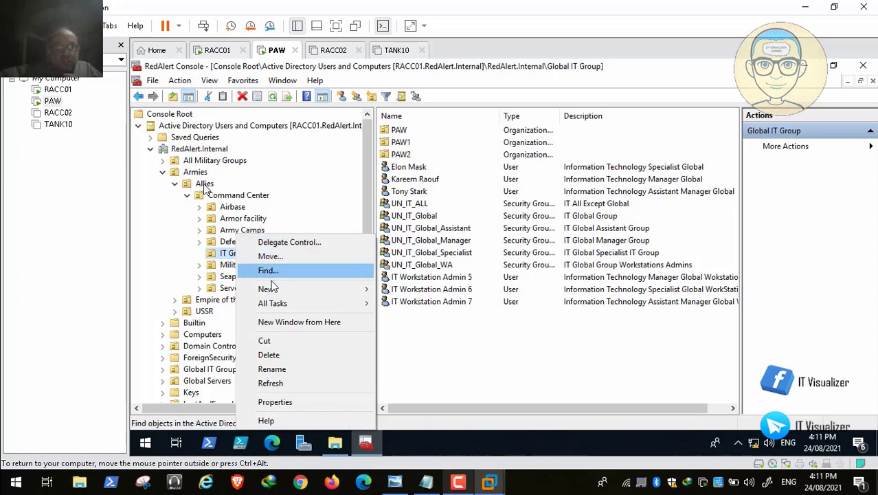
mouse_move(313, 292)
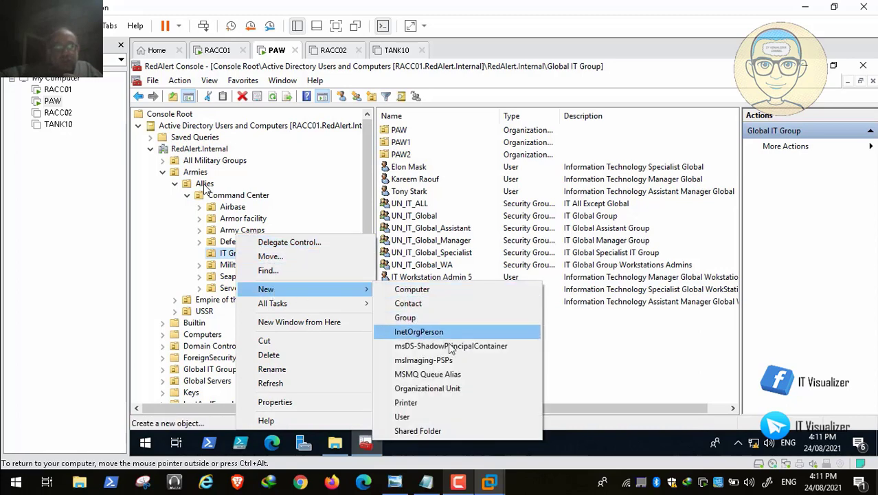
click(457, 387)
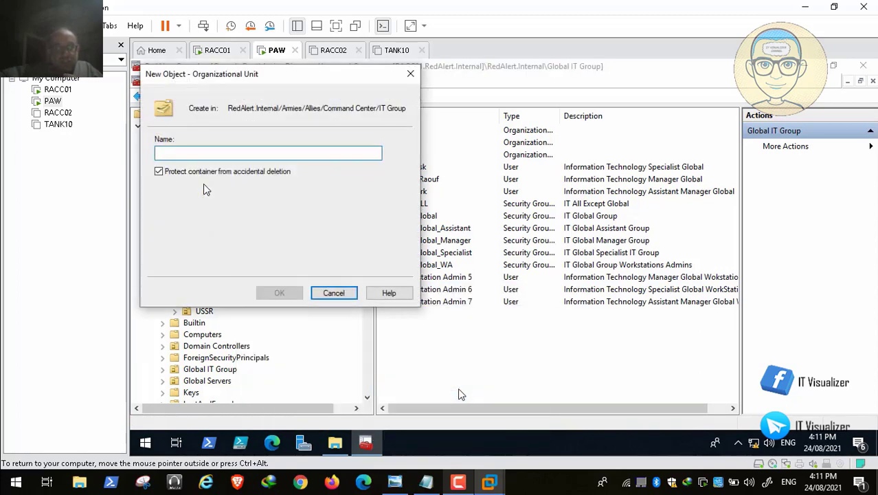
text(PAW)
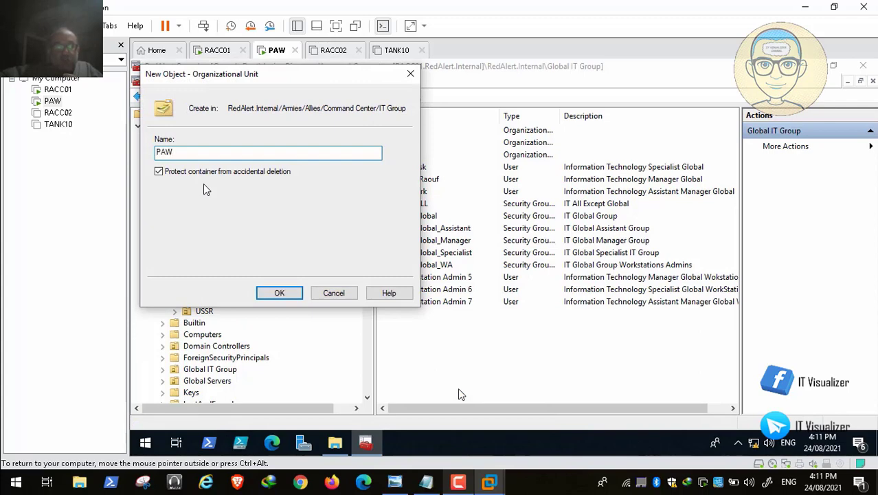
click(279, 293)
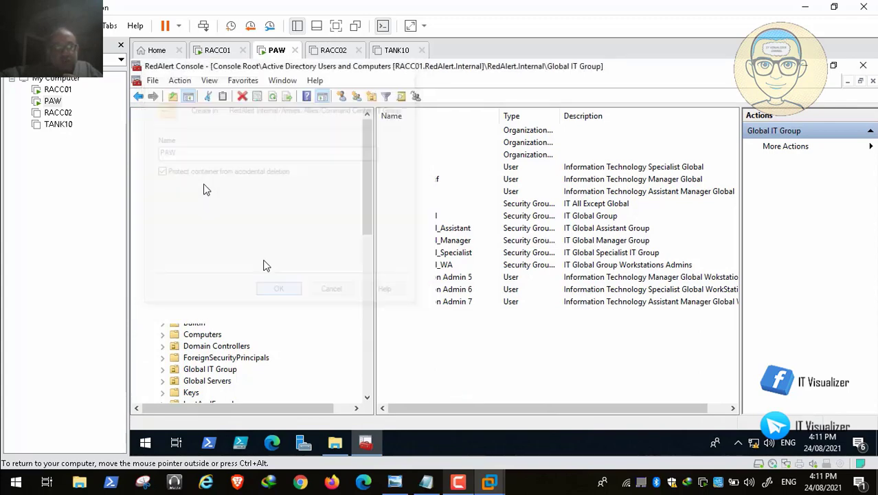
Create organizational unit PAW1 in the Allies IT Group
right_click(237, 257)
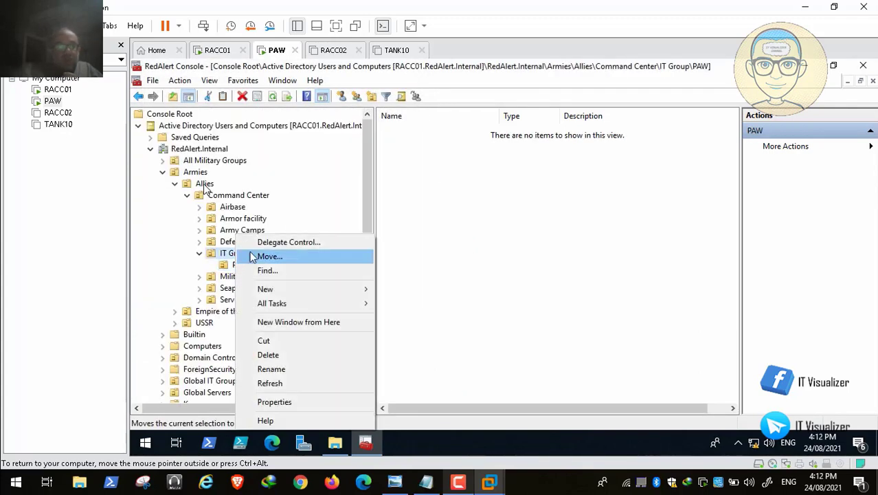
mouse_move(294, 293)
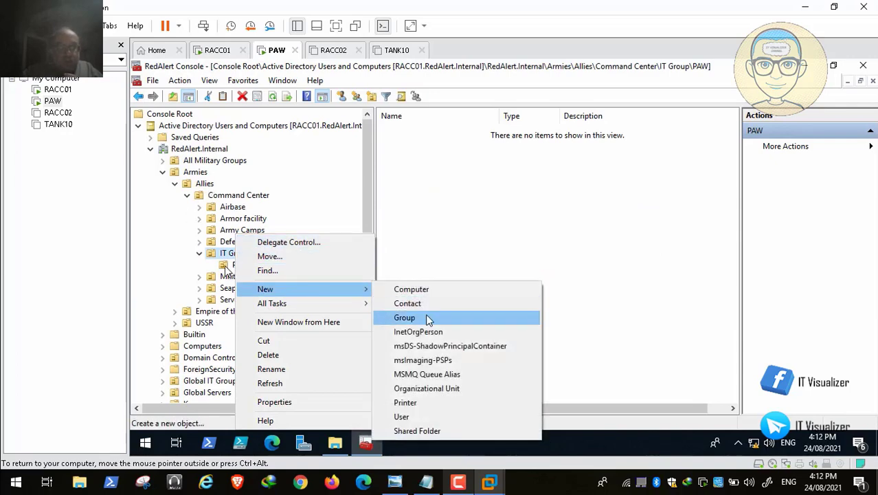
click(469, 387)
text(PAW1)
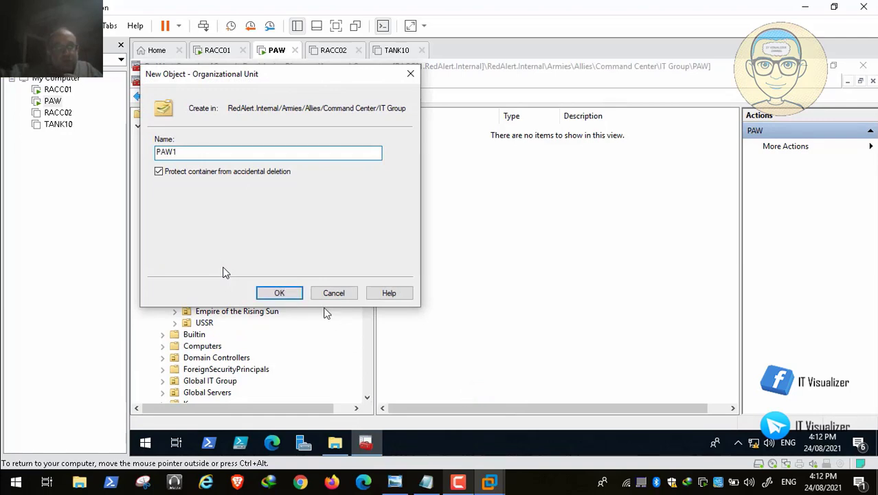
click(278, 293)
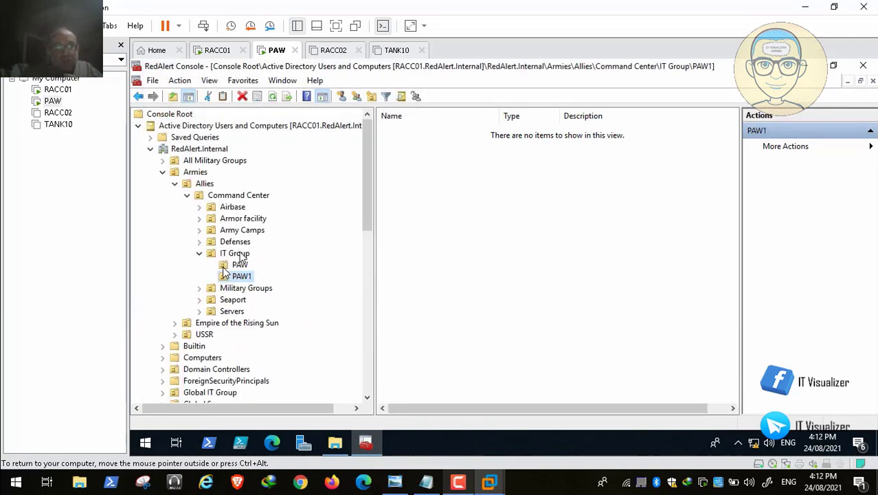
Create organizational unit PAW2 in the Allies IT Group and collapse that branch
right_click(240, 252)
mouse_move(319, 290)
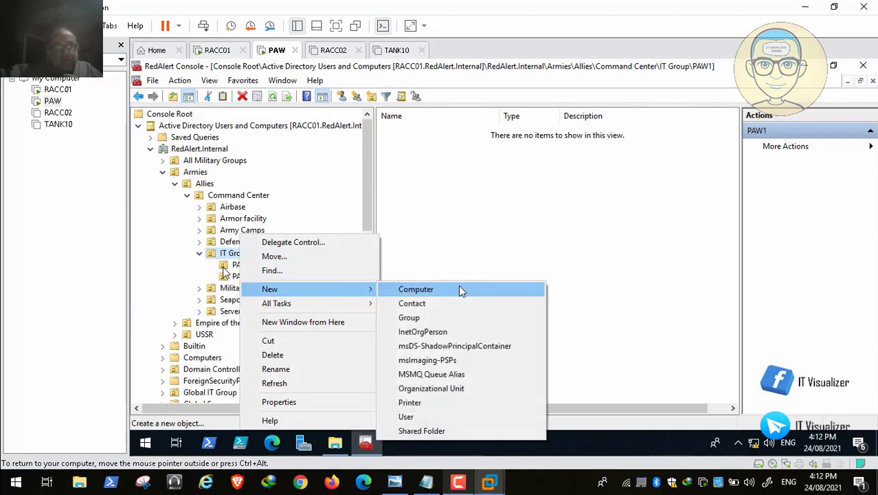
click(461, 388)
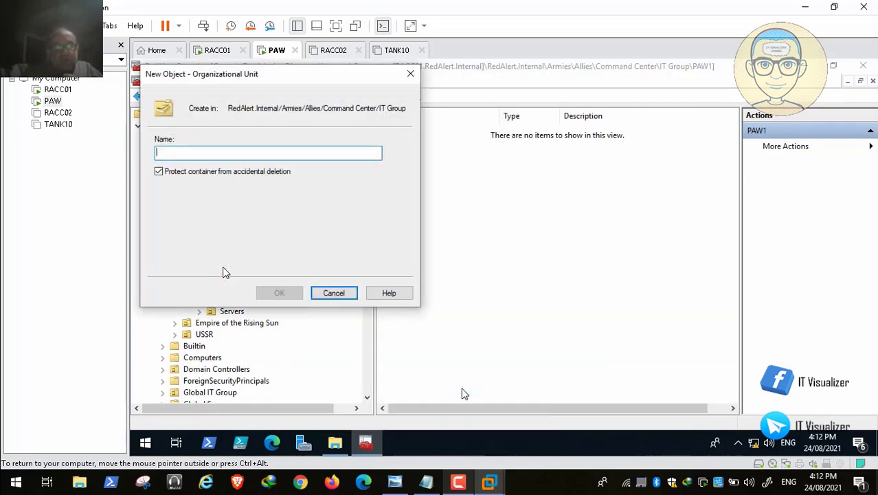
text(PAW2)
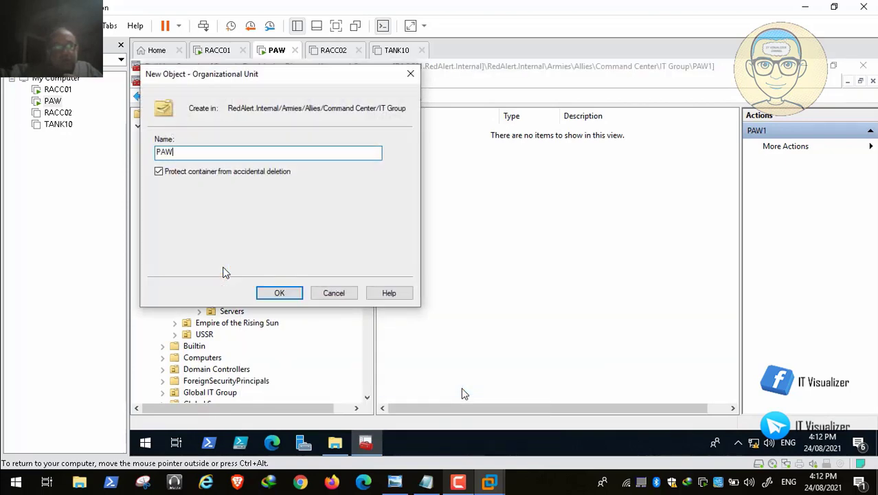
click(279, 294)
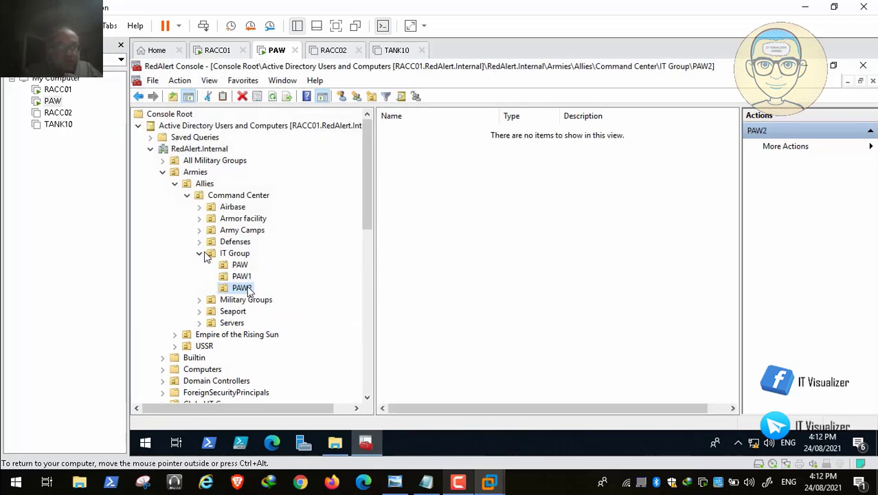
click(199, 254)
Expand Empire of the Rising Sun Command Center and create organizational unit PAW in its IT Group
click(174, 184)
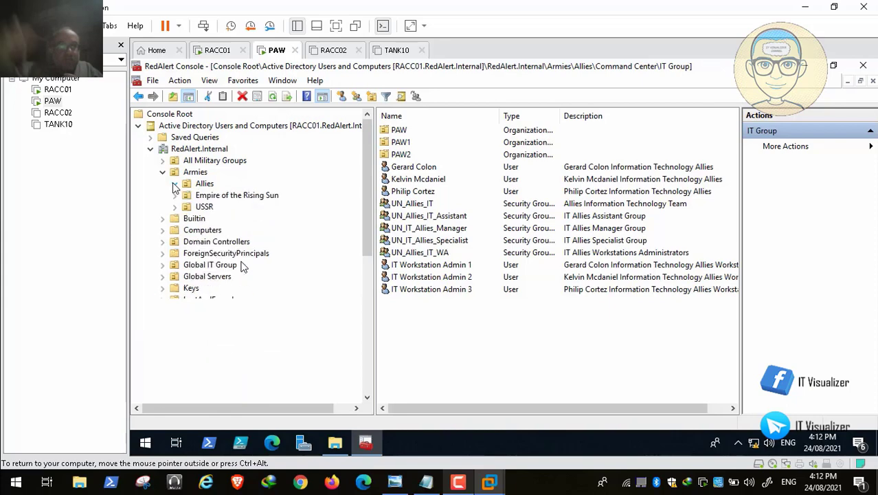
click(175, 196)
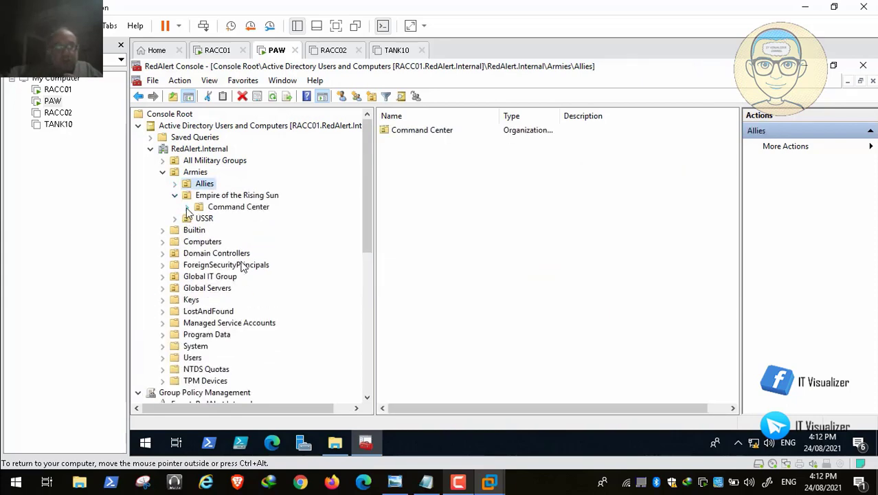
click(187, 207)
right_click(237, 266)
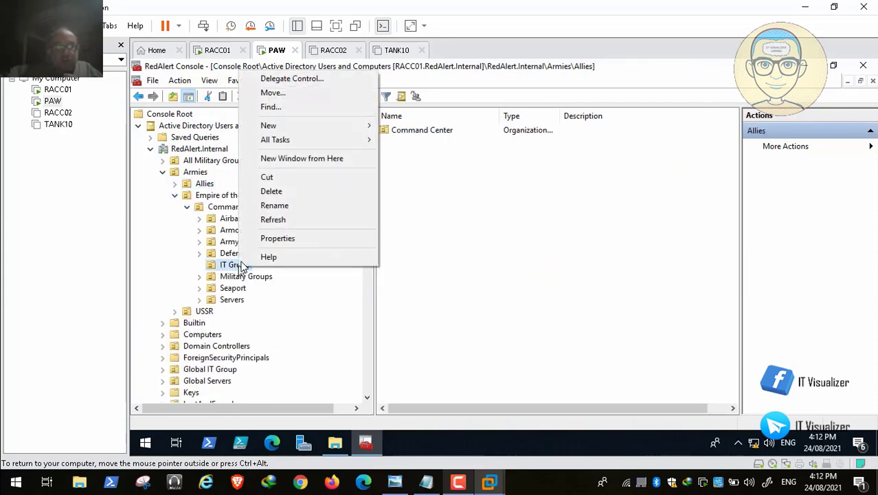
mouse_move(299, 125)
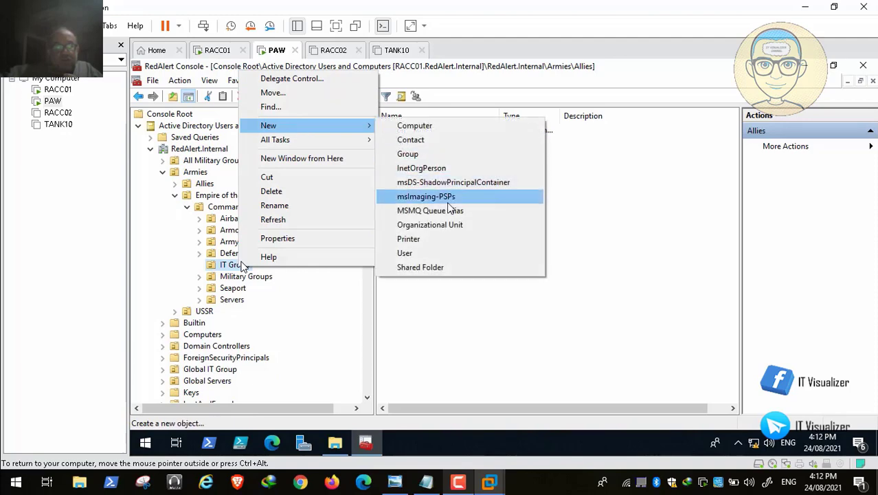
click(452, 225)
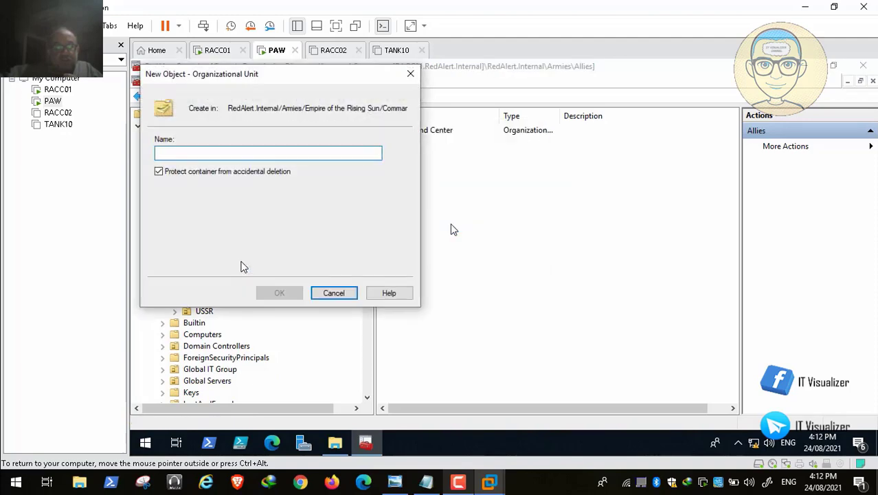
text(PAW)
click(290, 293)
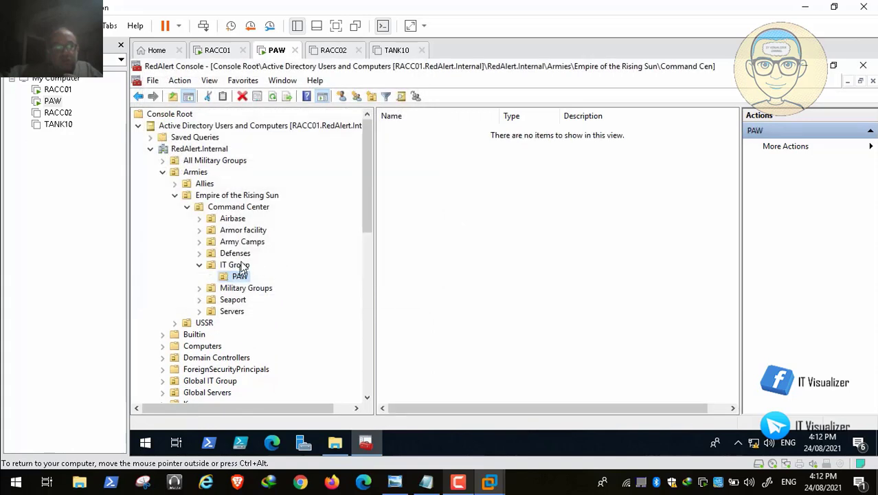
Create organizational unit PAW1 in the Empire IT Group
right_click(242, 267)
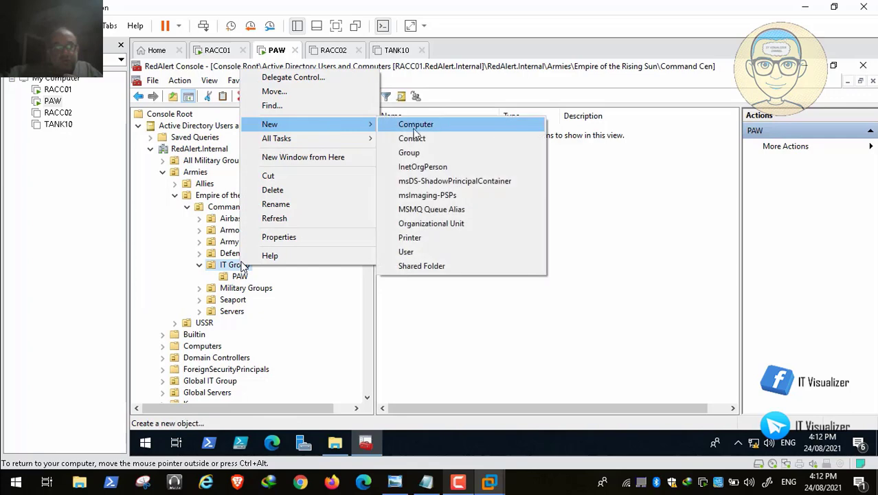
click(459, 224)
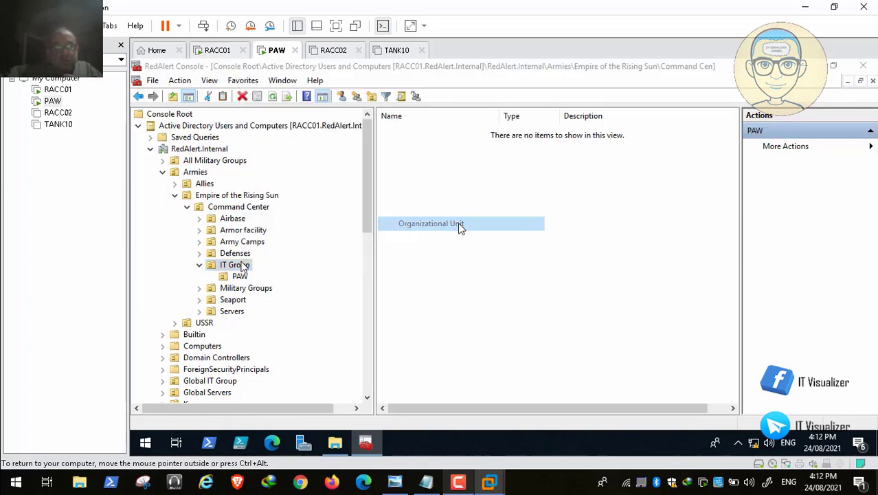
text(PAW1)
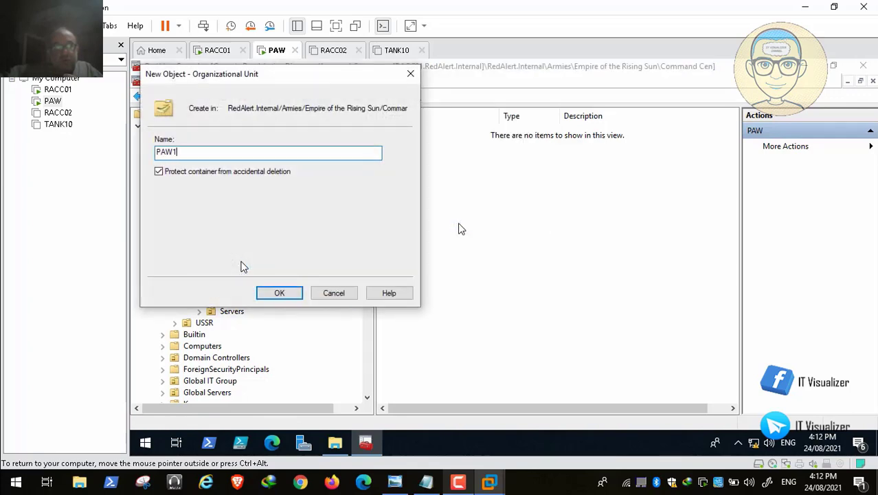
click(280, 295)
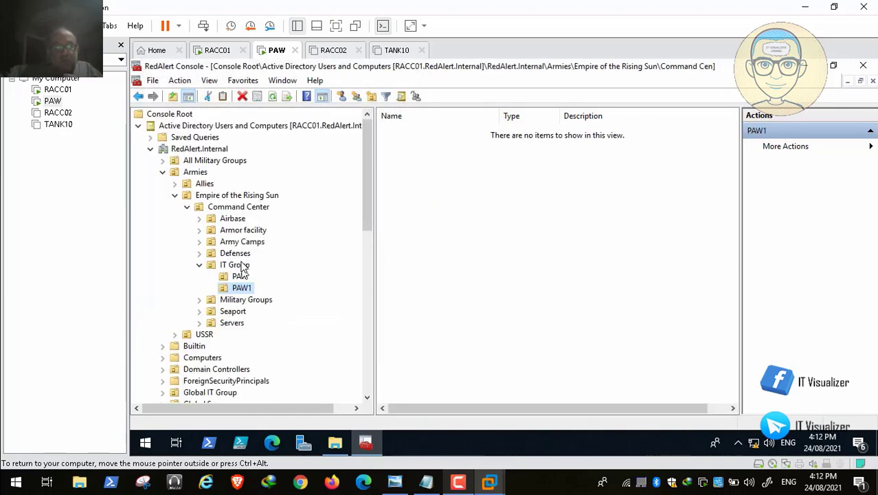
Create organizational unit PAW2 in the Empire IT Group and collapse that branch
right_click(241, 266)
mouse_move(337, 130)
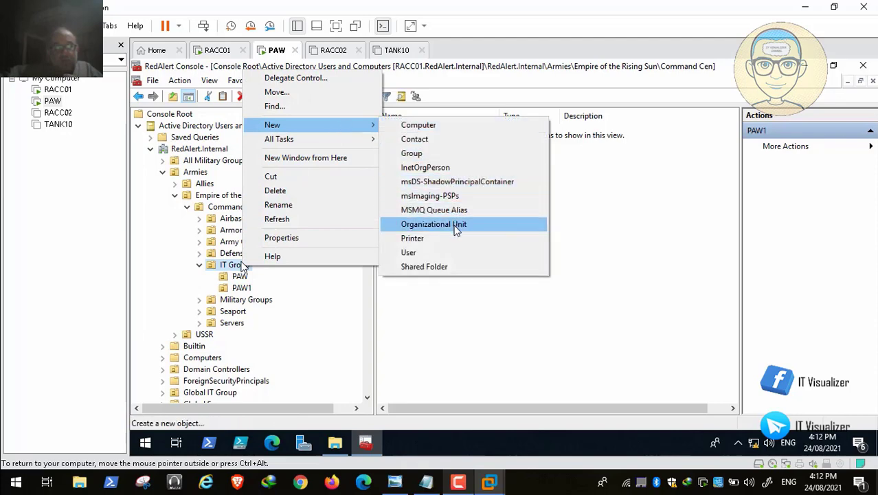
click(467, 230)
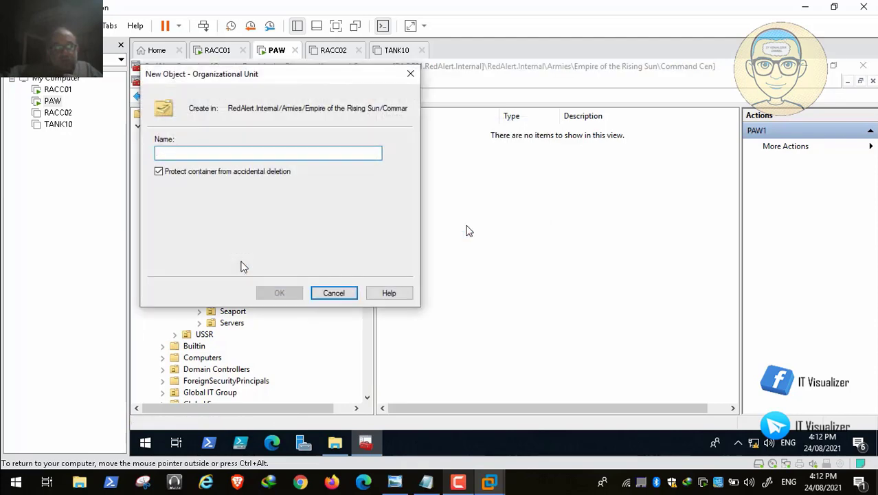
text(PAW2)
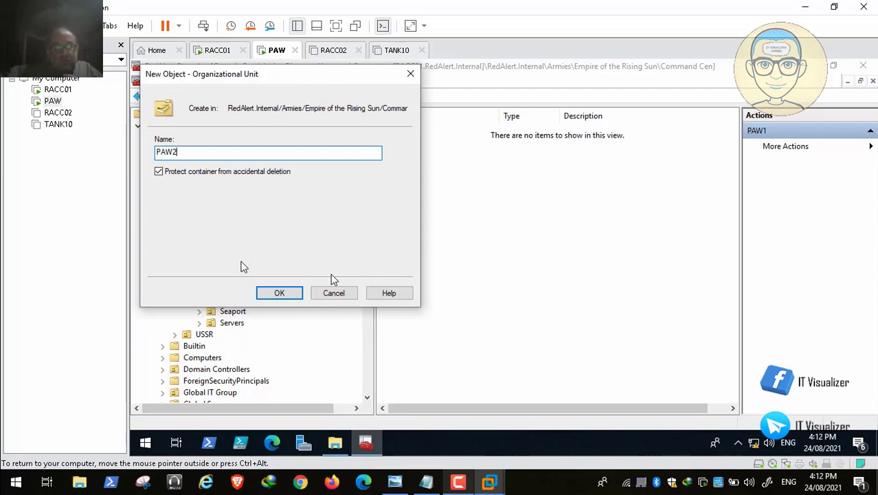
click(279, 294)
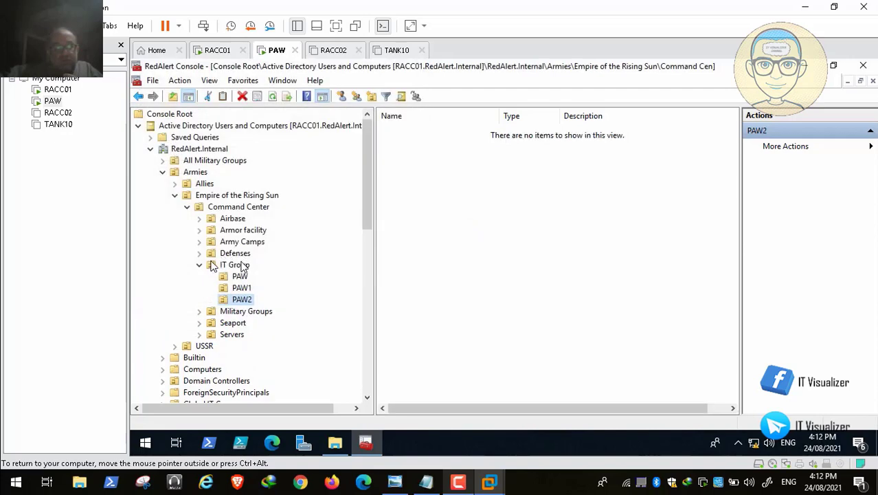
click(200, 265)
Expand USSR Command Center and create organizational unit PAW in its IT Group
click(174, 195)
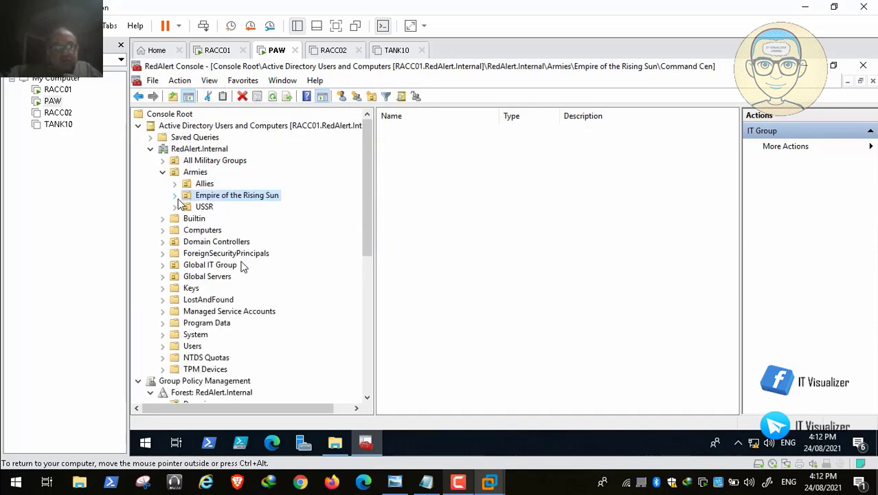
click(175, 207)
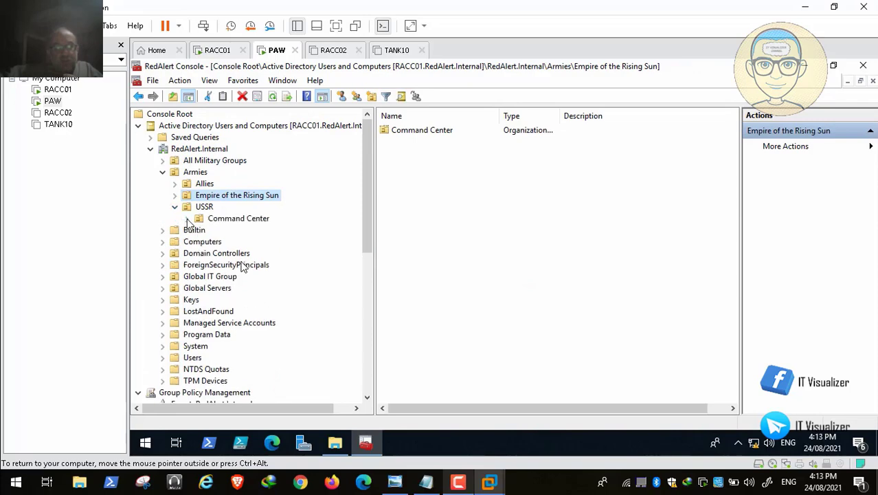
click(187, 218)
click(231, 276)
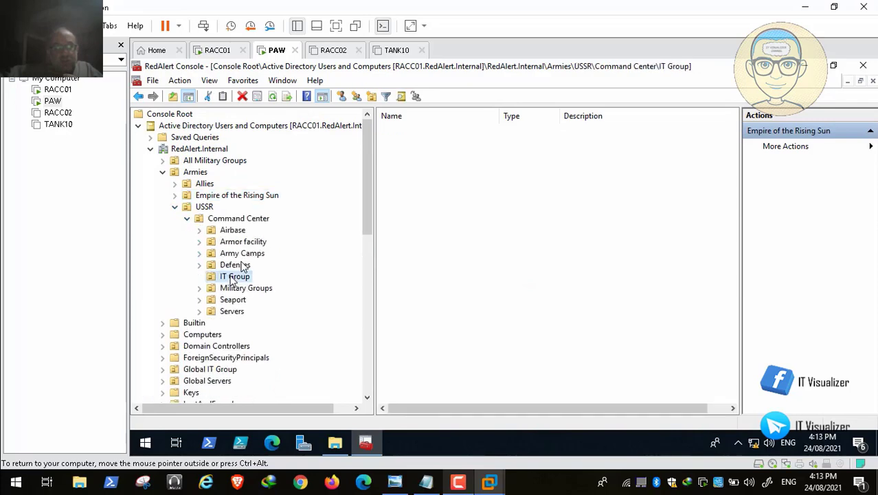
right_click(231, 276)
mouse_move(290, 244)
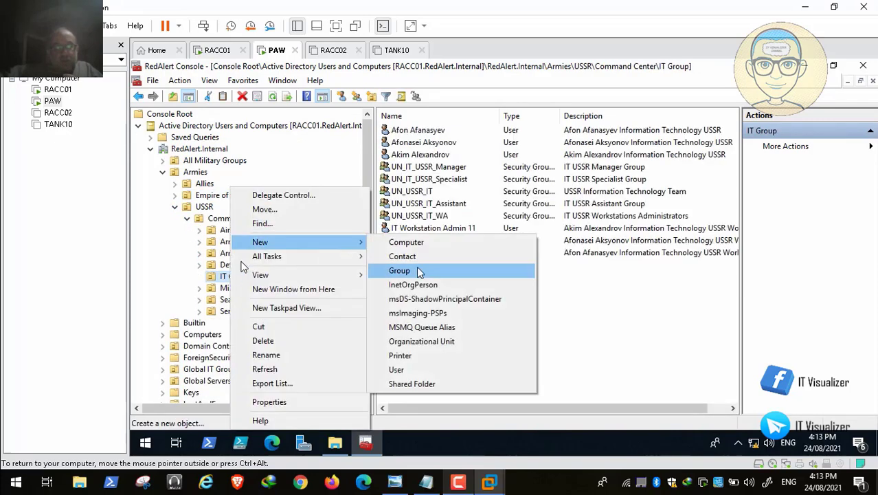
click(469, 342)
text(PAW)
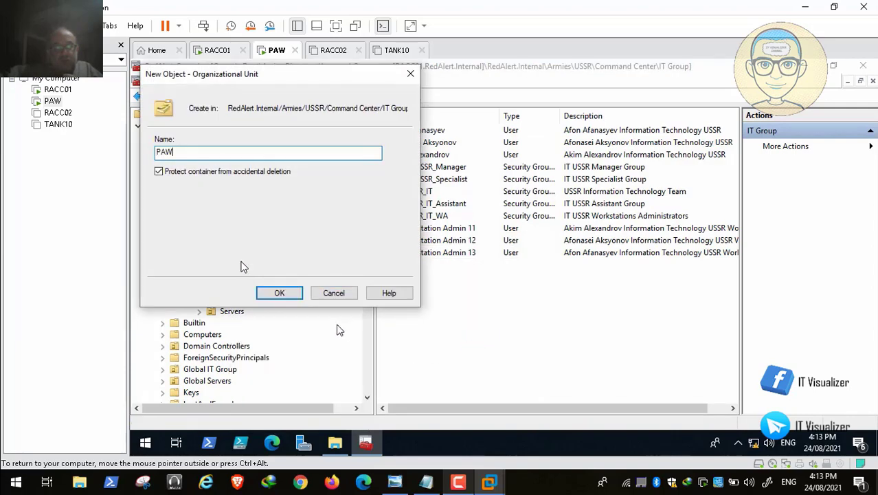
click(287, 295)
Create organizational unit PAW2 in the USSR IT Group
right_click(240, 276)
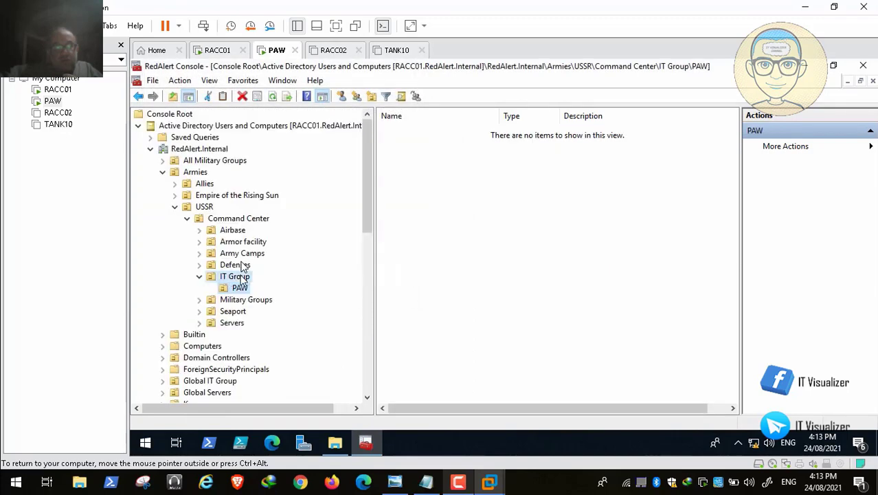
mouse_move(345, 141)
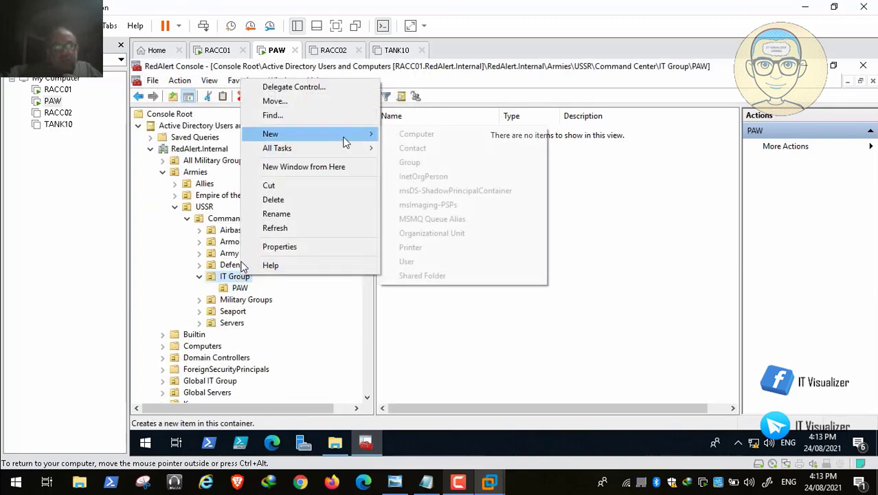
click(432, 233)
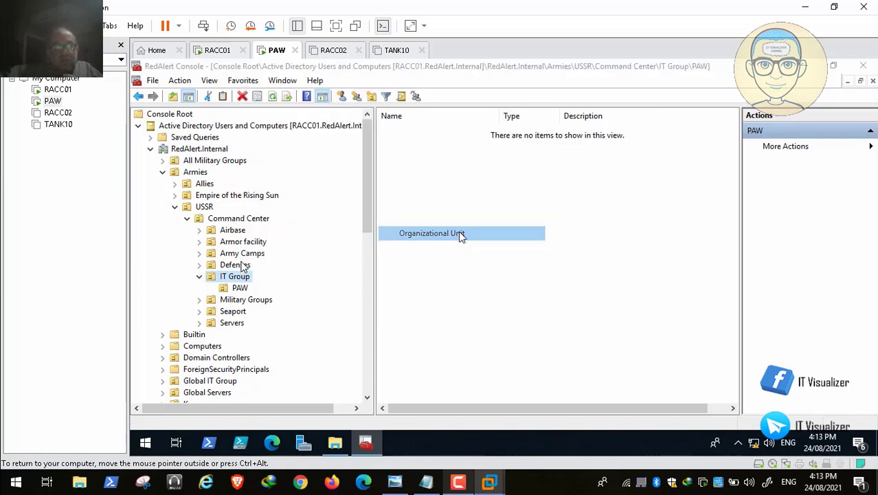
text(PAW2)
click(292, 297)
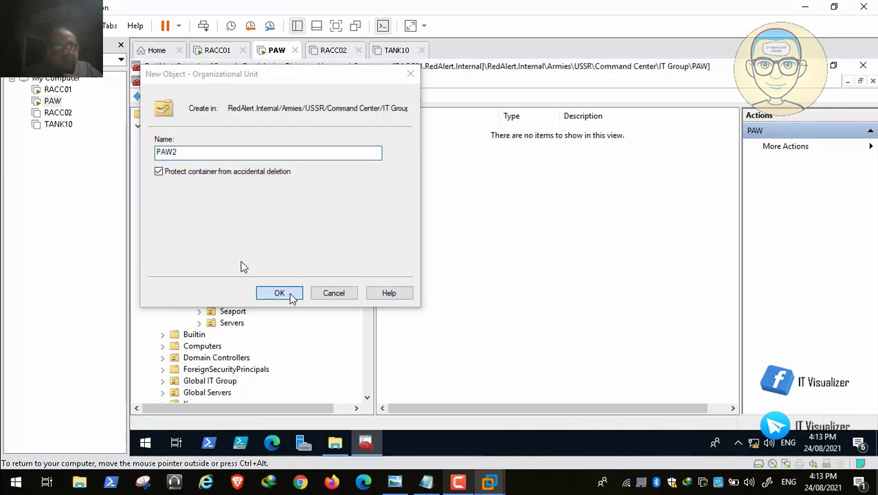
Create organizational unit PAW3 in the USSR IT Group, then pause the video
right_click(242, 276)
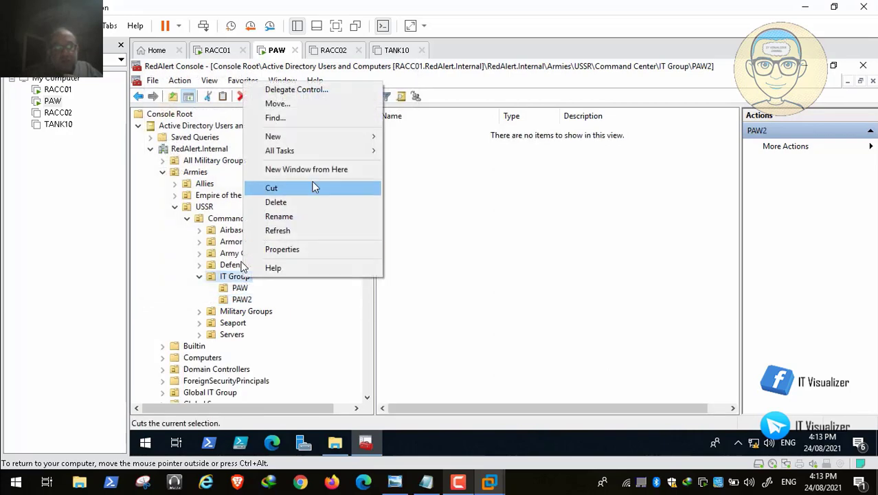
mouse_move(341, 137)
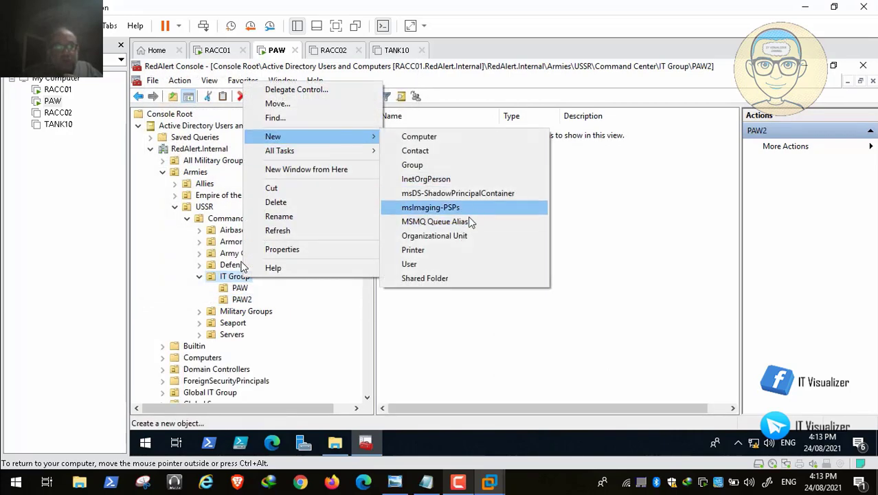
click(470, 236)
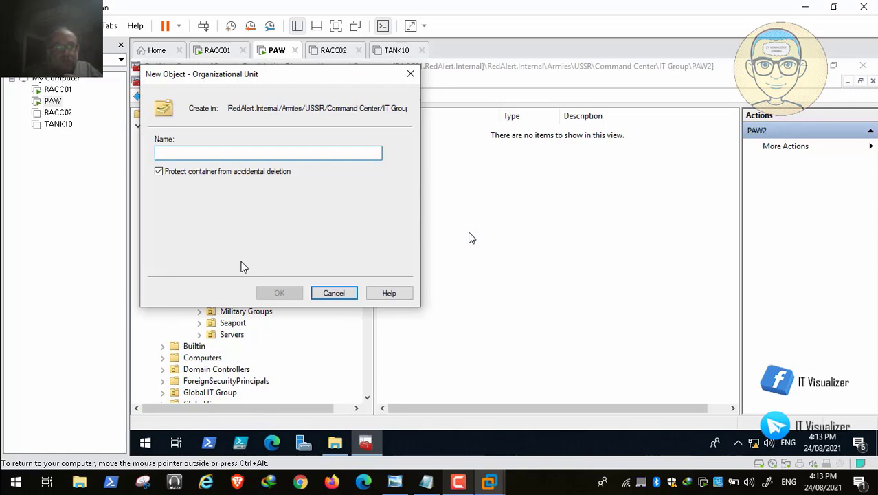
text(PAW3)
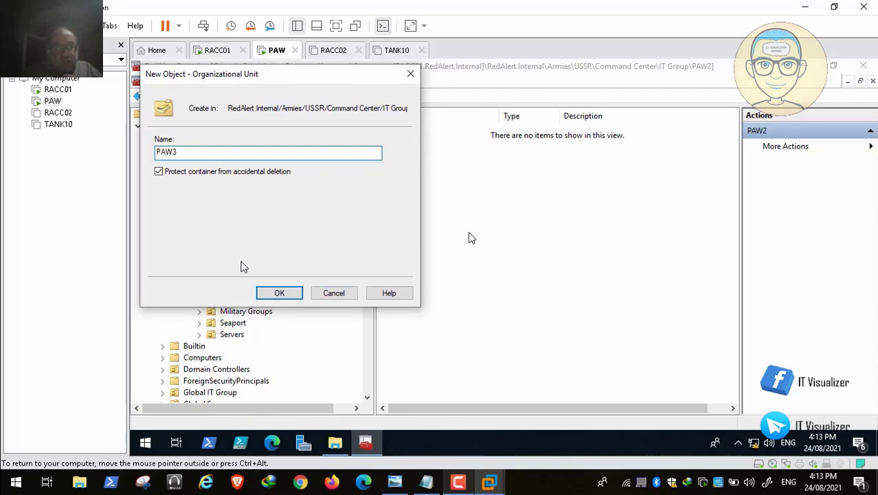
click(279, 294)
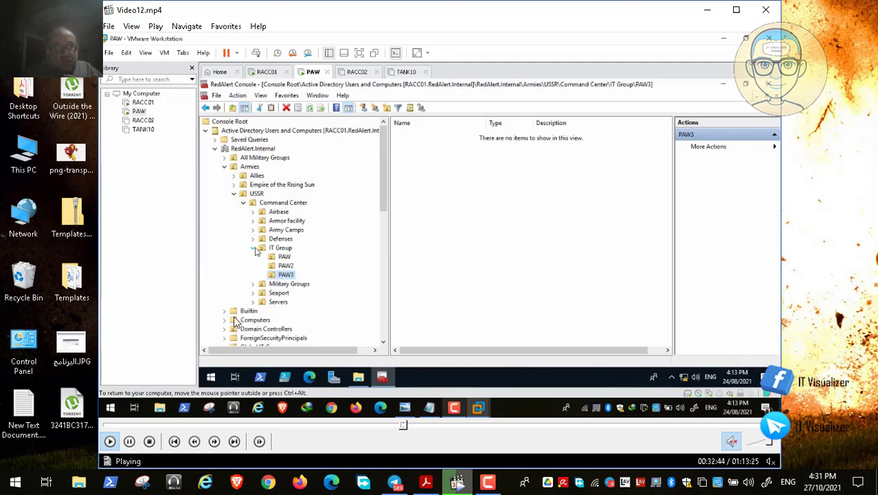
key(space)
Bring the credential-mitigation PDF forward and read pages 3–4 on PAW criteria and hardening
click(425, 481)
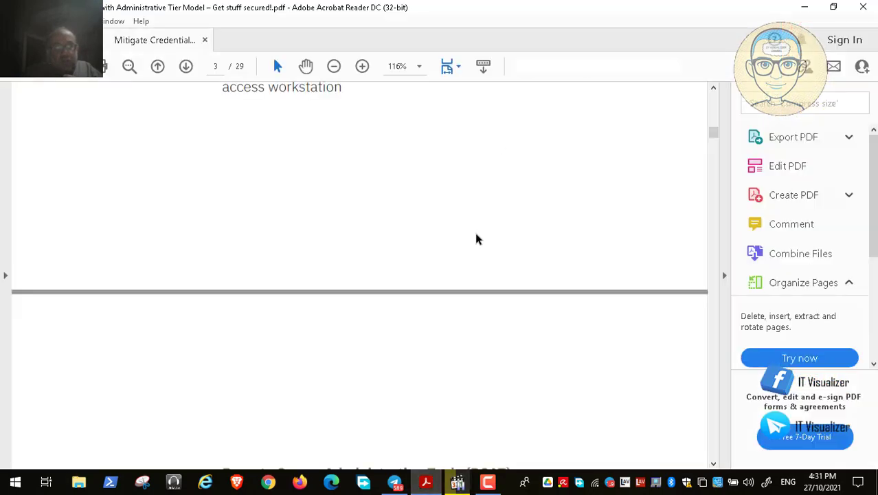
scroll(672, 241, down, 1)
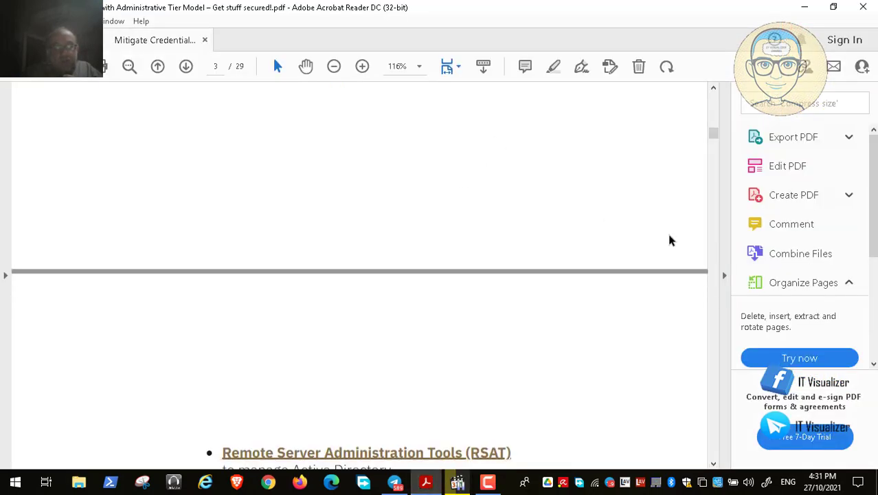
scroll(671, 240, down, 5)
scroll(671, 240, down, 3)
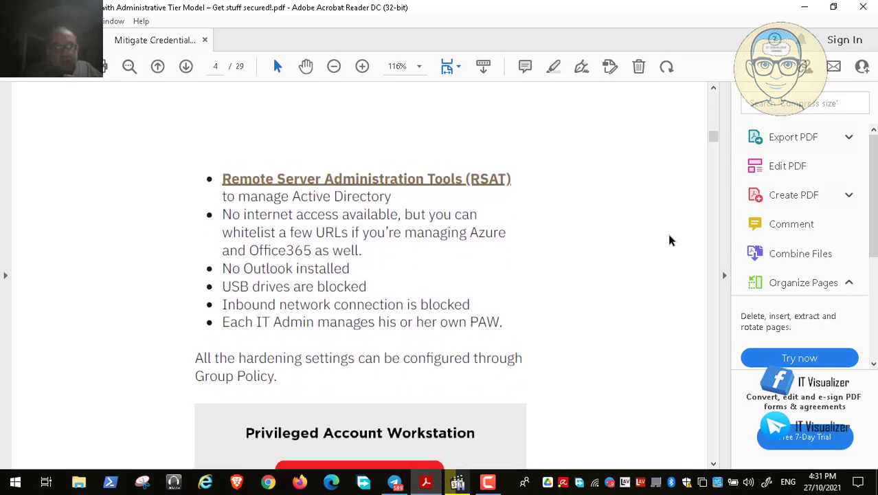
scroll(672, 241, up, 15)
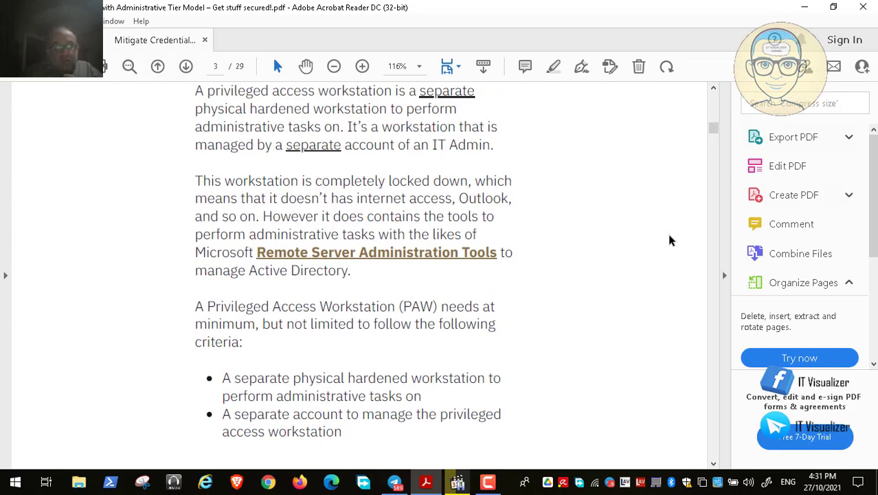
scroll(671, 241, up, 1)
scroll(671, 240, down, 2)
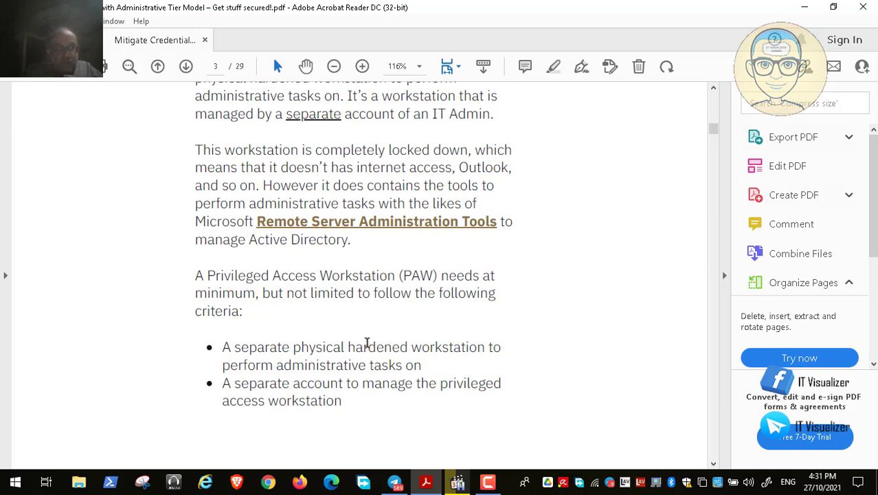
scroll(317, 372, down, 1)
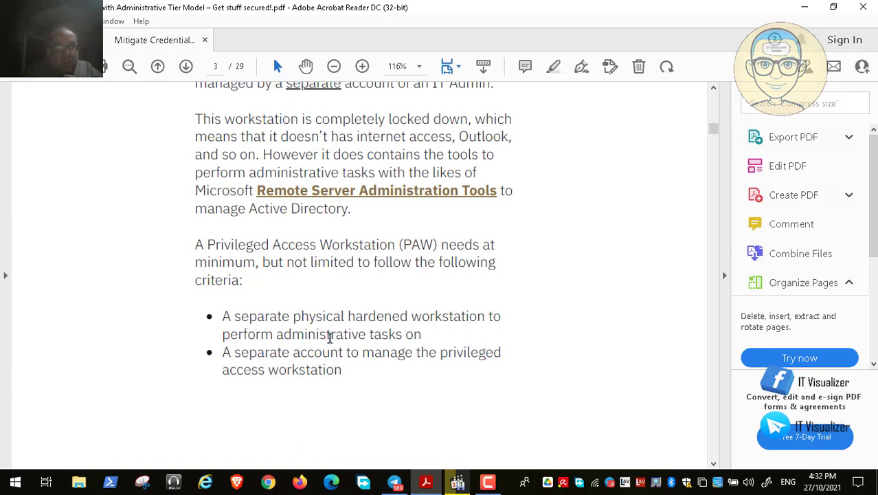
scroll(309, 352, down, 1)
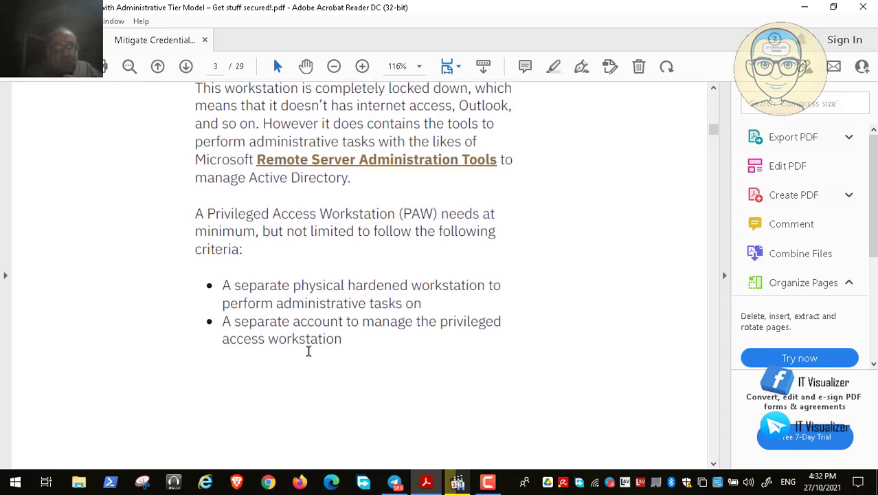
scroll(309, 352, down, 6)
scroll(309, 351, down, 5)
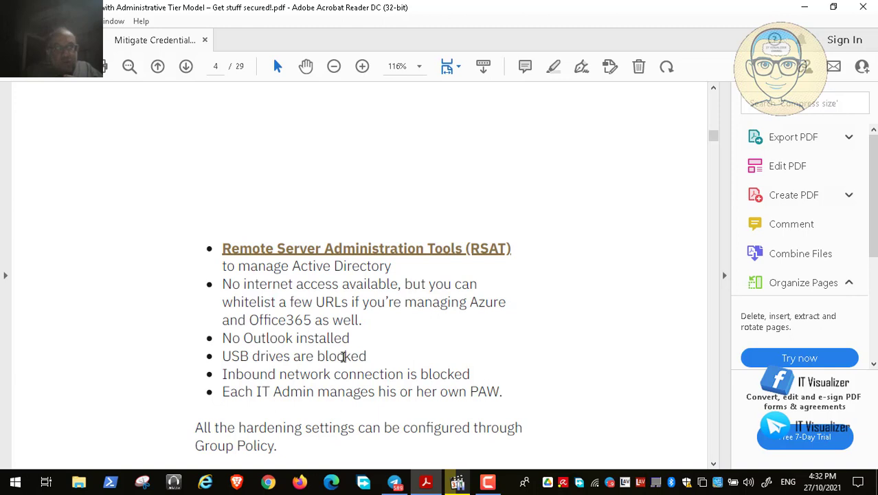
Highlight 'PAW' in the own-PAW bullet, scroll to the Privileged Account Workstation diagram, then minimize Acrobat
scroll(342, 356, down, 1)
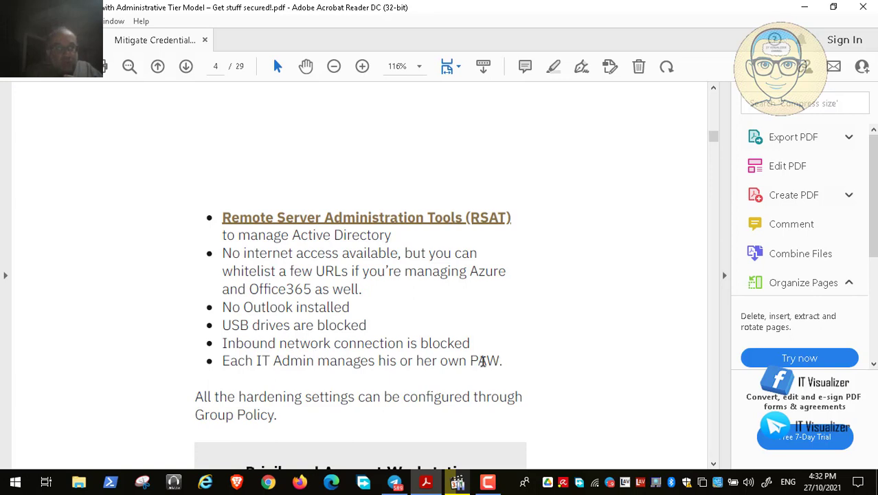
double_click(484, 362)
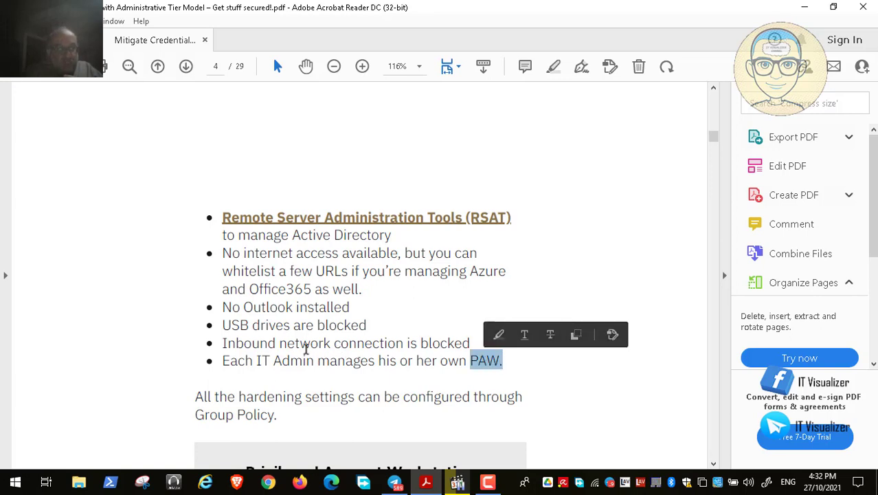
scroll(306, 349, down, 4)
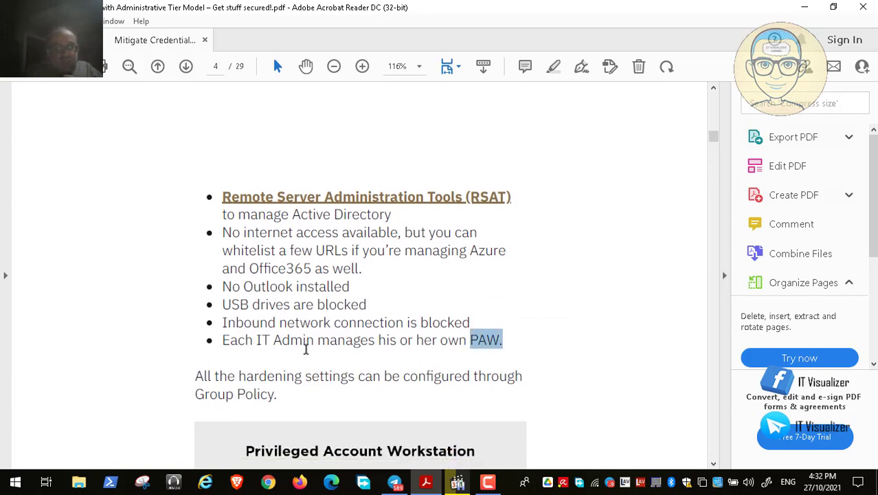
scroll(307, 349, down, 4)
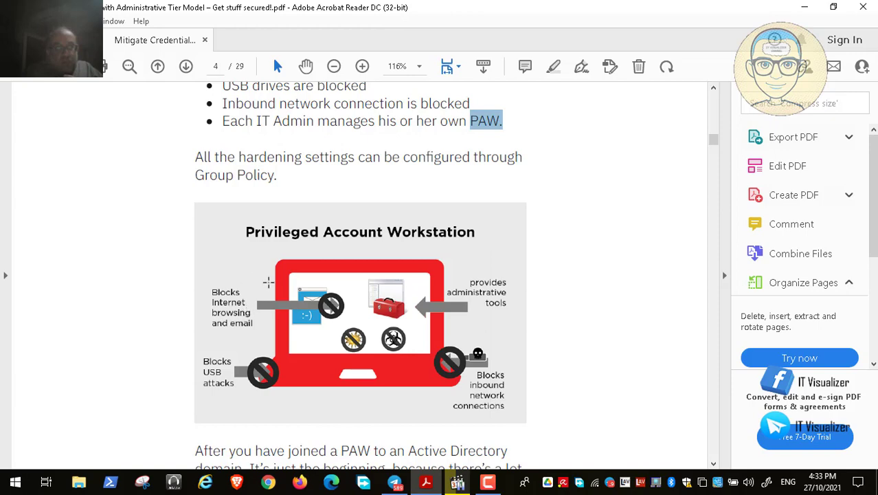
click(805, 7)
double_click(352, 249)
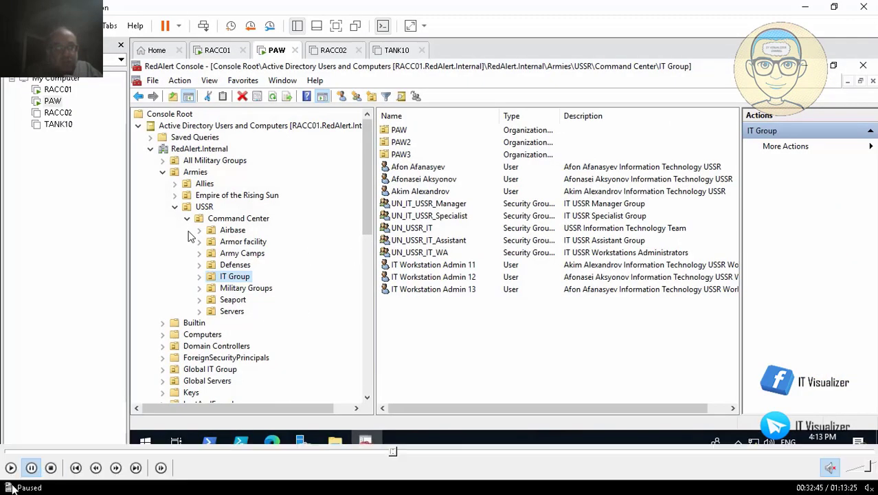
Resume the tutorial video, then open the empty PAW OU under Allies Command Center's IT Group
click(11, 468)
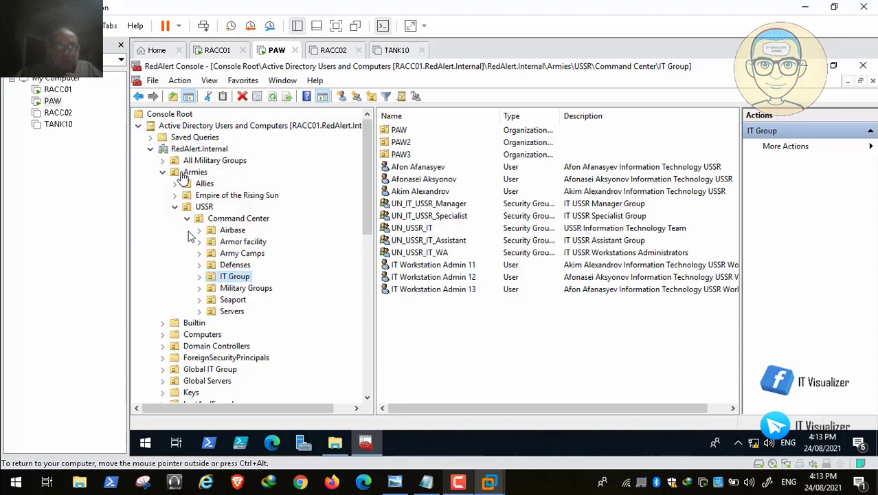
key(space)
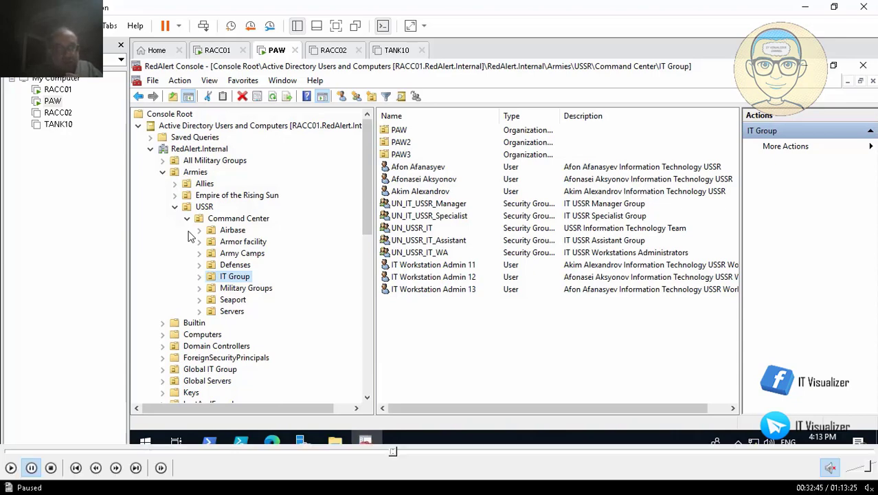
click(11, 467)
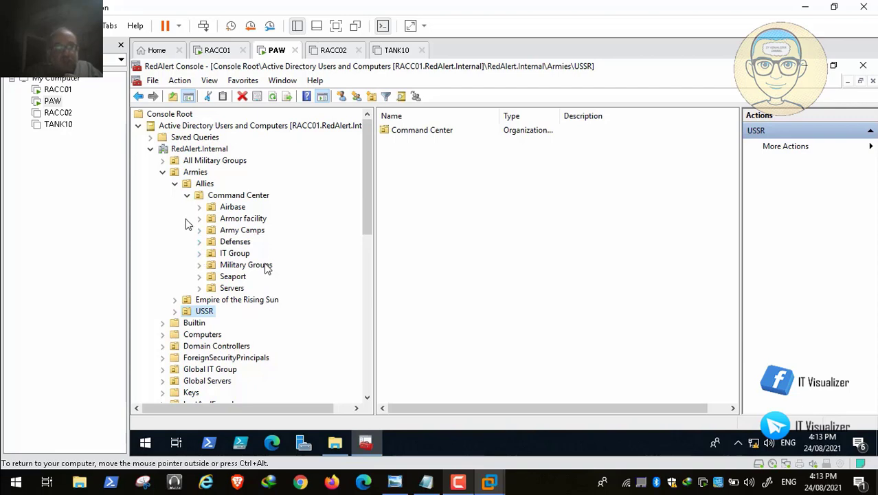
click(200, 253)
click(239, 266)
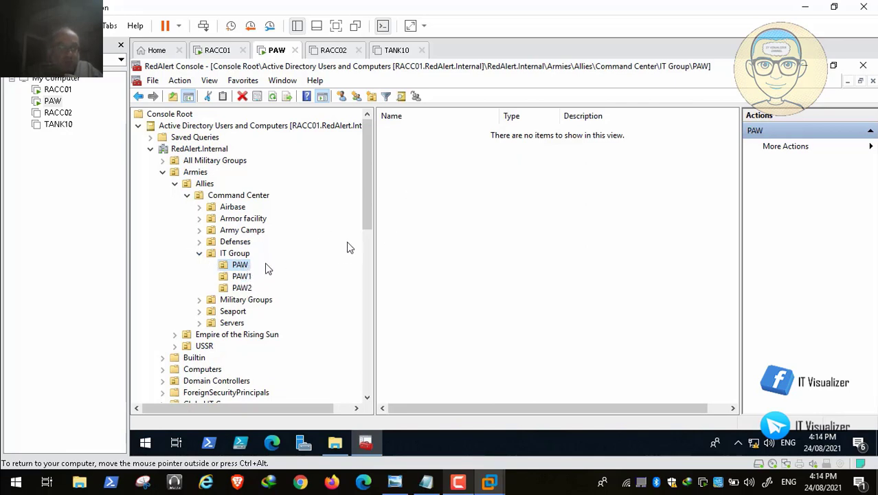
Start a new computer named PAW in the PAW OU, then cancel the dialog
click(436, 160)
right_click(435, 158)
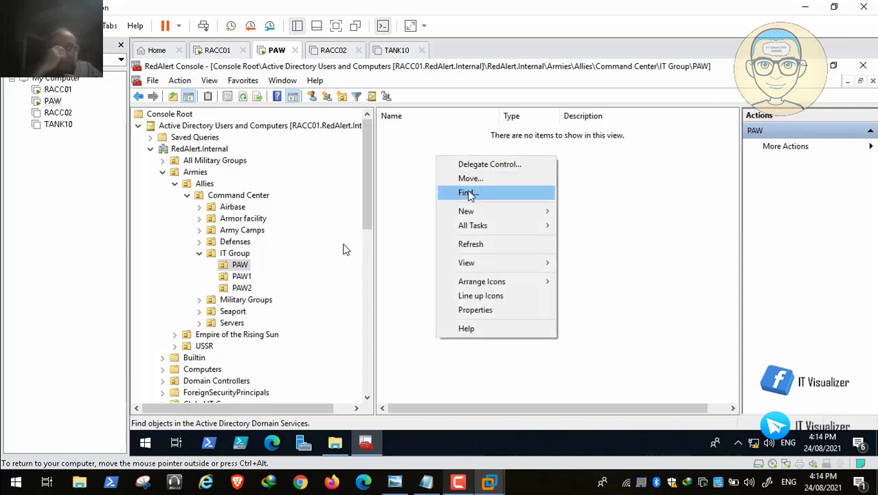
mouse_move(481, 213)
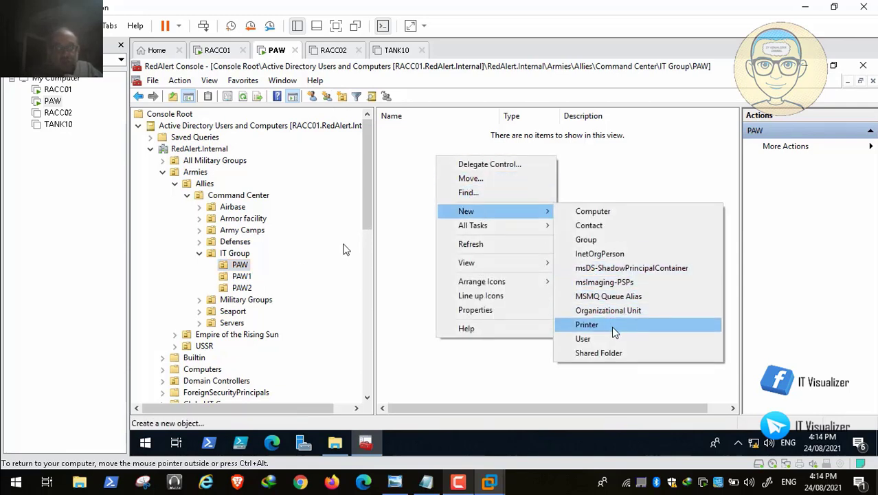
click(635, 217)
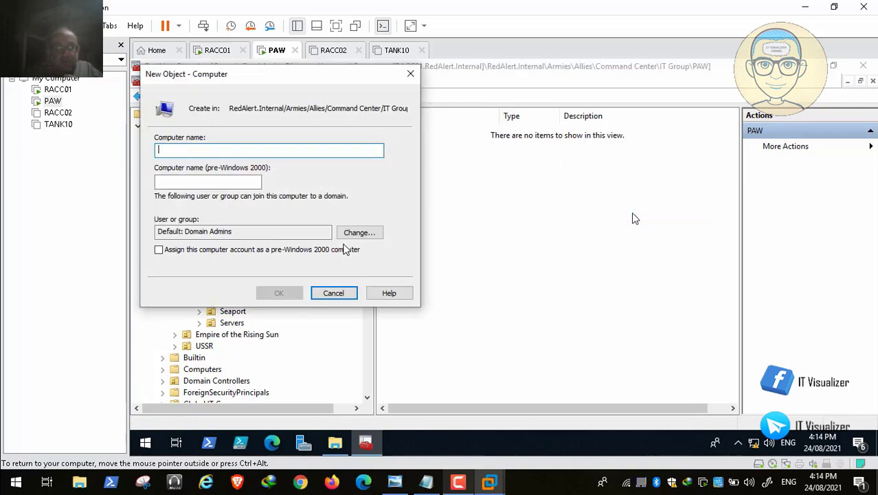
text(PAW)
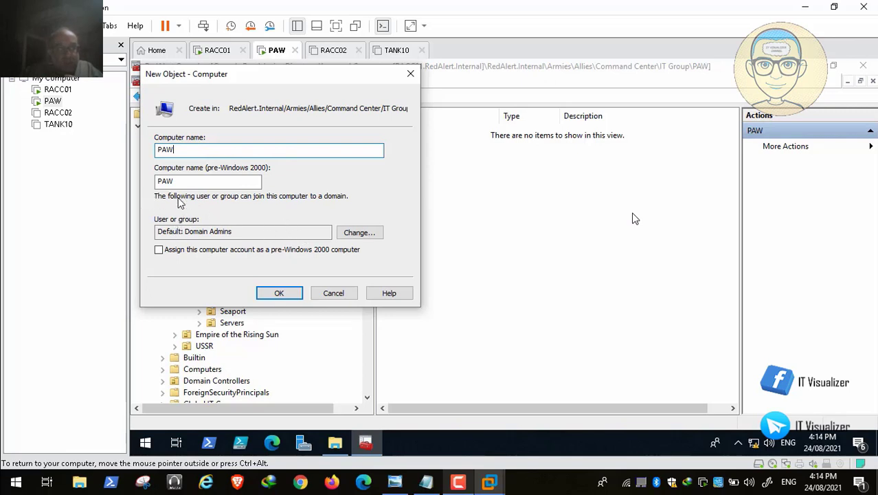
click(330, 293)
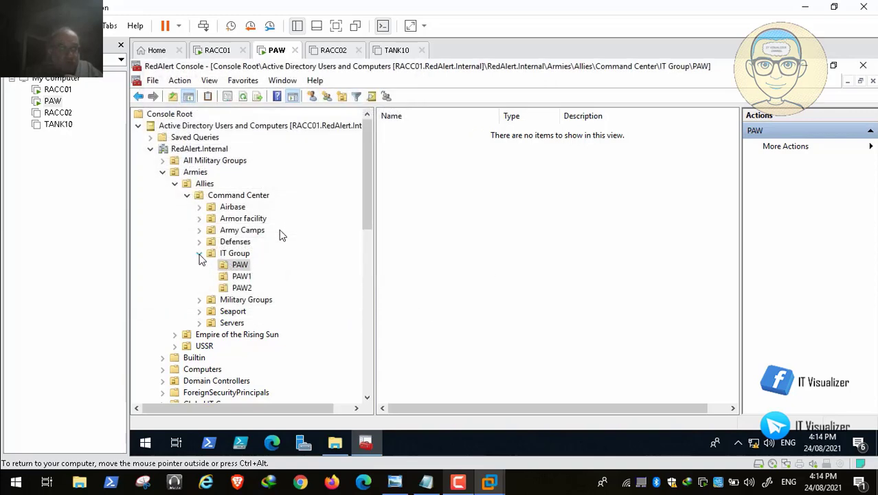
Reopen the PAW OU's action menu under IT Group, then dismiss it and collapse IT Group
click(199, 254)
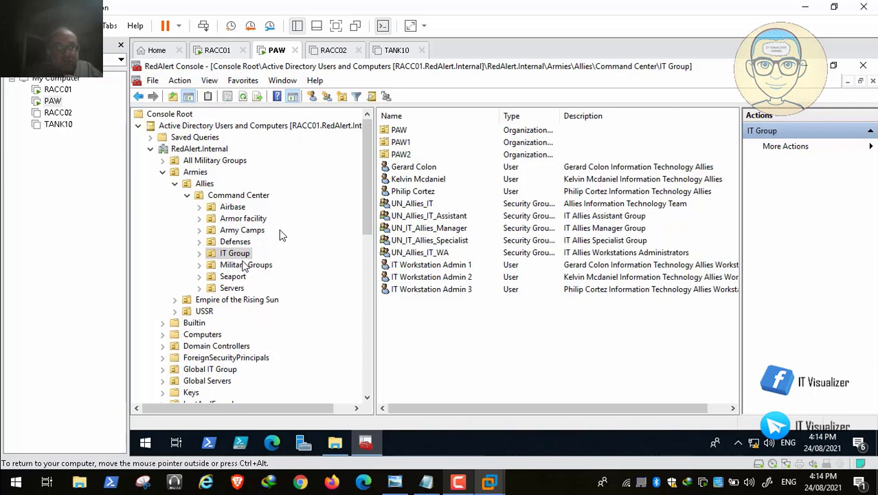
click(199, 254)
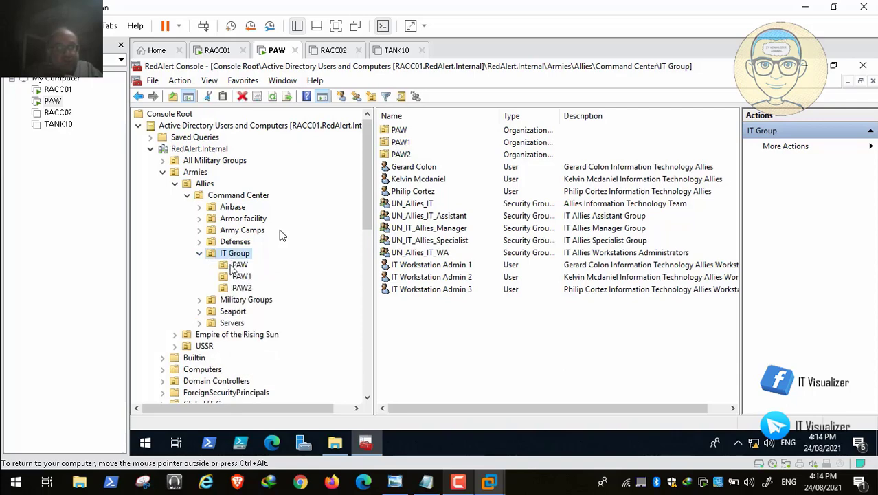
click(239, 266)
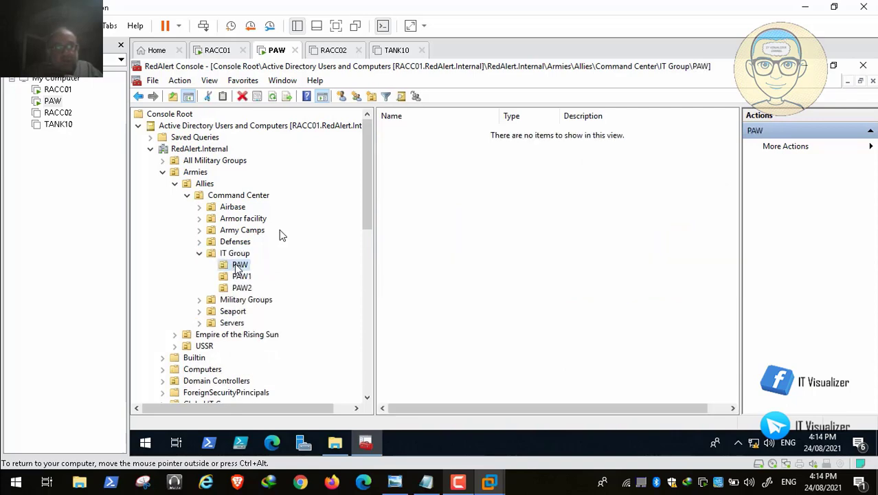
right_click(238, 268)
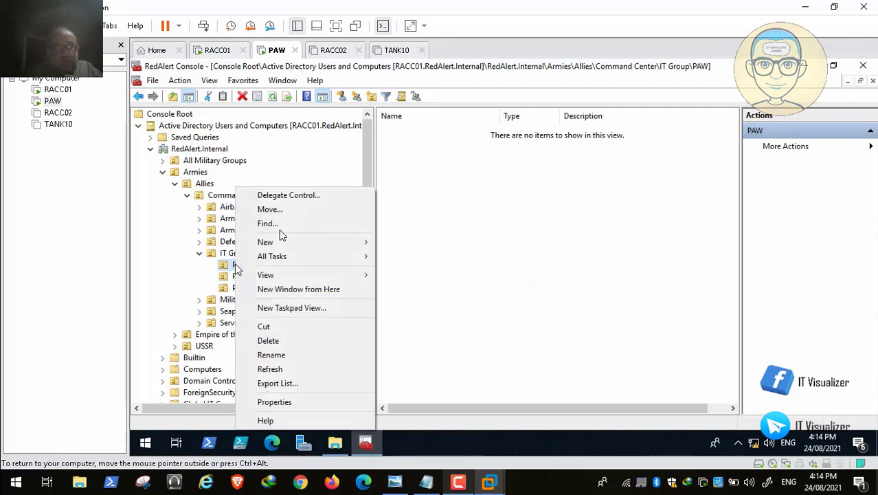
mouse_move(275, 246)
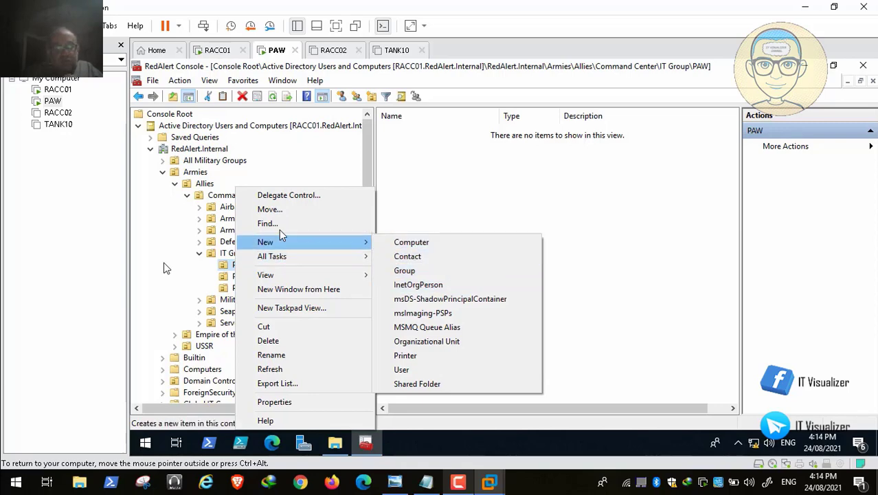
click(200, 253)
Browse to Global IT Group's PAW1 OU and create computer account PAW1 there
click(175, 184)
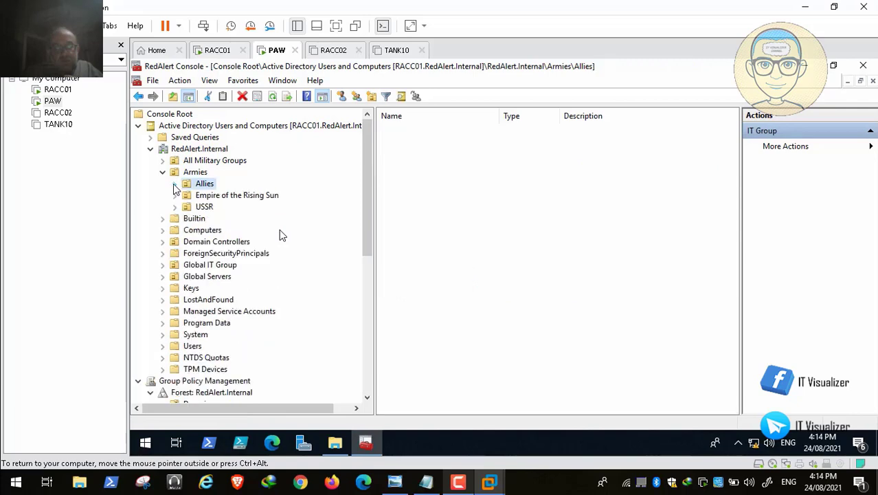
click(163, 172)
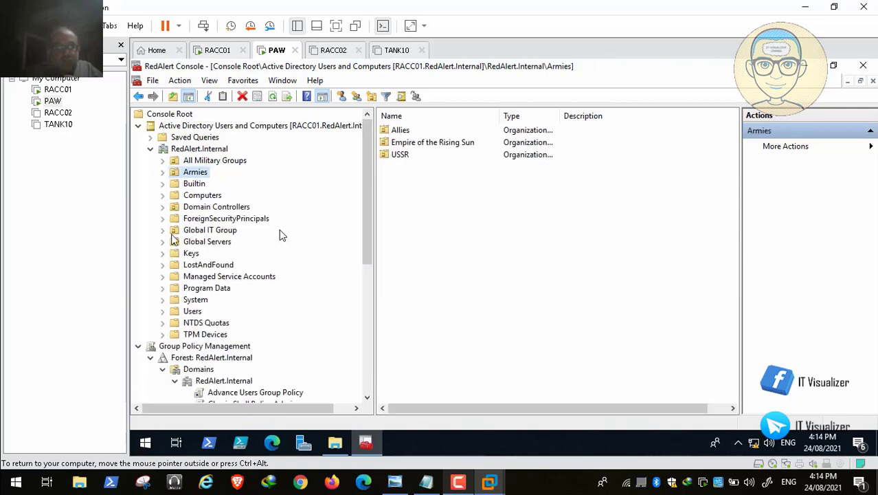
click(163, 230)
click(203, 242)
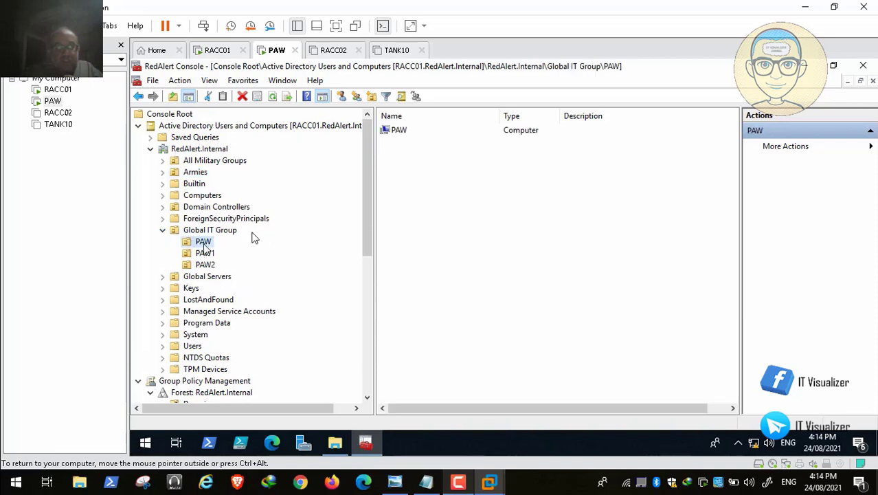
click(206, 253)
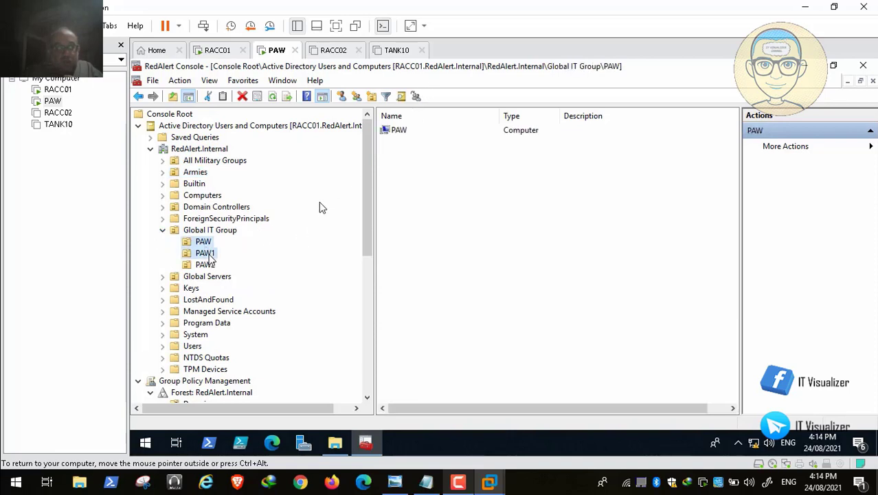
right_click(447, 191)
mouse_move(533, 249)
click(619, 246)
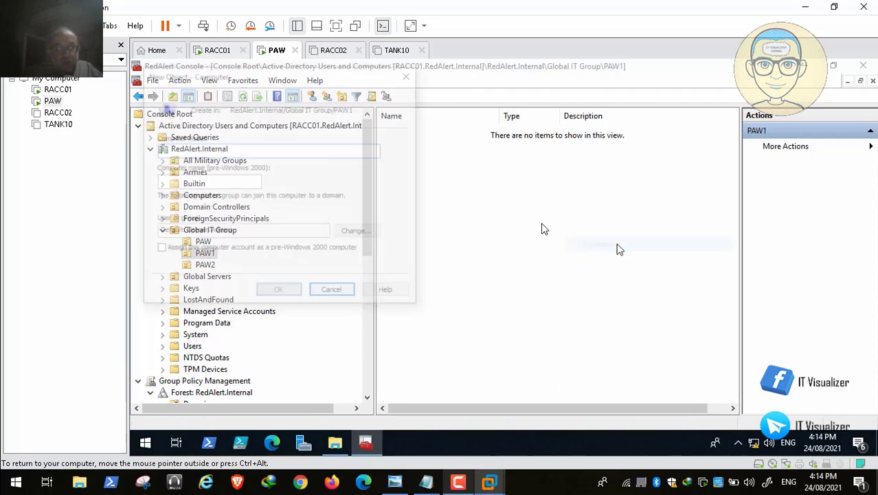
text(PAW1)
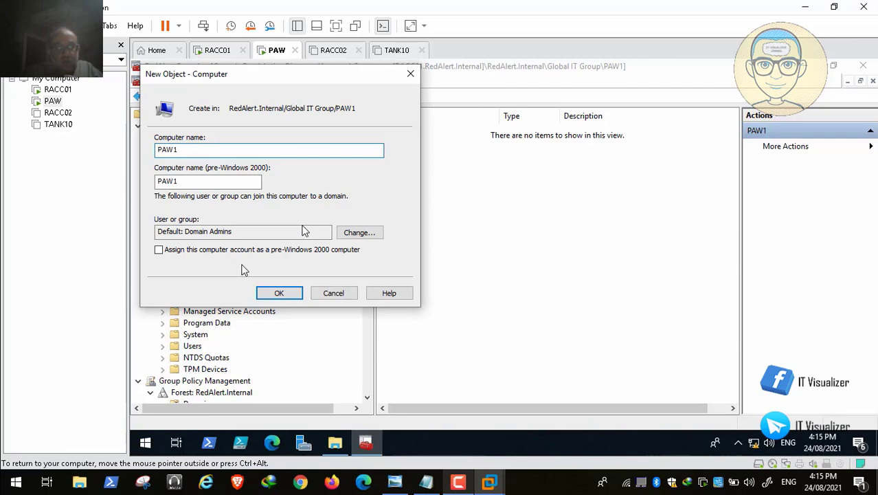
click(288, 294)
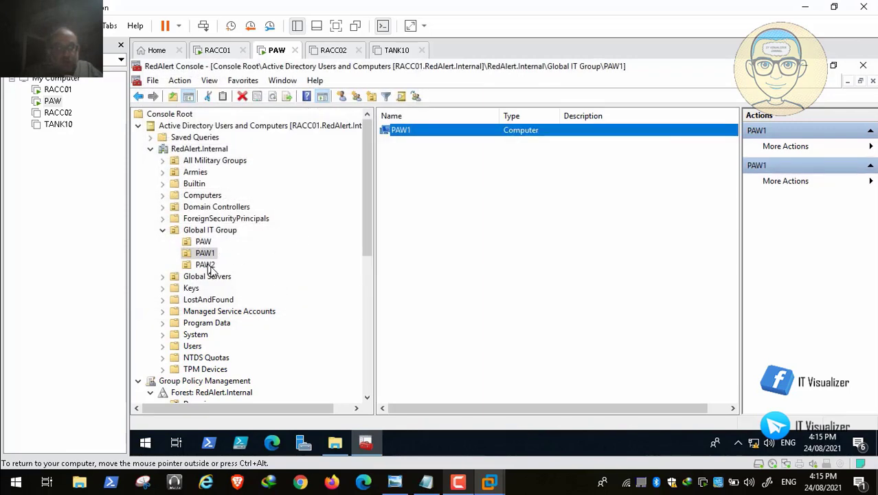
Create computer account PAW2 in Global IT Group's PAW2 OU
click(206, 265)
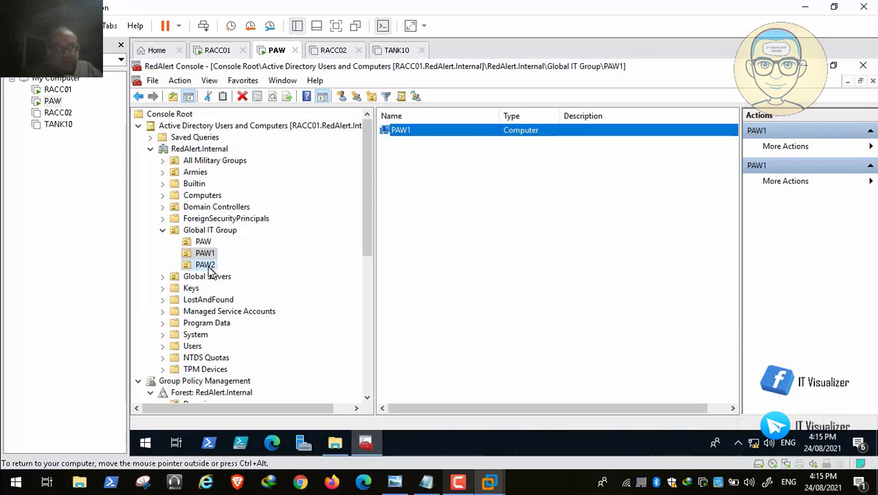
right_click(442, 164)
mouse_move(496, 217)
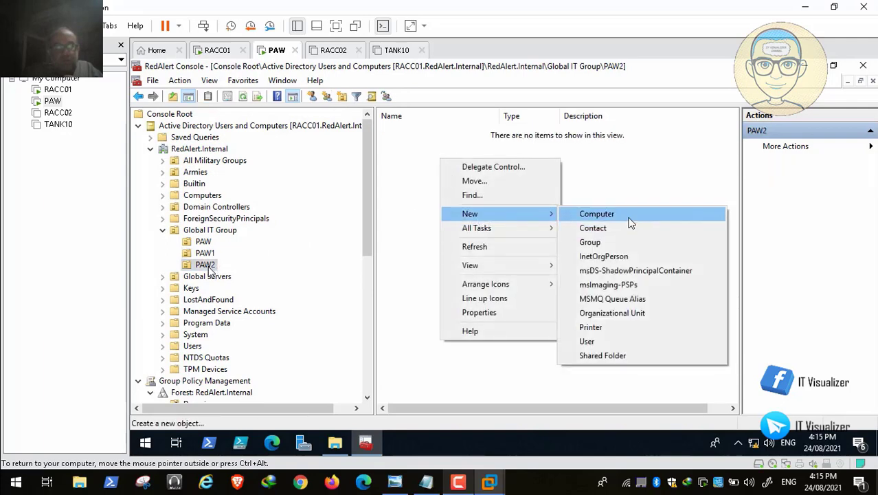
click(628, 219)
text(PAW2)
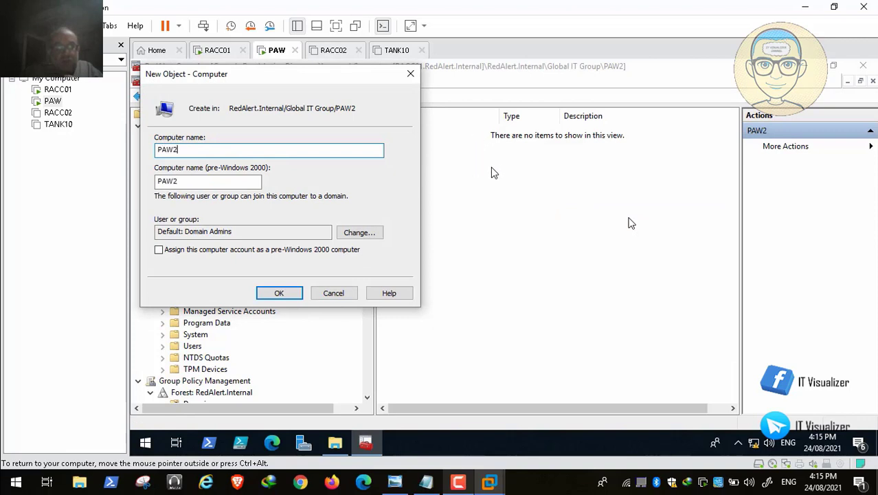
click(285, 294)
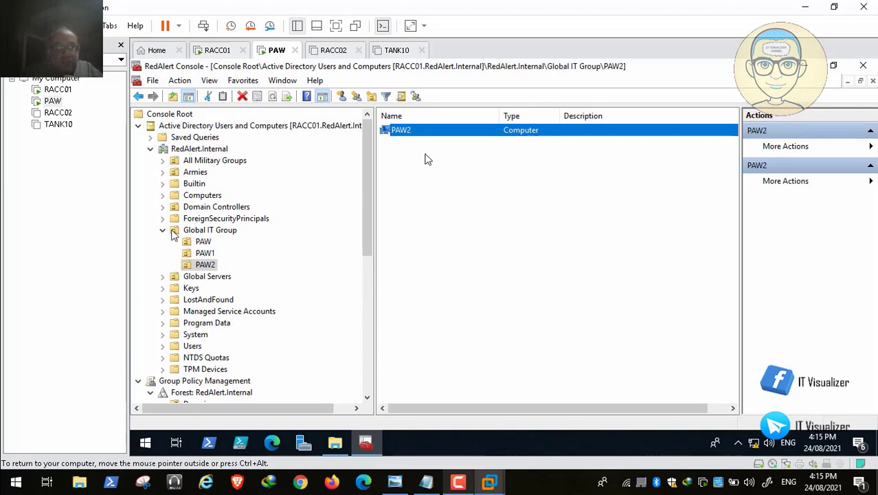
Collapse Global IT Group and expand Armies > Allies > Command Center in the tree
click(163, 230)
click(163, 172)
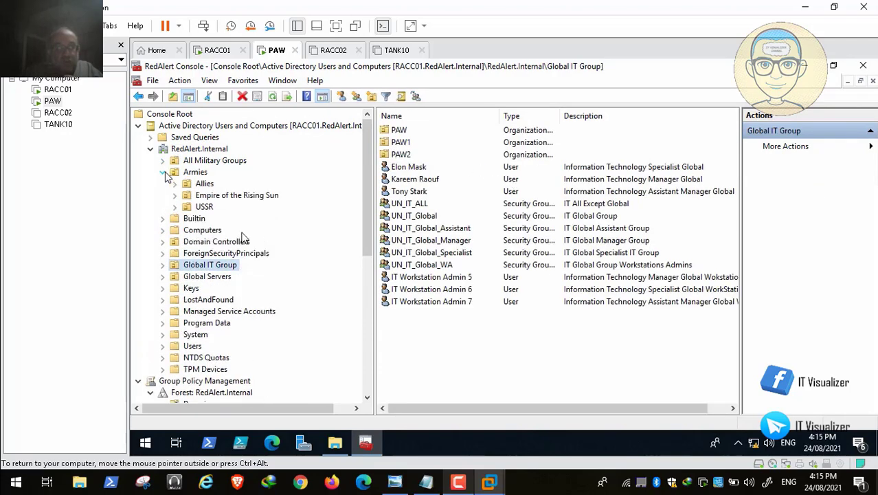
click(176, 183)
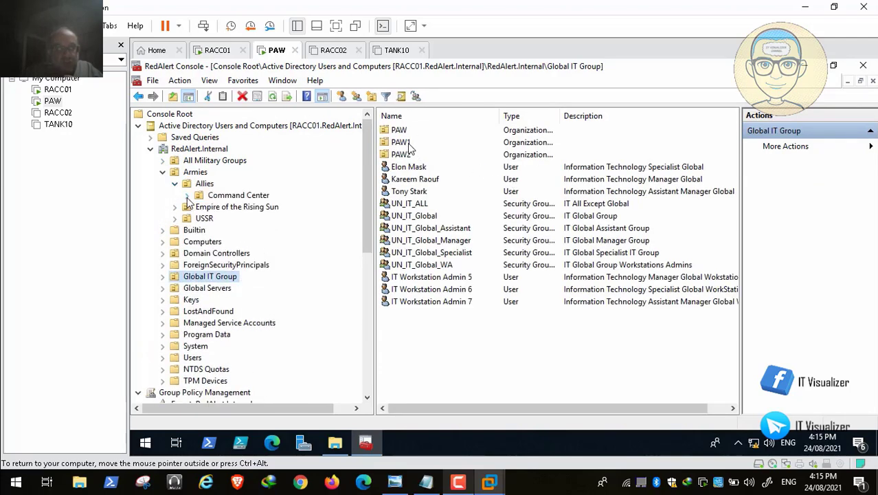
click(186, 195)
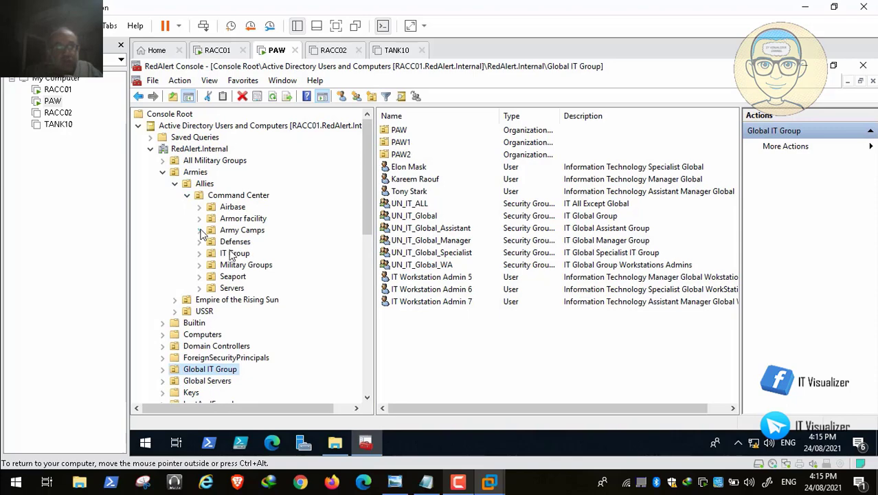
Start a new computer named PAW3 in the Allies IT Group's PAW OU
click(199, 254)
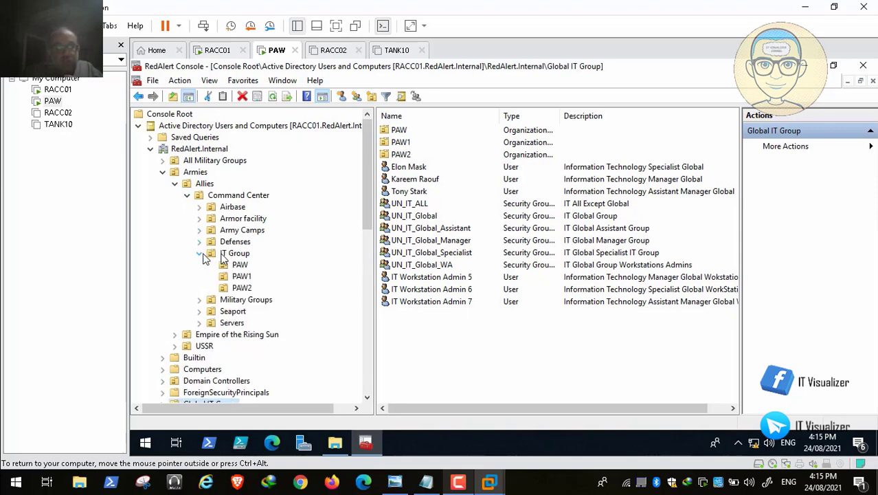
click(240, 265)
right_click(446, 190)
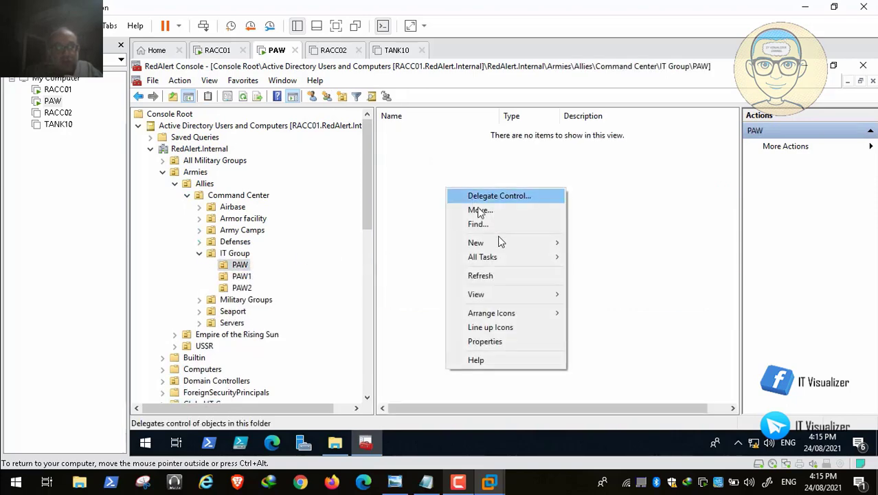
mouse_move(500, 242)
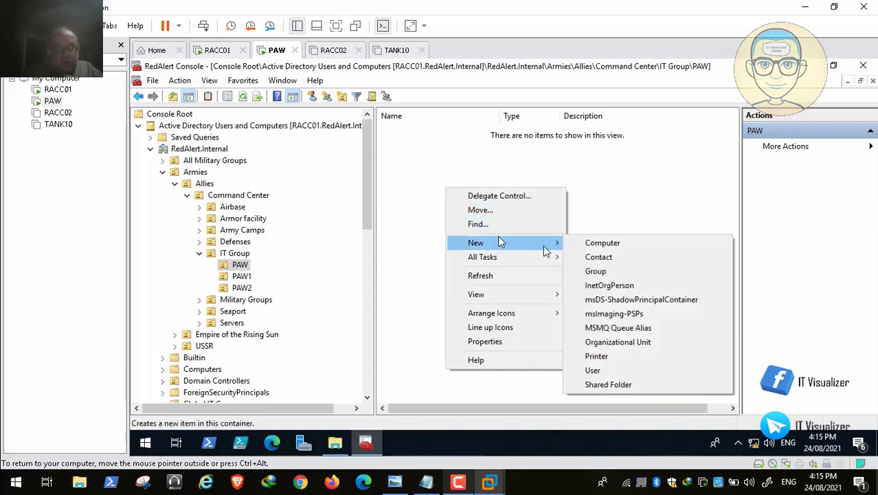
click(603, 244)
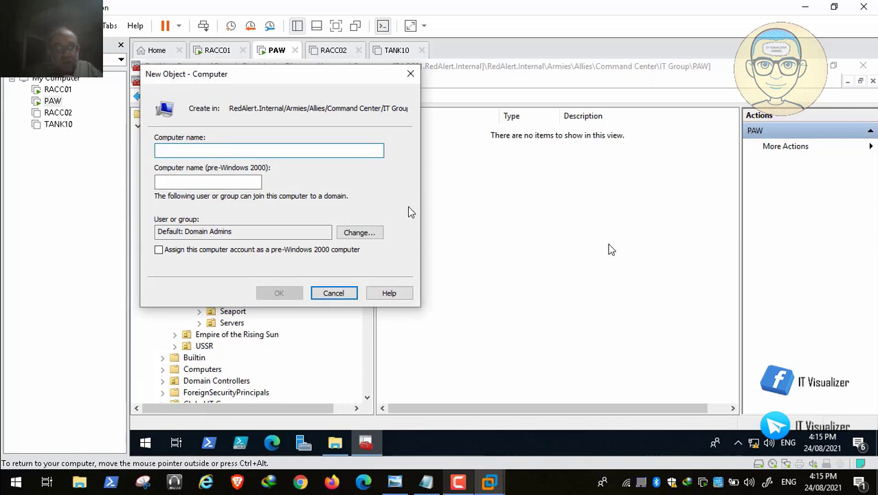
text(PAW3)
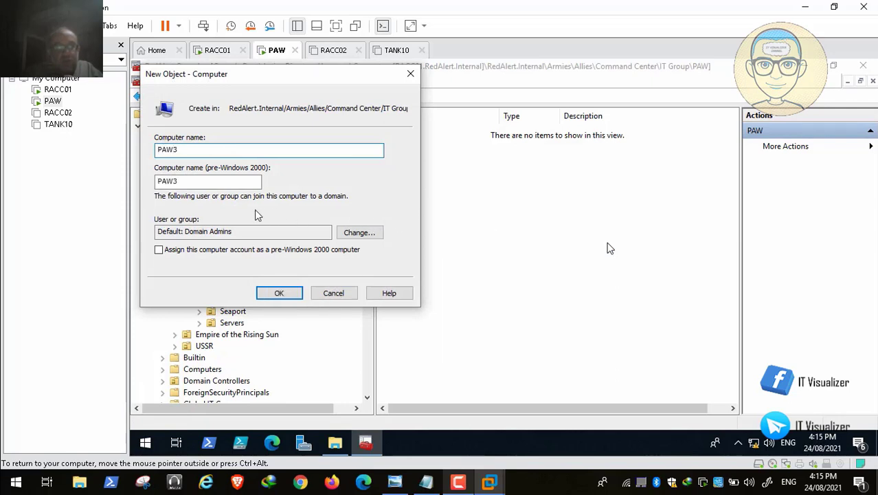
Search for the joining group with 'UN_I' and dismiss the UN_IT matches
click(359, 233)
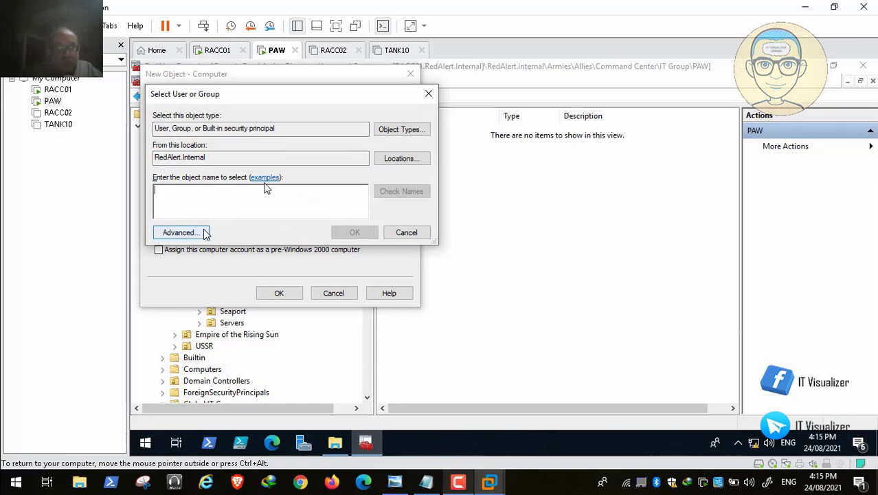
text(UN_IT)
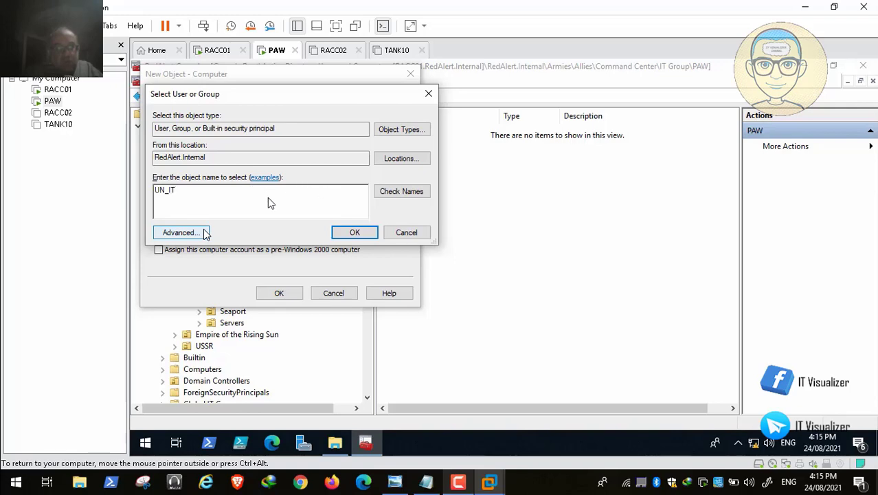
click(404, 191)
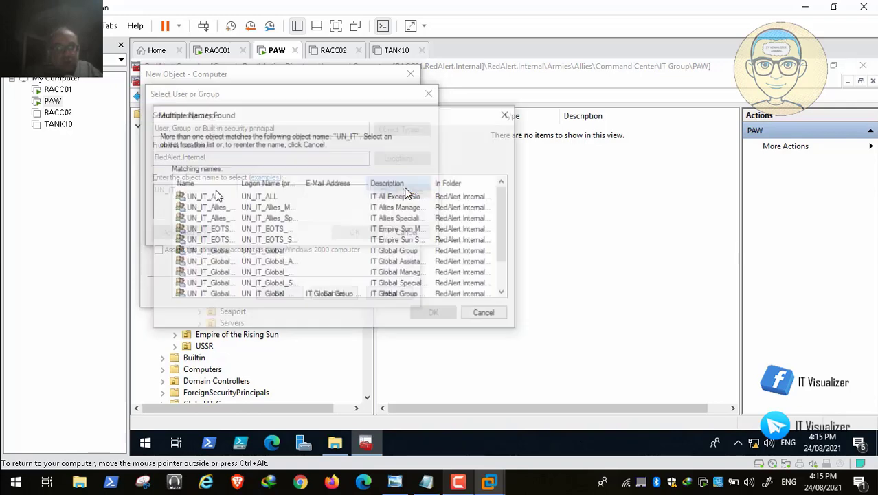
drag(239, 182, 327, 173)
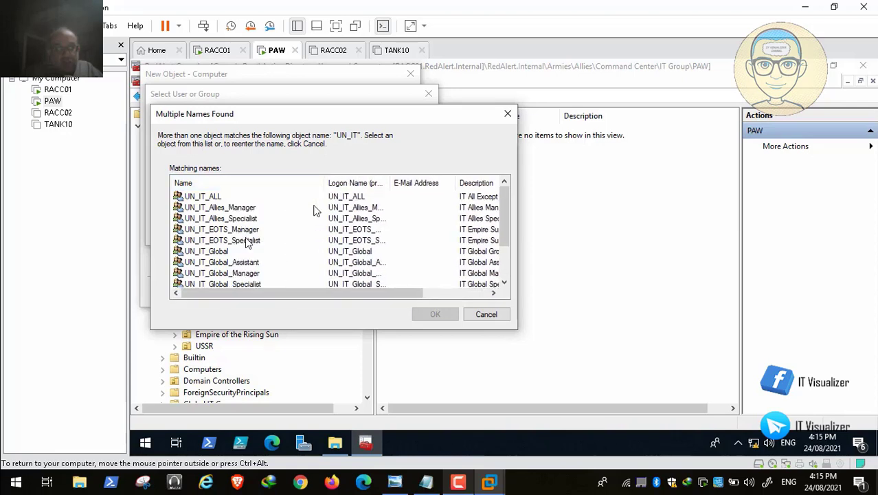
drag(510, 217, 503, 199)
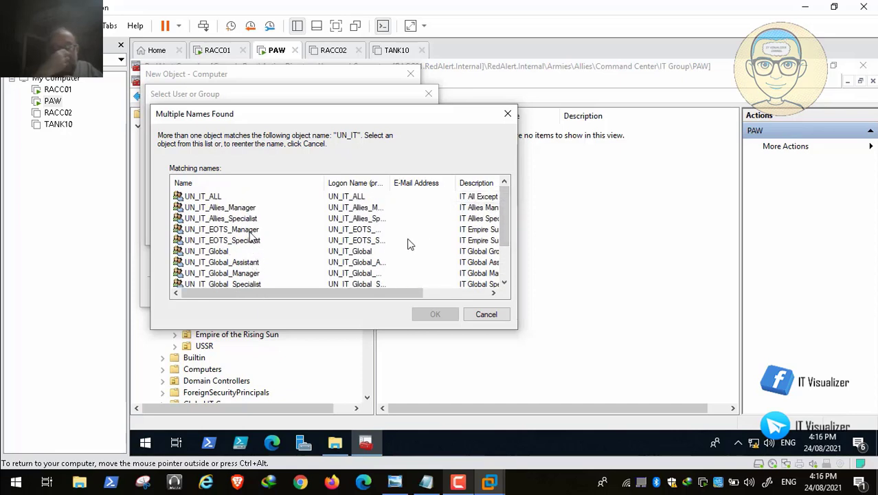
click(486, 314)
Search UN_Allies instead, pick UN_Allies_IT as the joining group, and create PAW3
key(BackSpace)
key(BackSpace)
text(Allies)
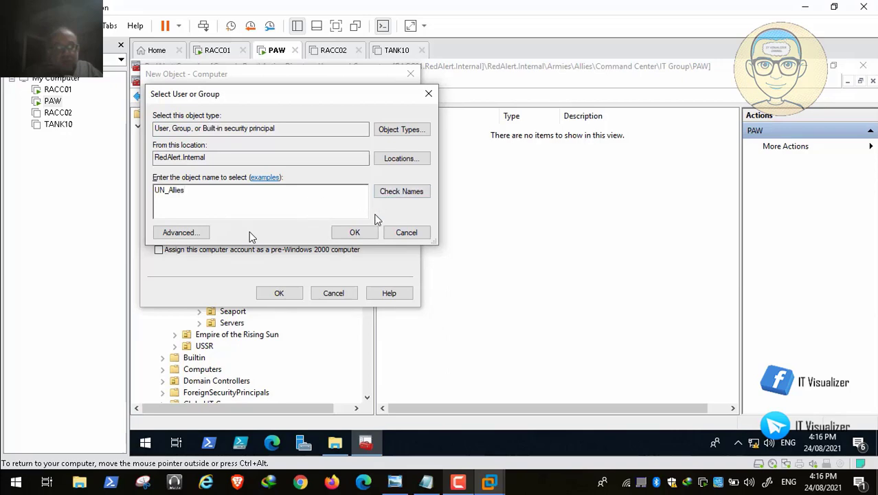
click(403, 192)
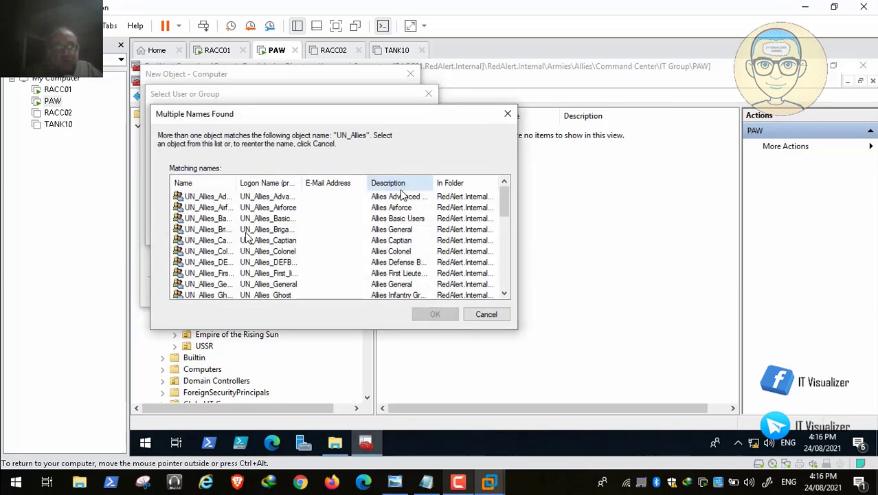
drag(237, 183, 314, 184)
drag(502, 197, 510, 223)
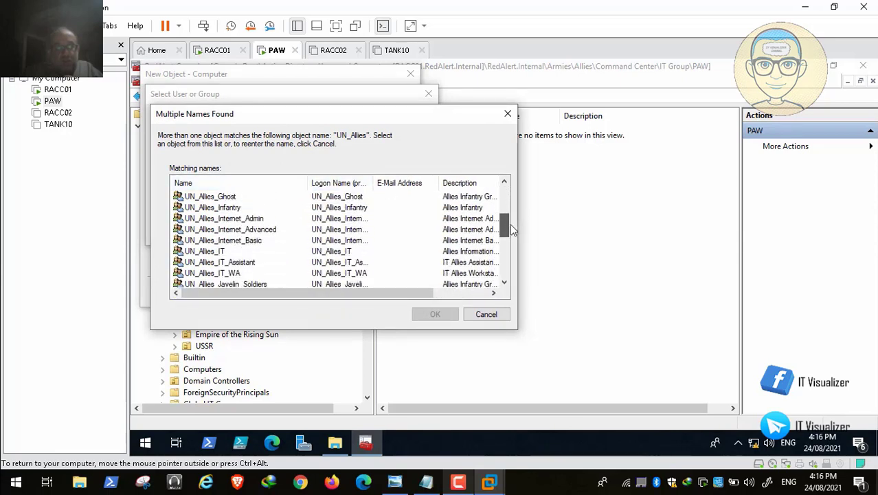
click(225, 252)
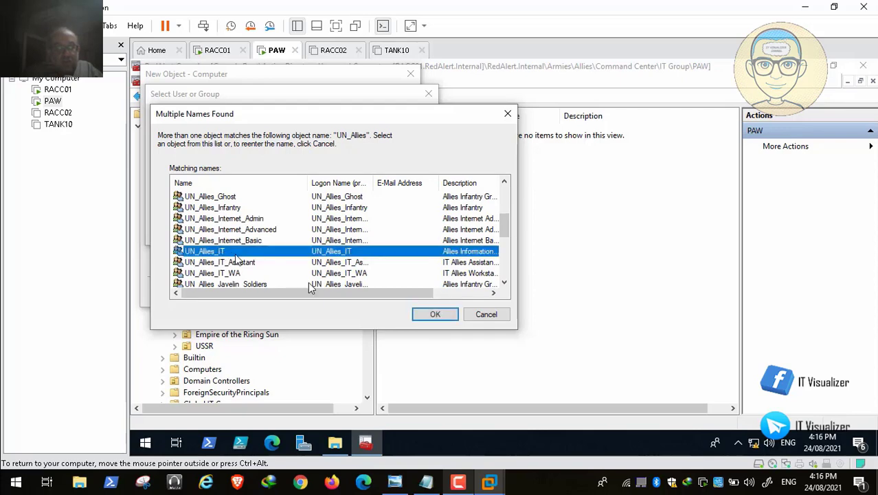
click(429, 315)
click(355, 232)
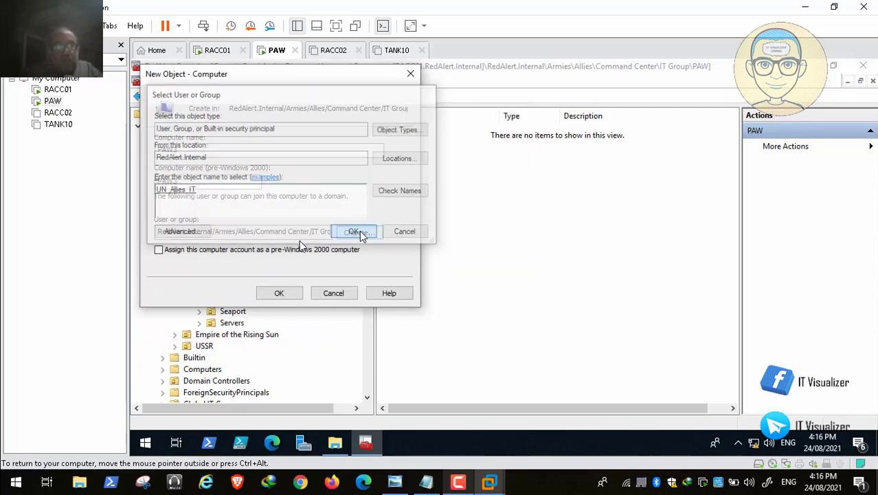
click(279, 293)
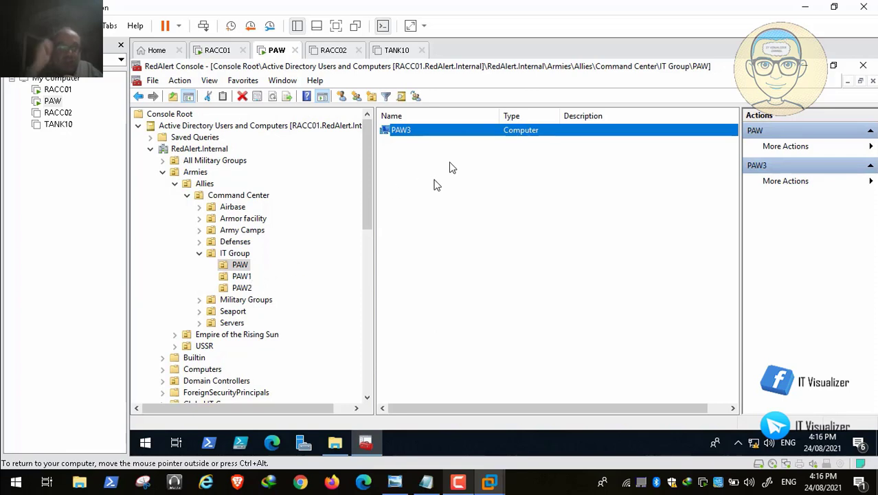
Add computer PAW4 in PAW1, resolving UN_Allies_IT via Check Names as its joining group
click(241, 276)
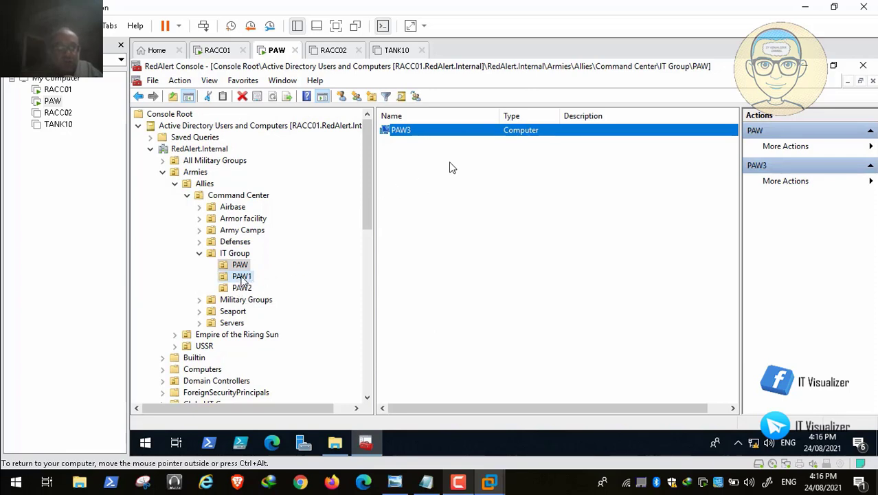
right_click(451, 167)
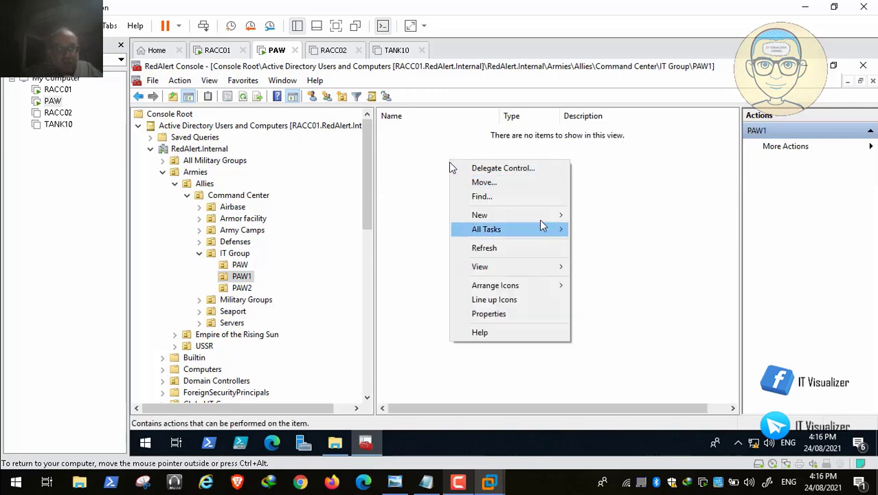
mouse_move(546, 216)
click(609, 220)
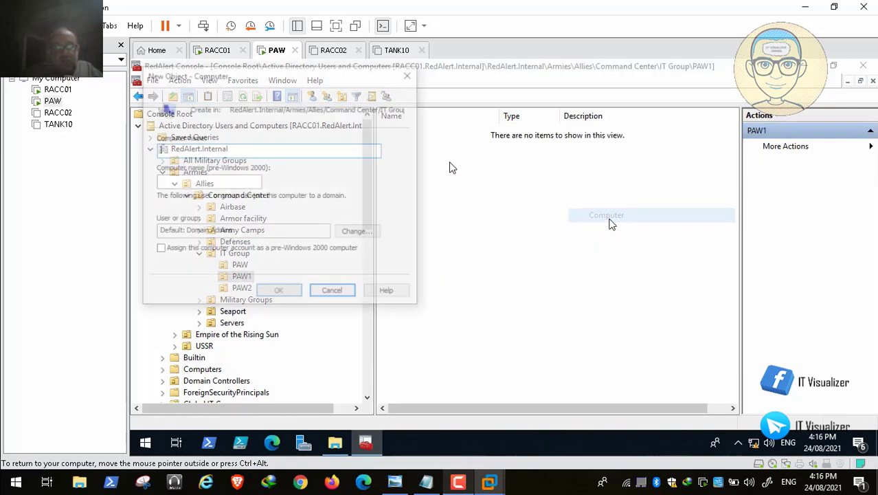
text(PAW4)
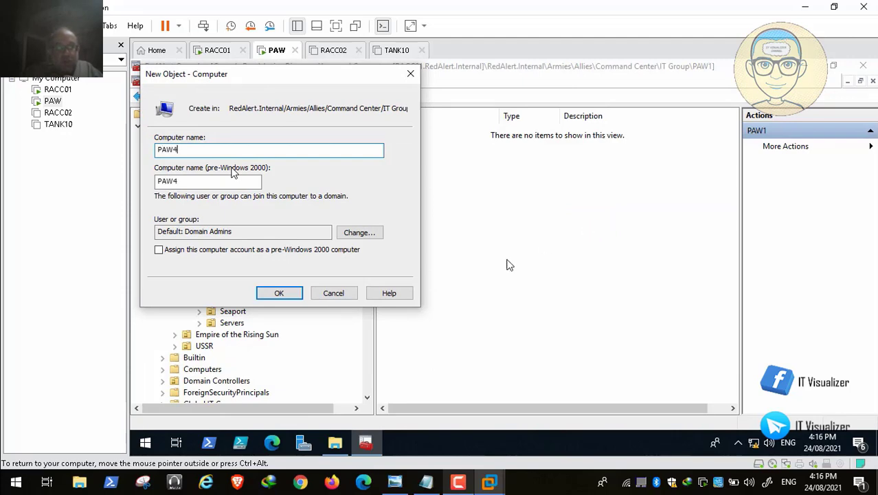
click(359, 232)
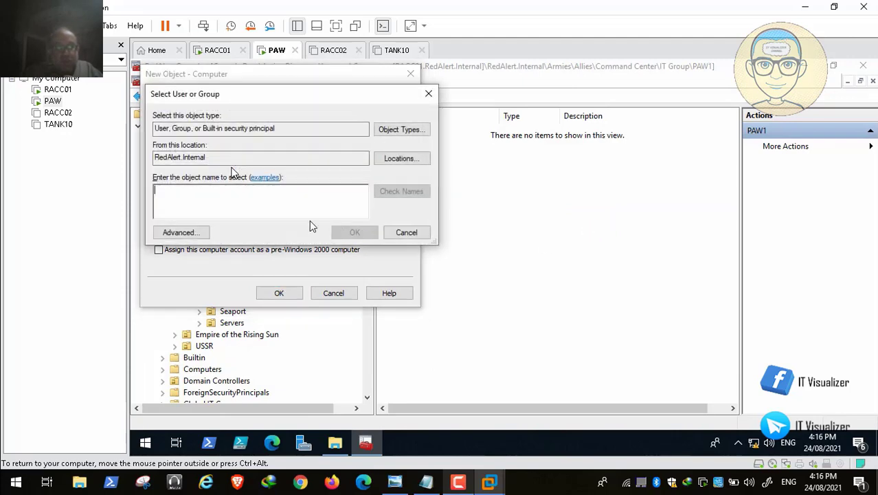
text(UN_)
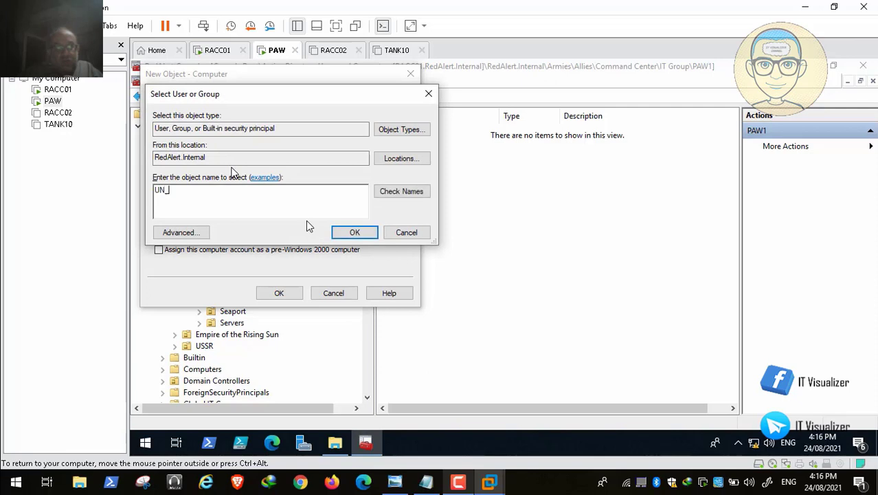
text(Allies_IT)
click(412, 191)
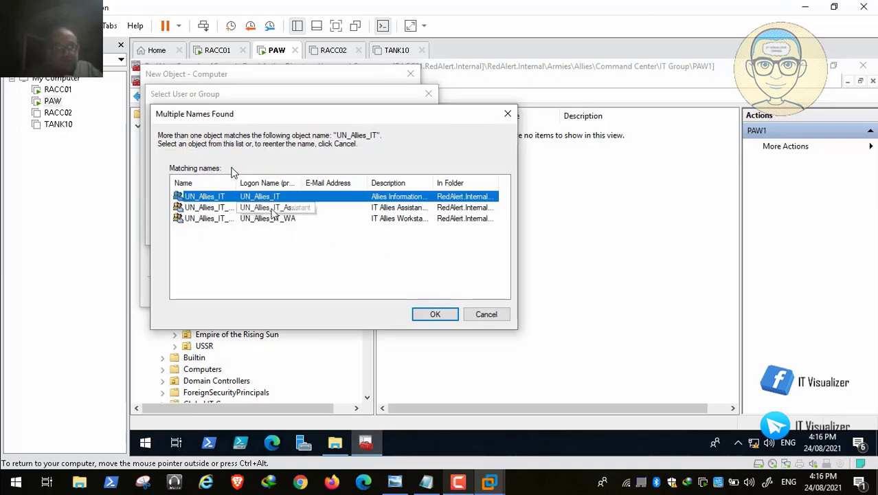
click(435, 314)
click(356, 234)
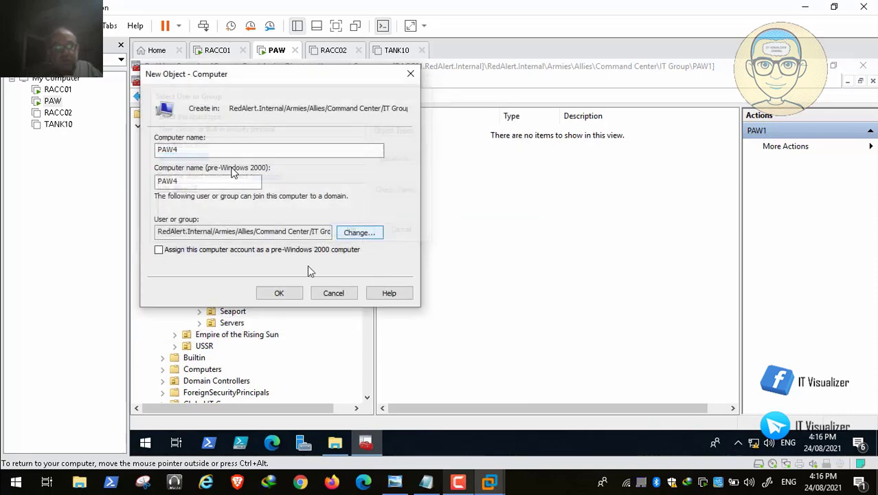
click(281, 294)
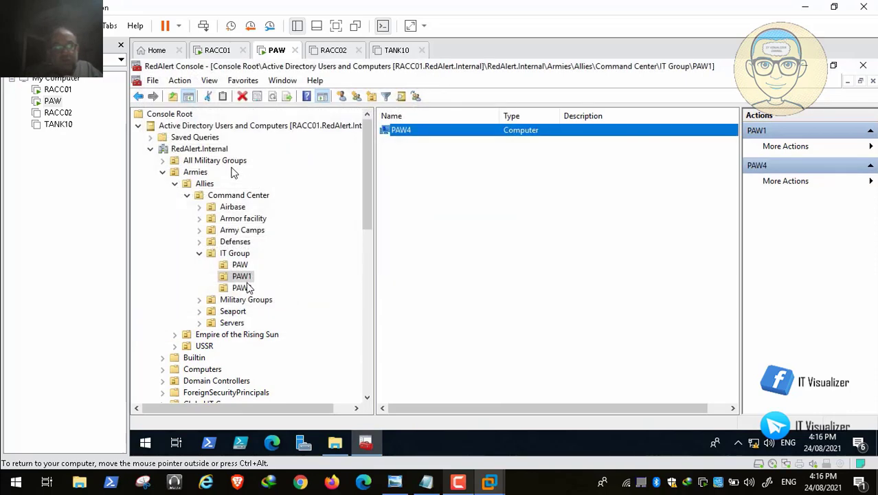
Add computer PAW5 in PAW2 with UN_Allies_IT as joining group, then collapse IT Group
click(253, 288)
right_click(444, 164)
mouse_move(498, 216)
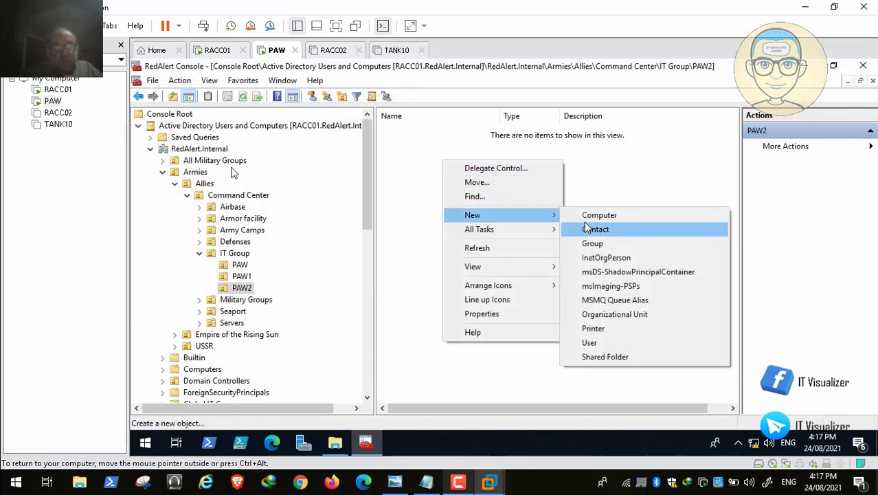
click(598, 217)
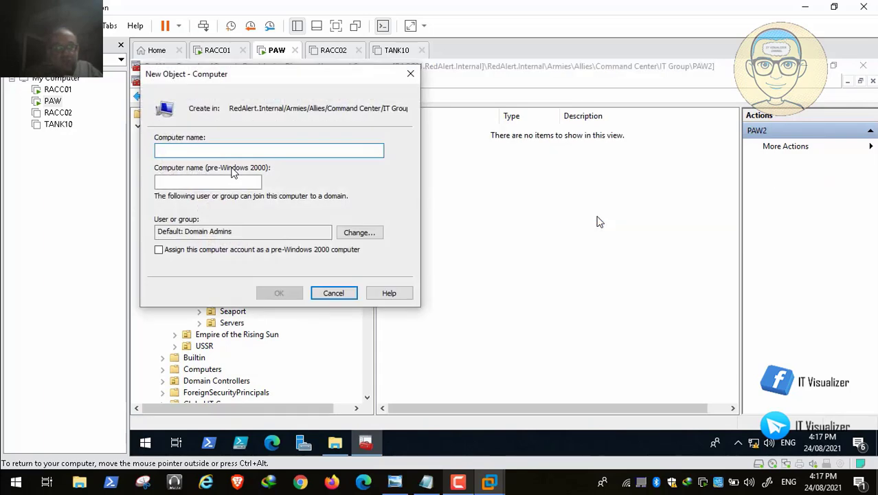
text(PAW5)
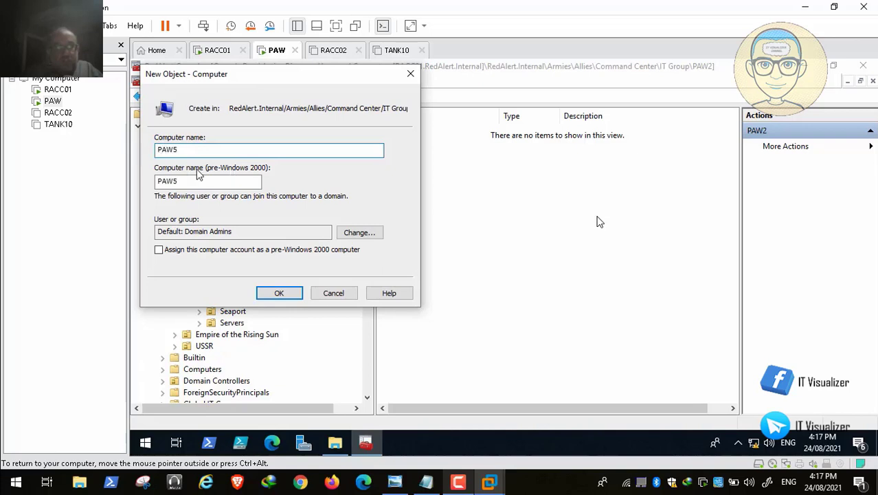
click(354, 235)
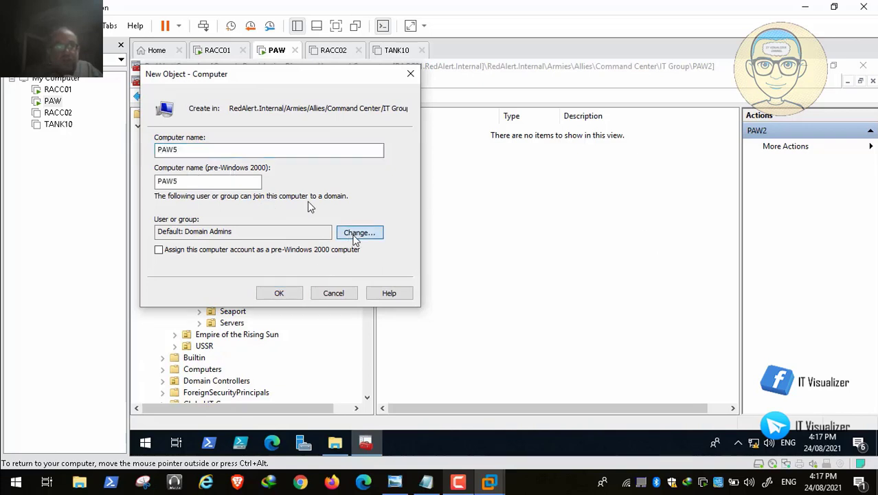
text(U)
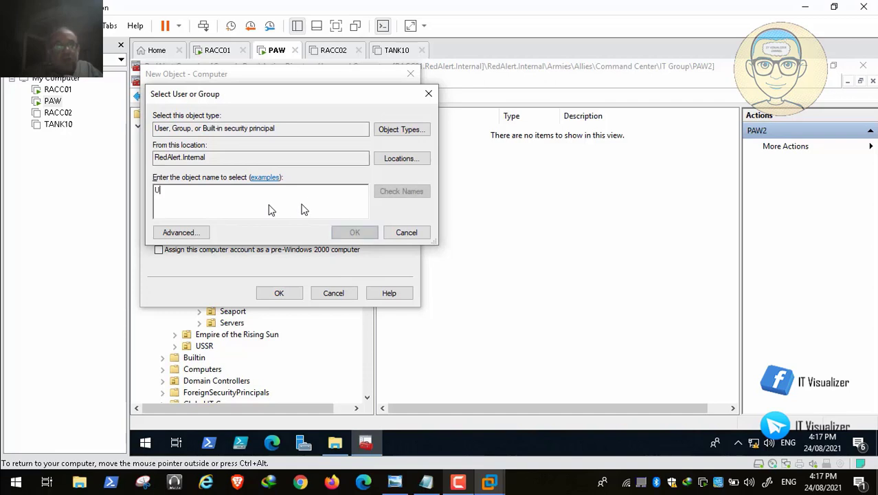
text(N_Allies_IT)
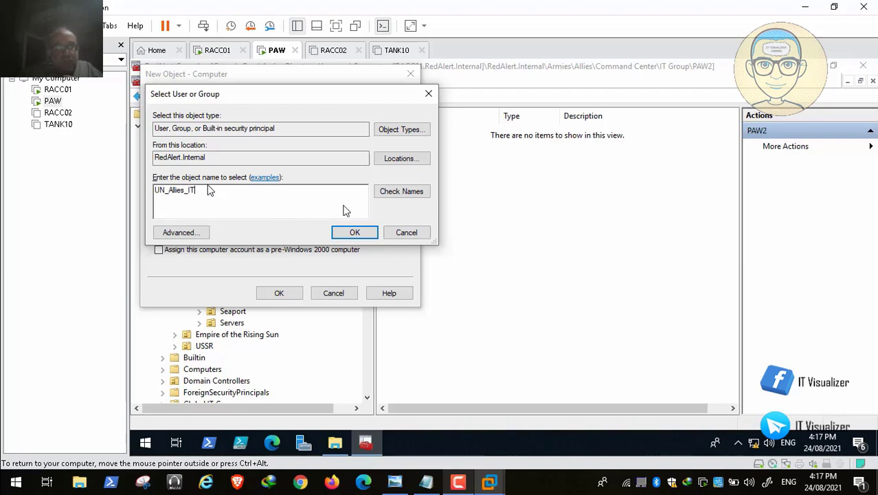
click(404, 193)
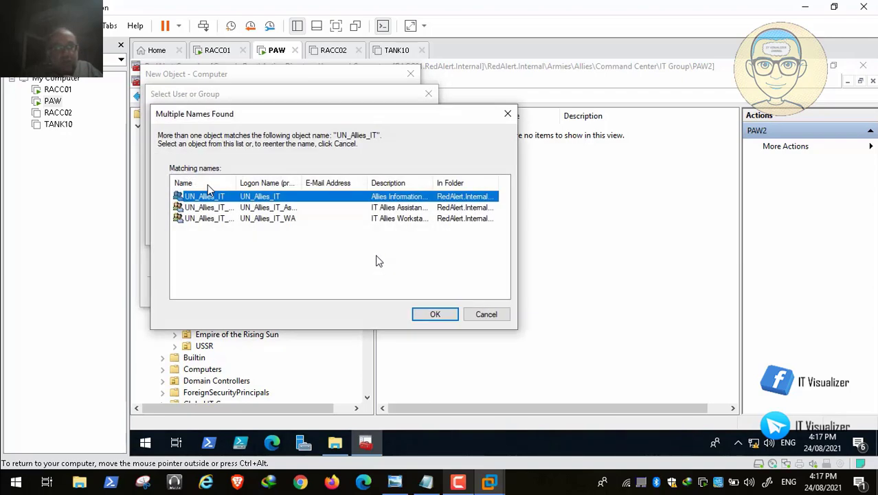
click(432, 316)
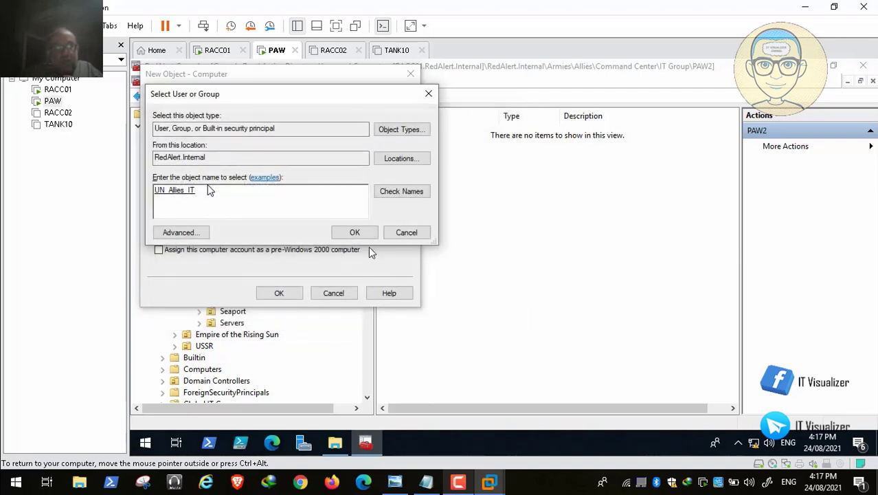
click(355, 234)
click(288, 292)
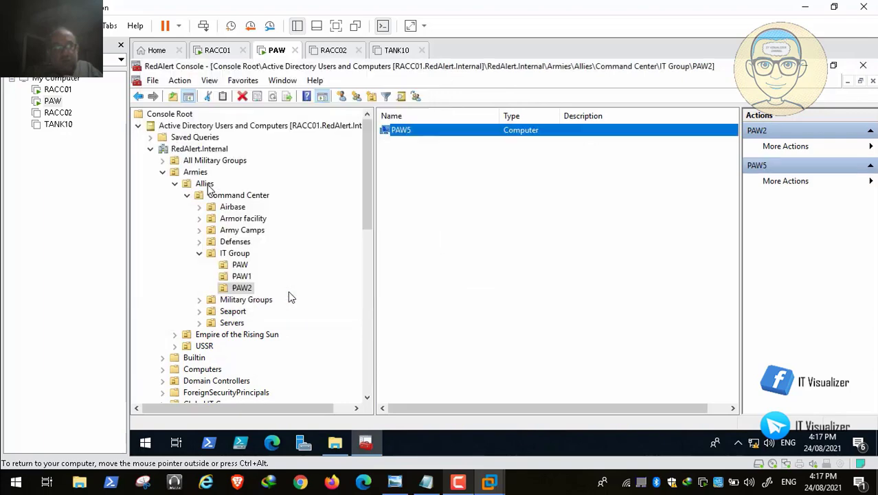
click(200, 253)
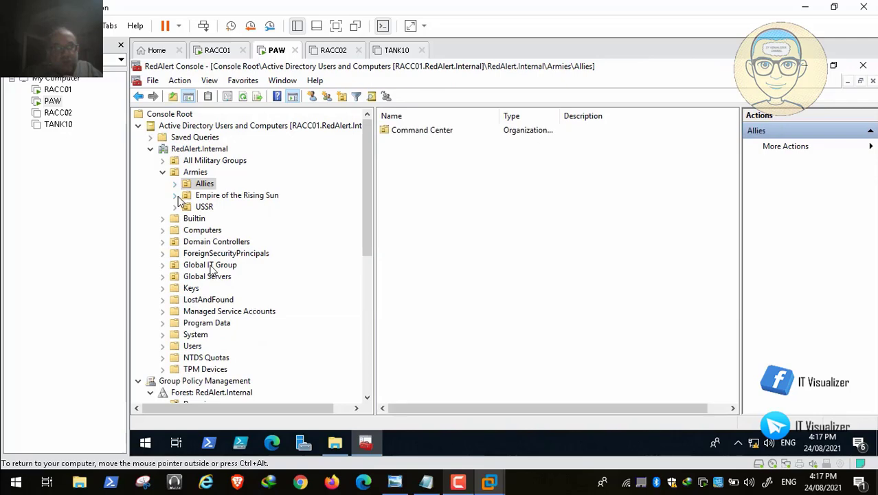
Collapse the Allies branch and scrub the video seek bar back to the computer creation at 39:31
click(175, 195)
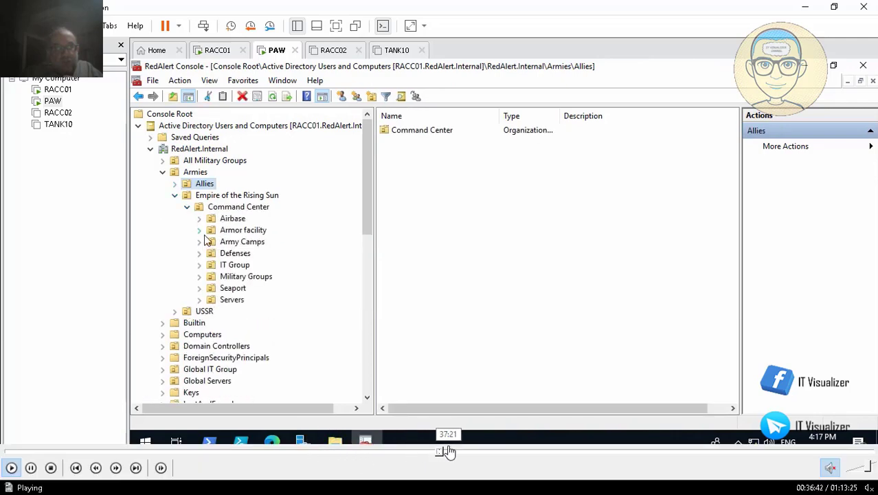
click(484, 453)
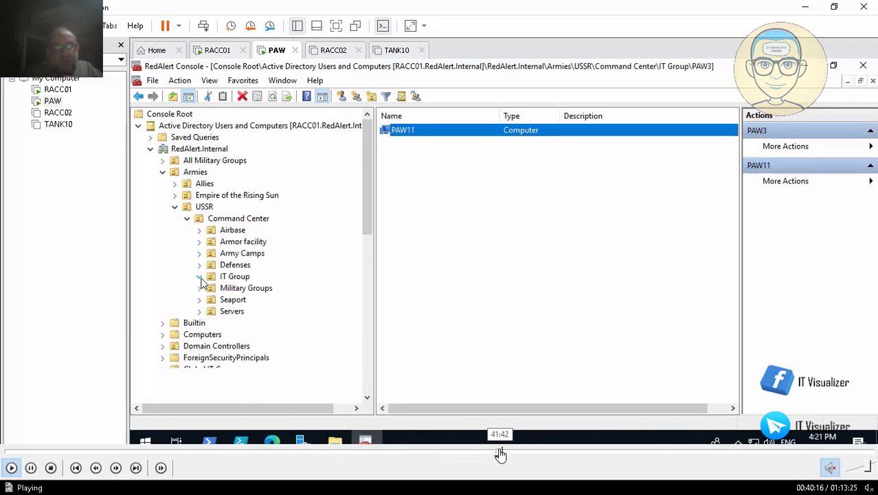
click(499, 453)
click(513, 452)
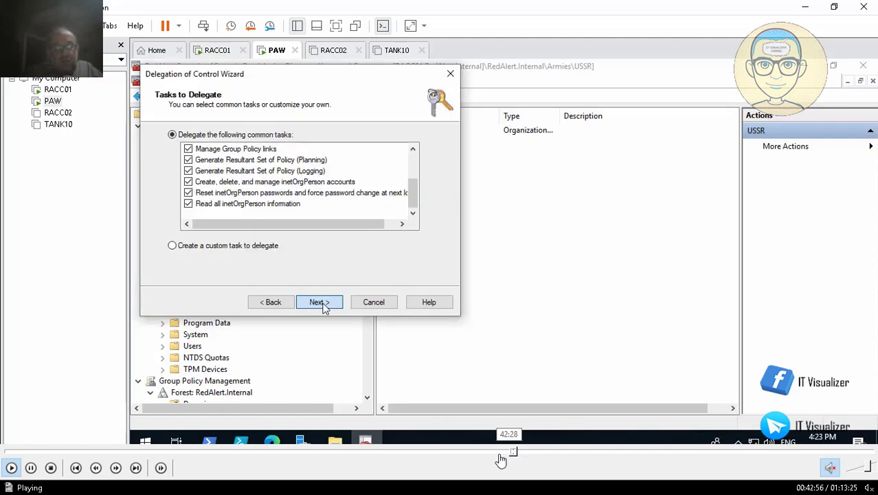
click(500, 453)
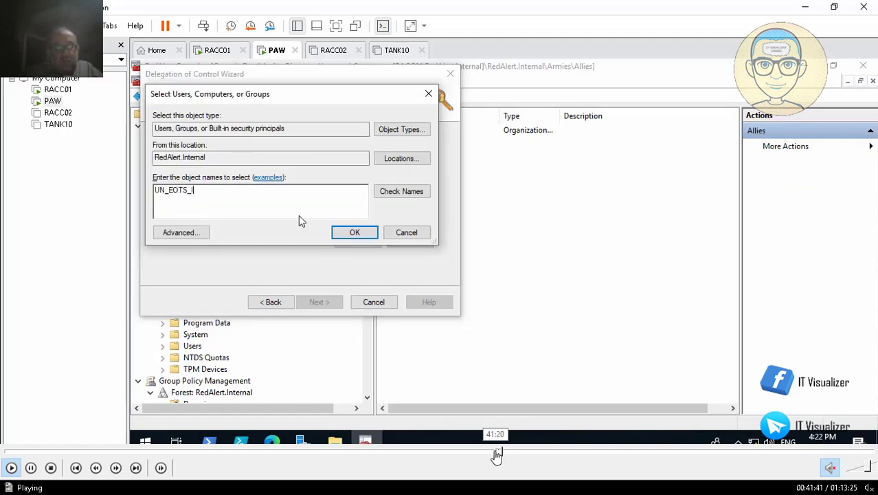
click(499, 454)
click(499, 453)
click(498, 453)
click(494, 454)
click(488, 454)
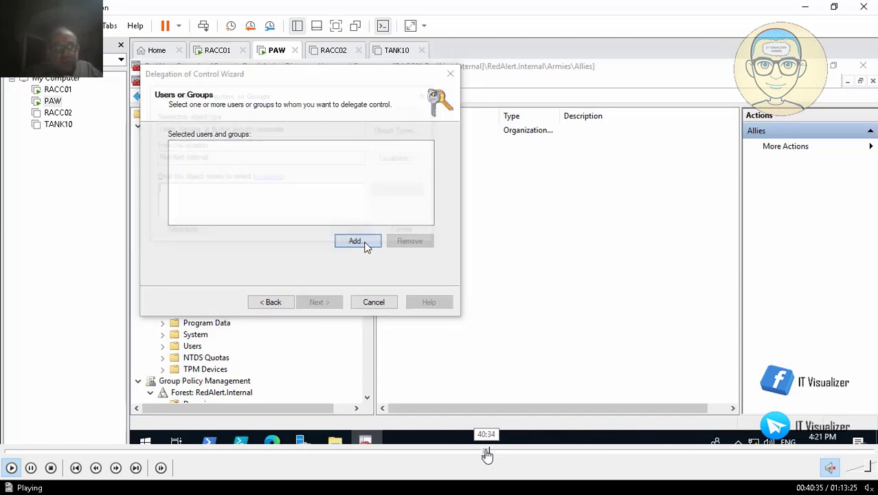
click(481, 454)
click(476, 453)
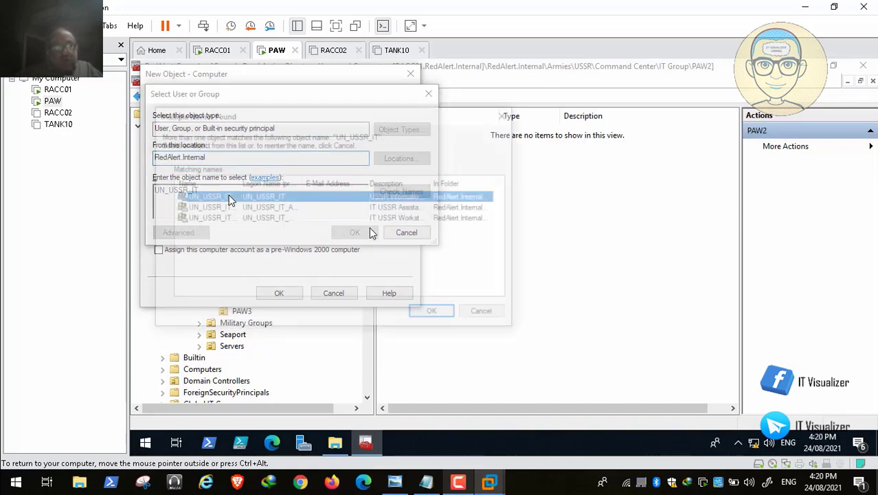
Accept UN_USSR_IT for PAW10, then start a new computer named PAW11 in the PAW3 unit
click(435, 314)
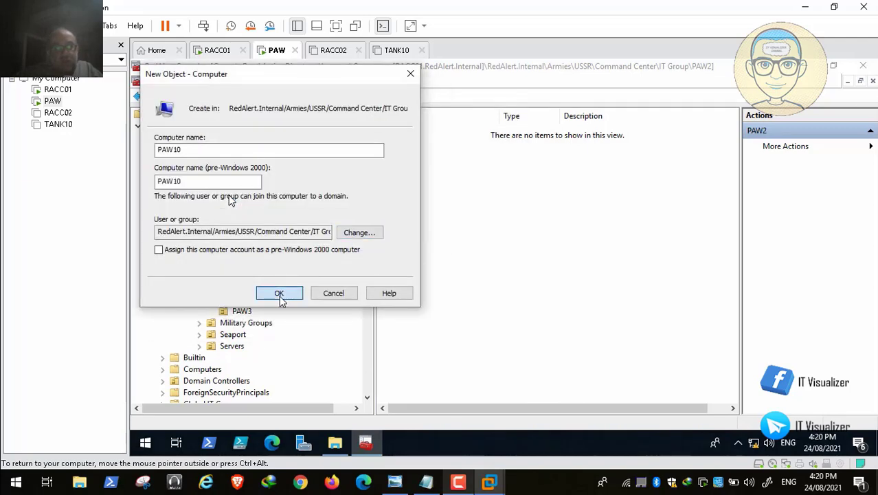
click(241, 310)
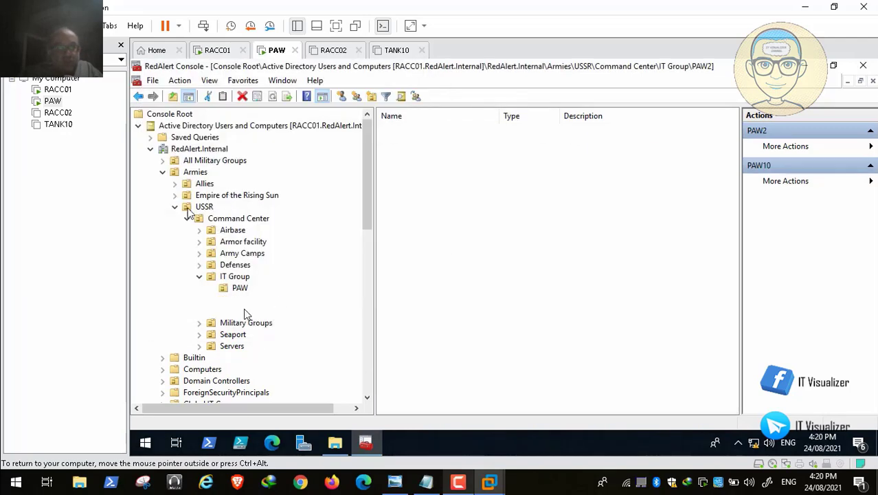
right_click(475, 153)
mouse_move(536, 204)
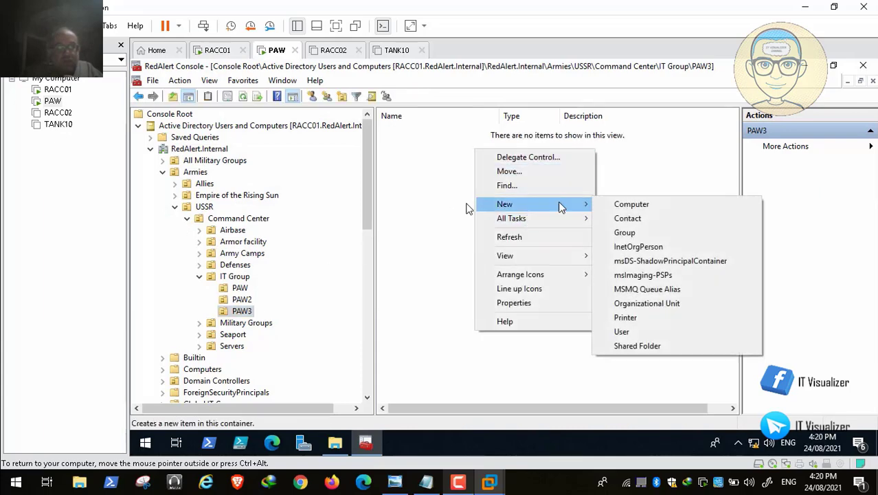
click(621, 205)
text(PAW11)
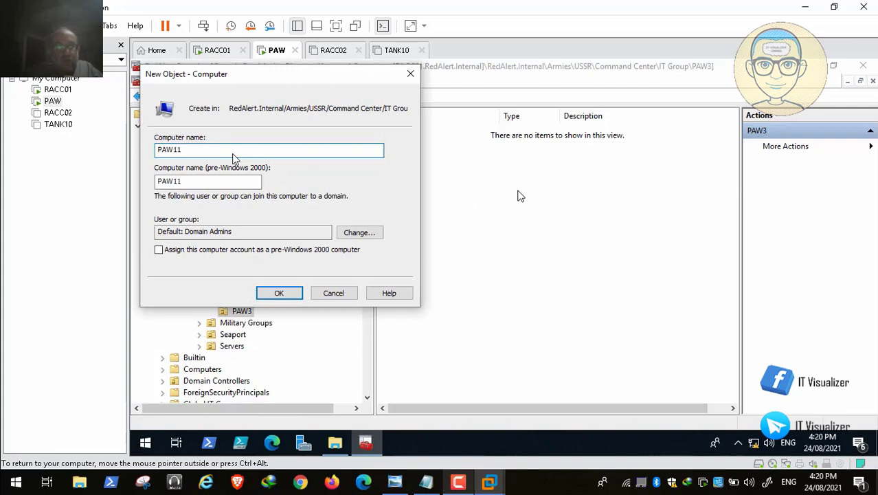
Set UN_USSR_IT as PAW11's joining group, create the computer, and collapse IT Group
click(359, 233)
text(UN_EO)
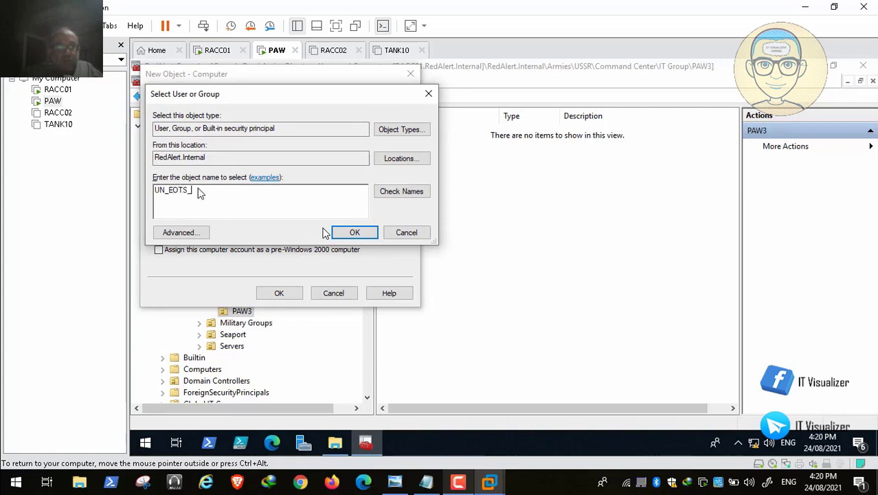
text(TS_)
key(BackSpace)
key(BackSpace)
text(USSR_)
click(400, 193)
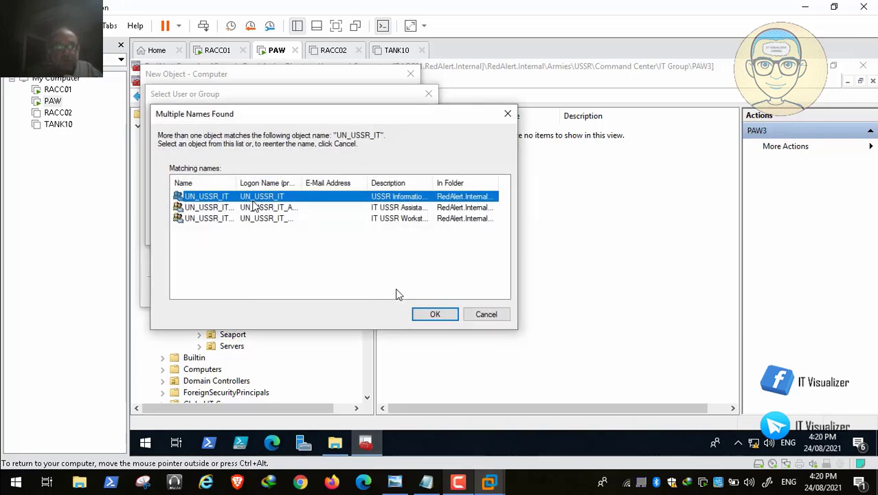
click(433, 314)
click(351, 233)
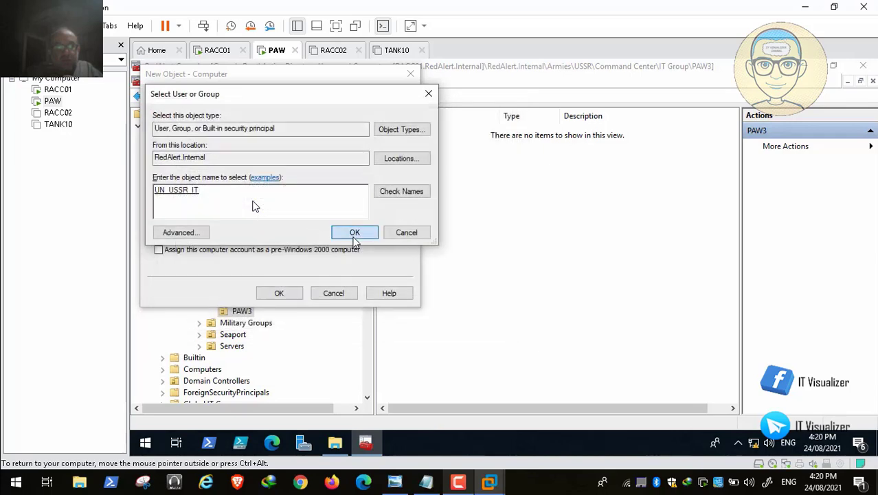
click(279, 293)
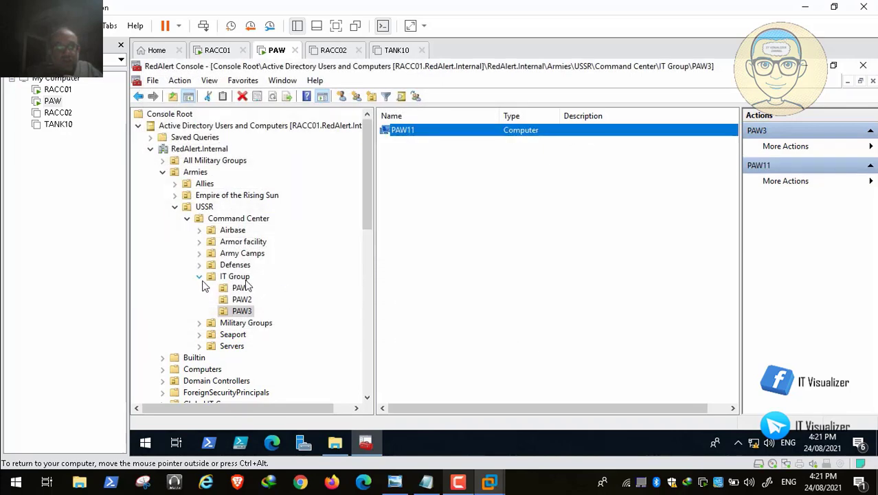
click(200, 277)
Collapse USSR and launch the Delegation of Control Wizard on the Allies unit
click(176, 207)
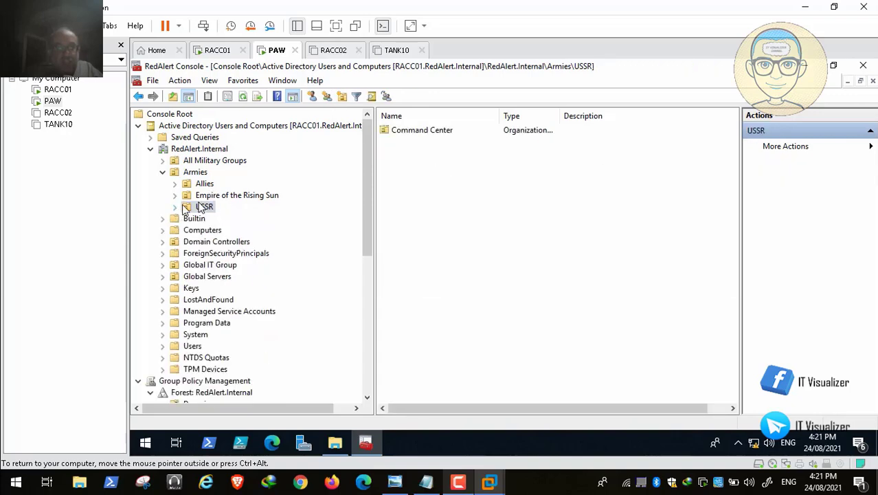
click(174, 185)
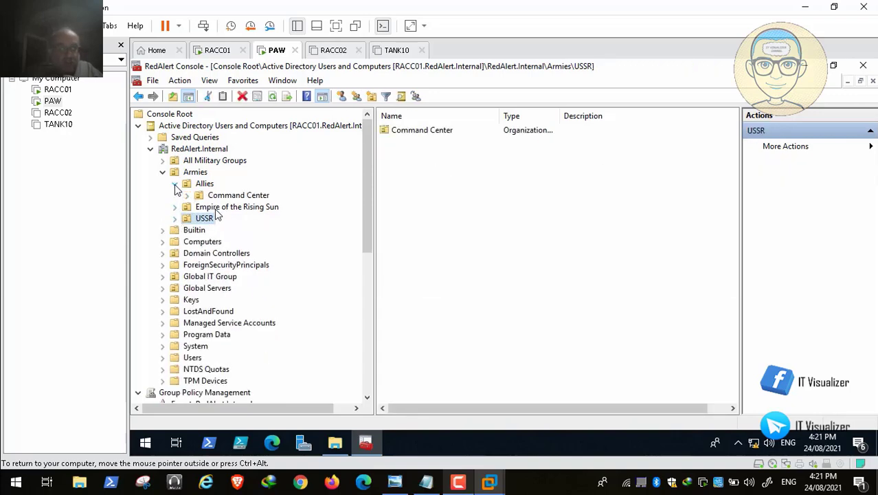
click(175, 185)
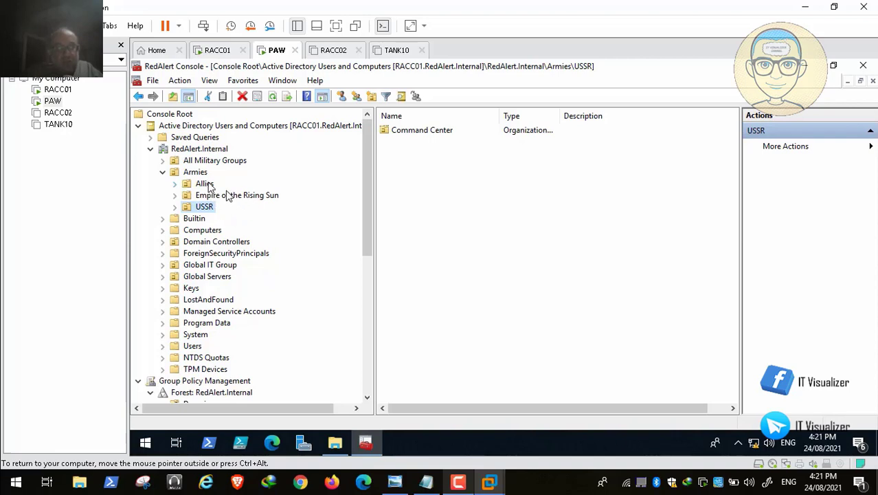
click(176, 185)
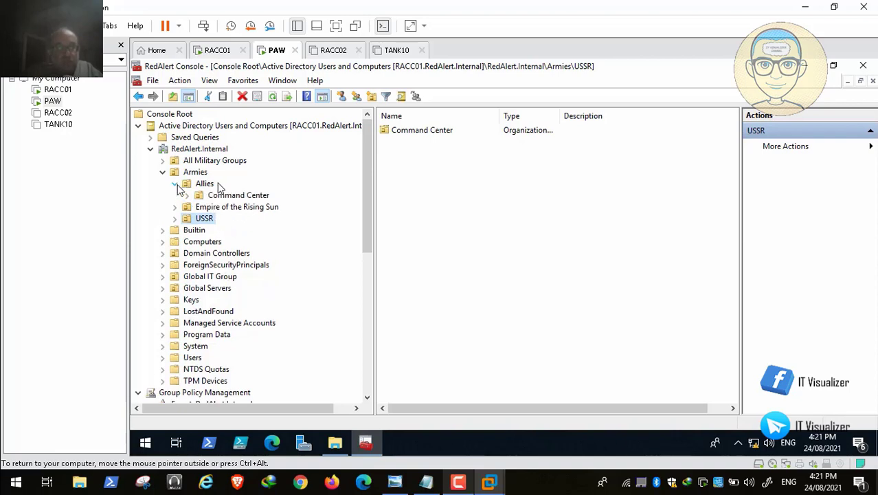
click(176, 185)
click(205, 184)
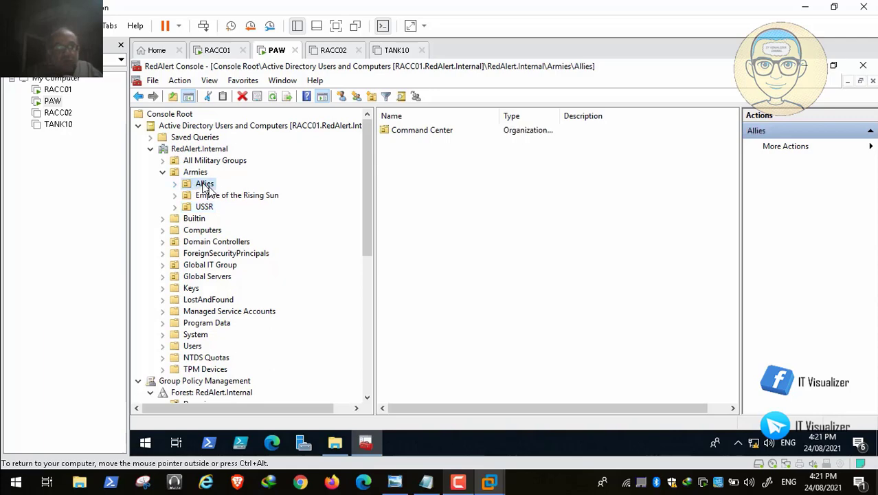
right_click(205, 185)
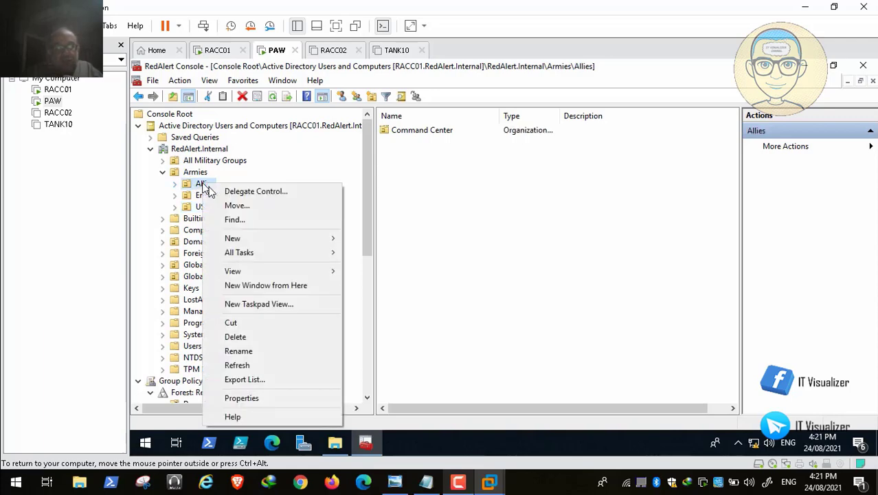
click(245, 192)
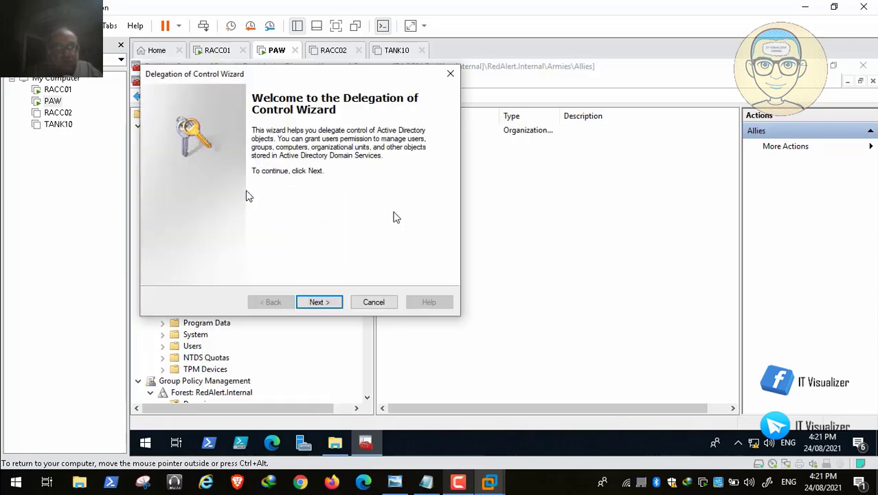
Add UN_Allies_IT as the delegated group and advance to the Tasks to Delegate page
click(320, 302)
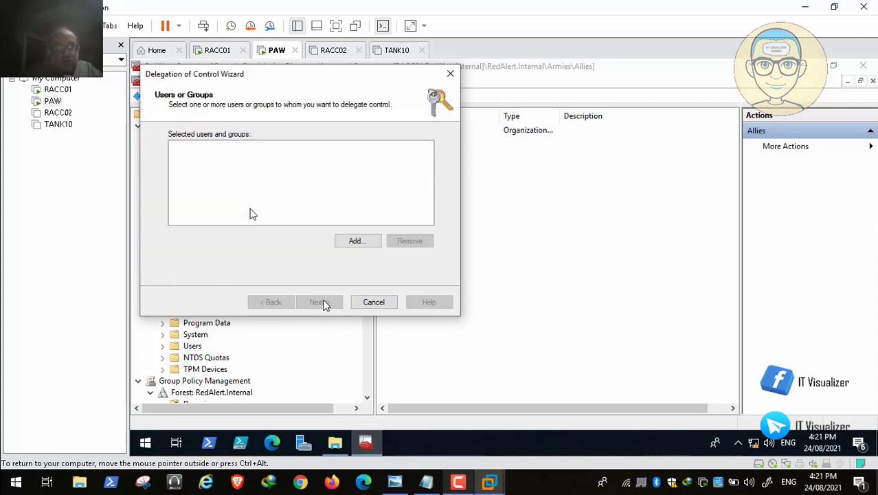
click(357, 241)
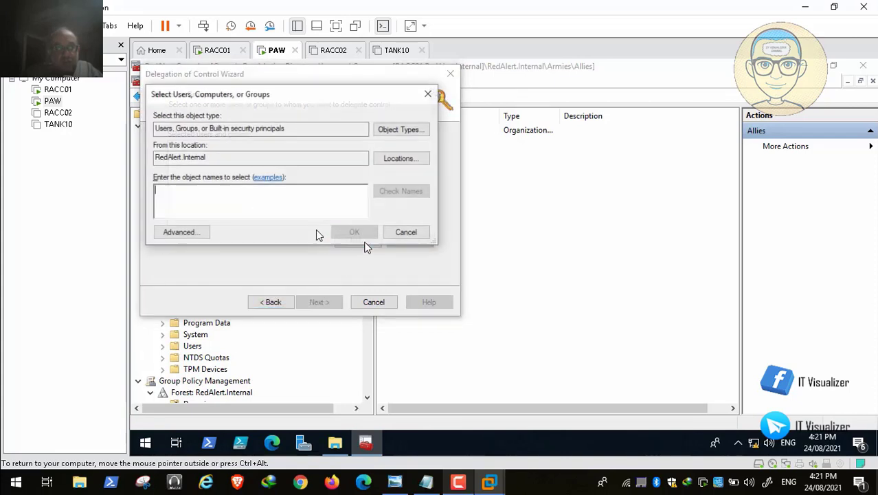
text(UN)
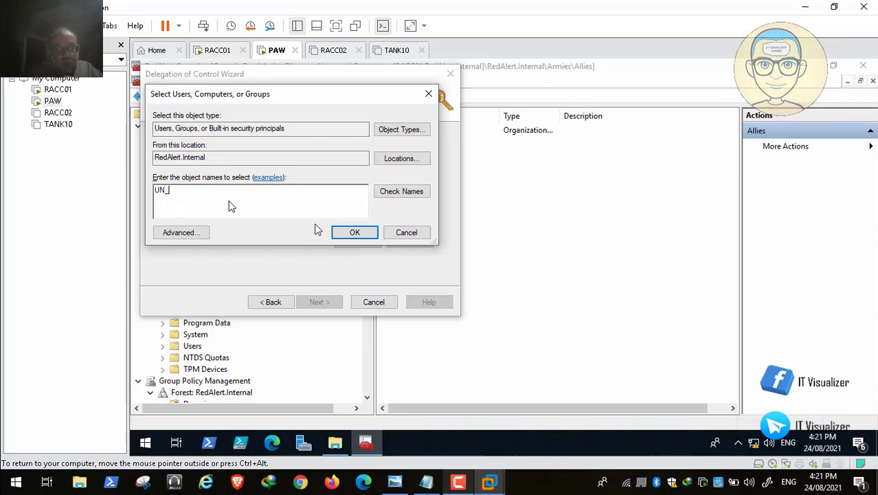
text(_Allies_IT)
click(402, 191)
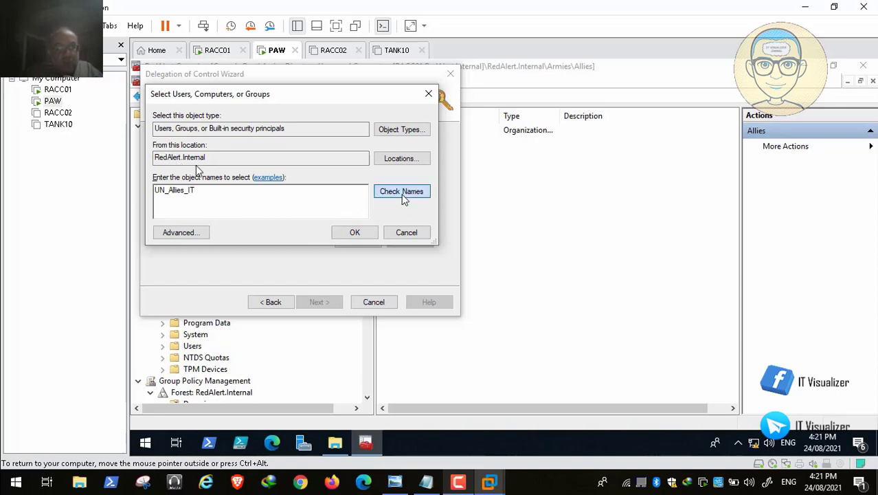
click(439, 317)
click(352, 231)
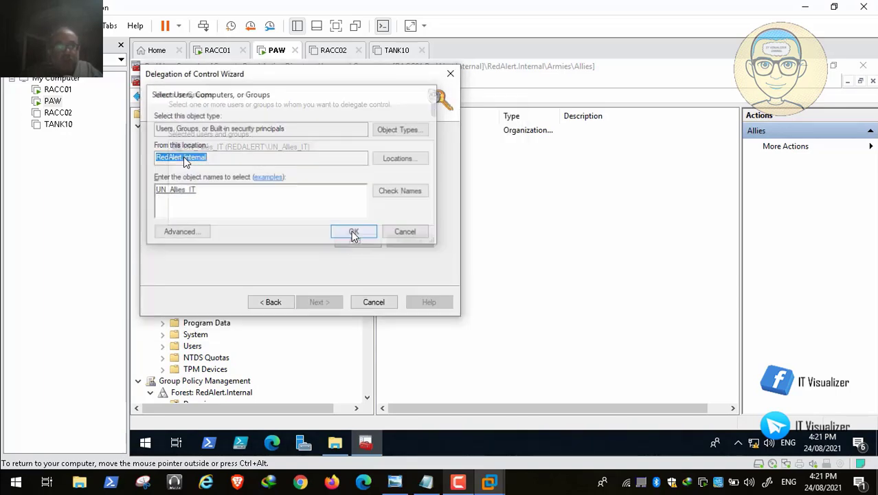
click(321, 302)
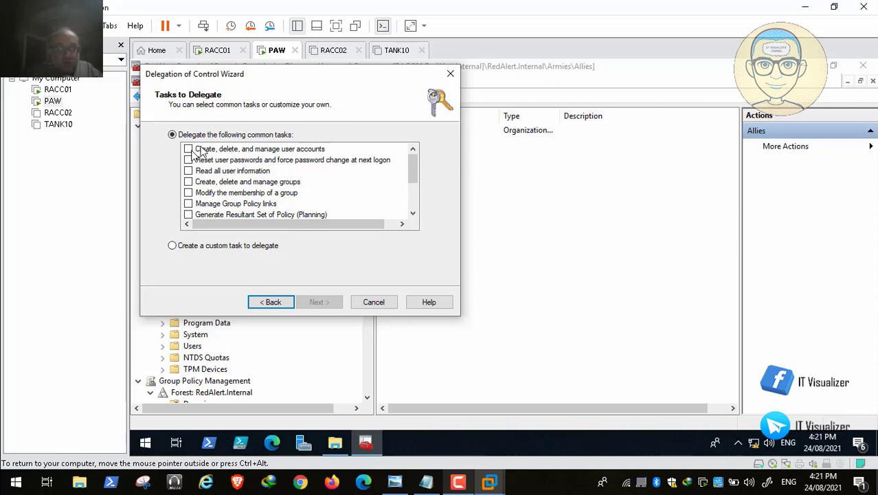
Finish the Delegation of Control wizard, granting UN_Allies_IT control of the Allies OU
mouse_move(22, 487)
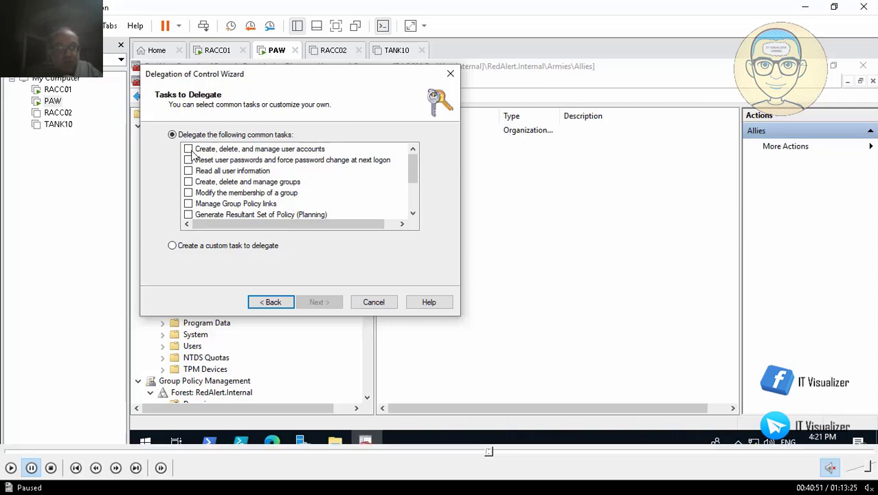
click(11, 468)
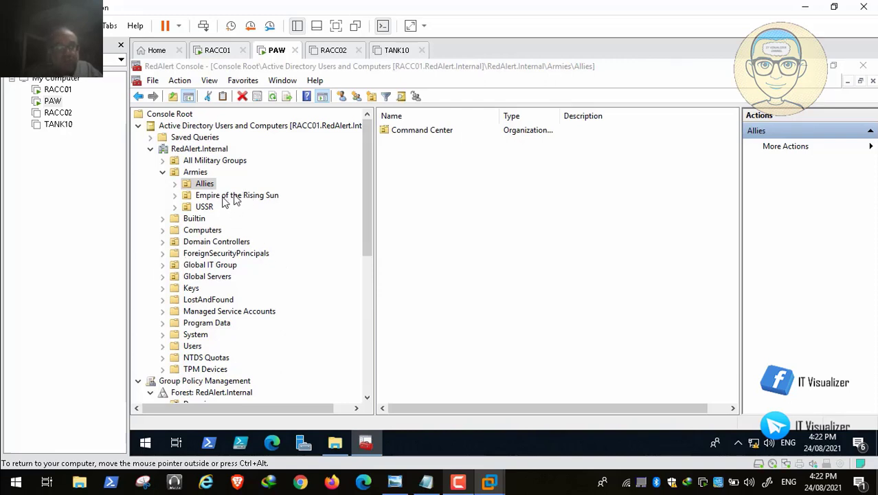
mouse_move(307, 467)
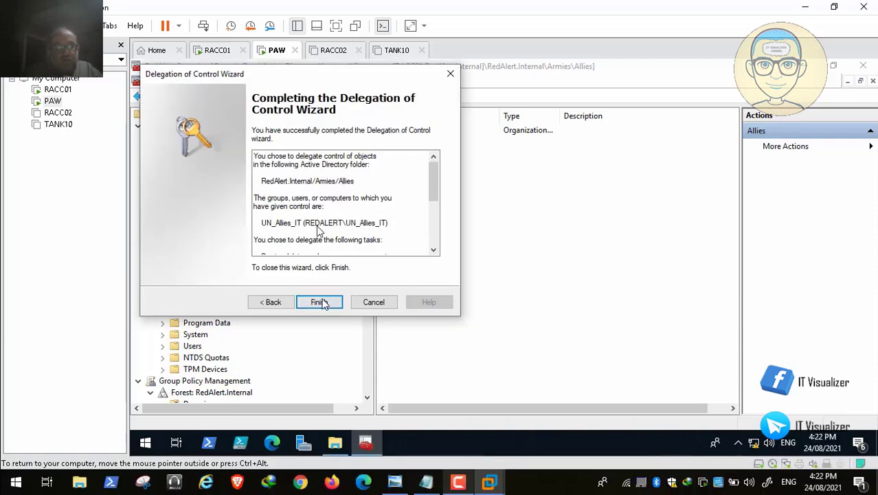
click(320, 302)
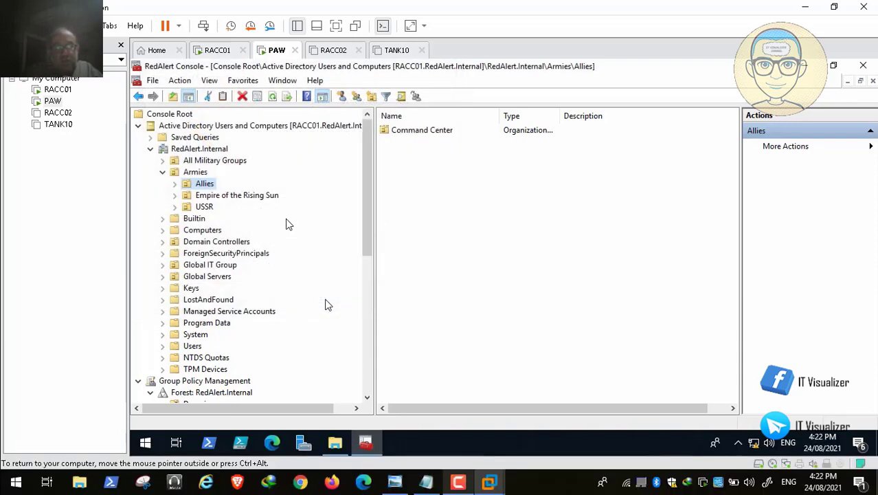
Start delegating control of Empire of the Rising Sun and add the UN_EOTS_IT group
right_click(236, 200)
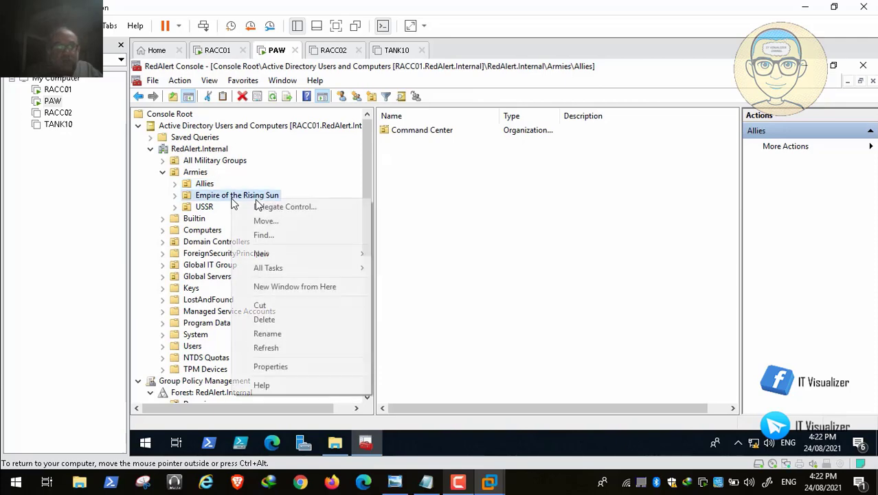
click(277, 206)
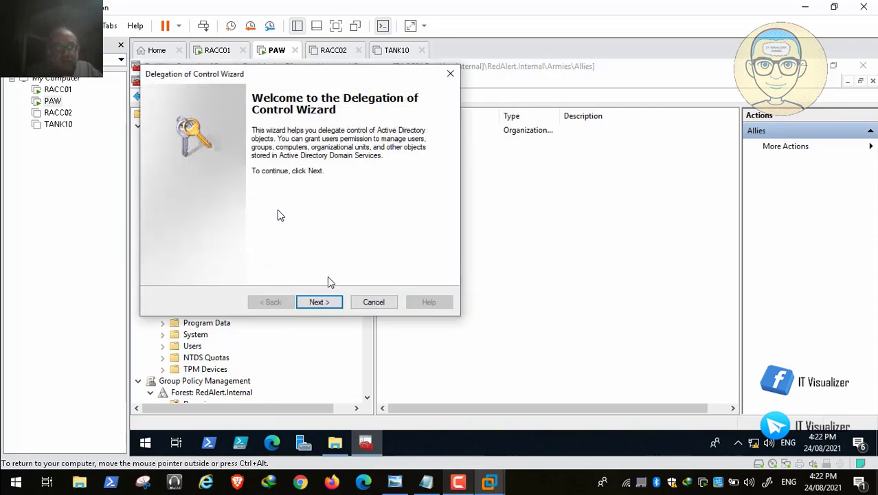
click(320, 302)
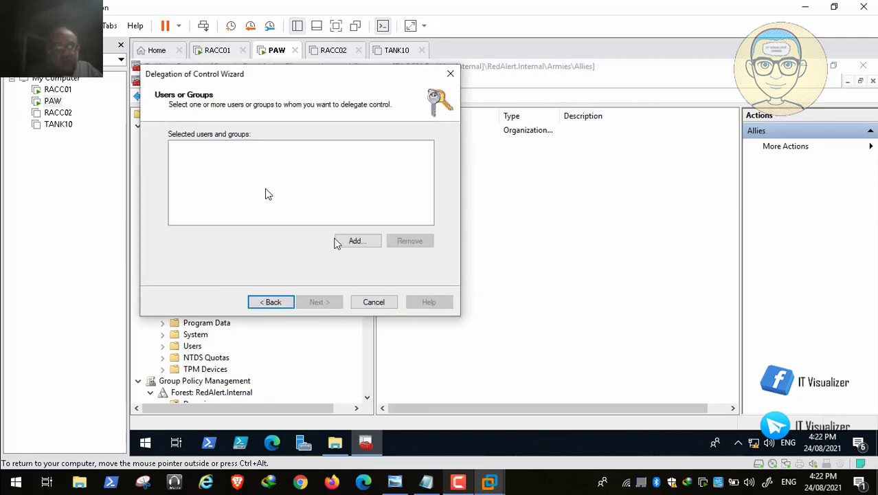
click(359, 238)
text(U)
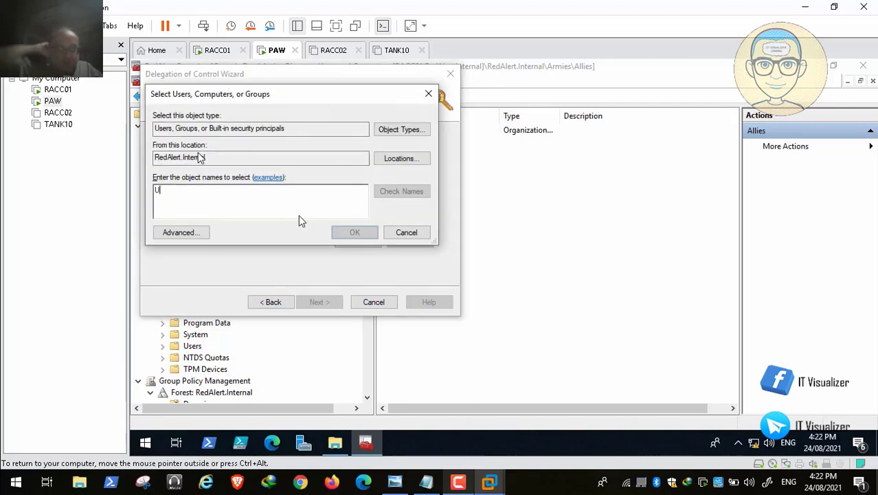
text(N_EO)
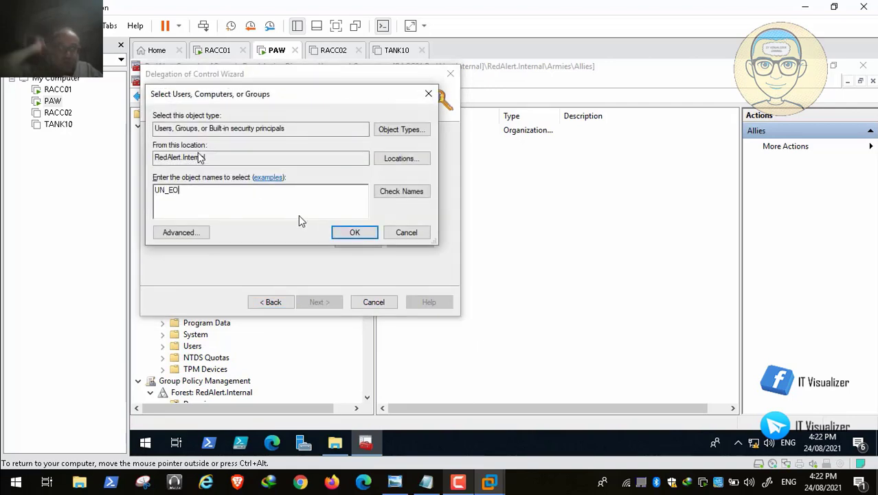
text(TS_IT)
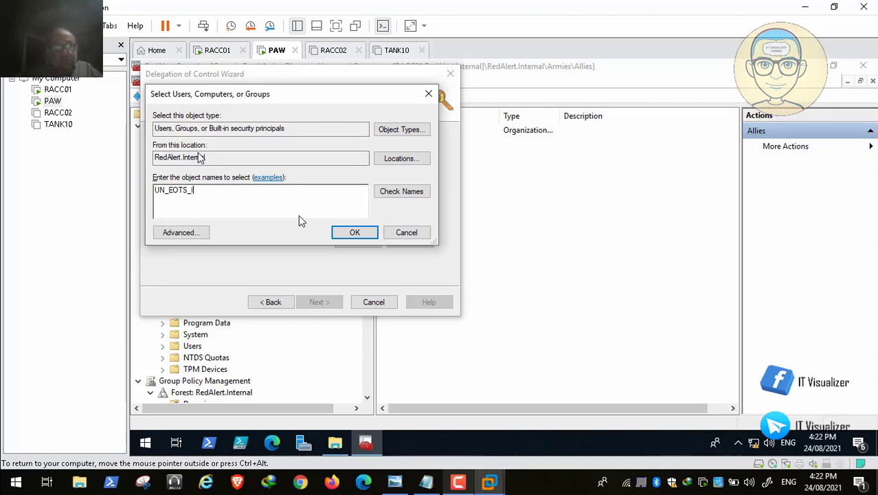
click(407, 193)
click(434, 316)
click(354, 231)
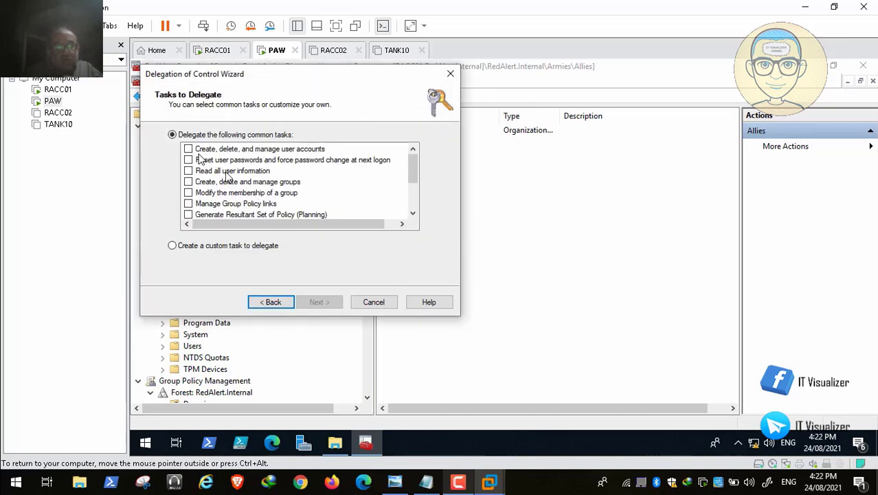
Tick the first two common tasks: user account management and password reset
mouse_move(362, 485)
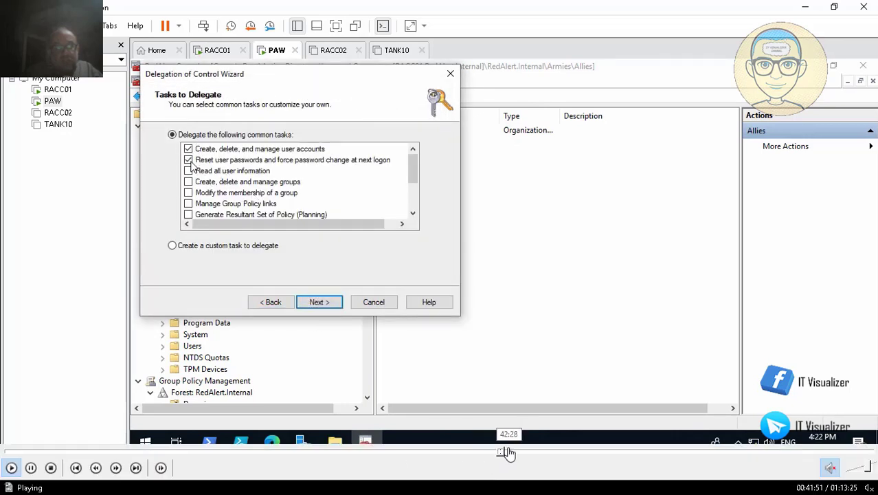
click(508, 452)
click(522, 452)
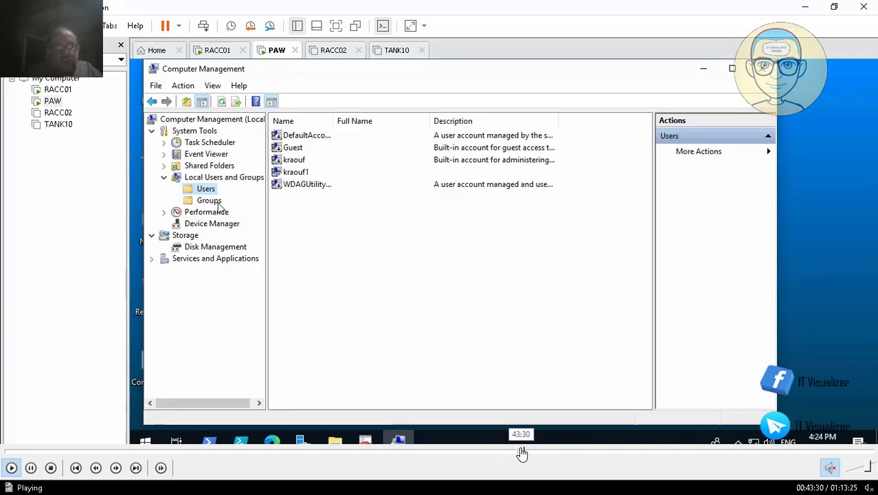
Complete the USSR delegation wizard, granting control to UN_USSR_IT
click(518, 452)
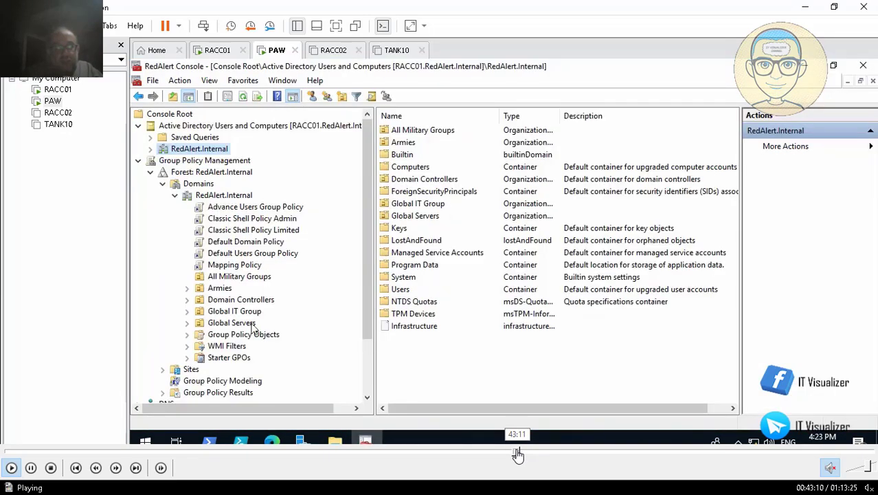
click(515, 453)
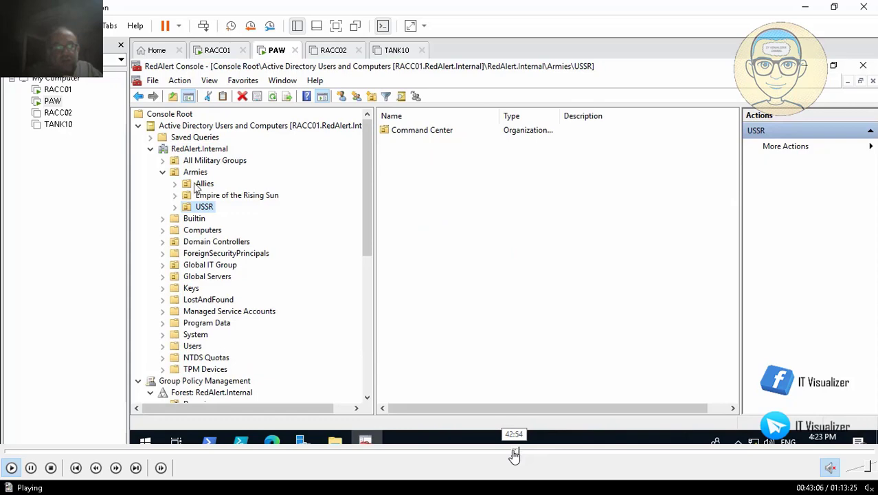
click(514, 453)
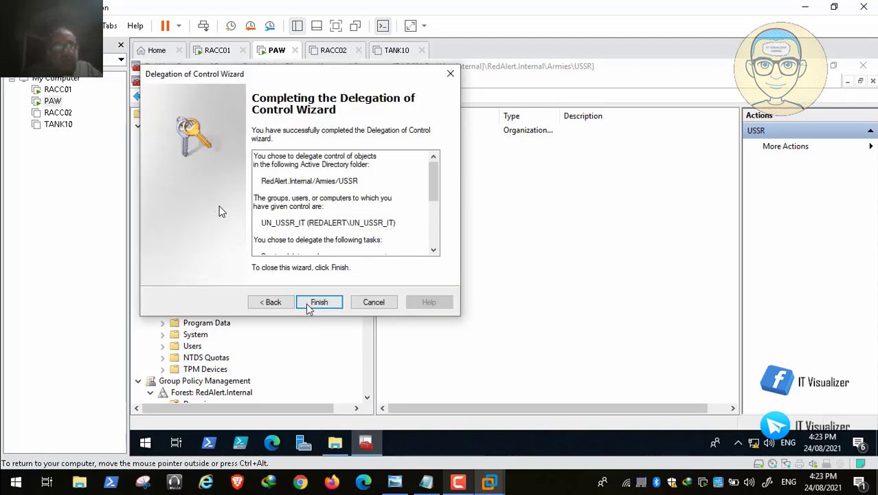
click(327, 306)
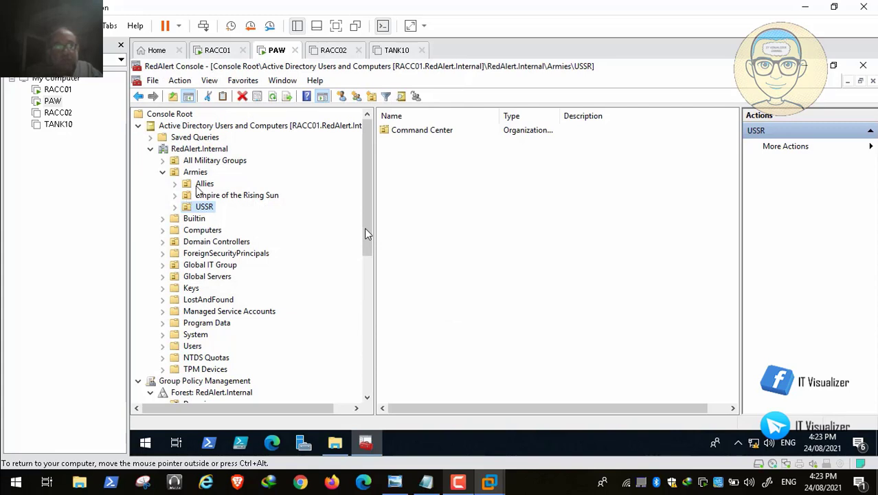
Collapse the RedAlert.Internal tree and expand Armies > Allies in Group Policy Management to see its linked GPO
click(163, 172)
click(150, 148)
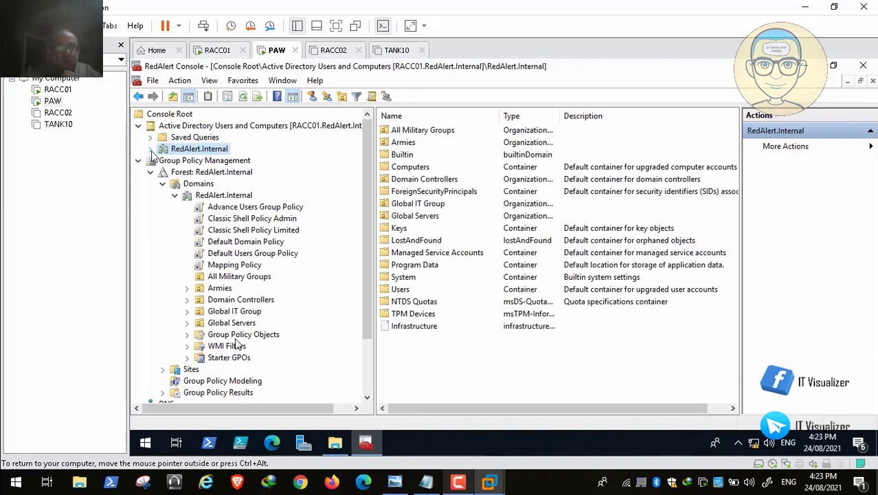
click(187, 288)
click(199, 299)
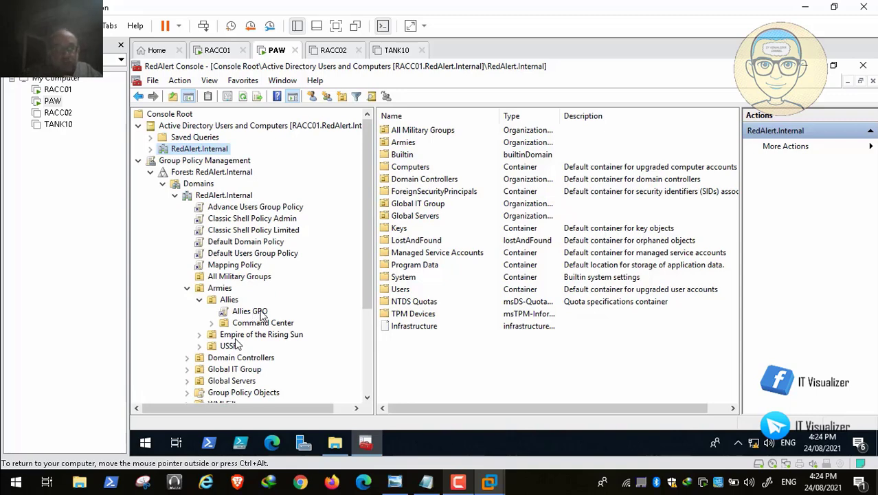
Minimize the RedAlert Console and open Computer Management for the PAW
click(805, 69)
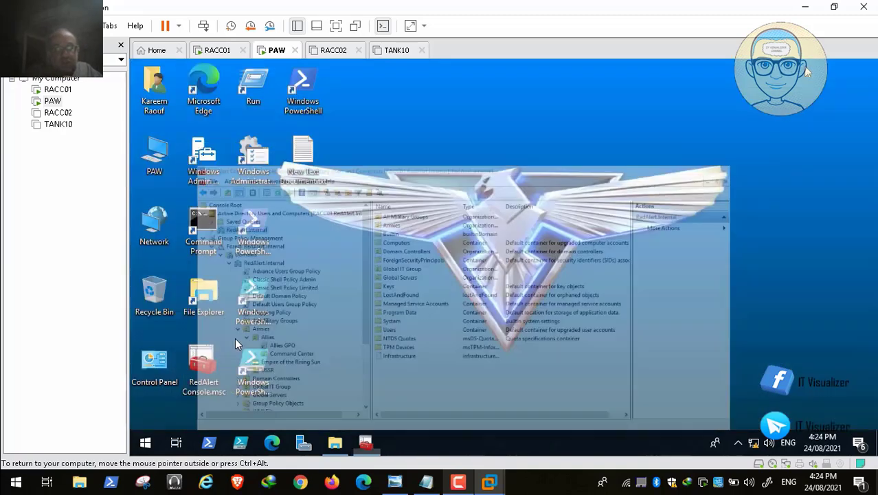
right_click(153, 156)
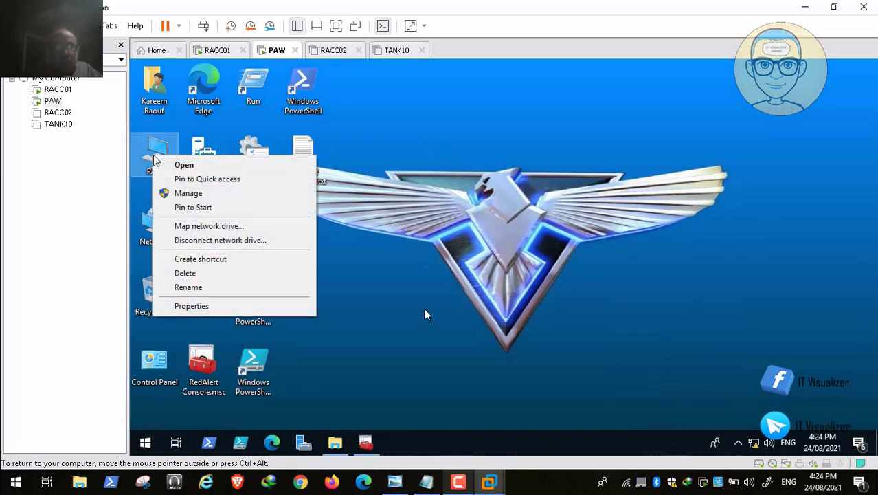
click(193, 194)
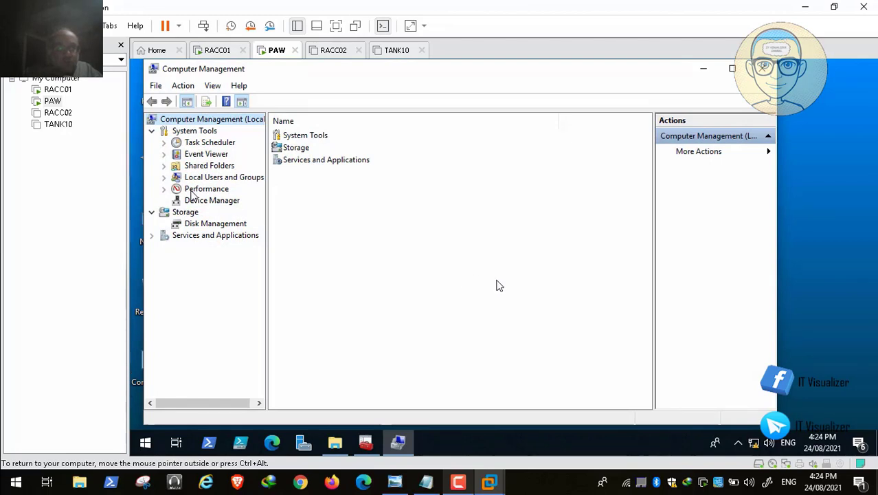
Open the local Administrators group's properties and review its members, including REDALERT\Domain Admins
click(164, 177)
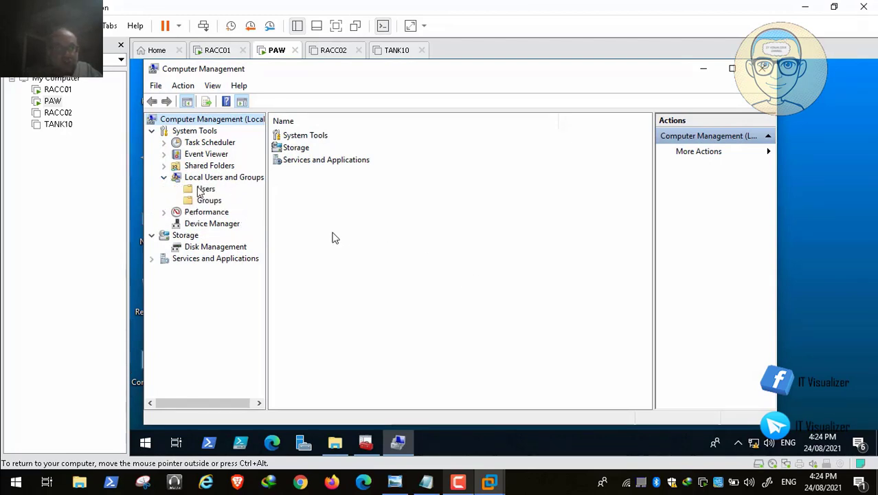
click(204, 189)
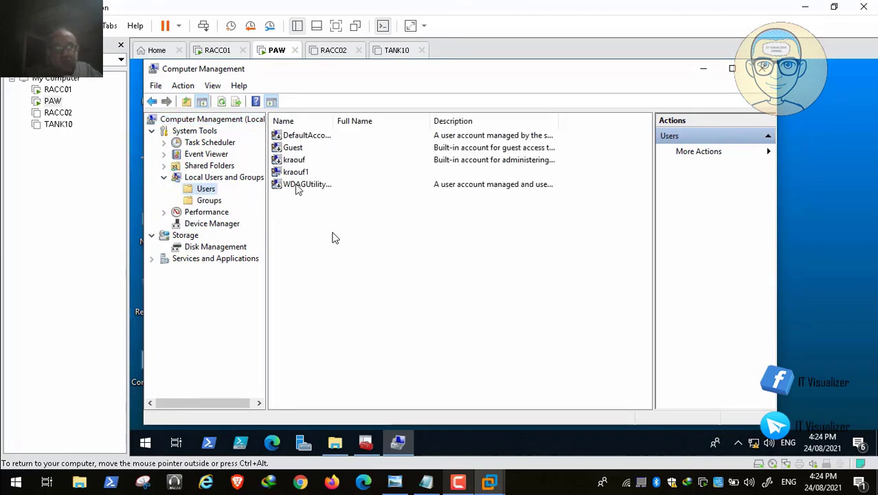
click(217, 201)
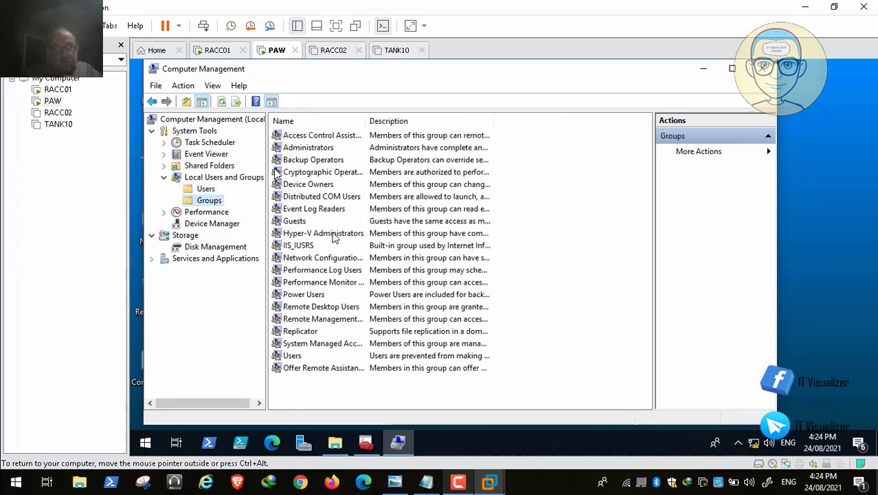
click(314, 150)
double_click(314, 149)
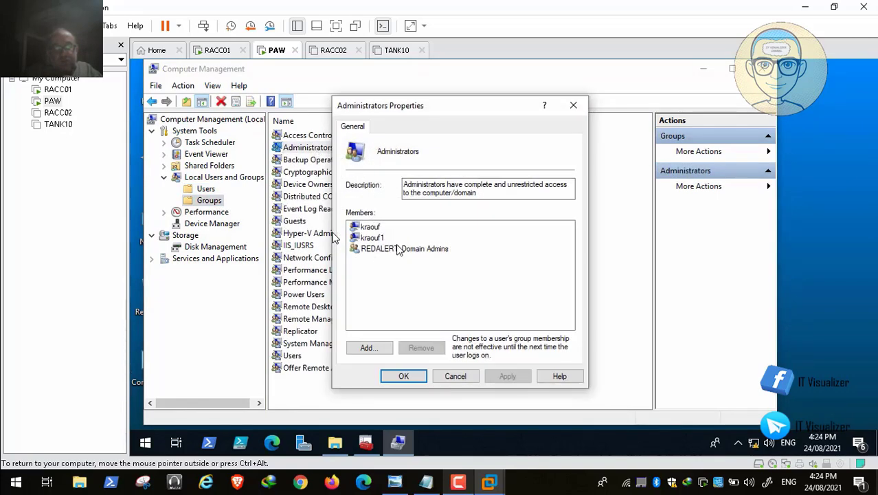
click(399, 249)
click(380, 237)
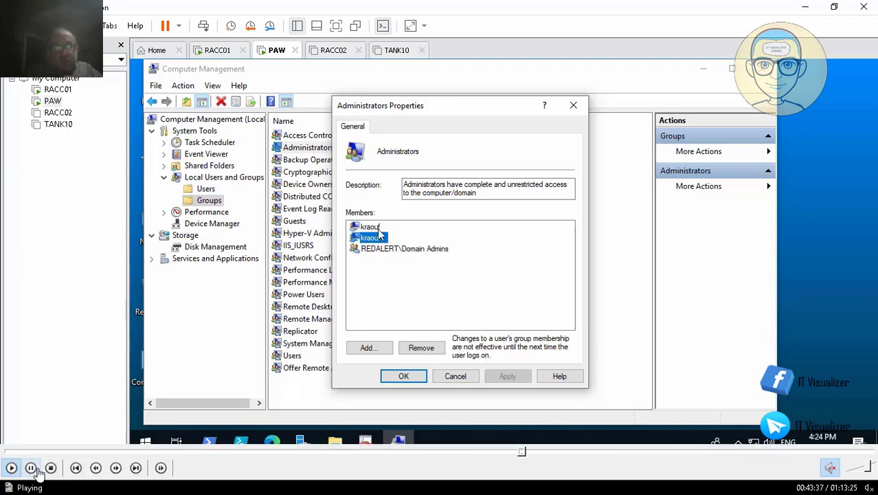
click(379, 229)
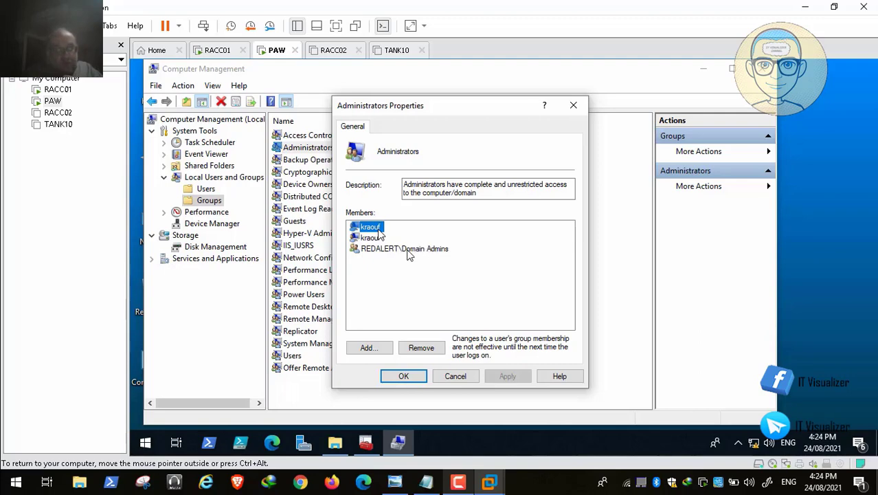
Resume playback to leave TANK10's Administrators group and return to the RedAlert Console
mouse_move(83, 493)
click(10, 468)
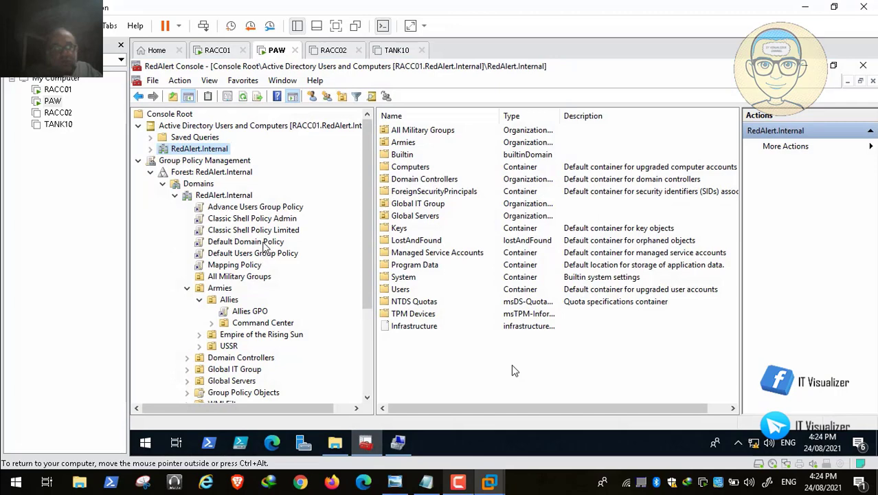
Seek the walkthrough to the Allies GPO editor and start adding a restricted group
mouse_move(534, 473)
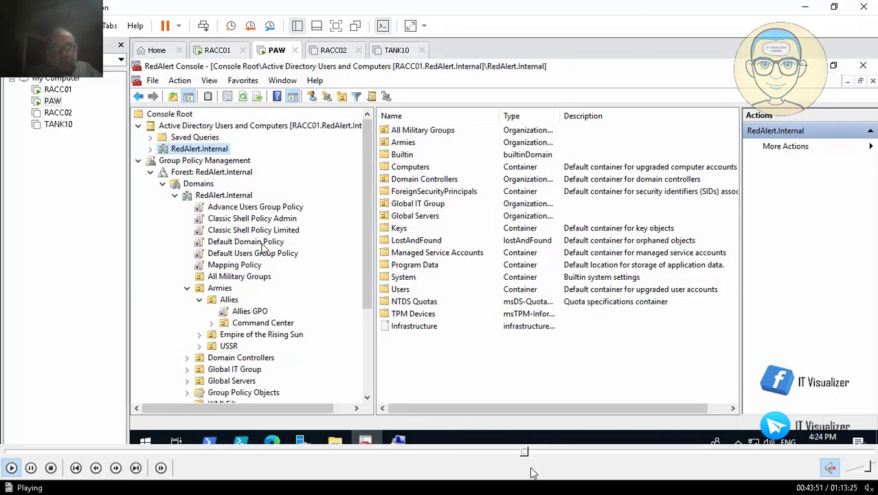
click(527, 453)
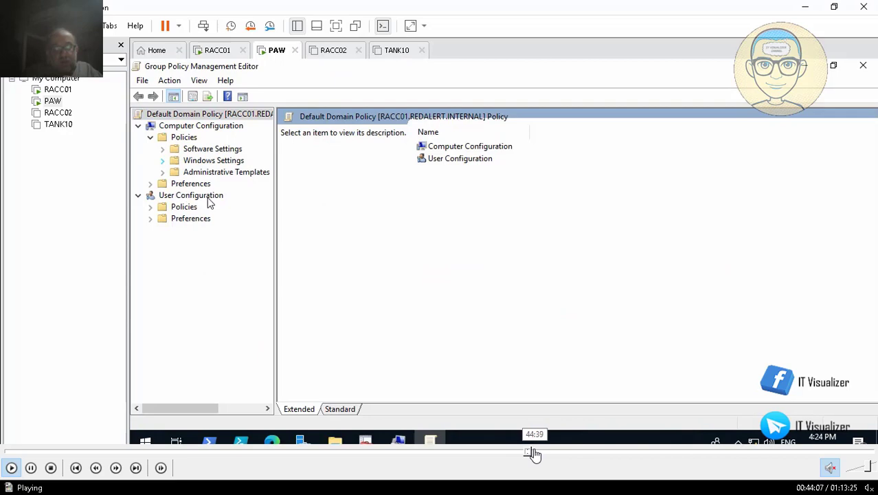
click(535, 454)
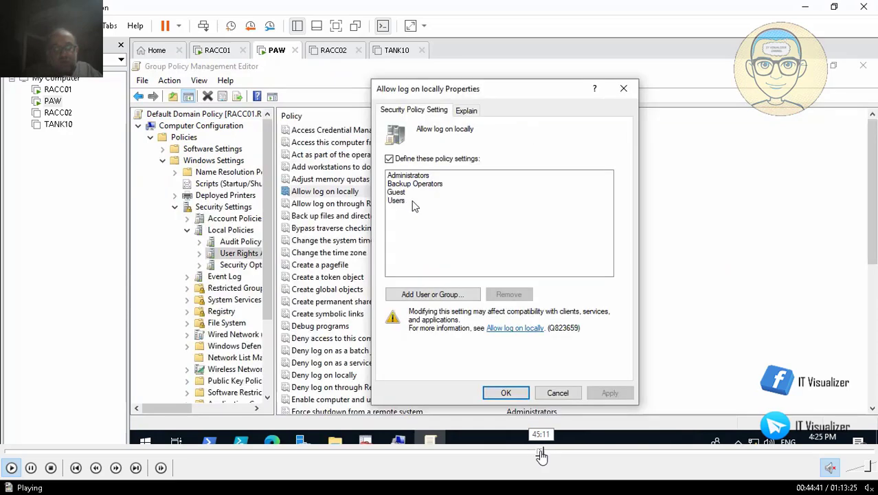
click(543, 453)
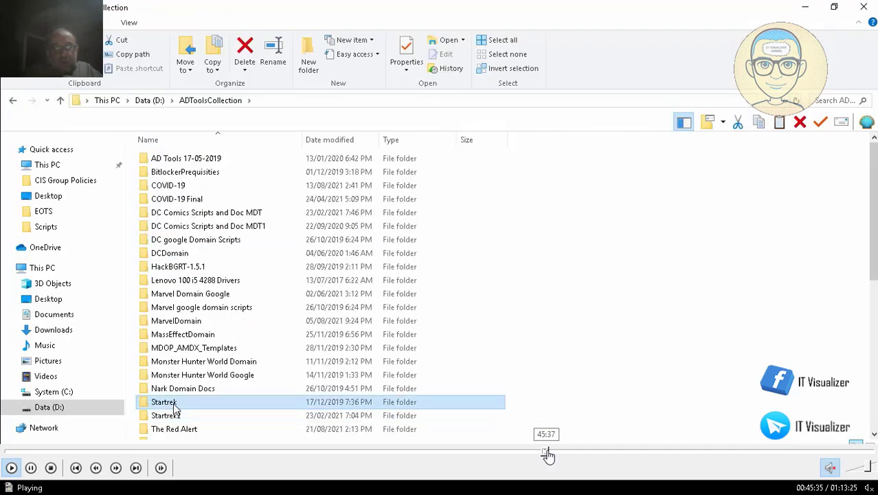
click(550, 453)
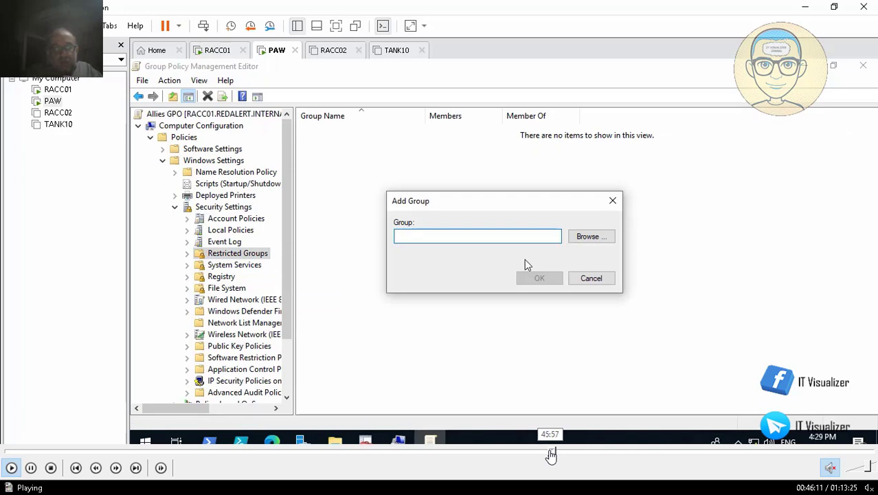
click(551, 453)
click(548, 453)
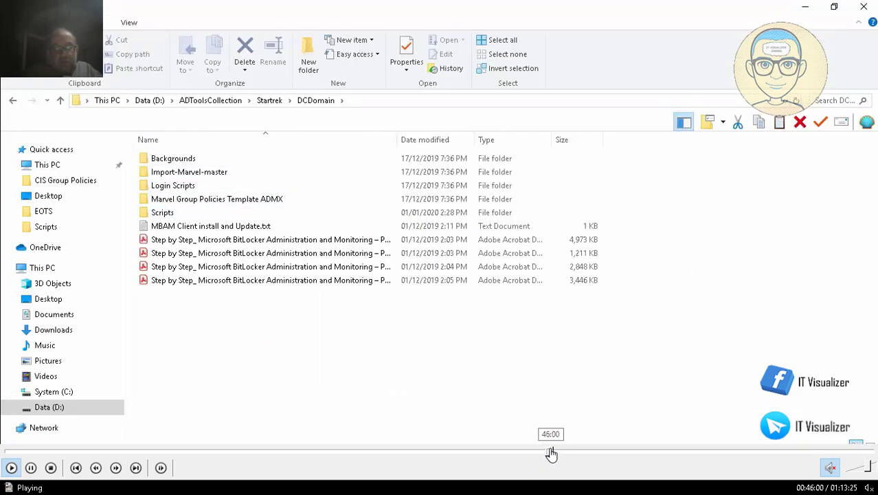
click(551, 454)
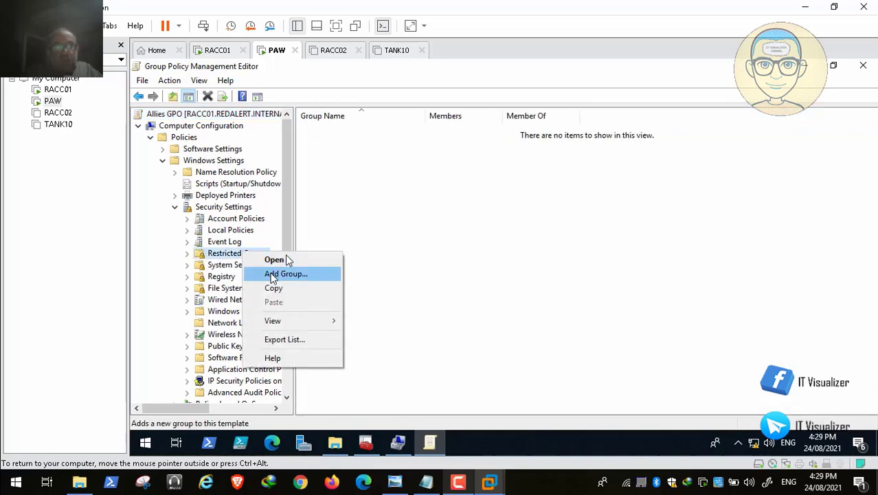
click(286, 274)
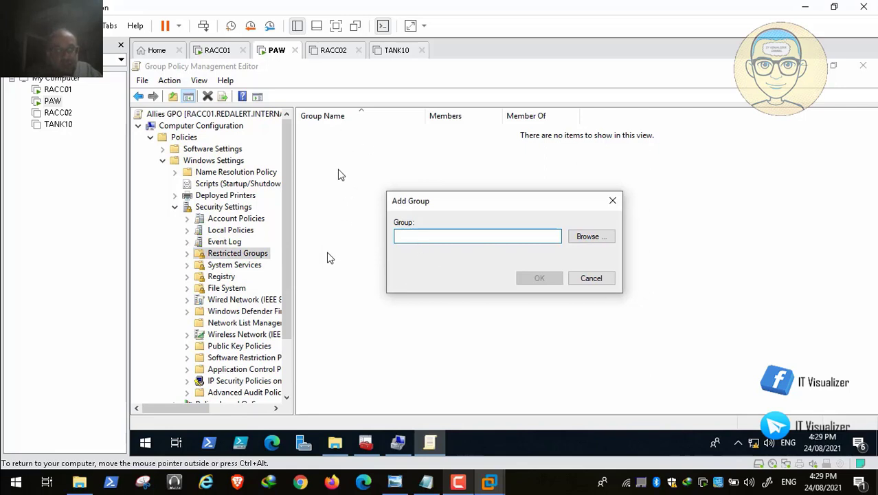
Resume playback and add Administrators, verified by name check, as a restricted group in the Allies GPO
mouse_move(52, 467)
mouse_move(48, 483)
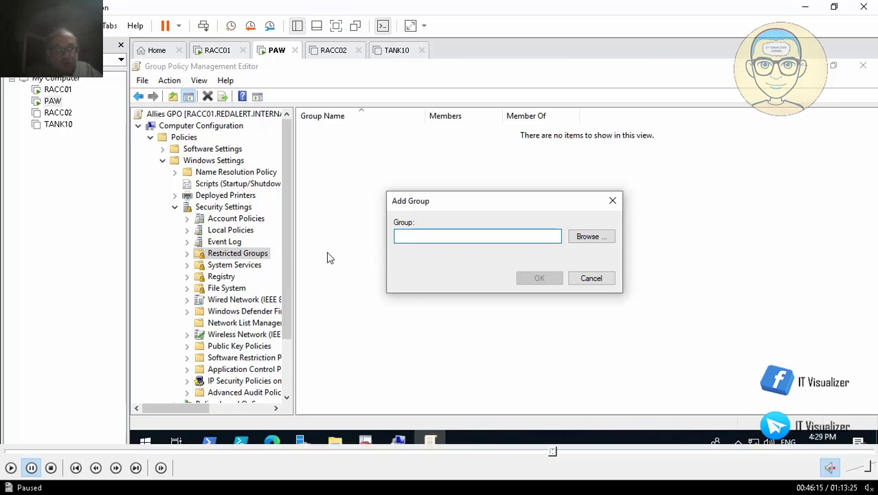
click(11, 467)
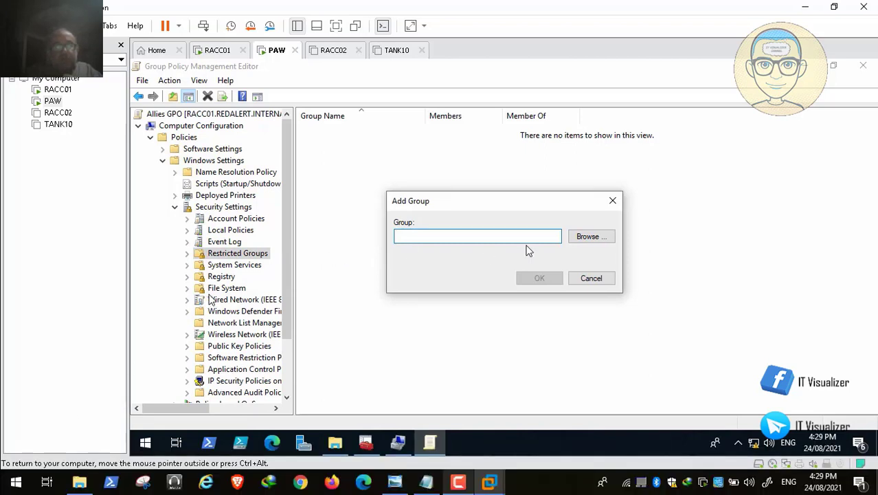
click(583, 237)
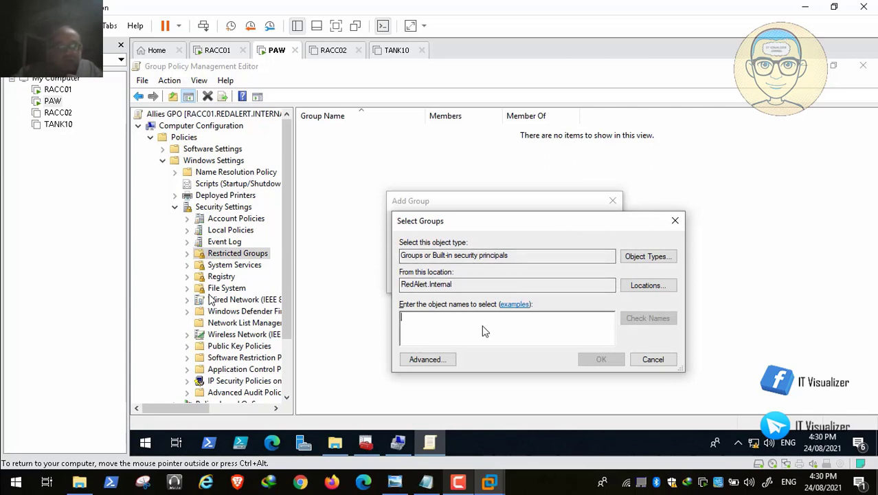
text(Administrat)
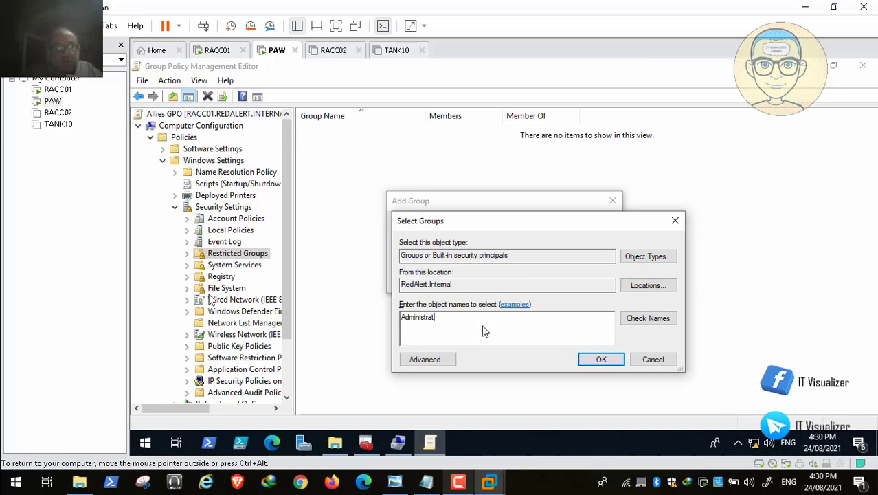
text(ors)
click(644, 319)
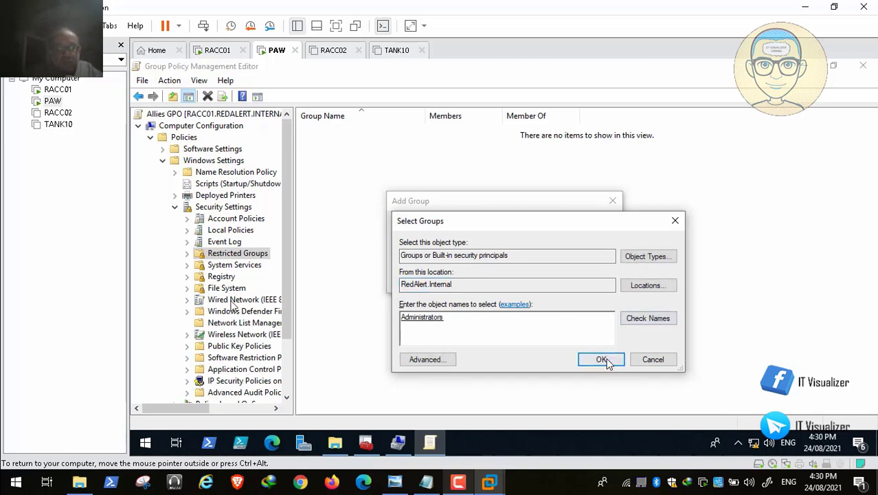
click(602, 358)
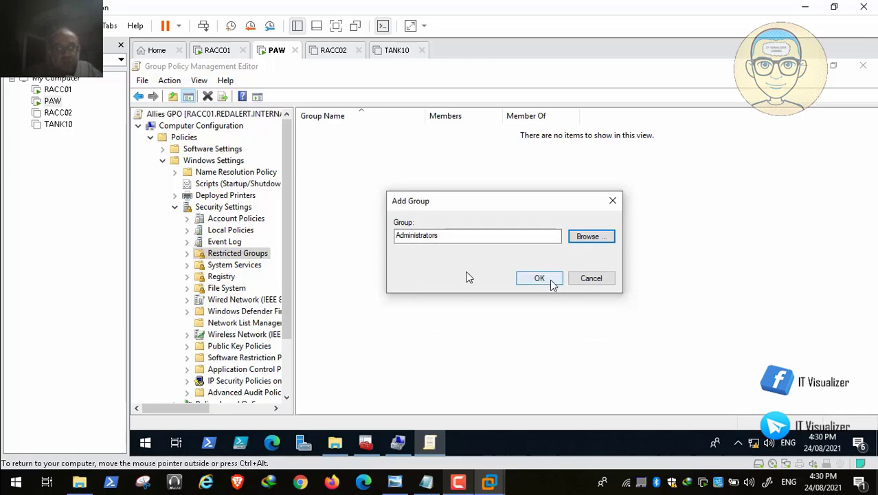
click(554, 280)
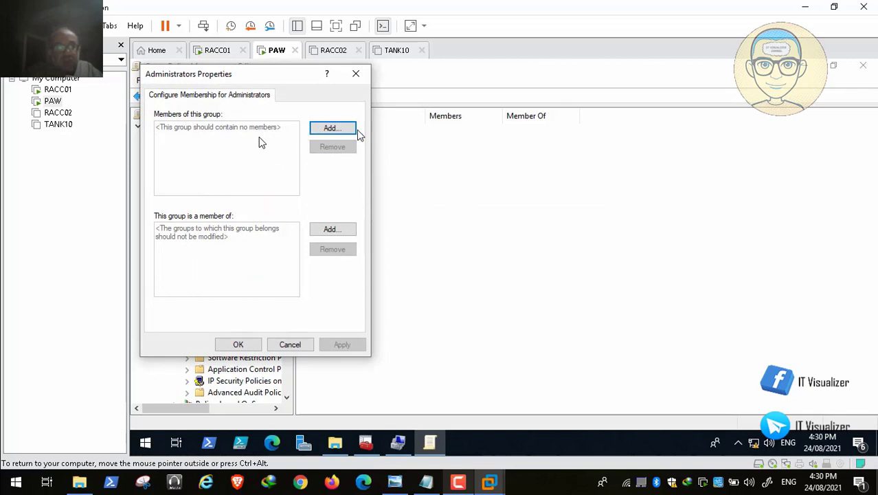
Skip through the walkthrough past adding REDALERT\UN_Allies_IT_WA as the Allies Administrators member
mouse_move(520, 466)
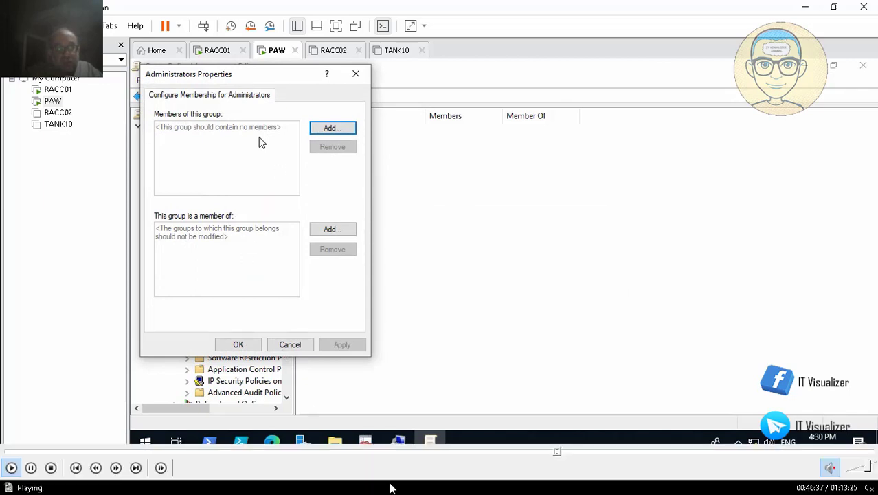
click(565, 452)
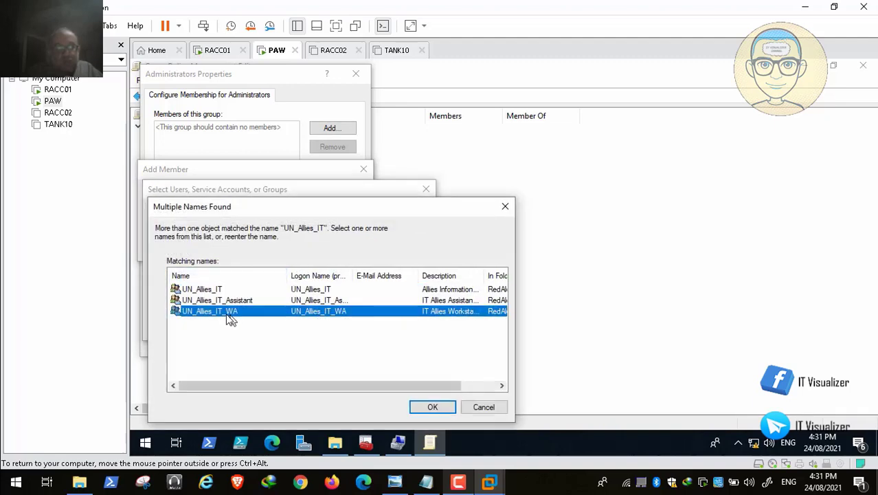
mouse_move(50, 472)
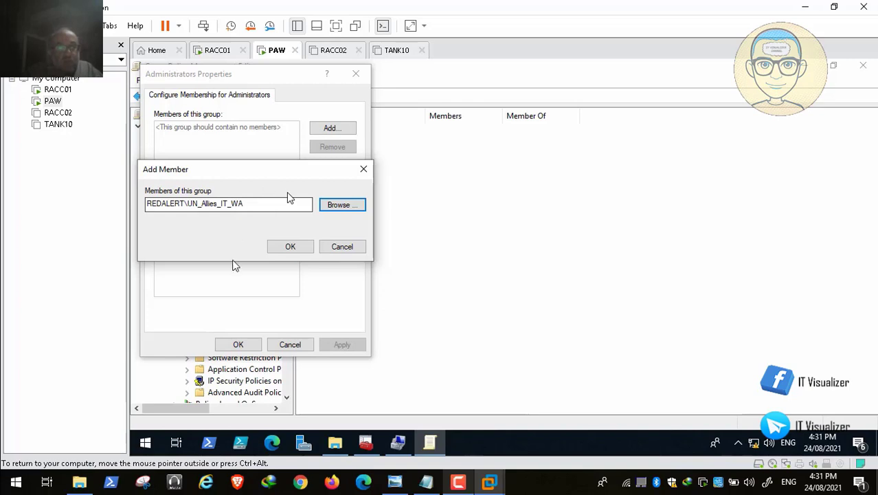
click(233, 260)
click(9, 468)
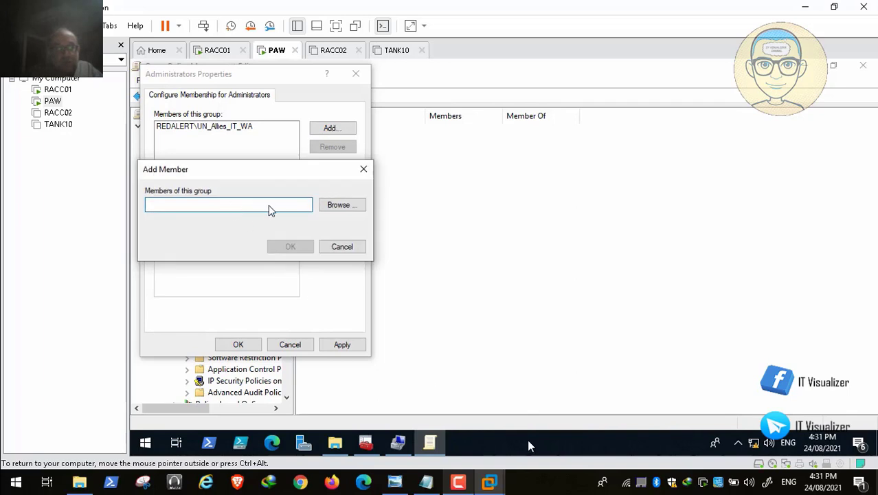
mouse_move(535, 455)
click(575, 455)
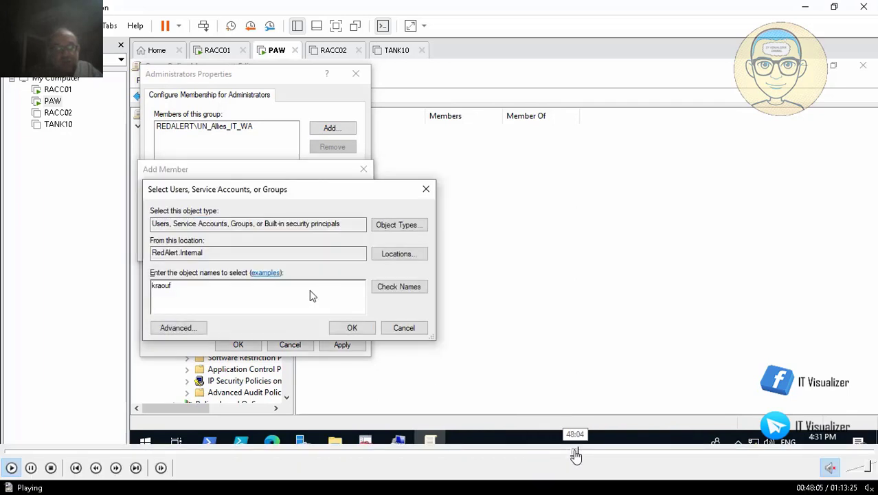
click(585, 453)
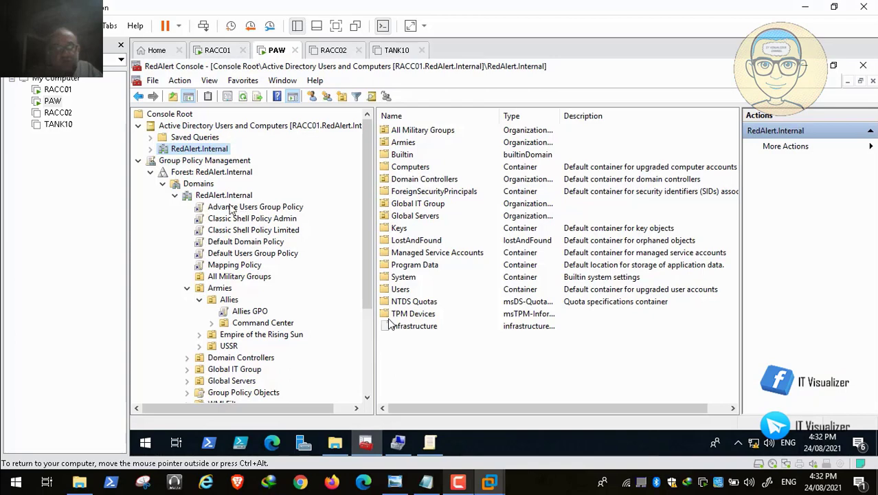
Expand RedAlert.Internal and skip ahead to the EOTS GPO's Restricted Groups
click(149, 149)
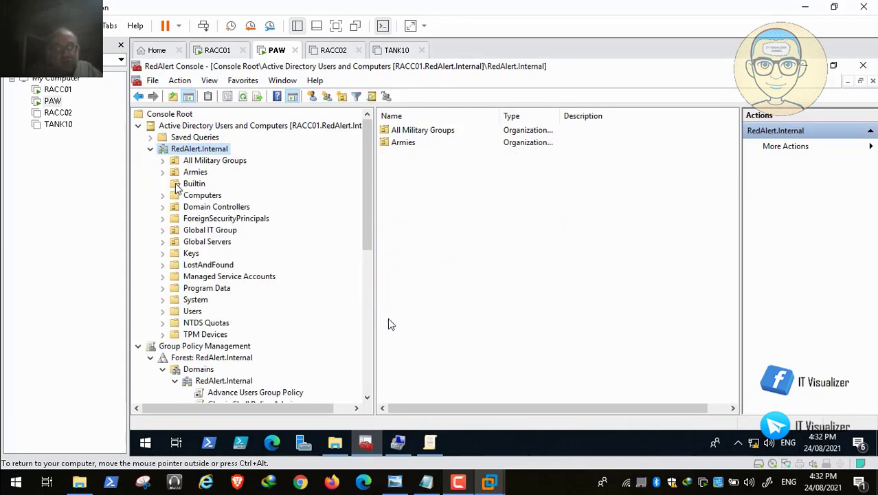
mouse_move(532, 477)
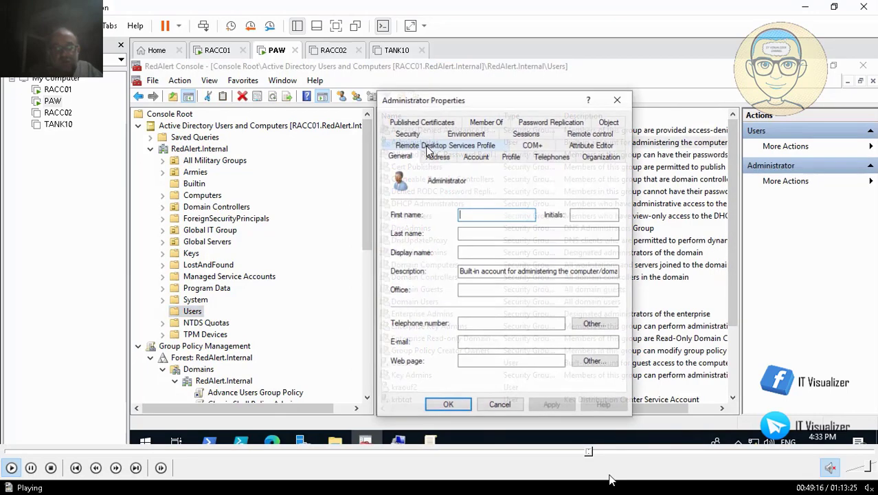
click(596, 454)
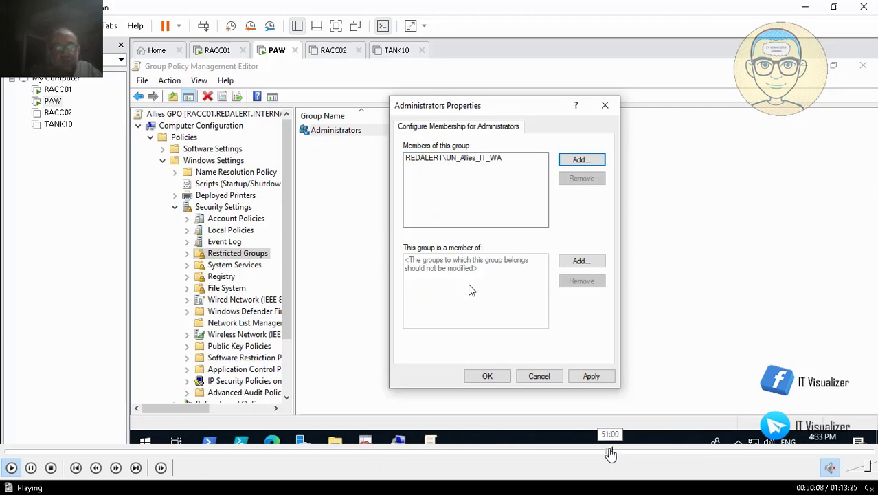
click(611, 454)
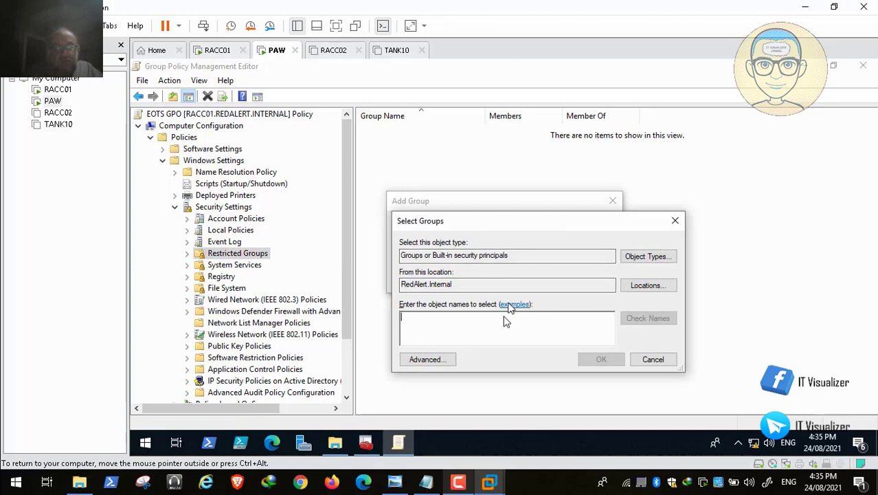
Add the verified Administrators group as a restricted group in the EOTS GPO
text(ad)
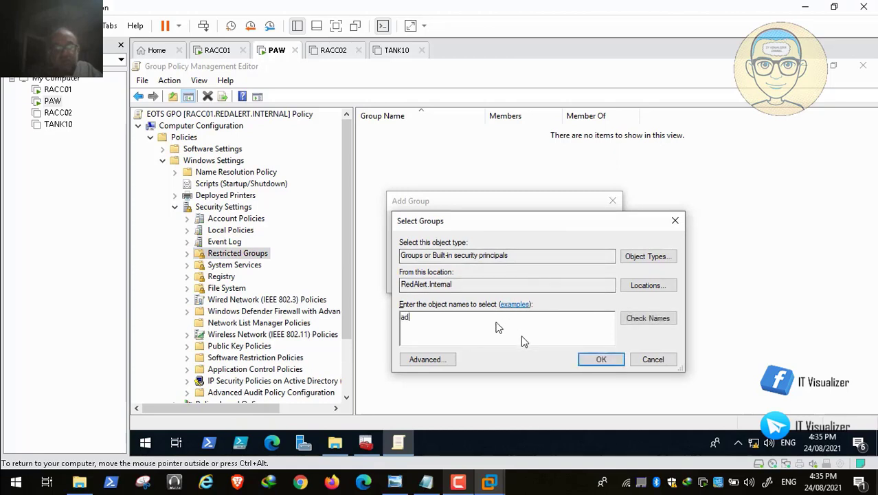
text(ministrators)
click(628, 318)
click(601, 359)
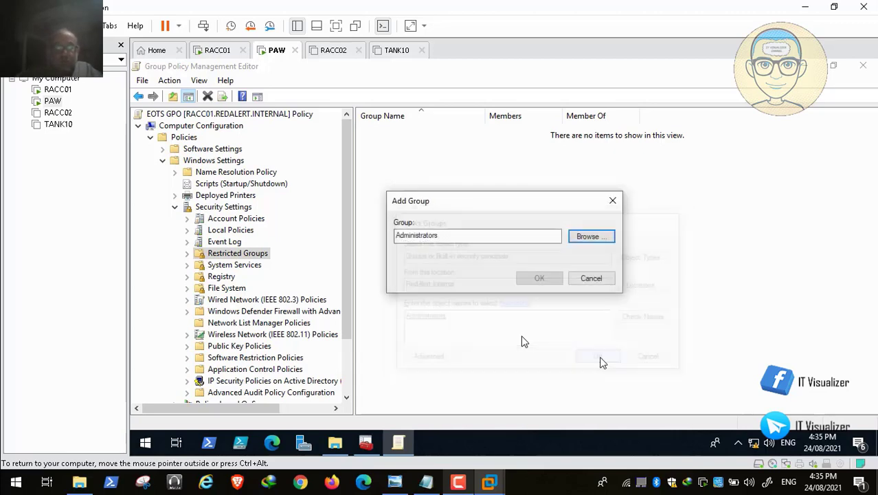
click(540, 277)
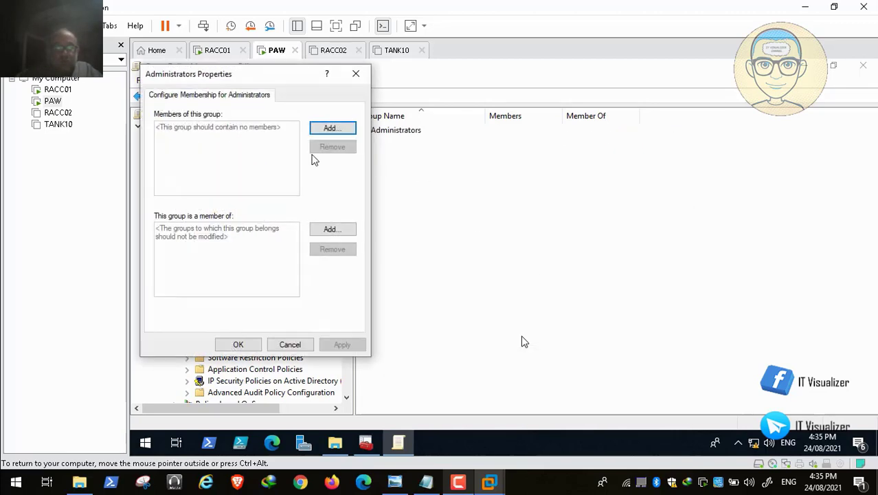
Make REDALERT\UN_EOTS_IT_WA the Administrators group's member, found by searching 'UN', and apply it
click(336, 131)
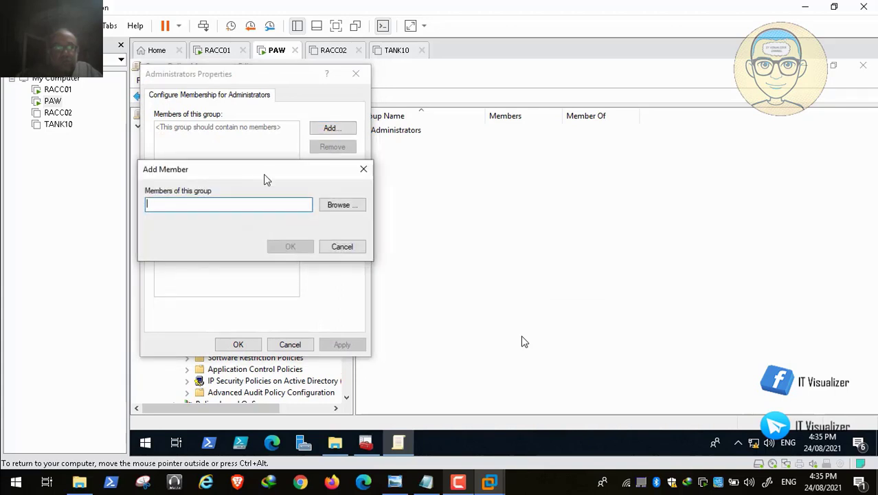
click(337, 206)
text(UN_EOTS_IT)
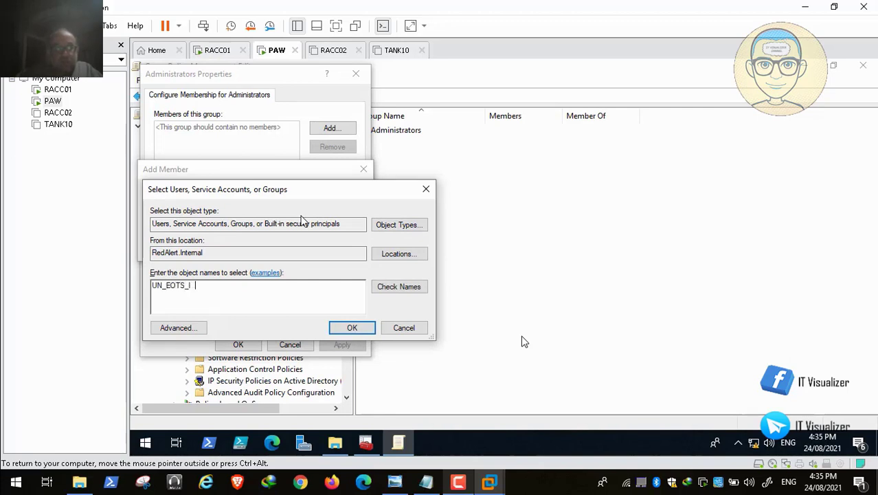
click(400, 289)
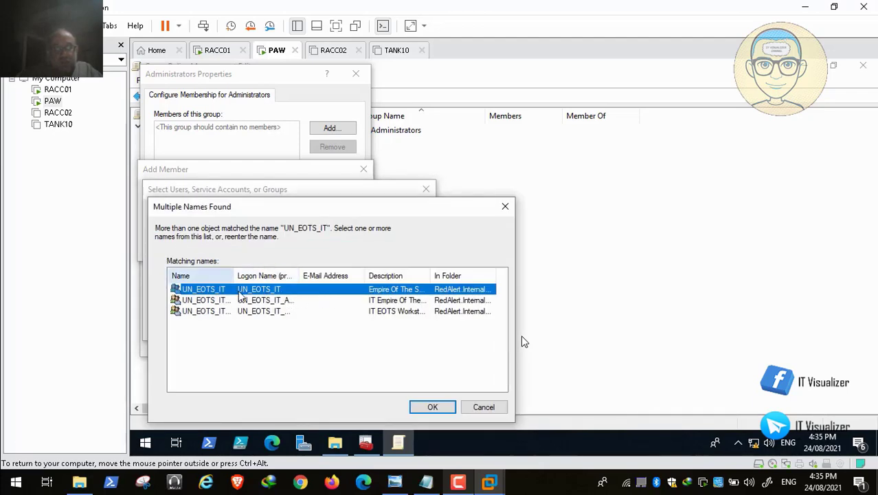
drag(234, 276, 289, 276)
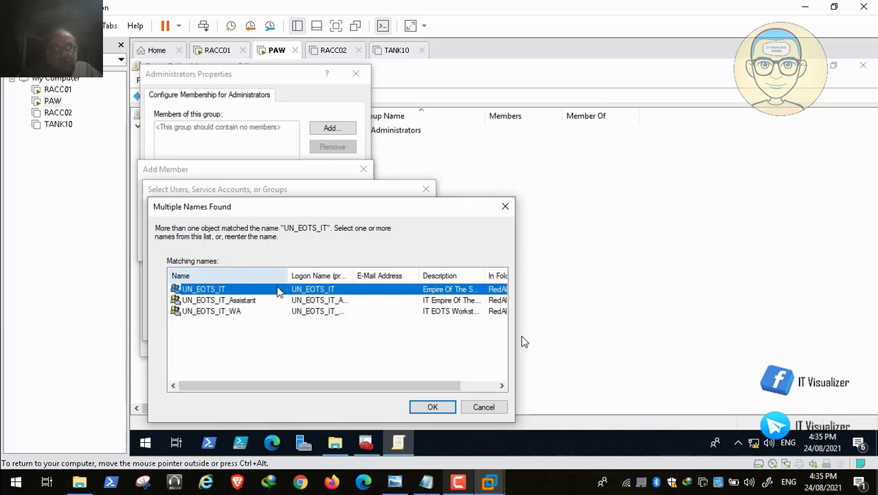
click(242, 311)
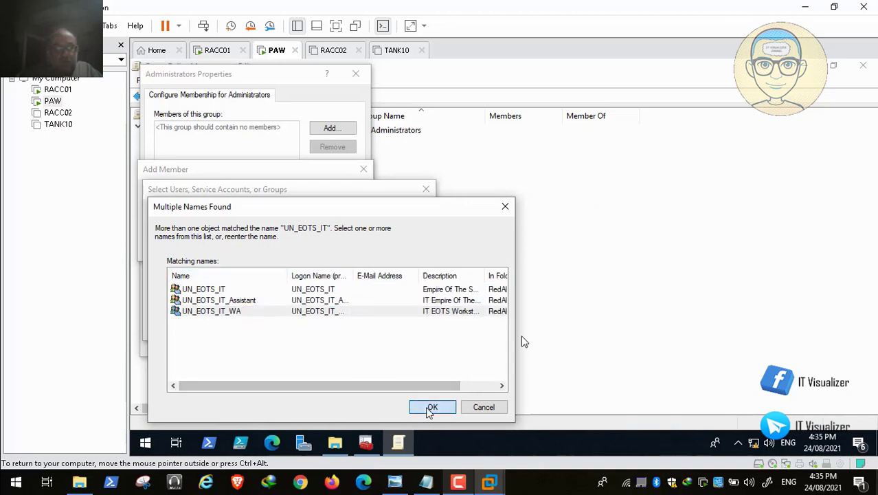
click(430, 407)
click(352, 328)
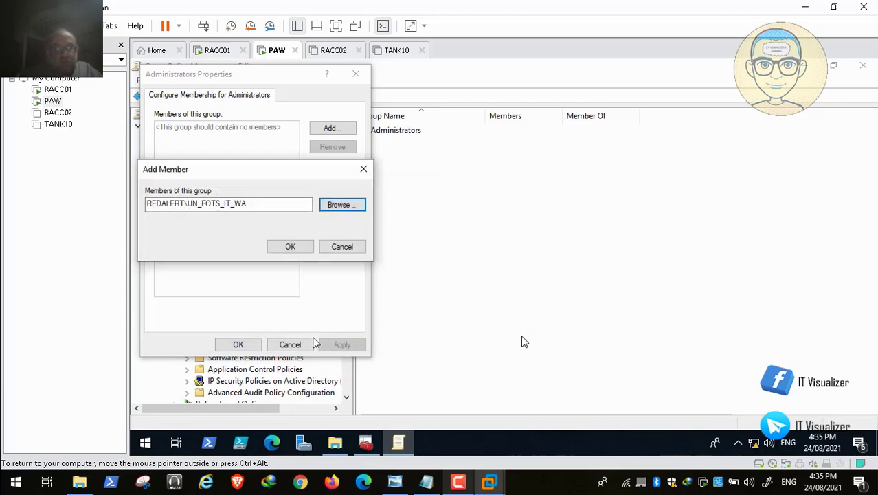
click(290, 248)
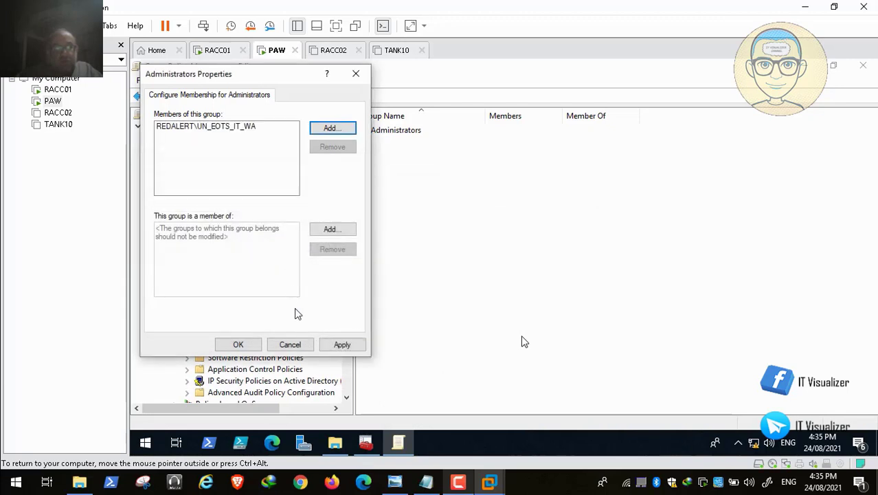
click(347, 345)
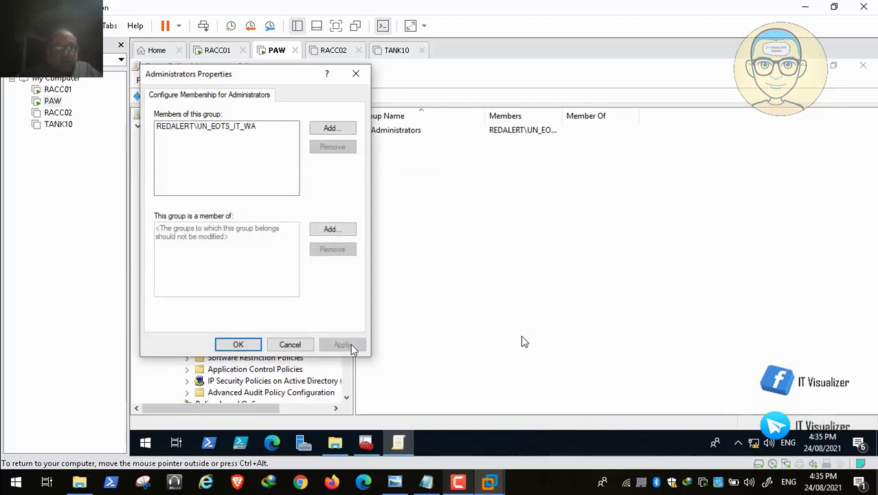
click(238, 344)
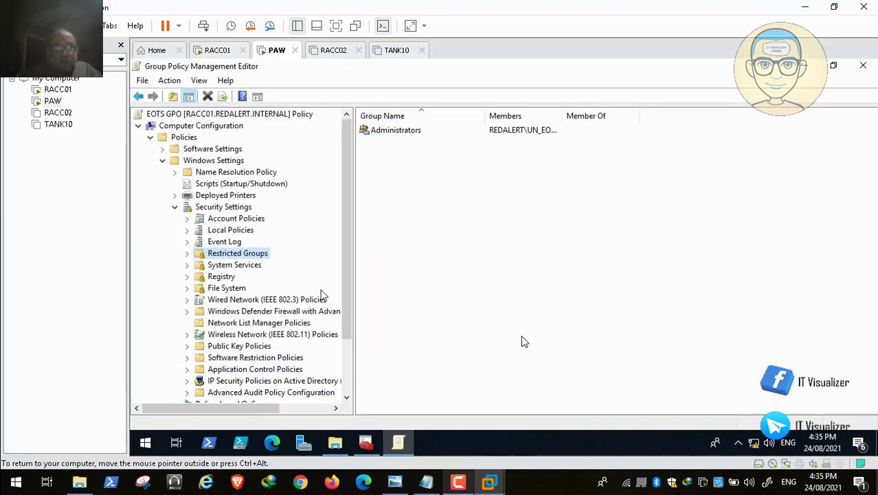
Close the EOTS GPO editor, collapse Allies and Empire of the Rising Sun, and edit USSR GPO
click(863, 65)
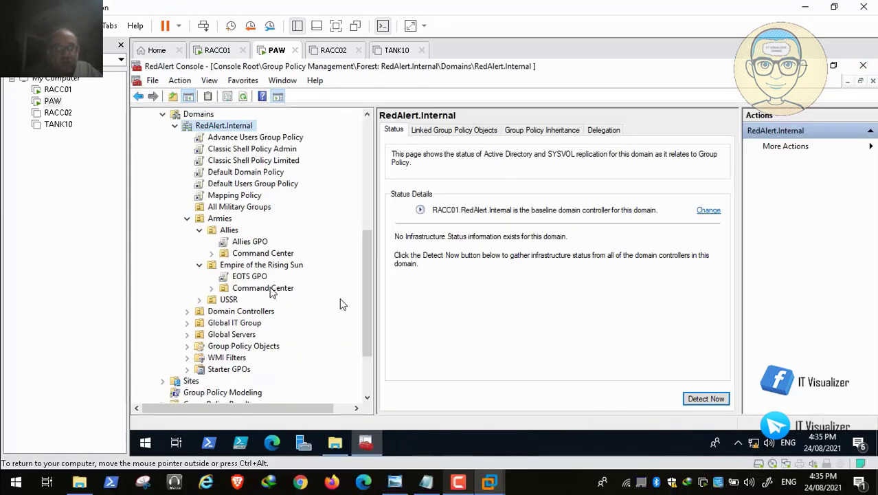
click(198, 231)
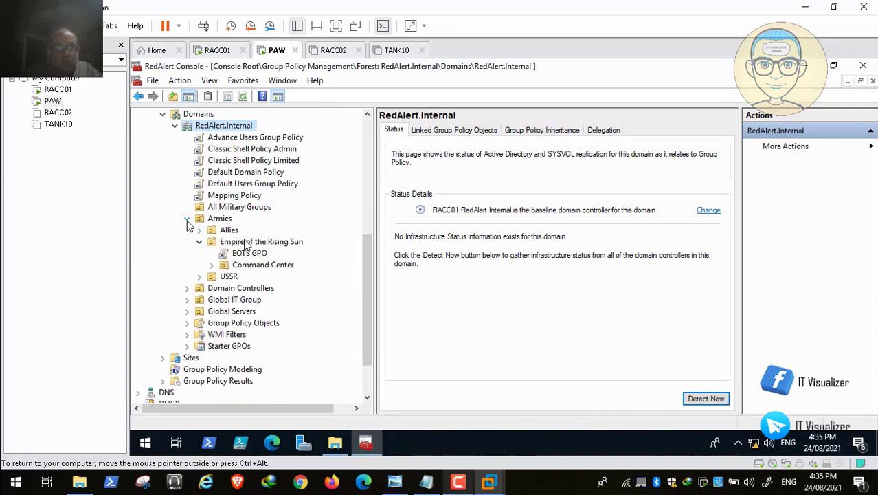
click(187, 220)
click(188, 219)
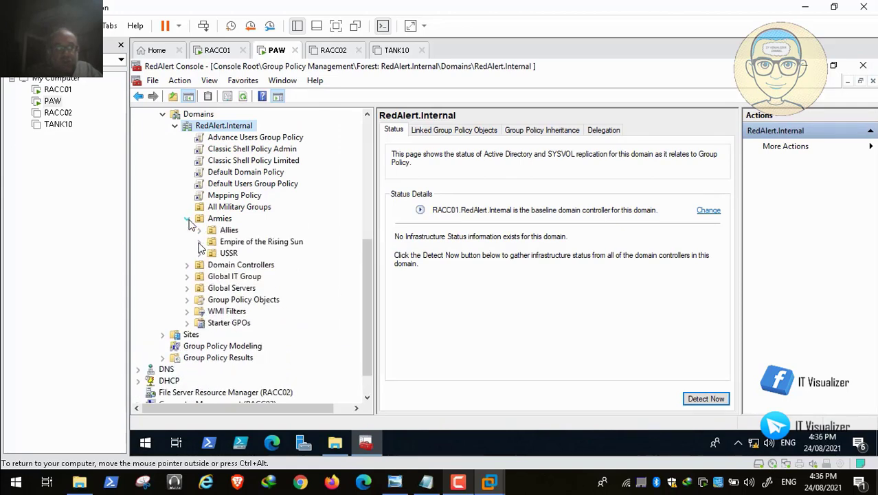
click(200, 254)
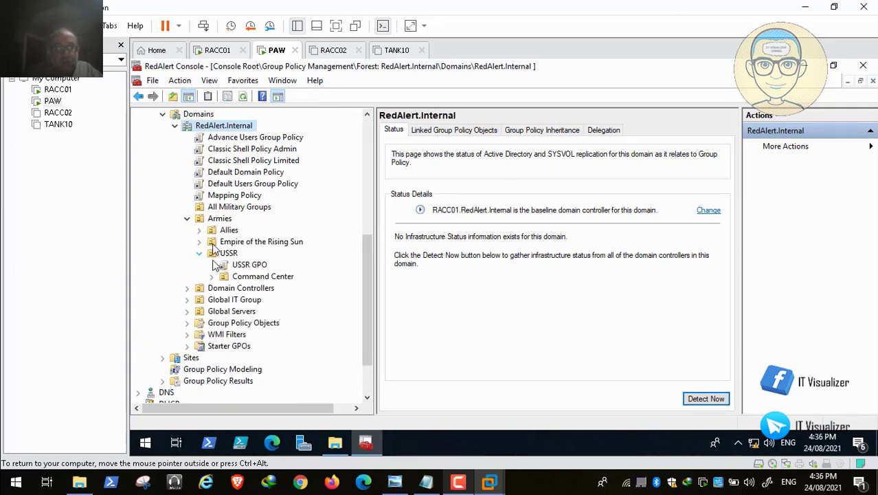
right_click(246, 264)
click(277, 273)
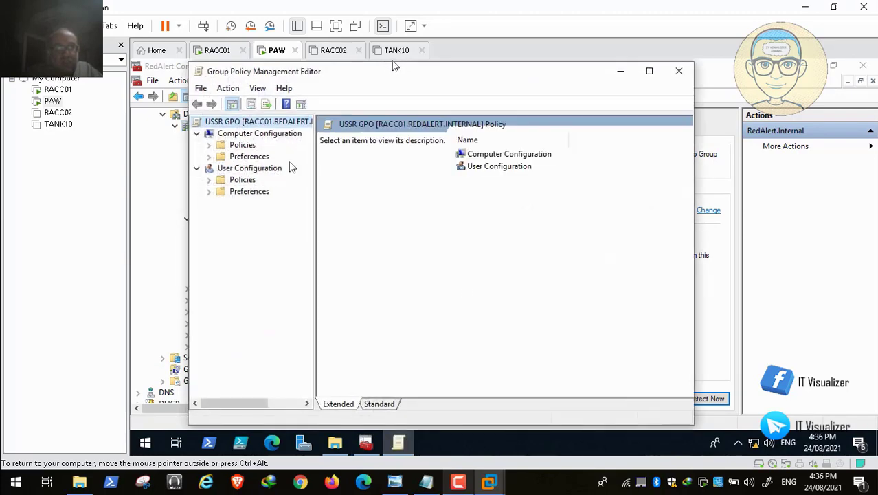
Expand the USSR GPO's computer Security Settings and select the empty Restricted Groups
click(209, 146)
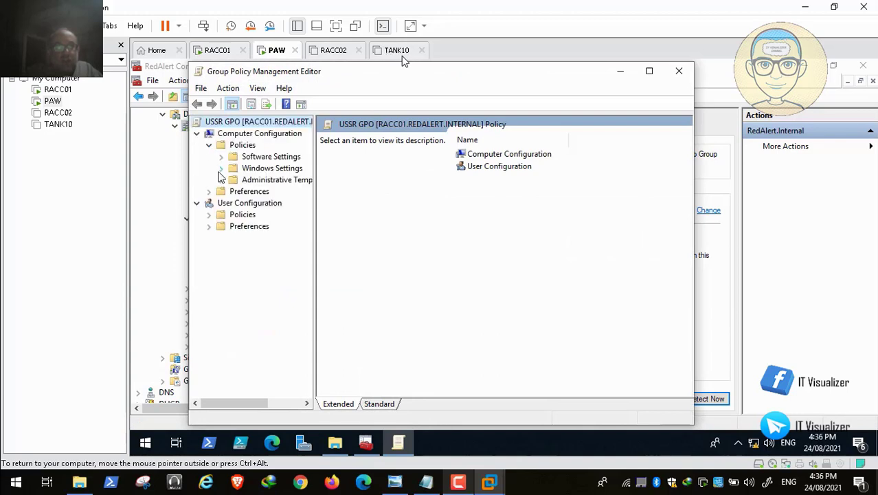
click(222, 169)
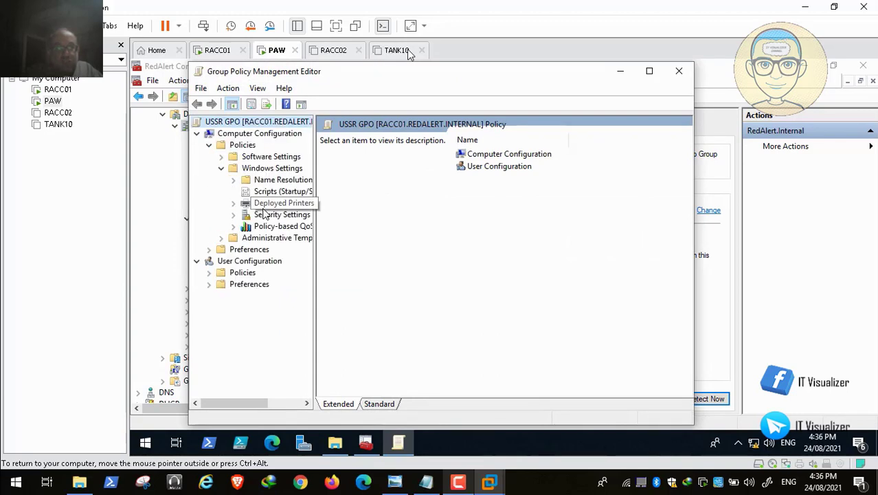
click(233, 215)
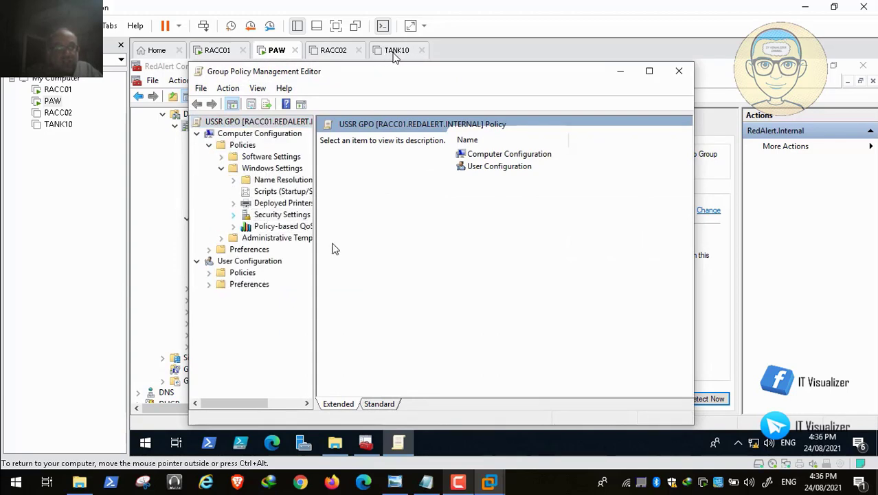
drag(315, 251, 516, 253)
click(245, 226)
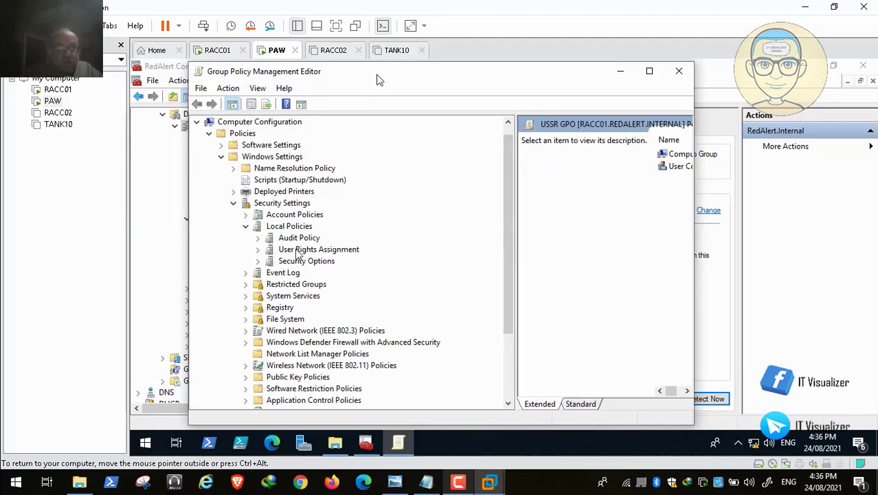
click(314, 252)
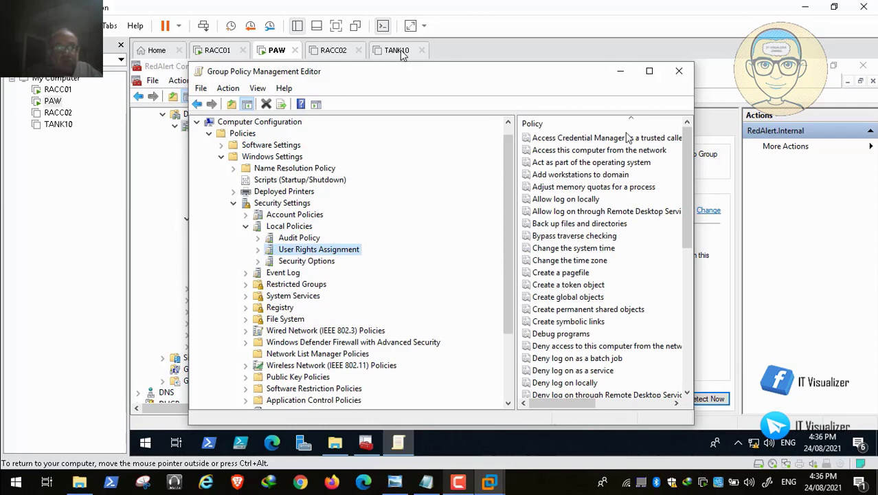
click(245, 226)
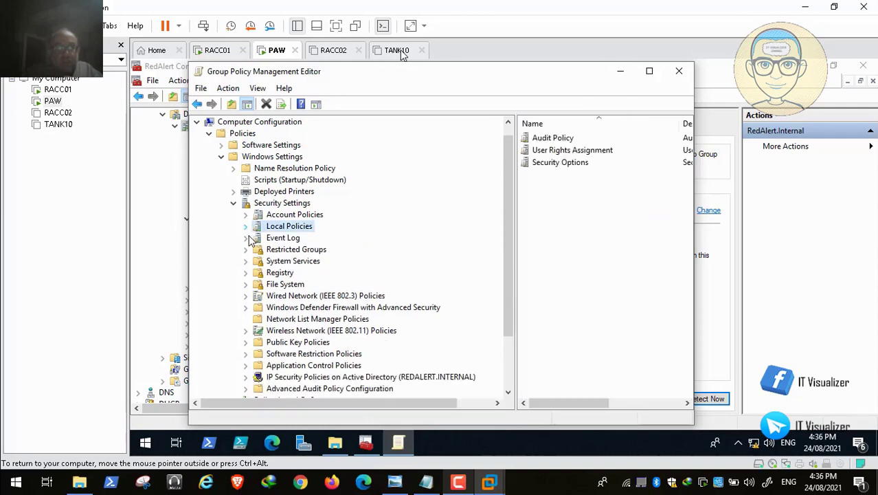
click(305, 250)
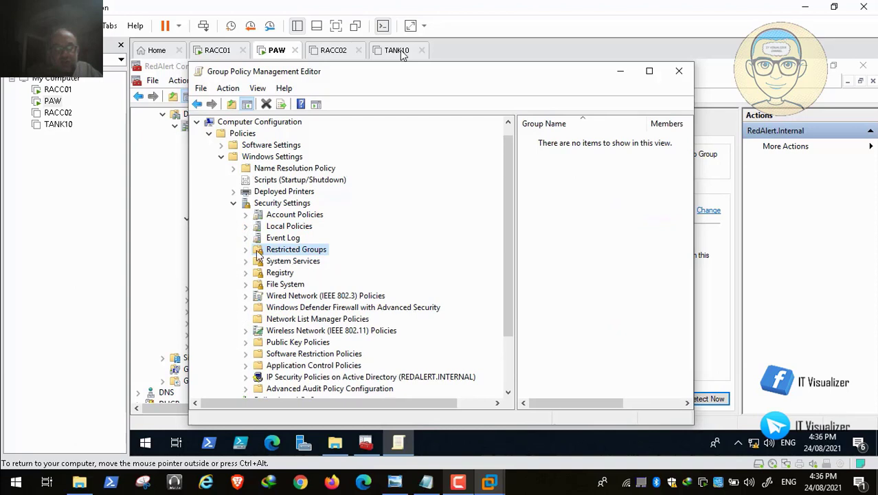
Add Administrators, resolved from 'Admi' by name check, as a restricted group in the USSR GPO
right_click(293, 254)
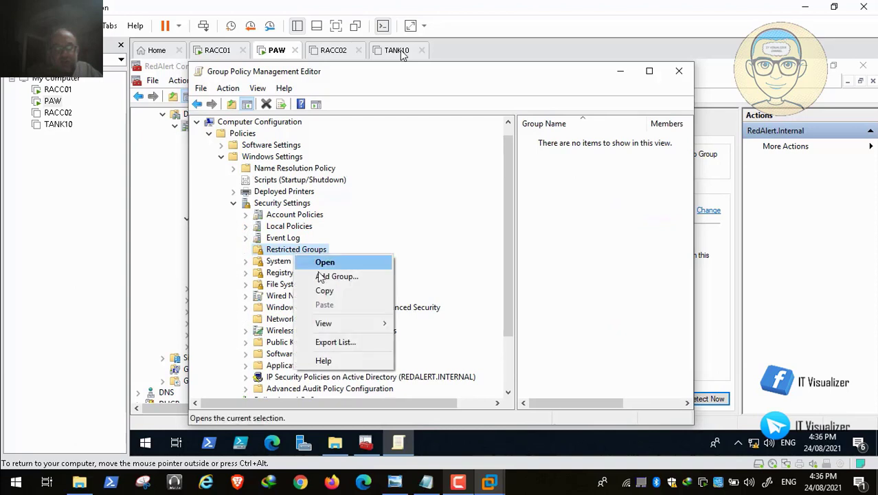
click(298, 276)
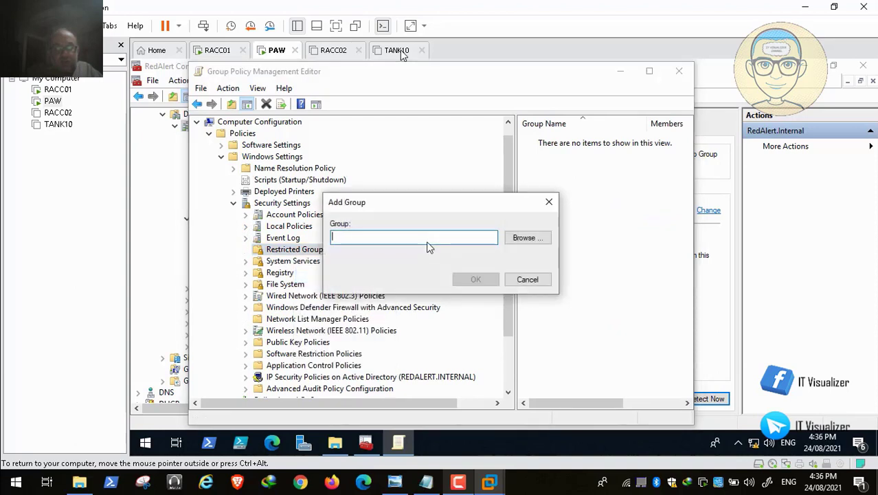
click(528, 237)
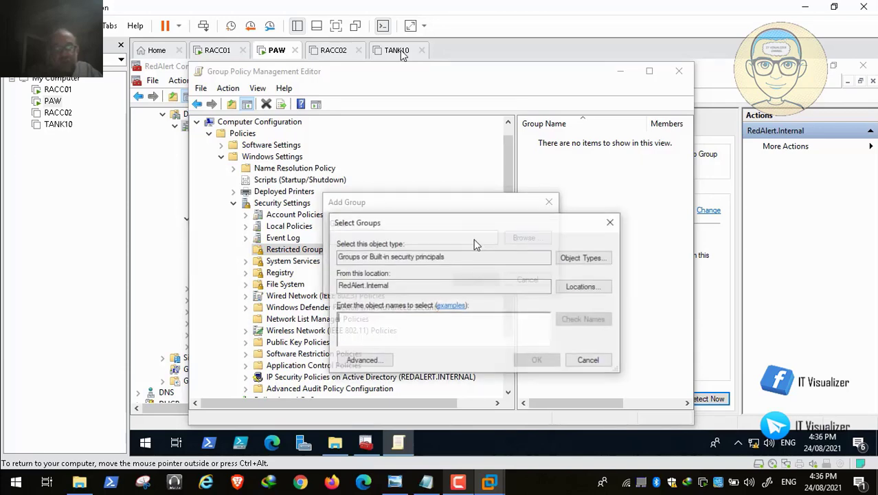
text(Administrators)
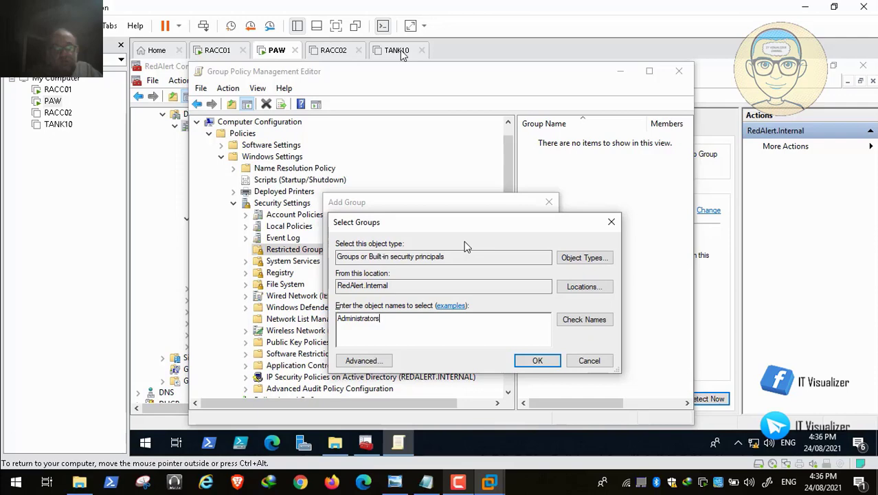
click(584, 322)
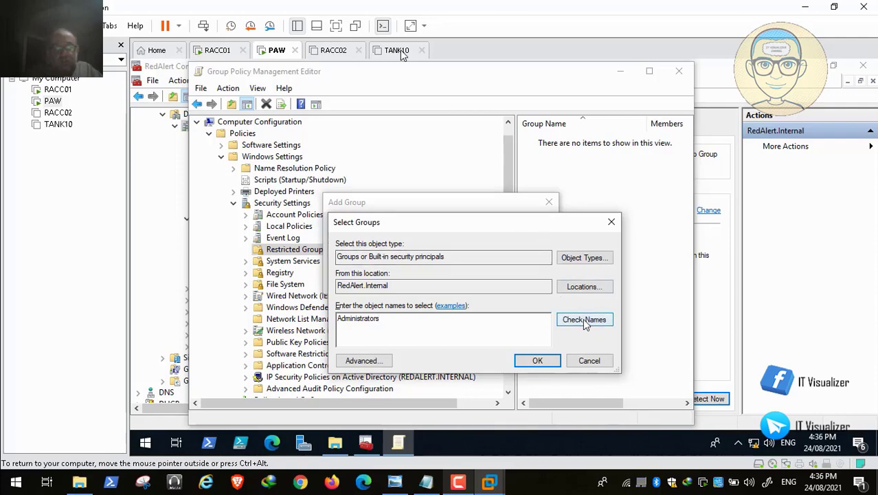
click(540, 360)
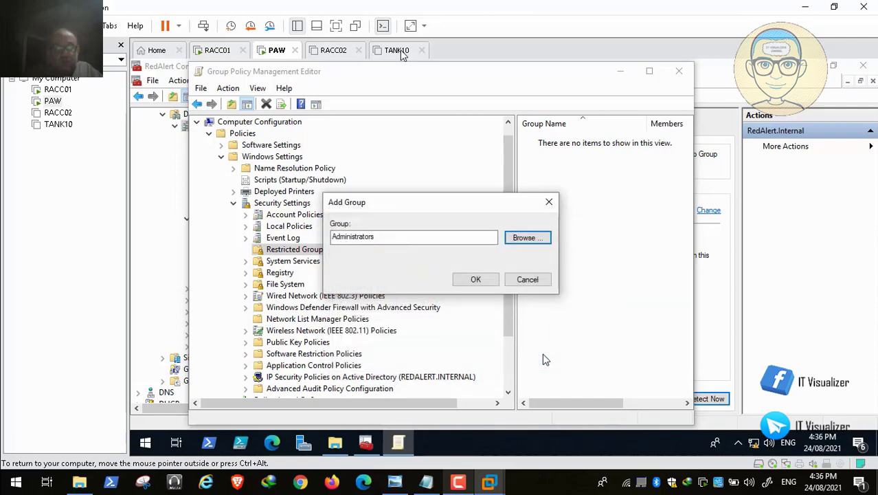
click(481, 281)
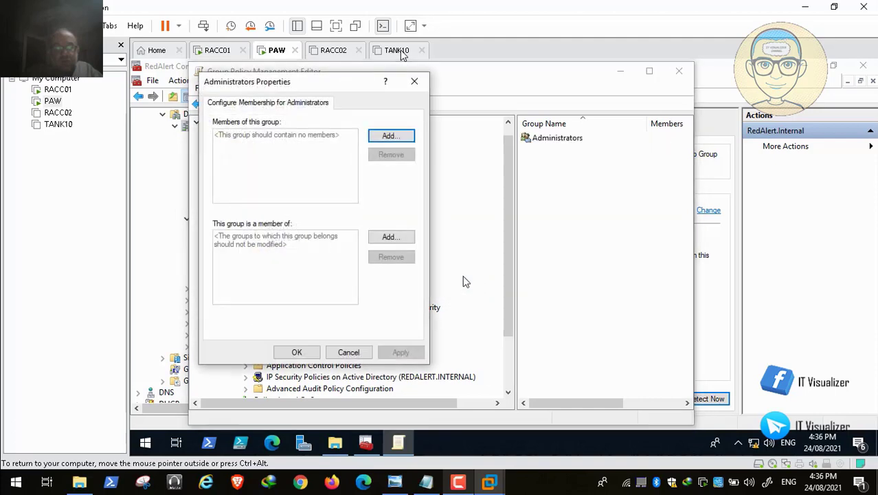
Make REDALERT\UN_USSR_IT_WA, found by searching 'UN_USSR_IT', the Administrators member and apply it
click(392, 138)
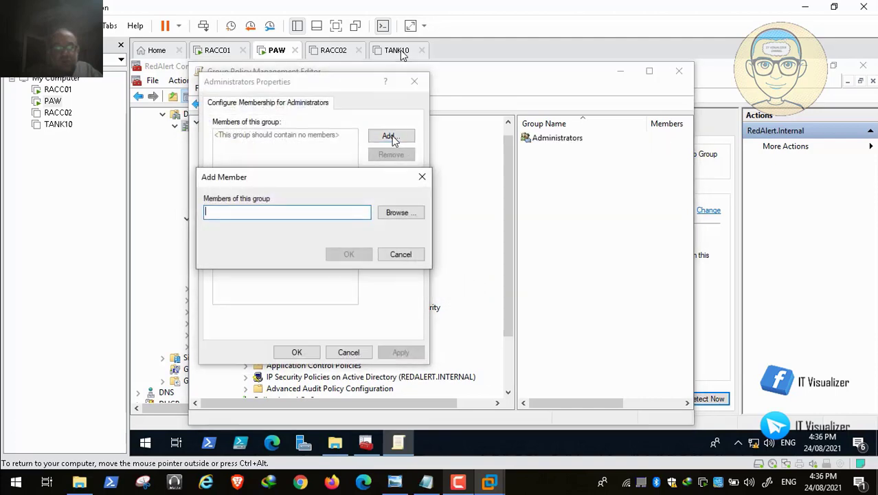
click(396, 212)
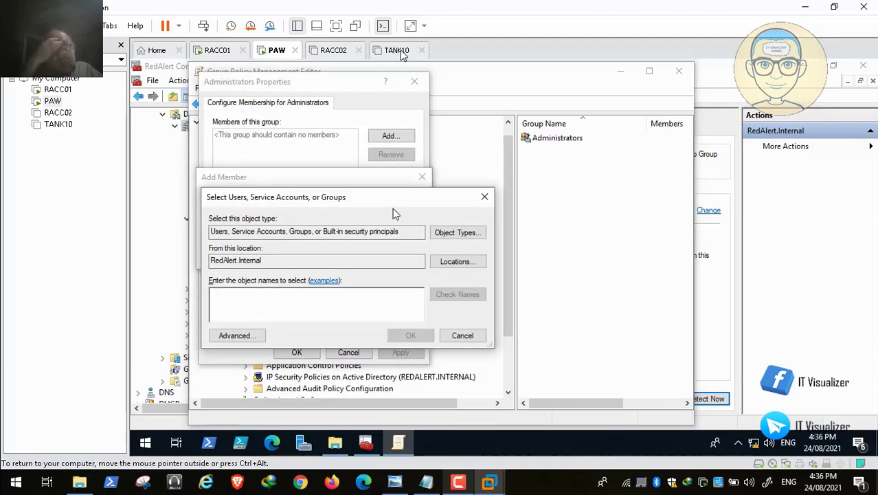
text(UN)
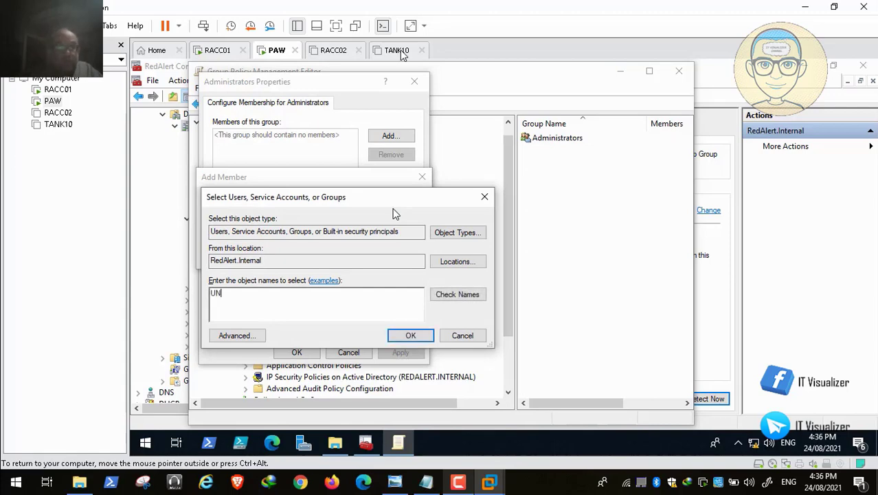
text(_USSR_IT)
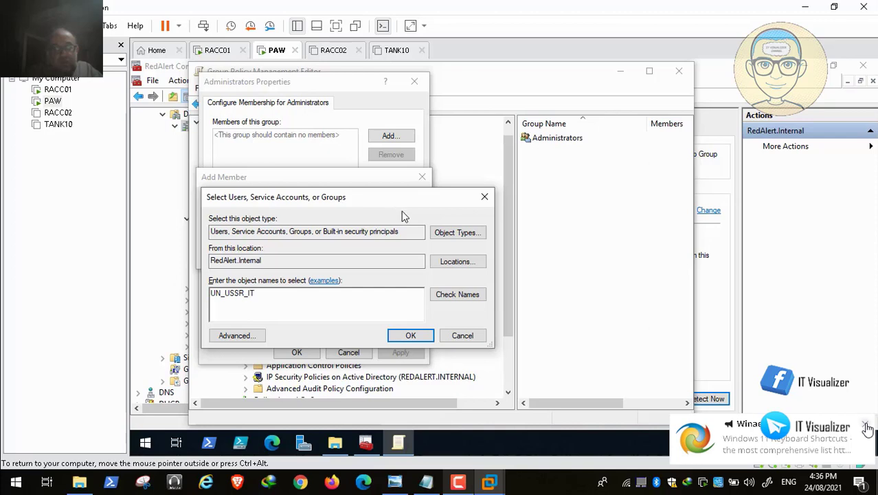
click(474, 302)
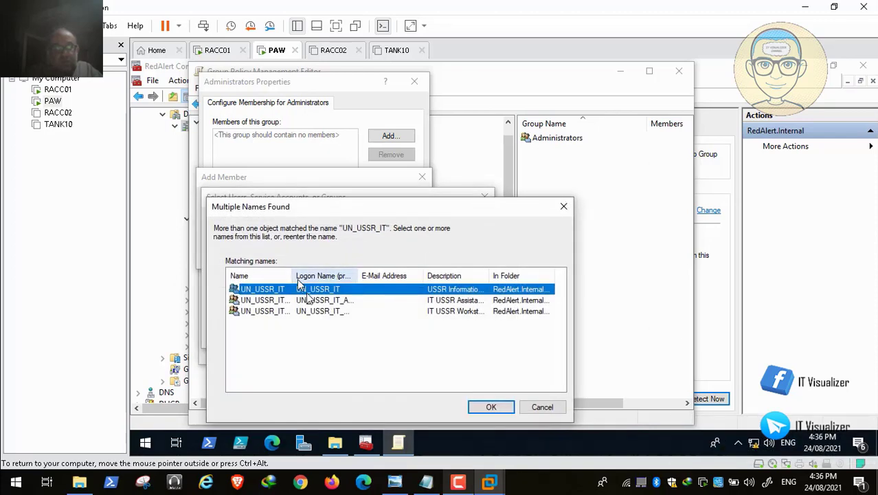
drag(295, 276, 337, 276)
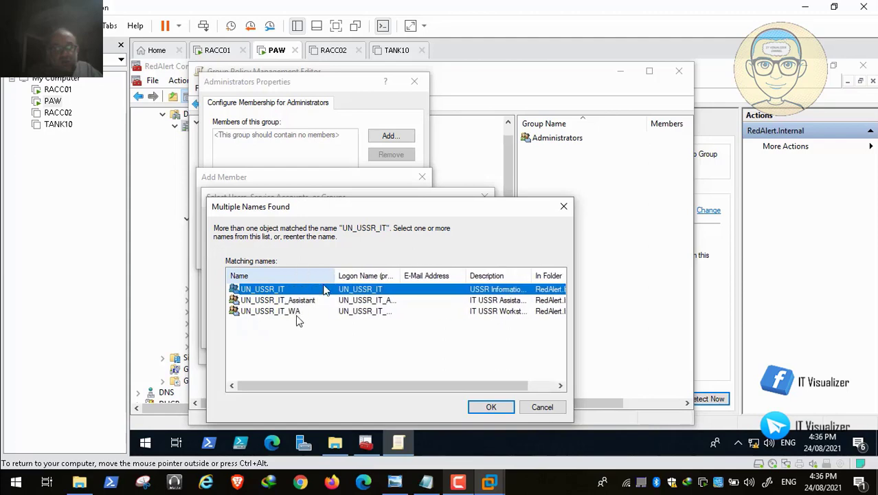
click(297, 311)
click(491, 408)
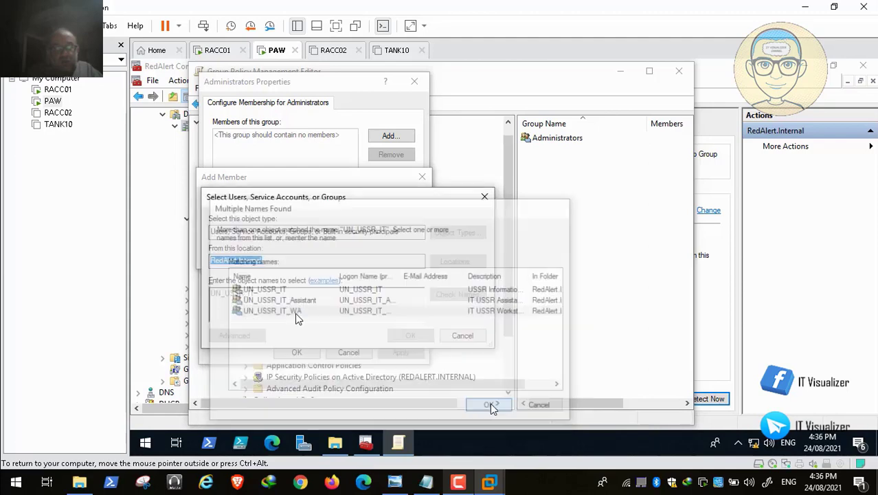
click(393, 334)
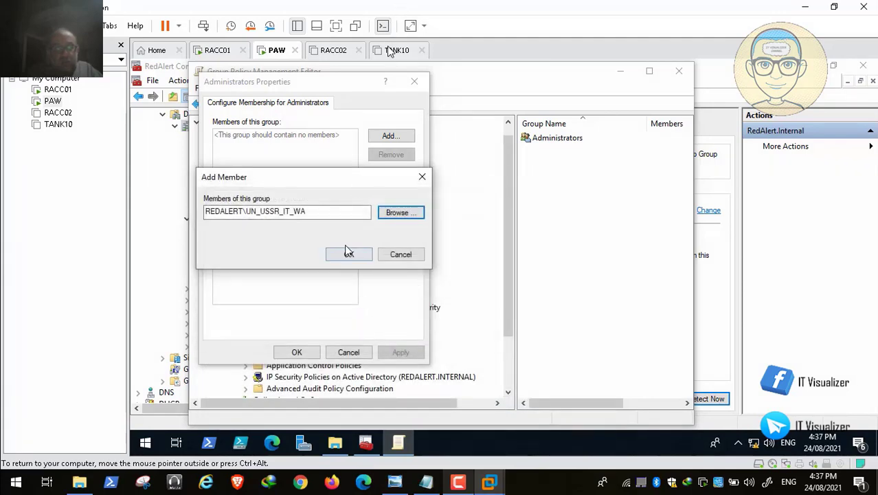
click(350, 255)
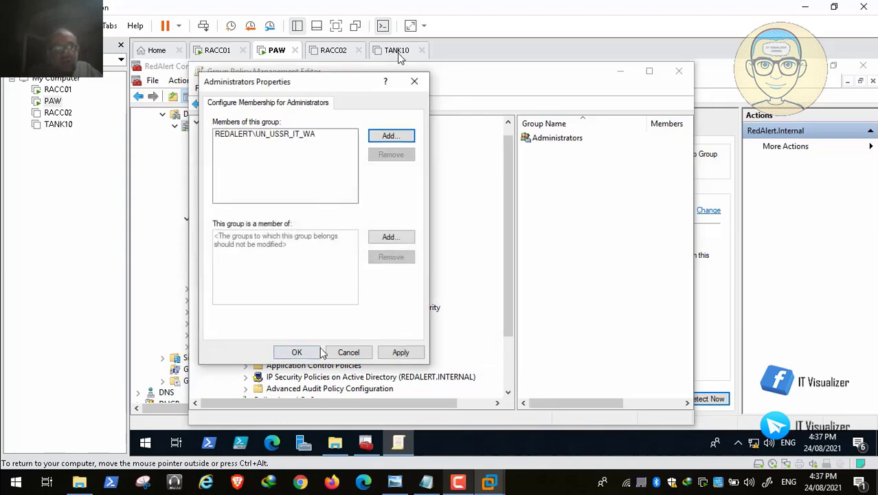
click(401, 352)
click(306, 353)
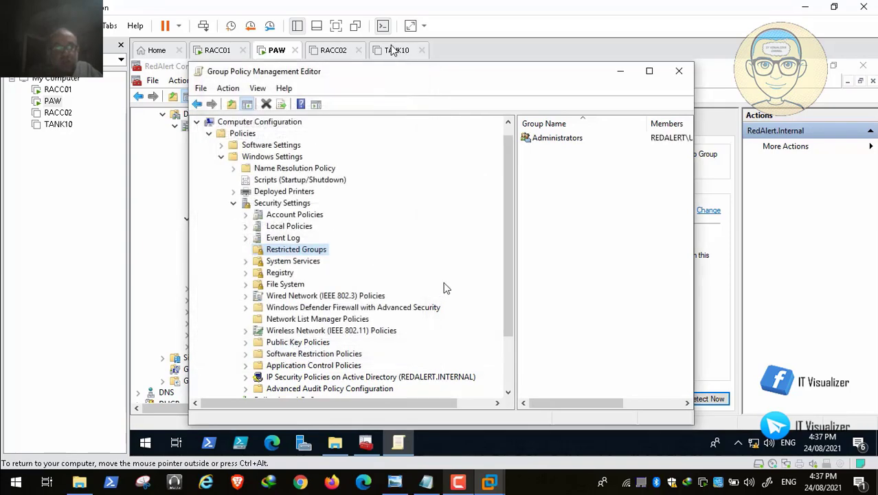
Close the Group Policy Management Editor and collapse the USSR and Armies nodes
click(680, 76)
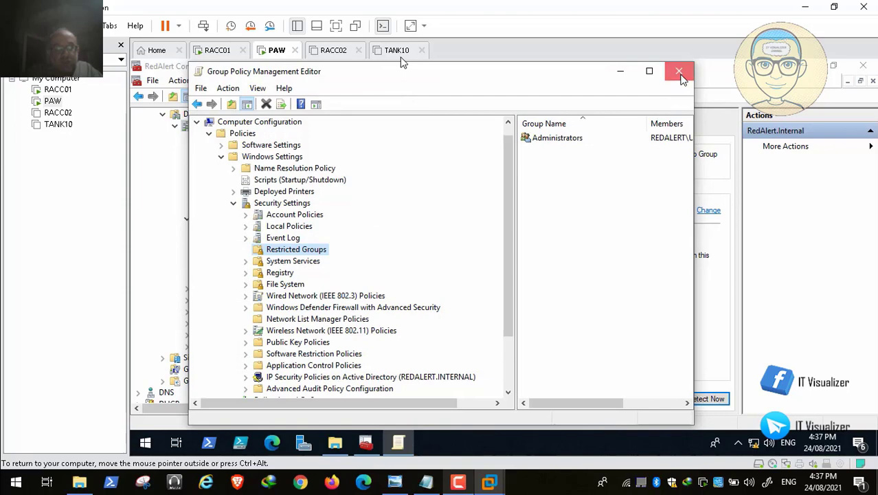
click(199, 253)
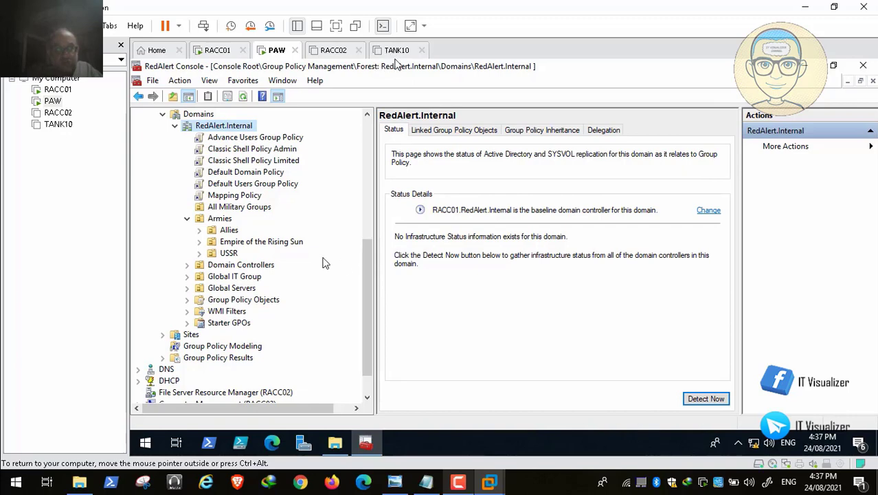
click(187, 218)
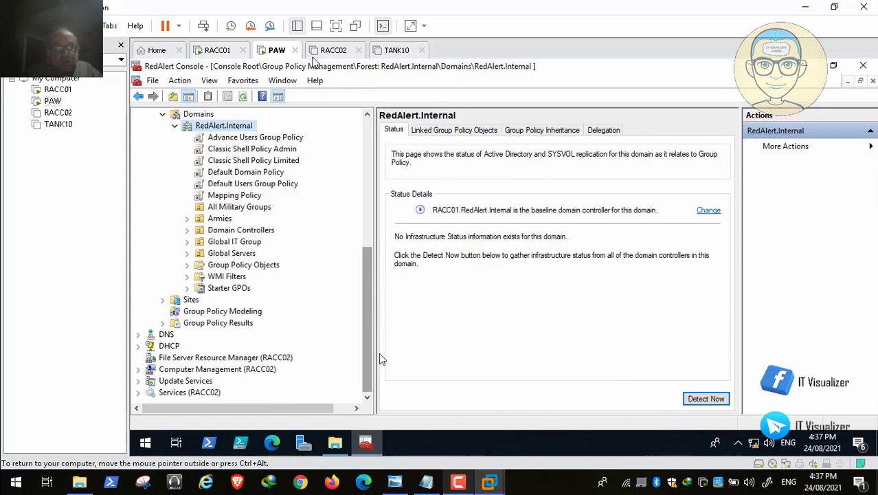
Scroll the console tree up to Active Directory Users and Computers
click(465, 484)
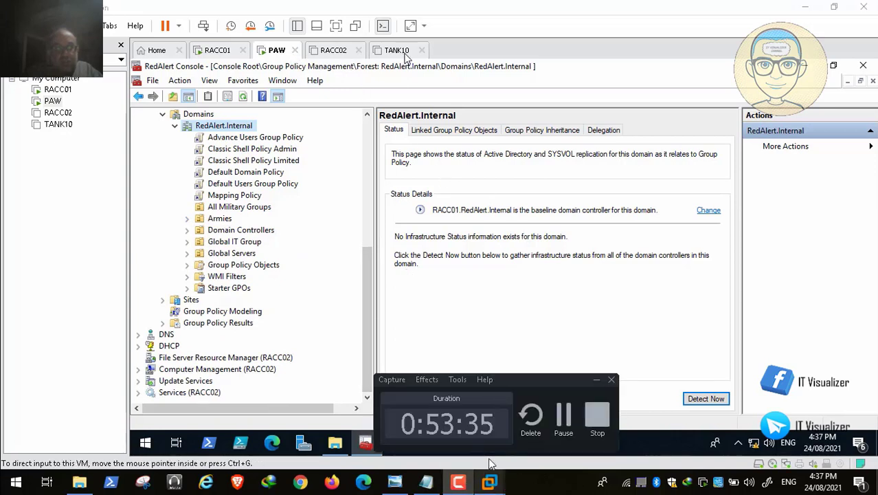
click(564, 413)
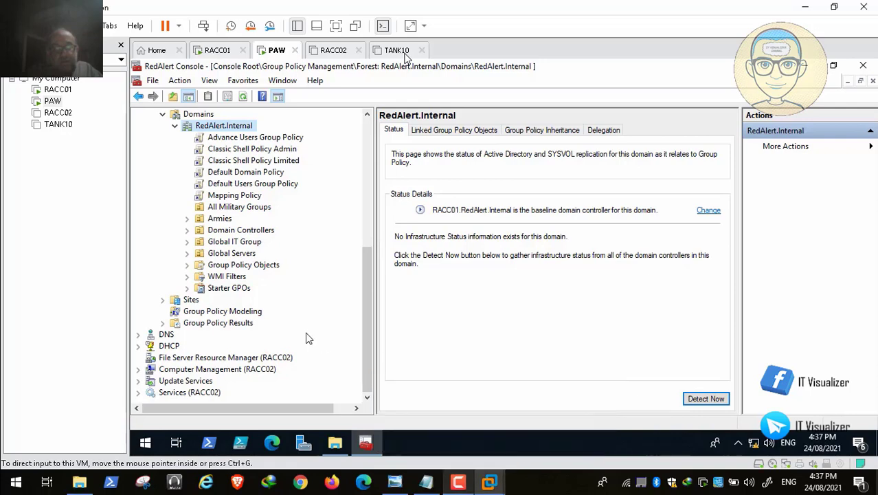
drag(366, 335, 367, 203)
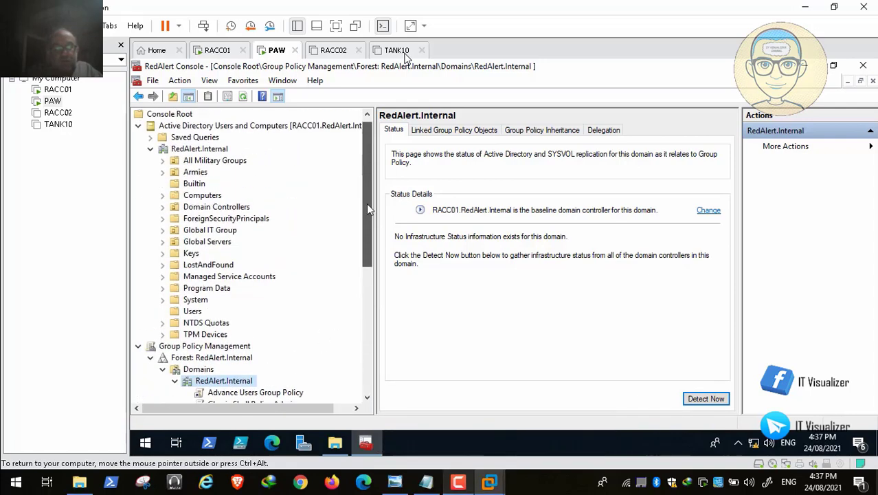
Expand Armies and browse Allies > Command Center > Airbase down to A10C Thunderbolt II
click(163, 172)
click(175, 196)
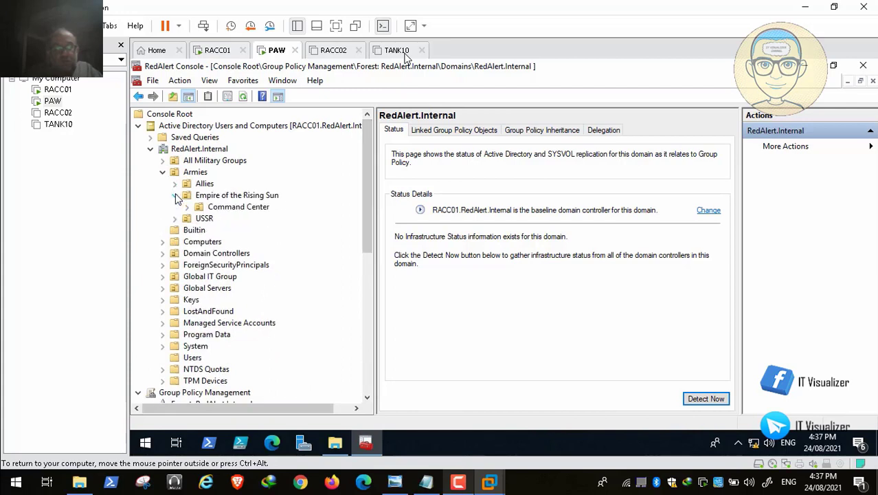
click(175, 196)
click(174, 184)
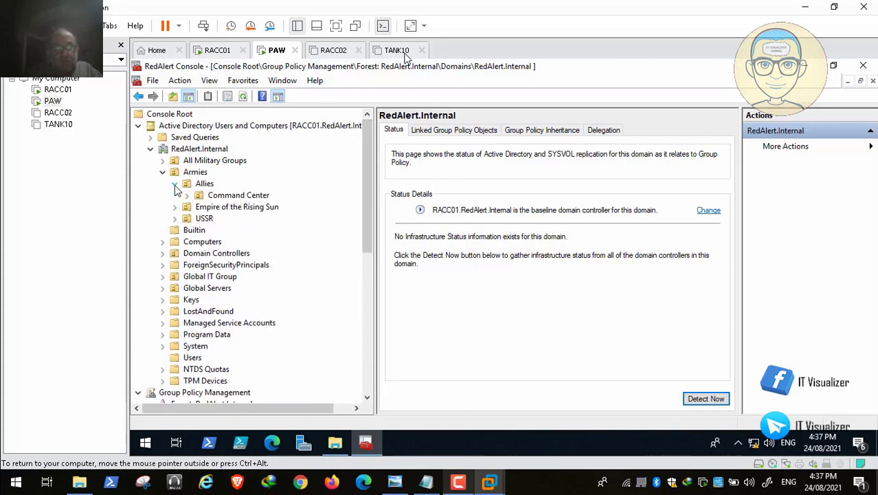
click(187, 196)
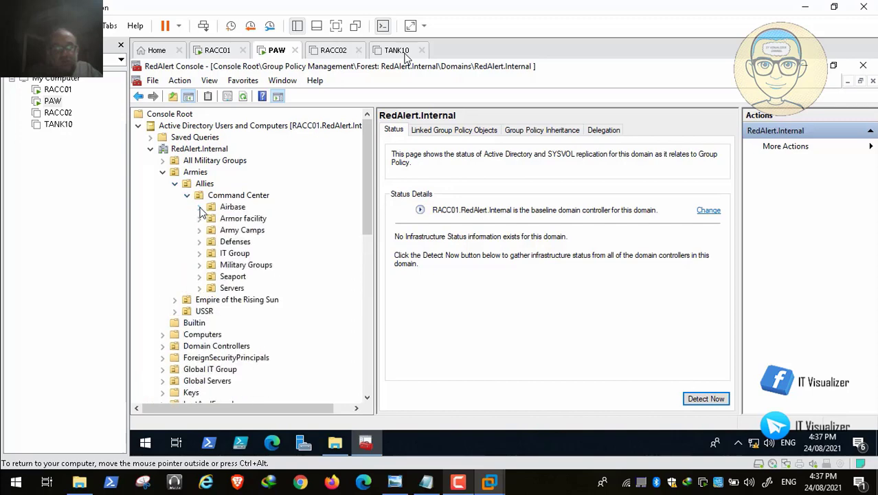
click(199, 206)
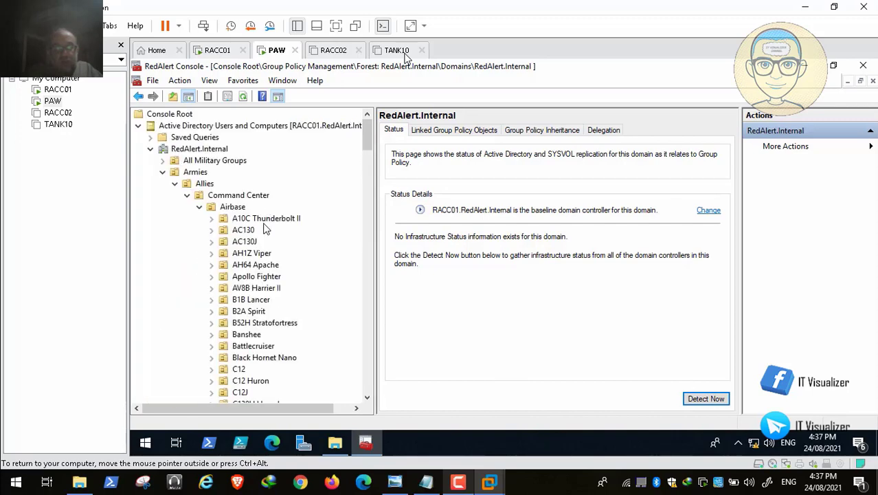
click(245, 219)
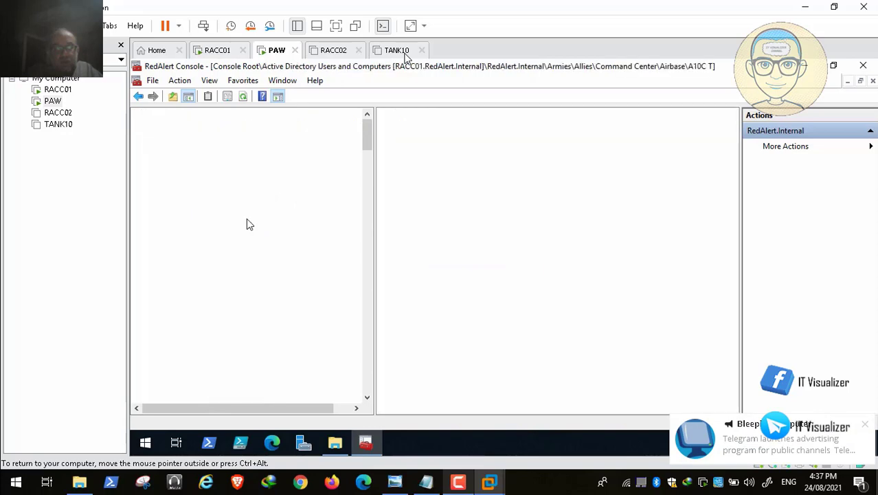
click(186, 196)
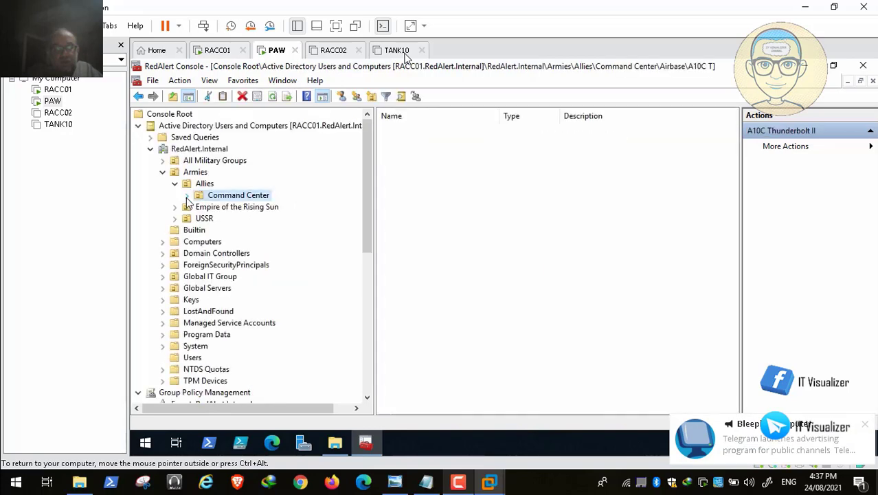
click(174, 184)
Browse Empire of the Rising Sun's Command Center and Airbase, then peek into USSR
click(175, 196)
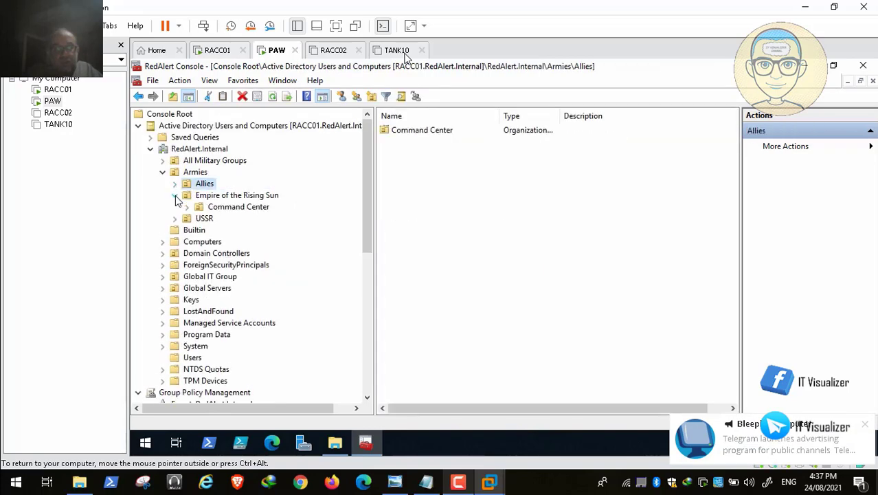
click(187, 207)
click(199, 219)
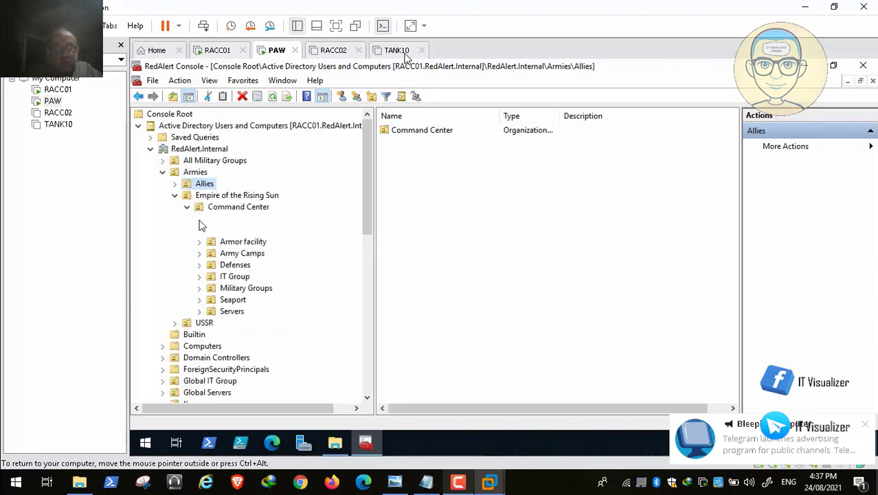
click(199, 219)
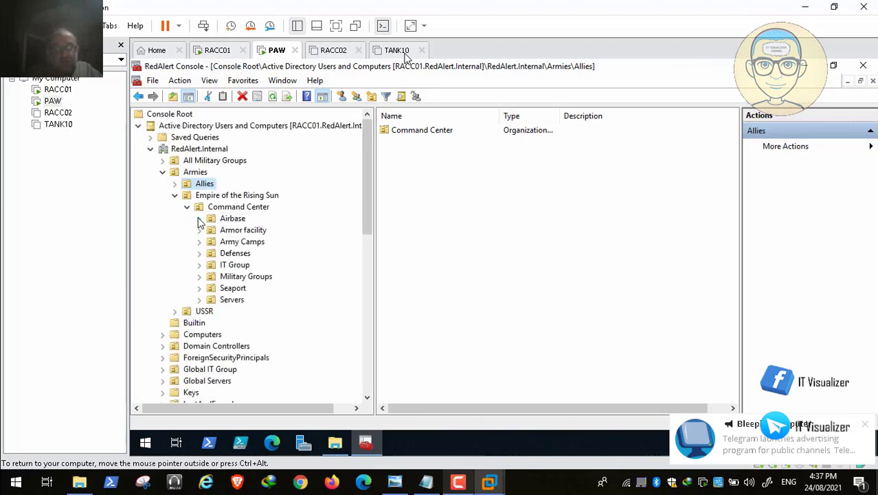
click(187, 208)
click(175, 196)
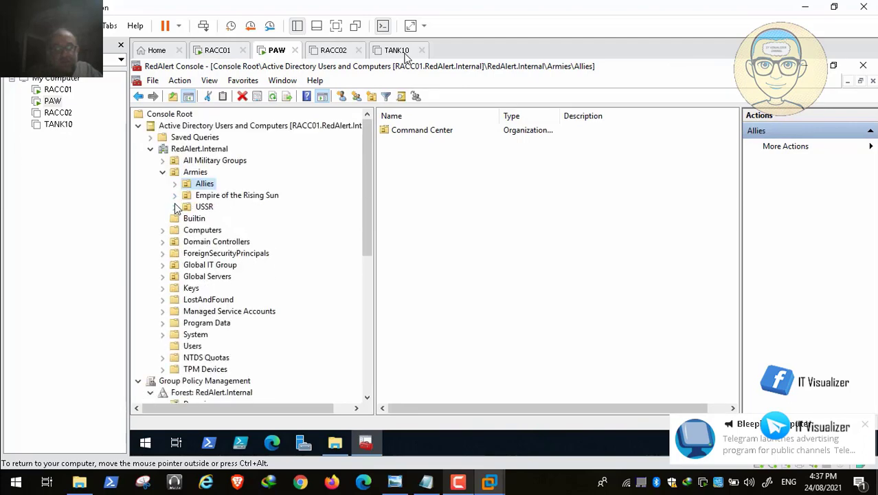
click(175, 207)
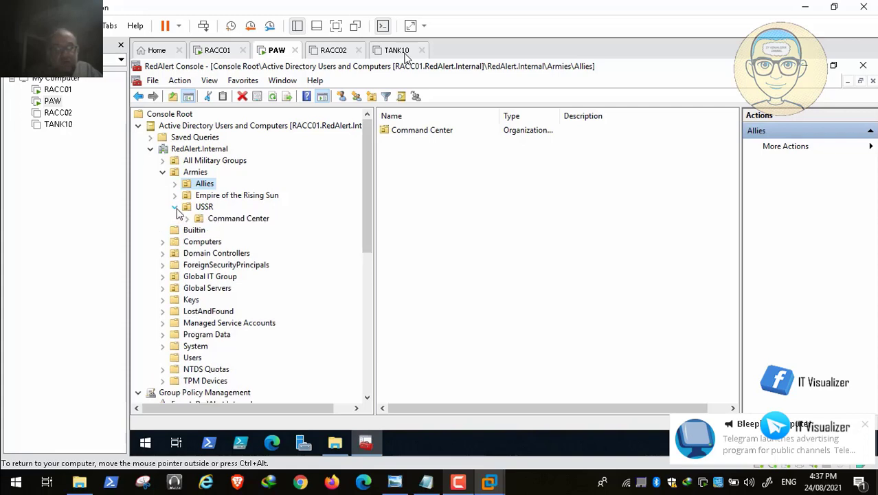
click(176, 207)
Expand Allies > Command Center > Armor facility and select TANK10 in AlKhalid II
click(175, 184)
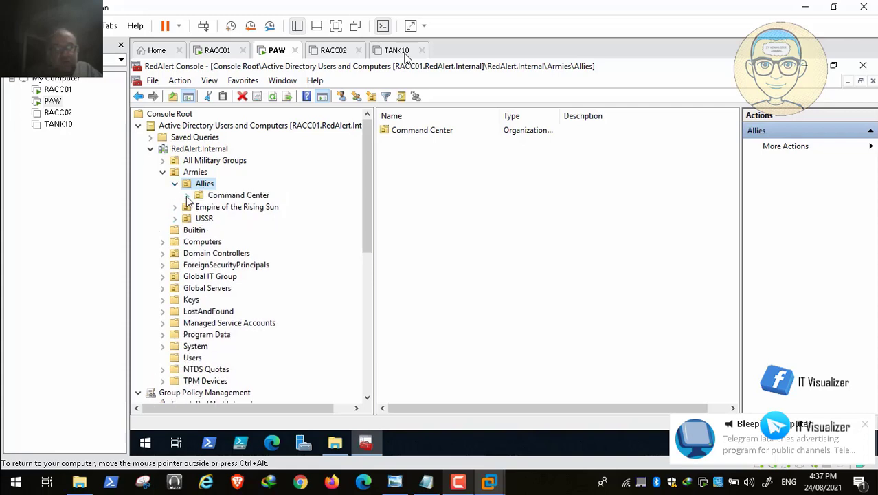
click(187, 195)
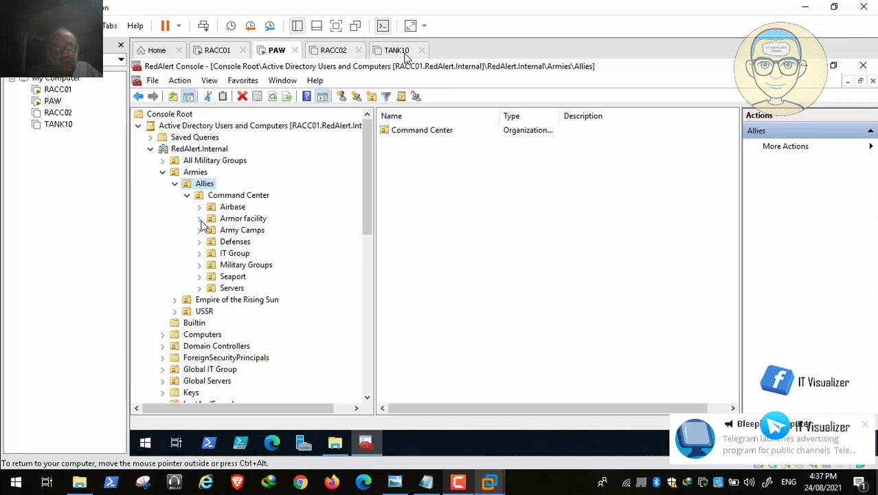
click(200, 219)
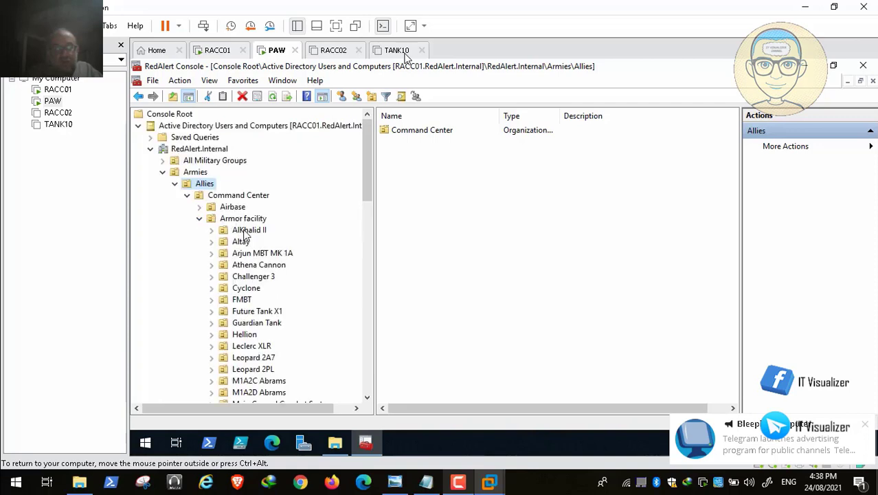
click(245, 232)
click(407, 131)
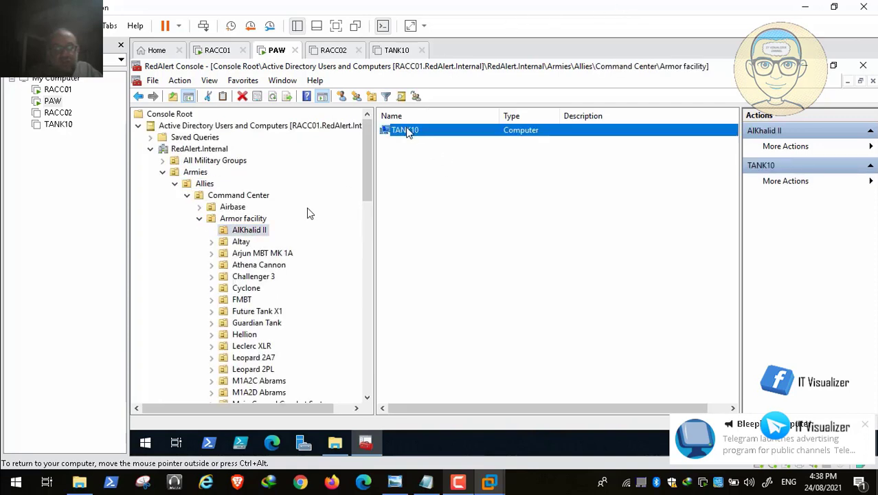
click(34, 468)
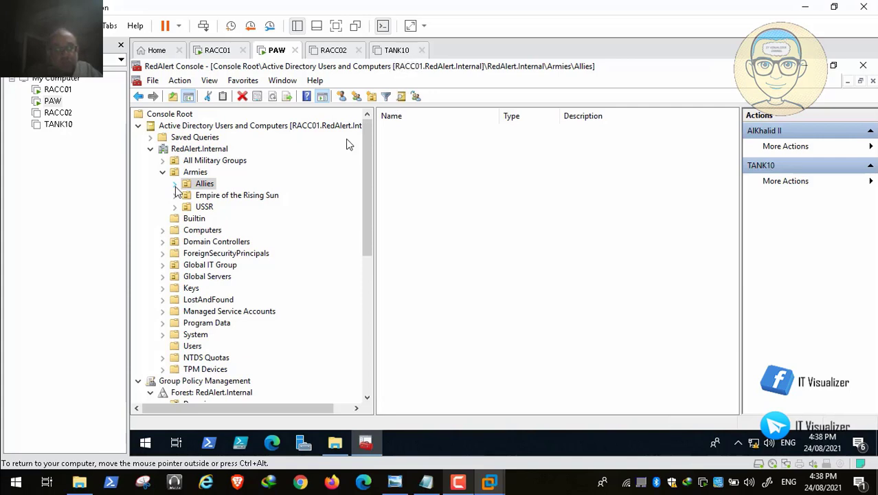
Locate IT Workstation Admin 1 alongside the UN_Allies_IT_WA group in IT Group
mouse_move(220, 493)
click(11, 467)
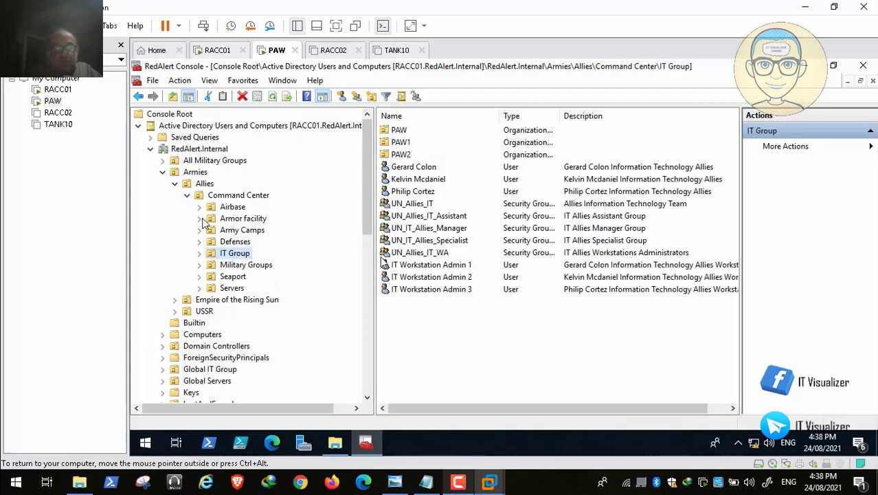
click(440, 255)
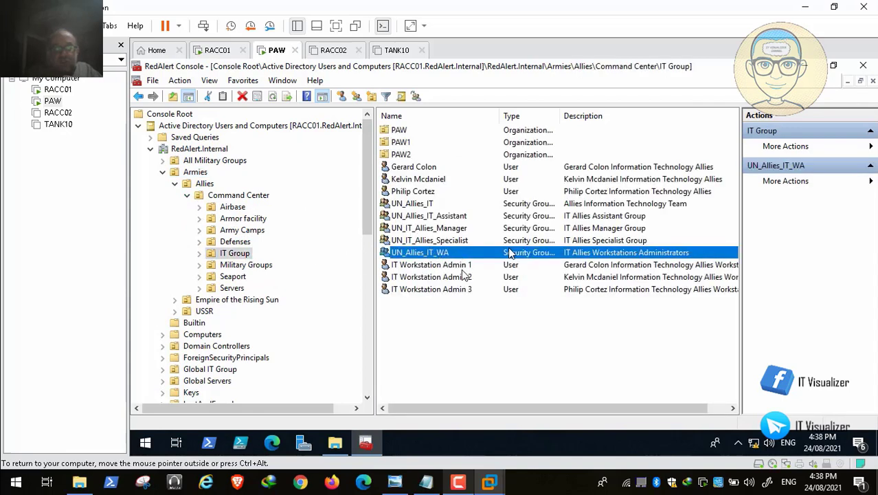
click(455, 266)
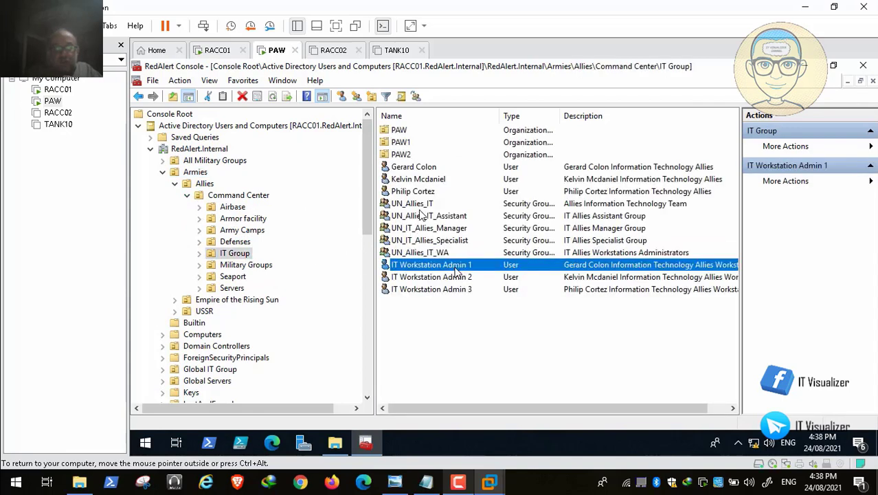
Review IT Workstation Admin 1's Account tab, close it with OK, and collapse Armies
double_click(456, 265)
click(484, 158)
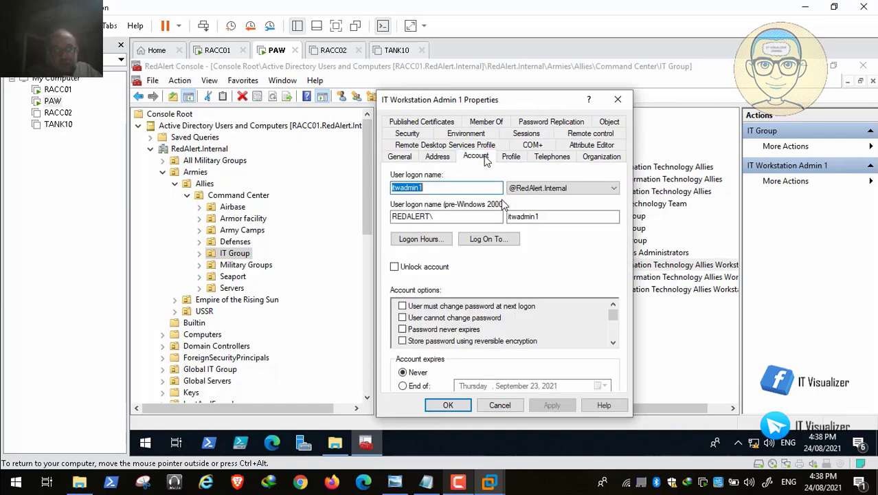
click(448, 405)
click(163, 172)
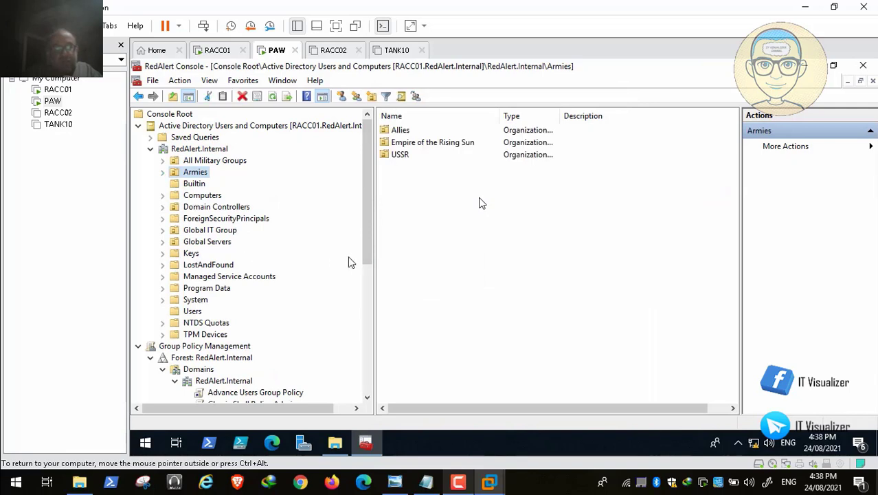
Save and close the RedAlert console, then close the Backgrounds folder window
click(862, 69)
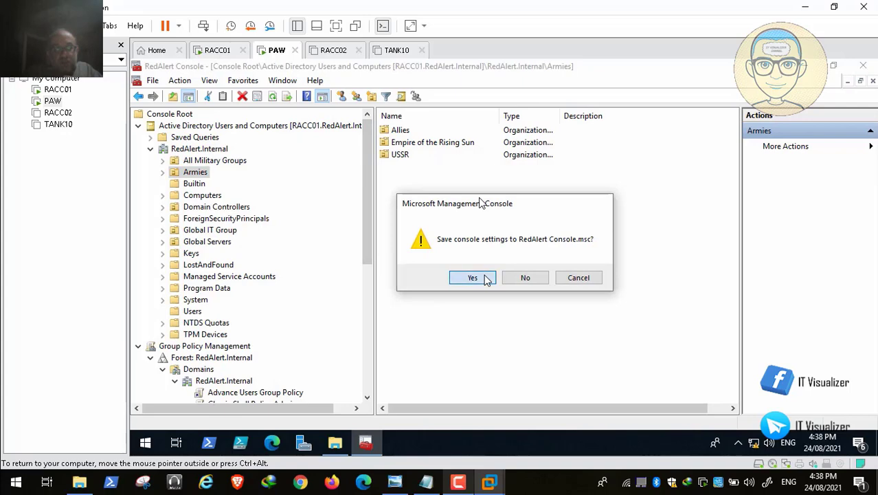
click(473, 278)
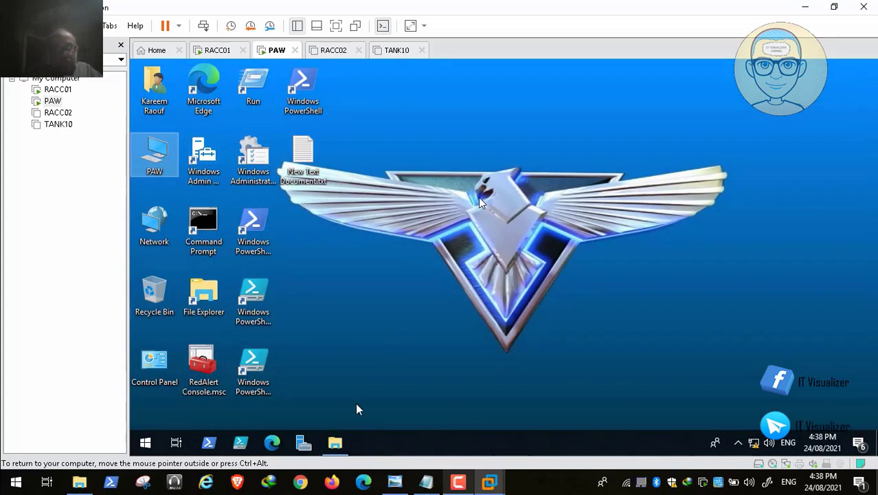
click(335, 442)
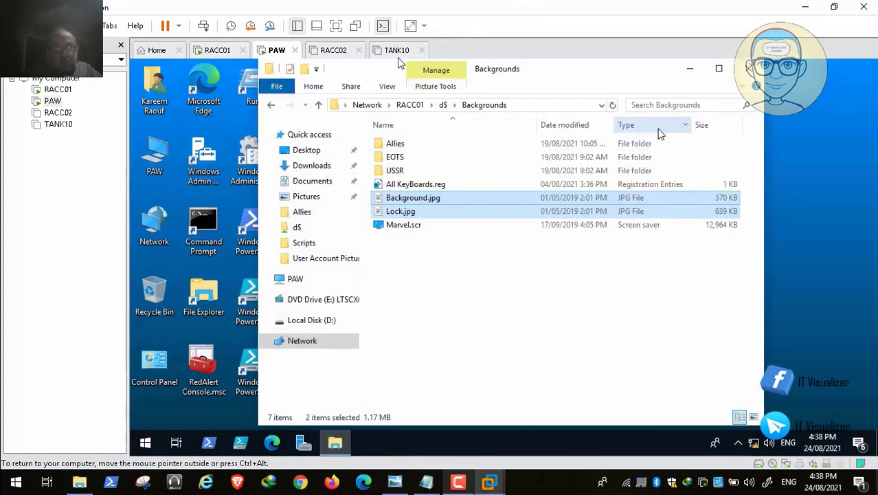
click(748, 69)
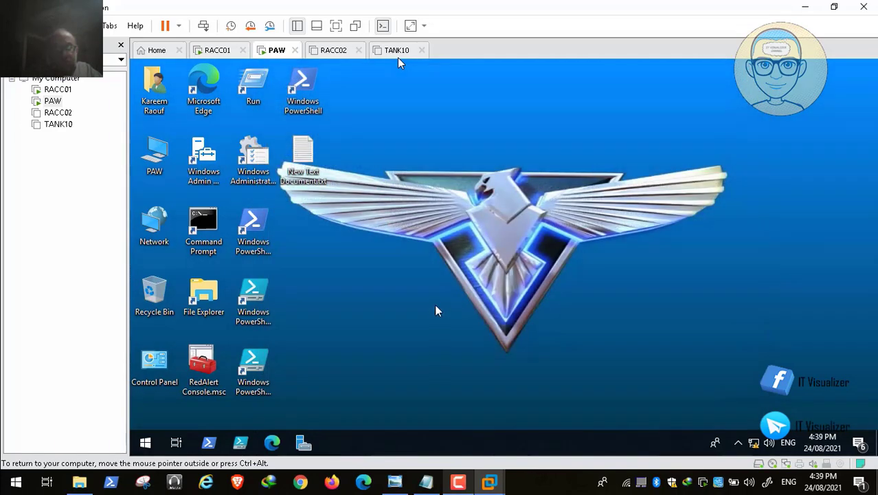
Shut down the PAW machine from the Win+X Shut down or sign out menu
right_click(146, 443)
mouse_move(172, 401)
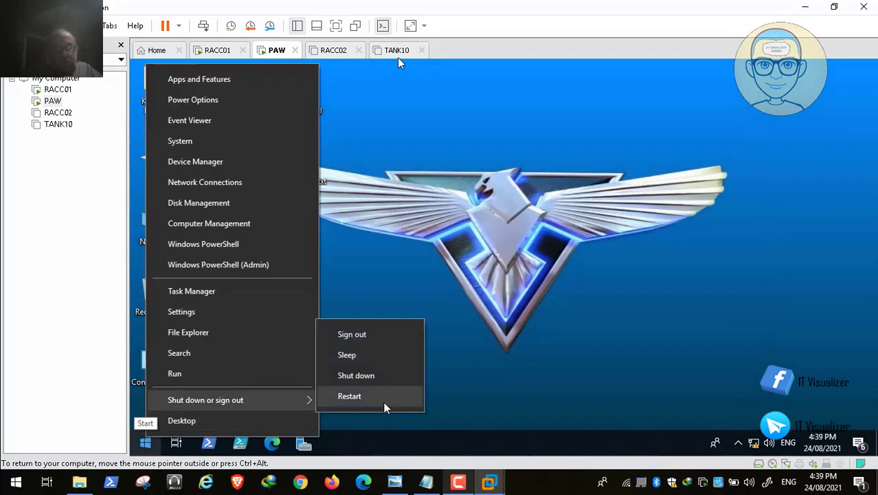
click(389, 382)
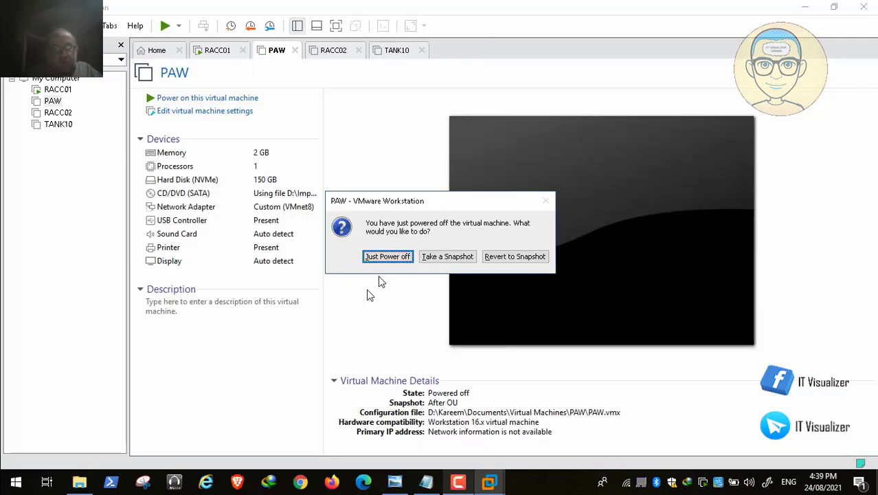
Power off PAW without a snapshot and sign in to TANK10 as IT Workstation Admin 1
click(397, 257)
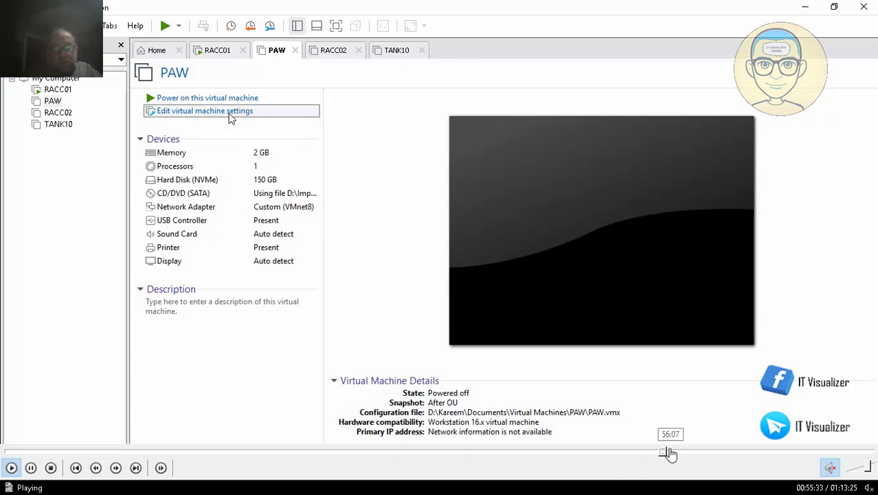
click(671, 454)
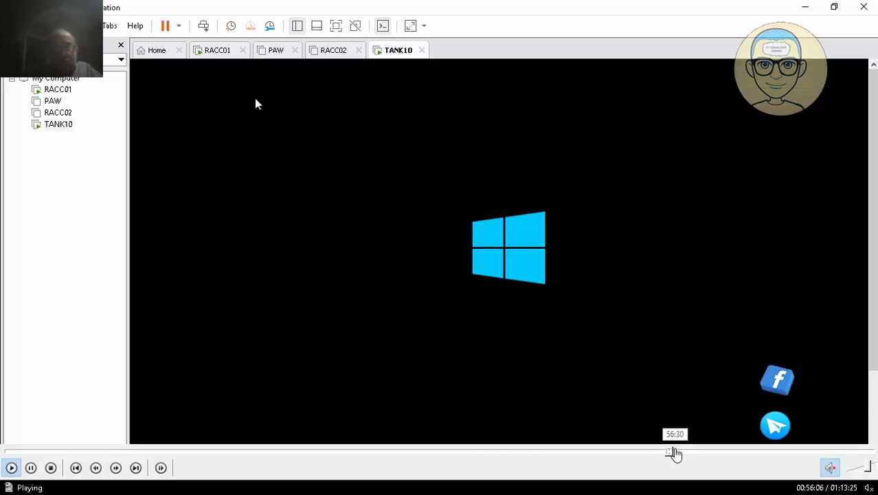
click(677, 454)
click(682, 454)
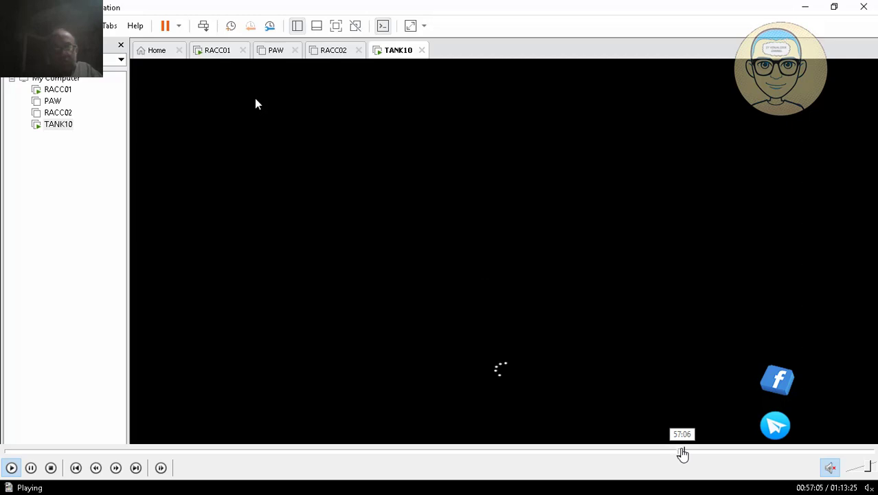
click(687, 454)
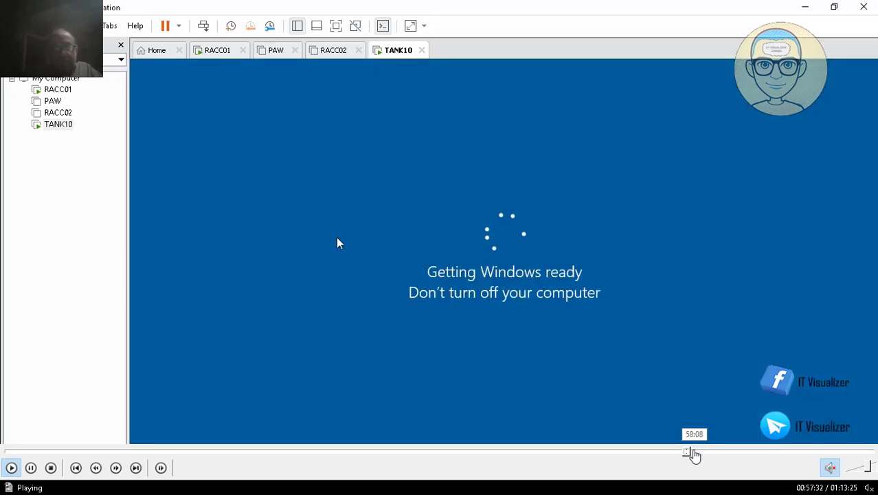
click(692, 453)
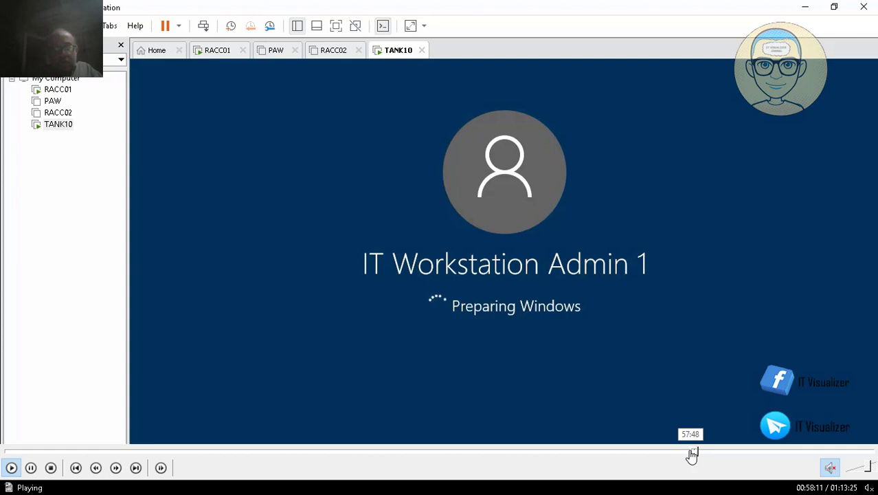
click(690, 454)
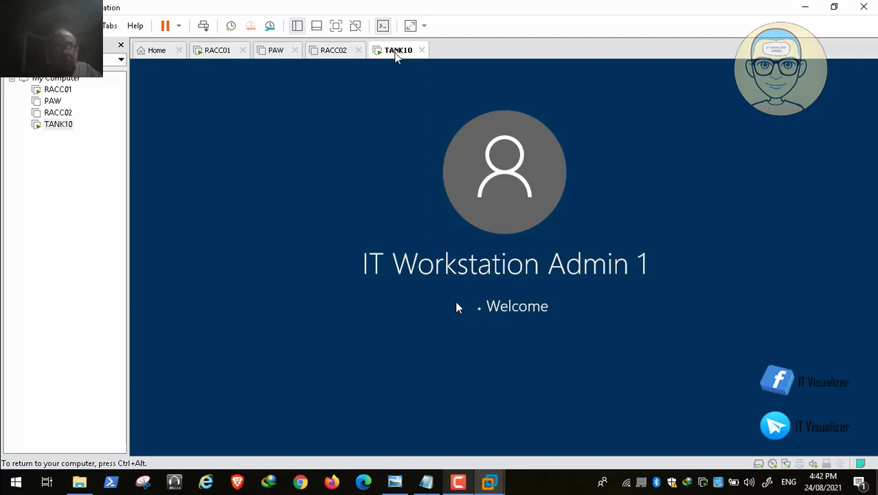
mouse_move(655, 473)
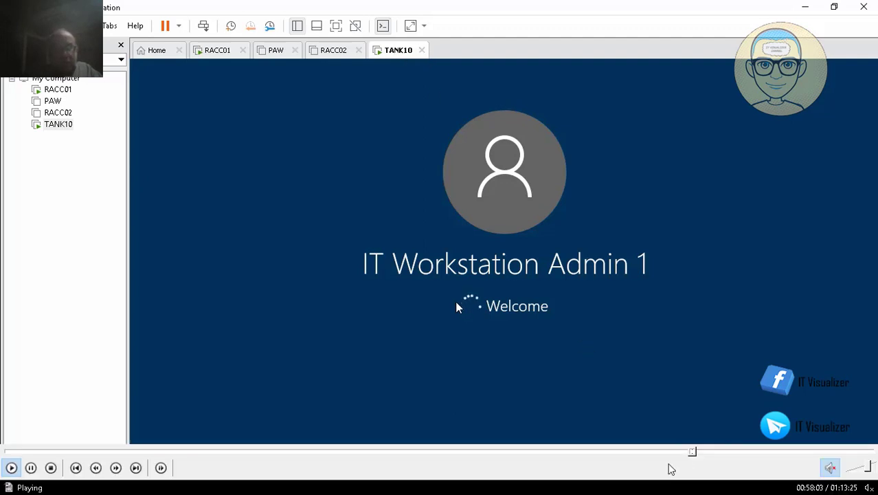
click(694, 451)
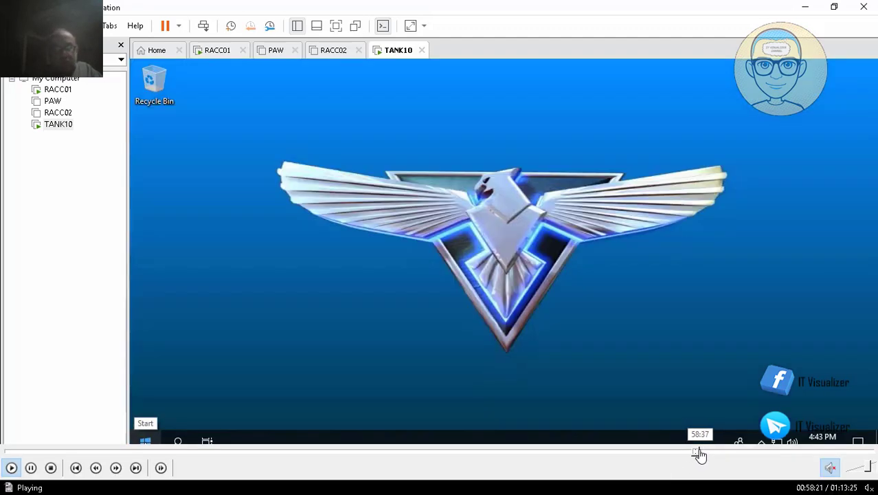
Open Local Users and Groups > Groups in TANK10's Computer Management
click(699, 451)
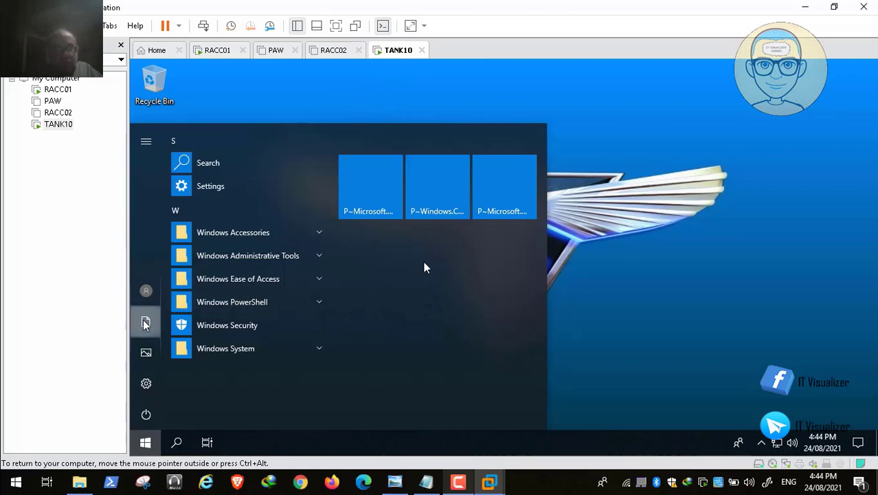
mouse_move(611, 466)
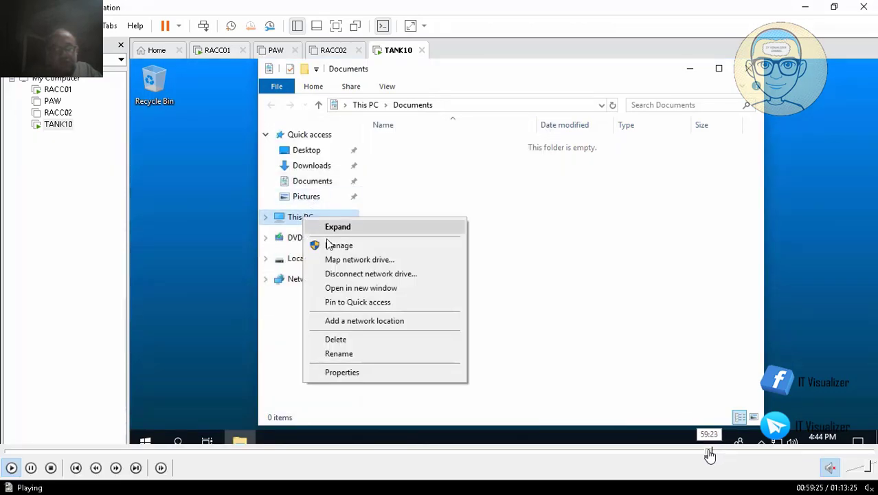
click(708, 454)
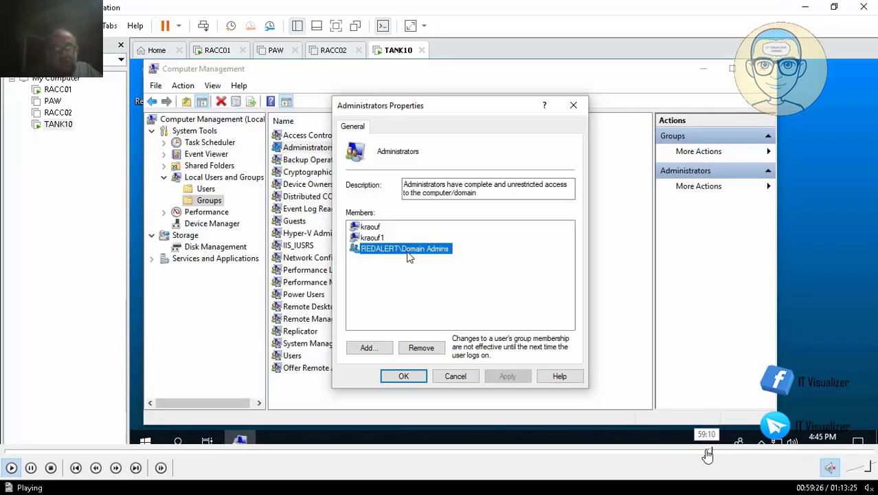
click(708, 454)
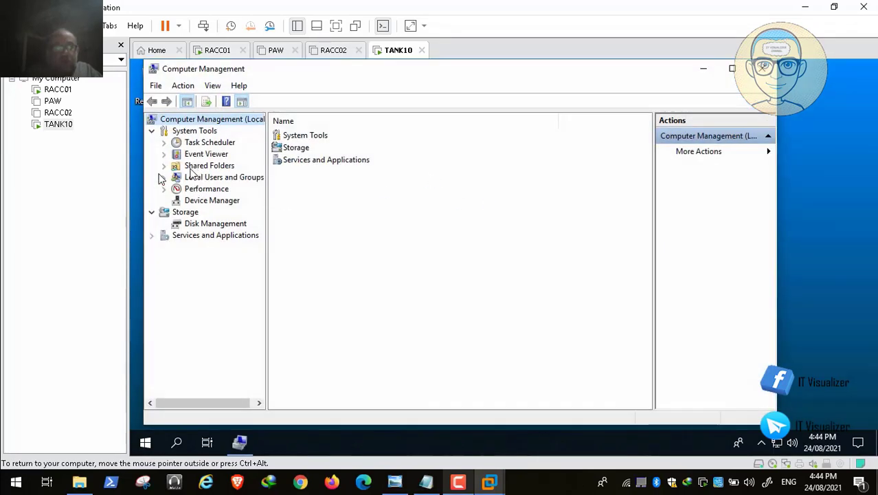
click(163, 177)
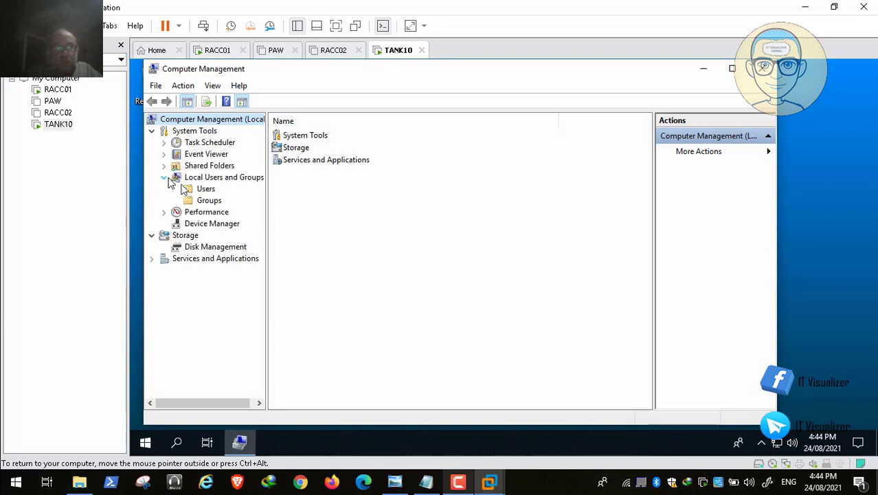
click(209, 200)
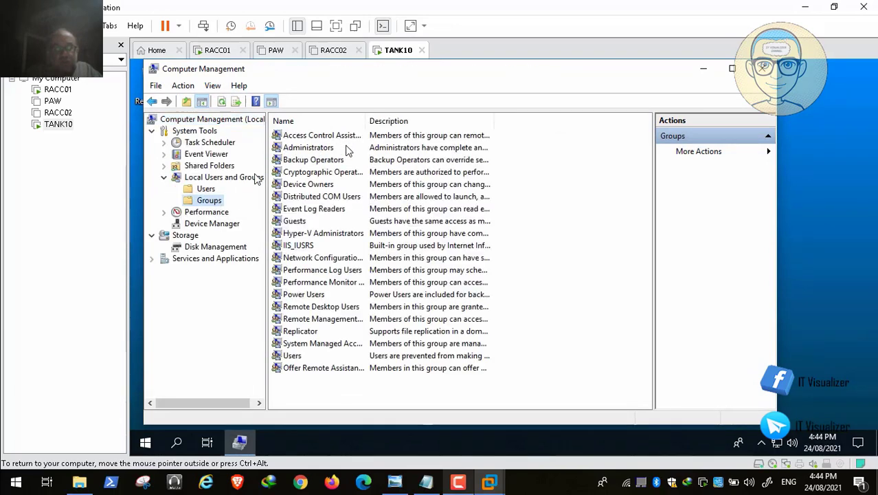
Review the Administrators group members, including REDALERT\Domain Admins, and cancel out
double_click(330, 150)
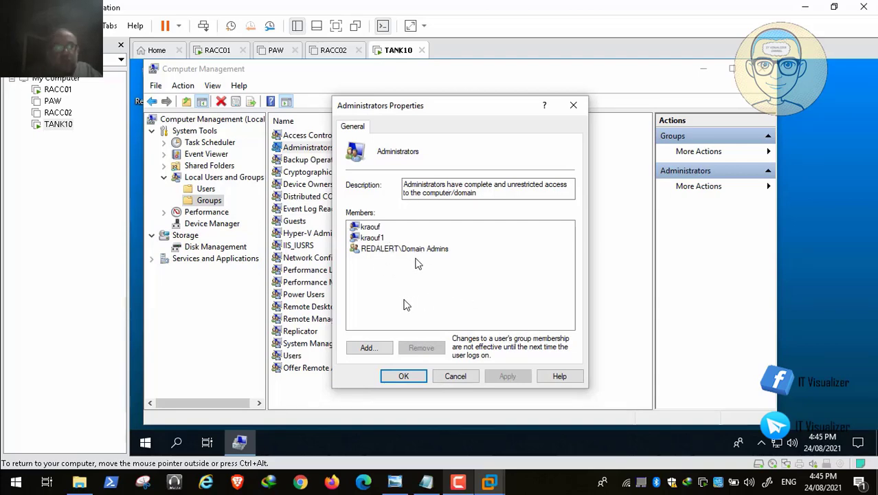
click(428, 246)
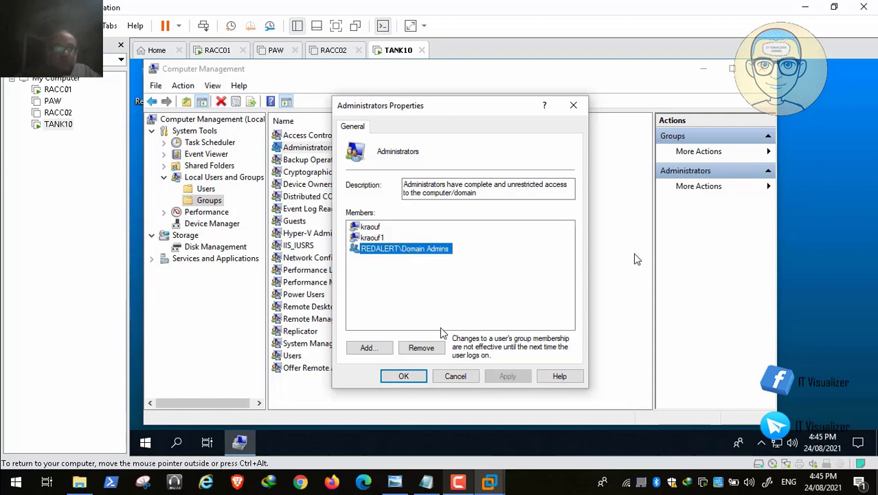
click(455, 378)
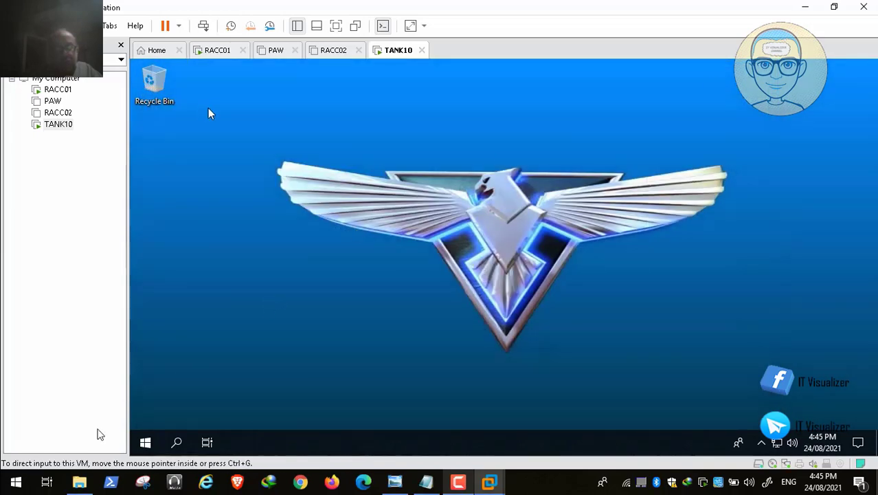
Run gpupdate /force from the Run prompt on TANK10
right_click(143, 442)
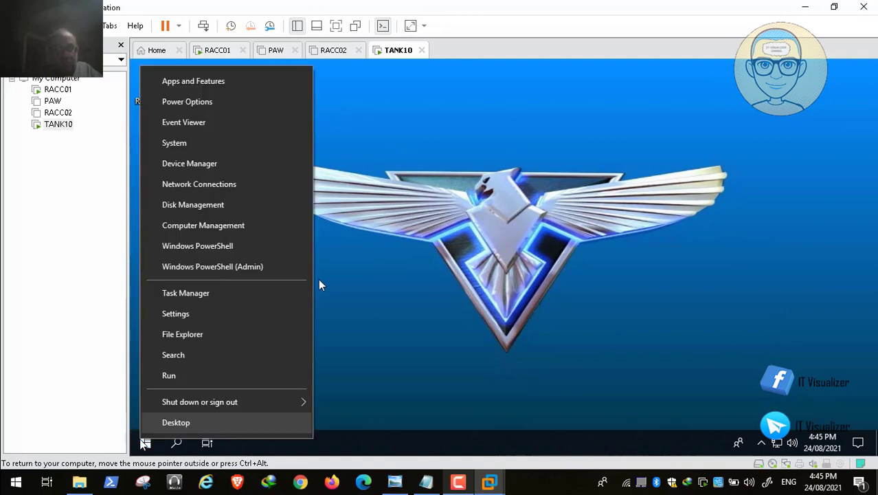
click(218, 383)
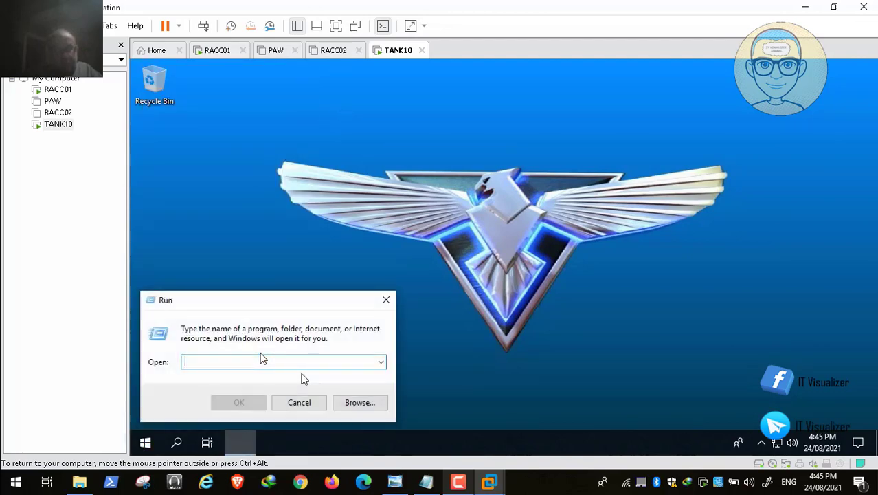
text(gpupdate /forc)
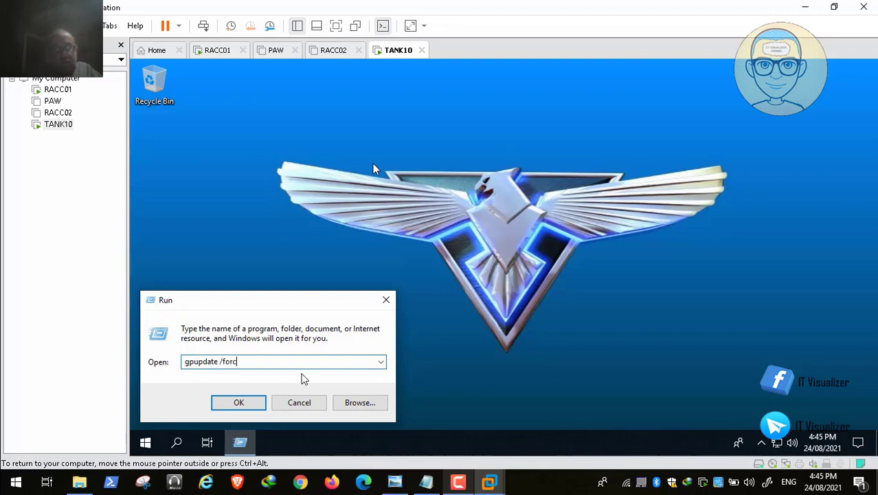
key(Return)
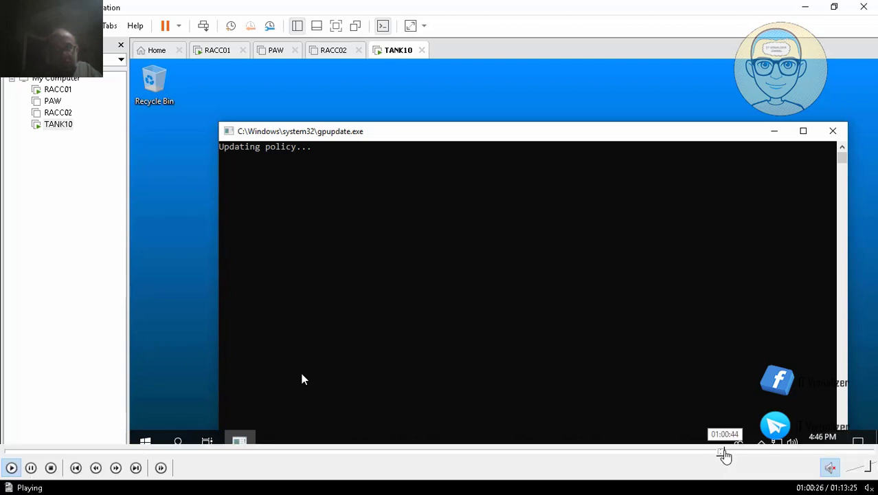
Restart TANK10 and sign back in as the workstation admin
click(725, 454)
click(725, 453)
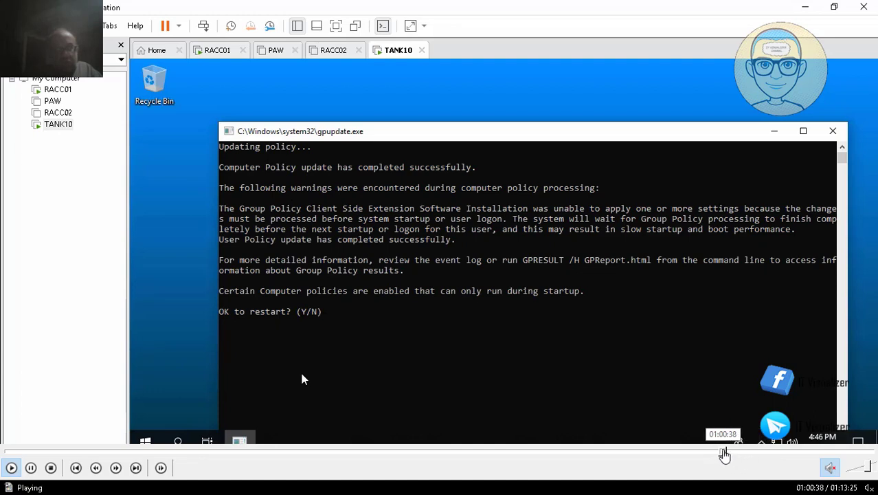
click(727, 453)
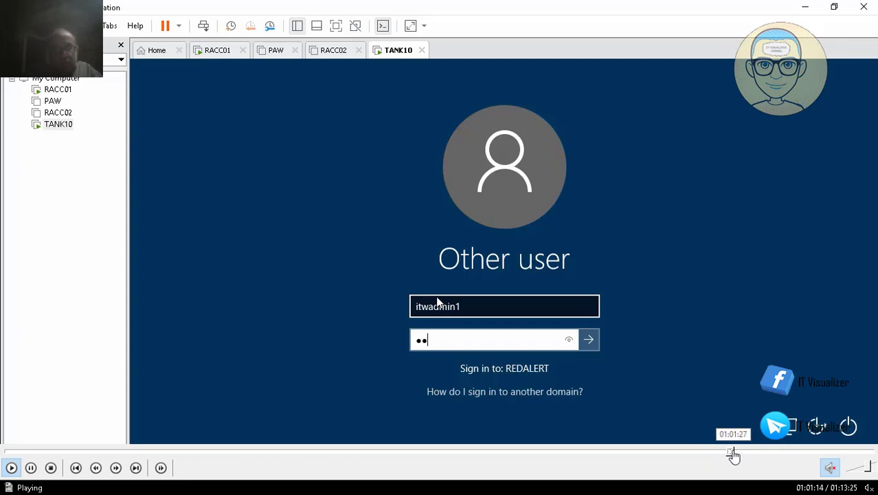
Close the empty Documents folder window on TANK10
click(736, 451)
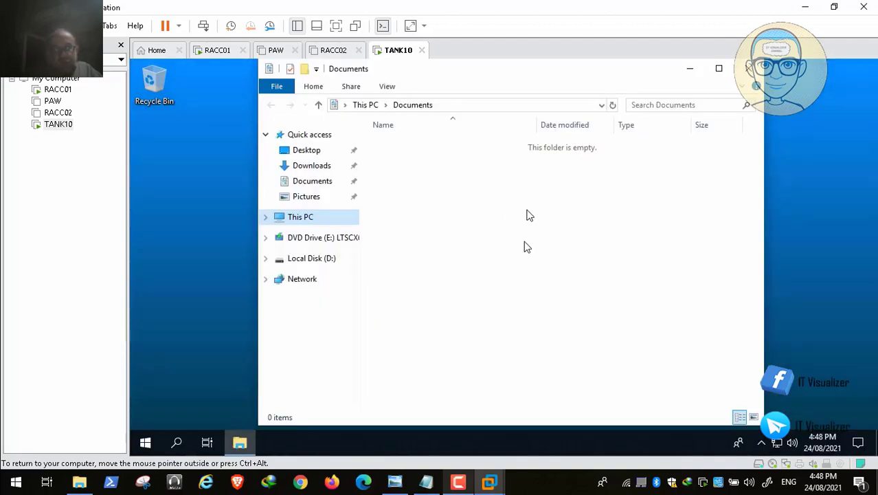
click(749, 68)
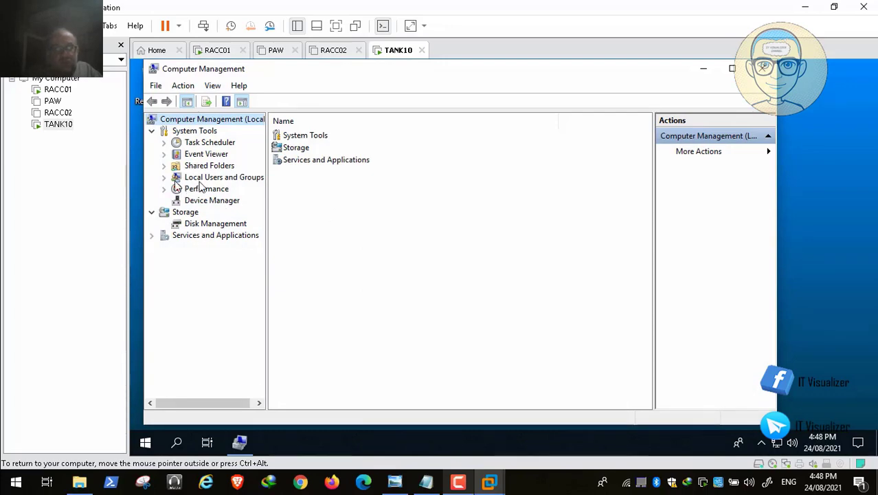
Confirm REDALERT\UN_Allies_IT_WA is in TANK10's local Administrators group, then power off TANK10
double_click(198, 181)
click(208, 202)
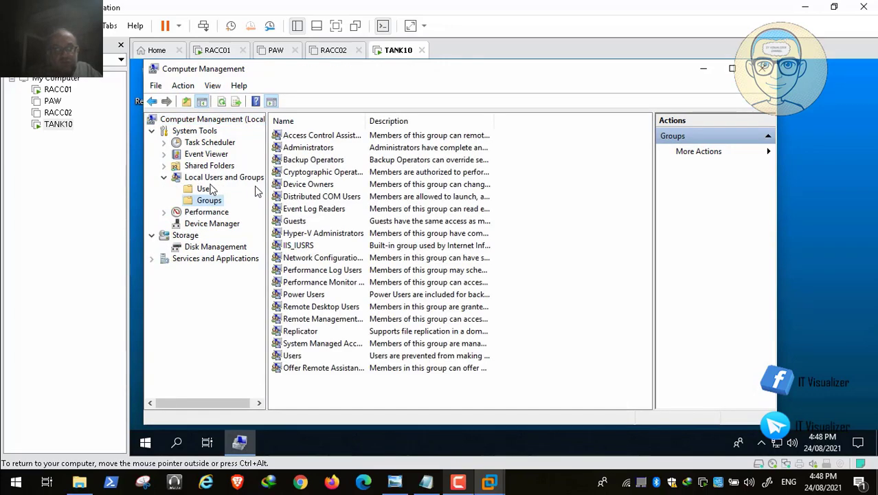
click(306, 151)
double_click(307, 150)
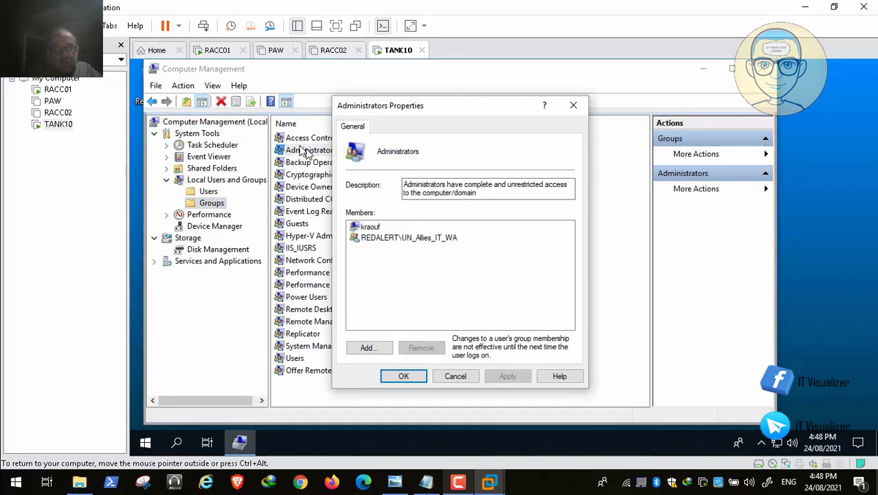
click(398, 239)
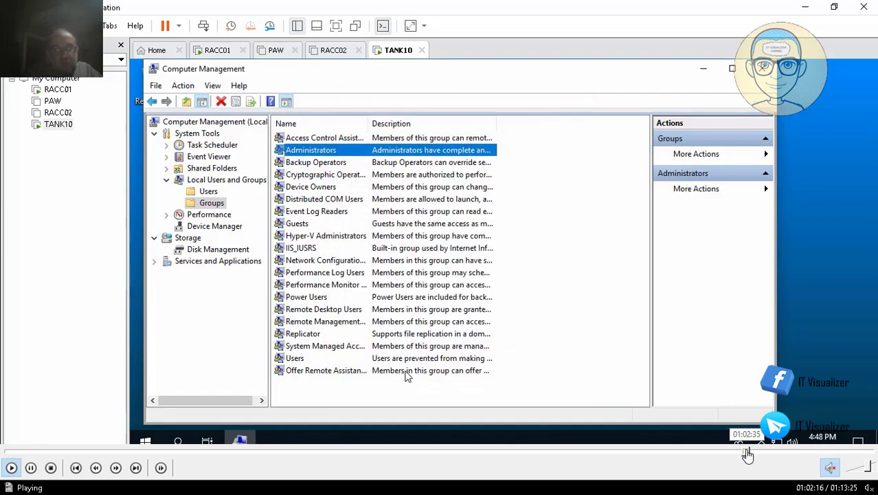
click(747, 451)
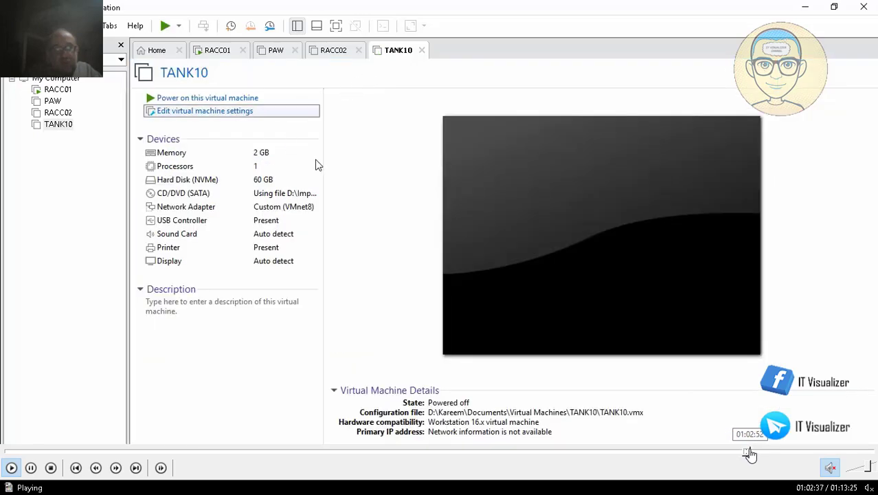
Switch to the PAW VM and sign in to its REDALERT domain desktop
click(755, 454)
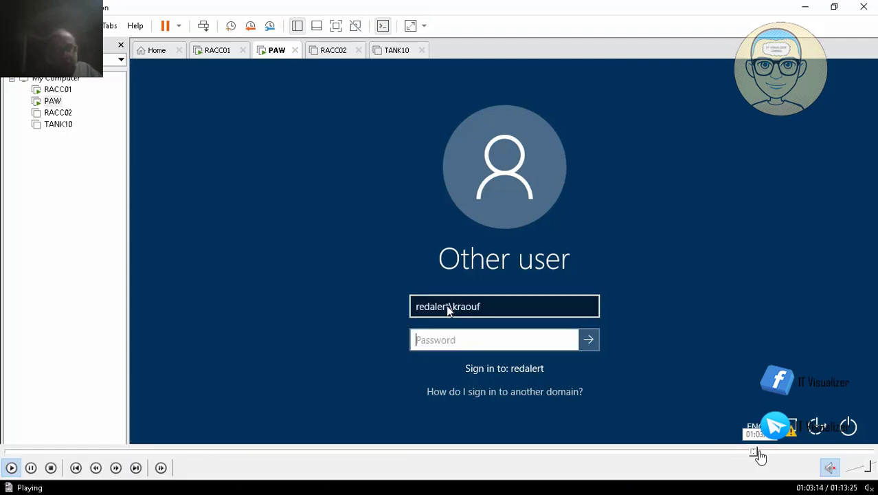
click(760, 454)
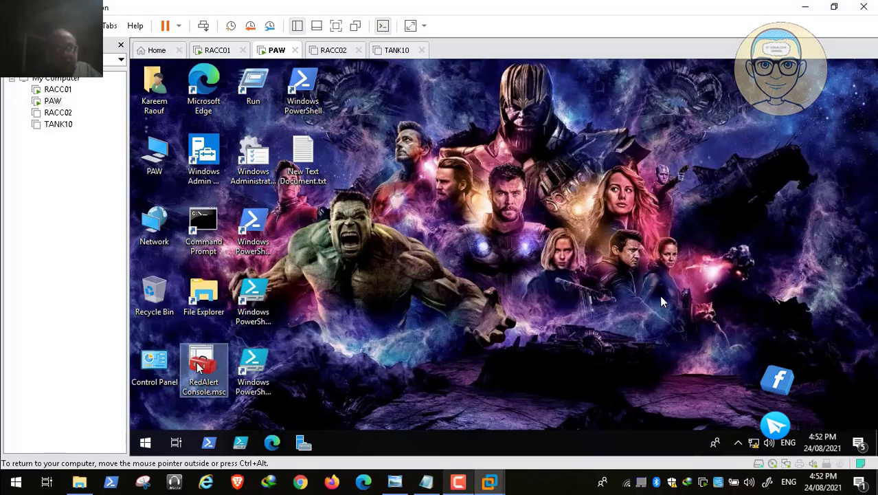
Check an existing user's logon script name on the Profile tab, then close the properties
click(764, 451)
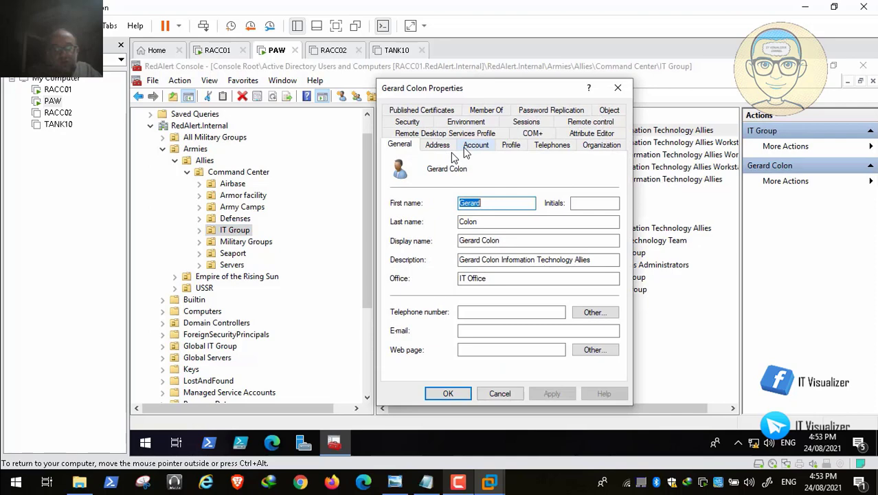
click(510, 145)
drag(524, 198, 448, 199)
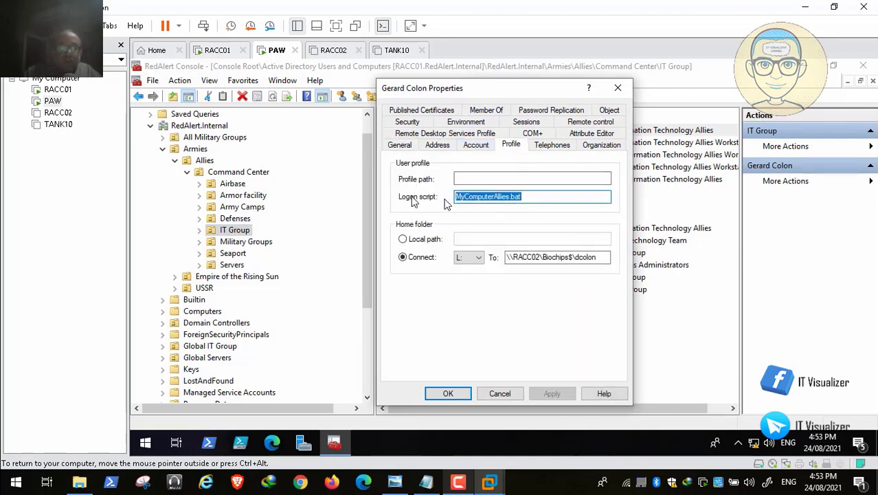
click(447, 393)
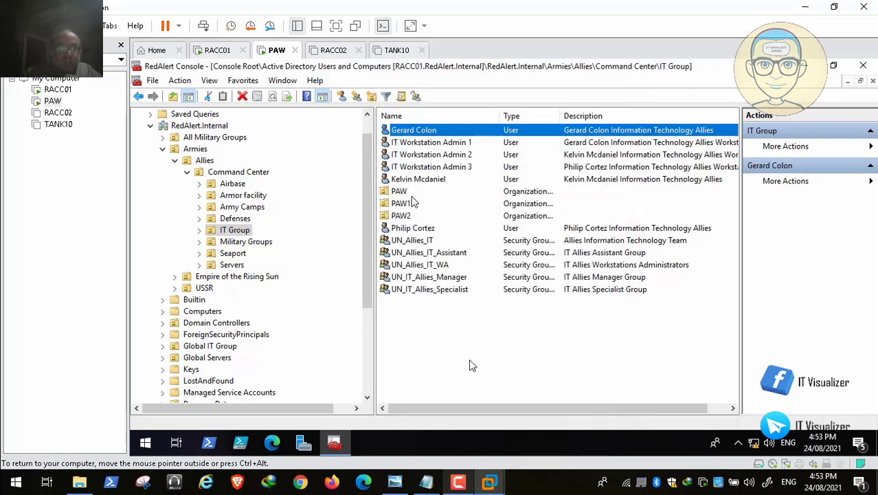
Set MyComputerAllies.bat as the shared logon script for IT Workstation Admin 1, 2 and 3
click(451, 145)
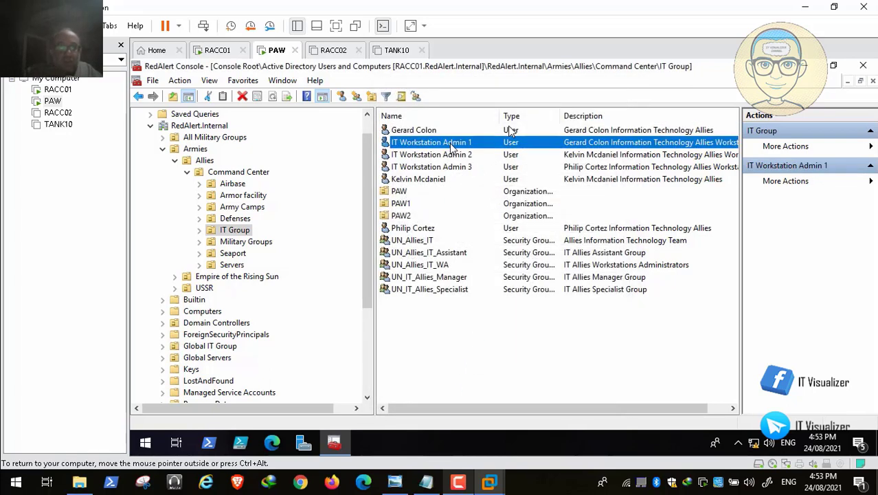
shift+click(455, 167)
right_click(455, 167)
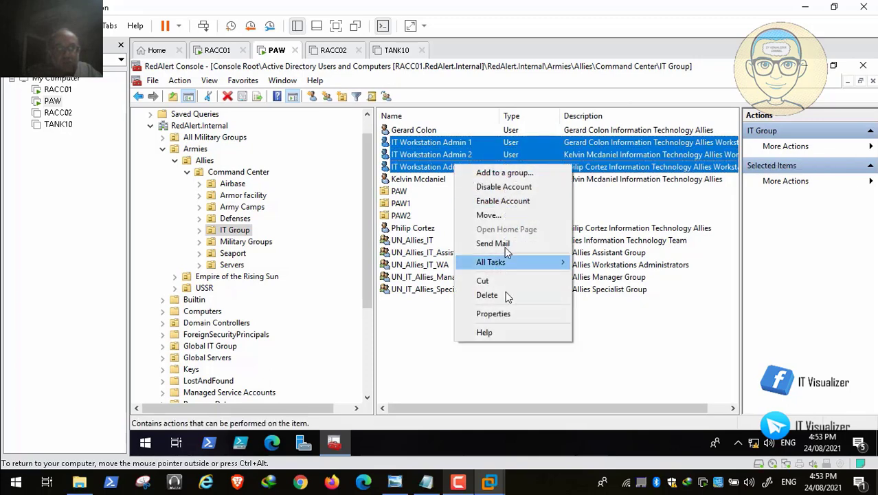
click(510, 314)
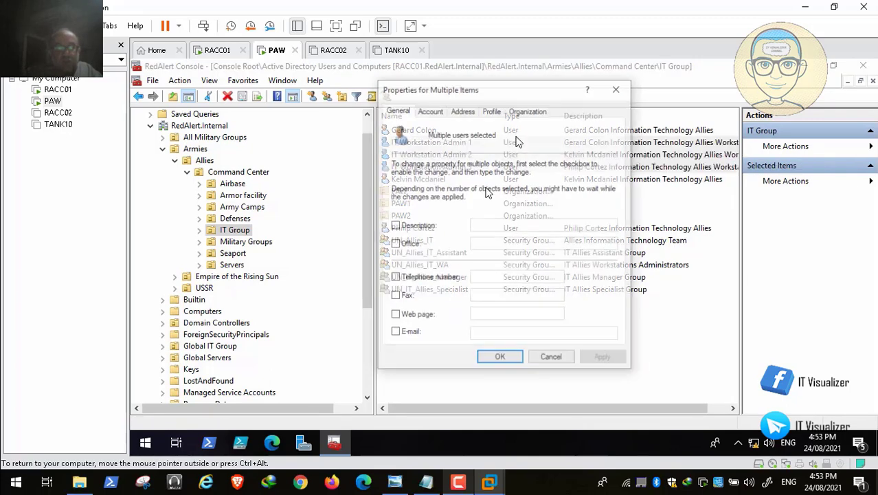
click(492, 111)
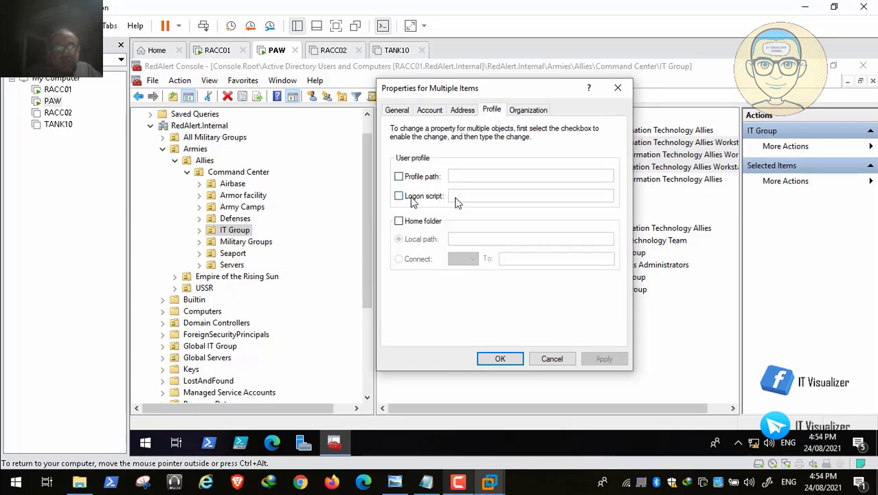
click(399, 196)
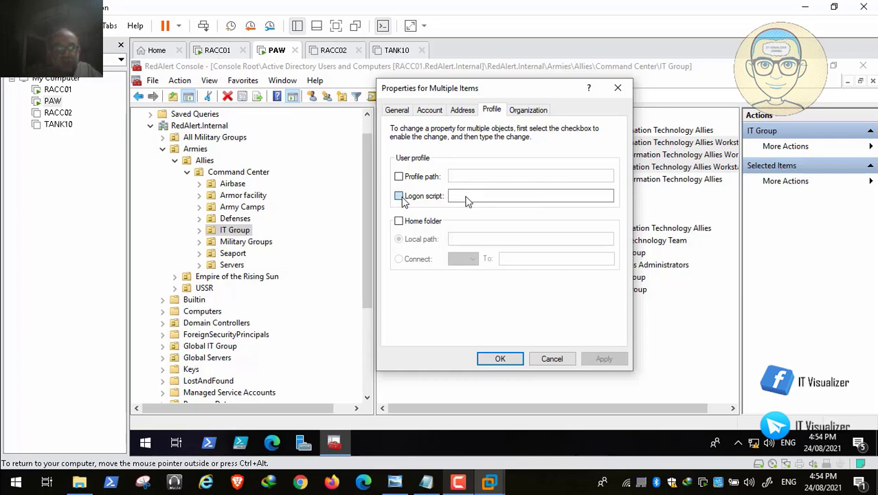
click(465, 198)
text(MyComputerAllies.bat)
click(603, 359)
click(500, 359)
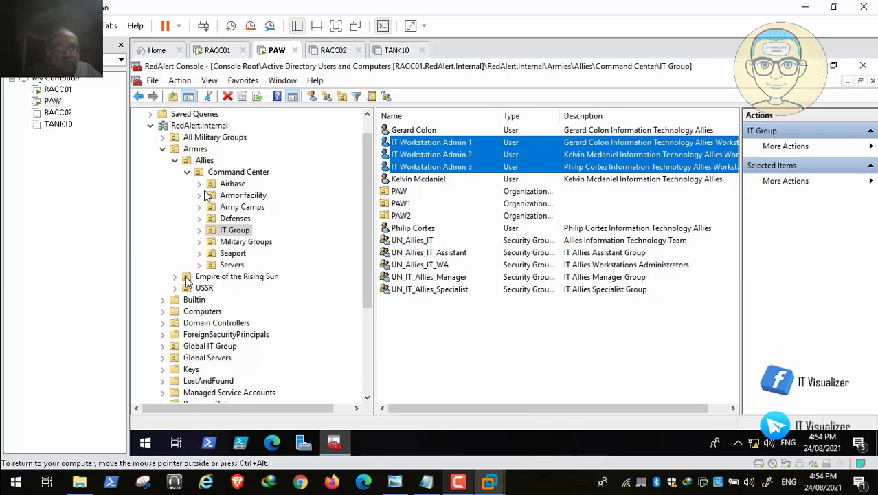
Open the Empire of the Rising Sun IT Group and copy the first user's logon script name
click(176, 162)
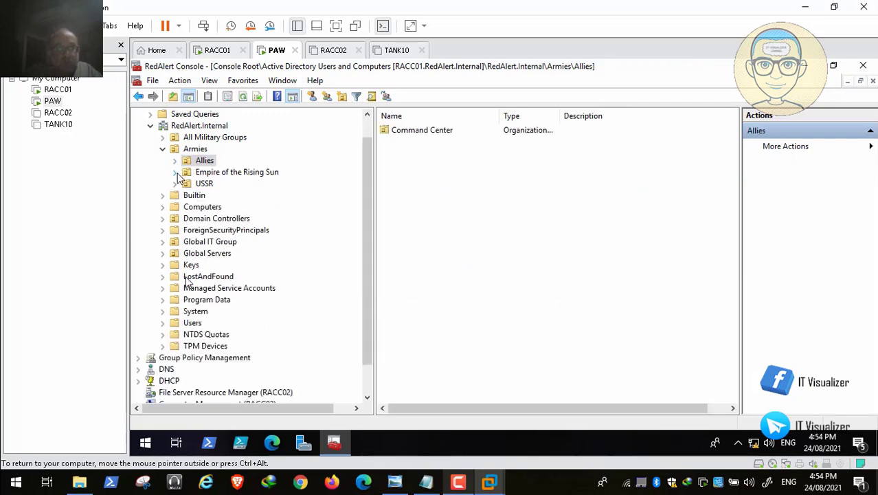
click(176, 172)
click(188, 185)
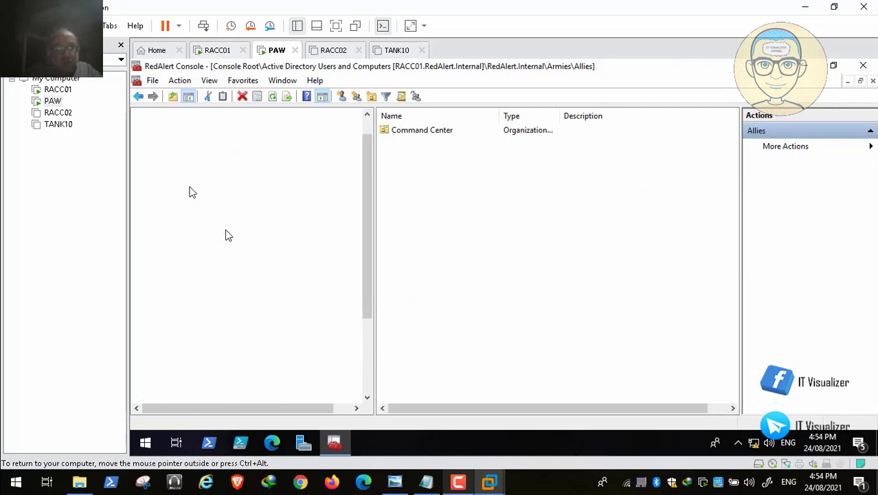
click(244, 240)
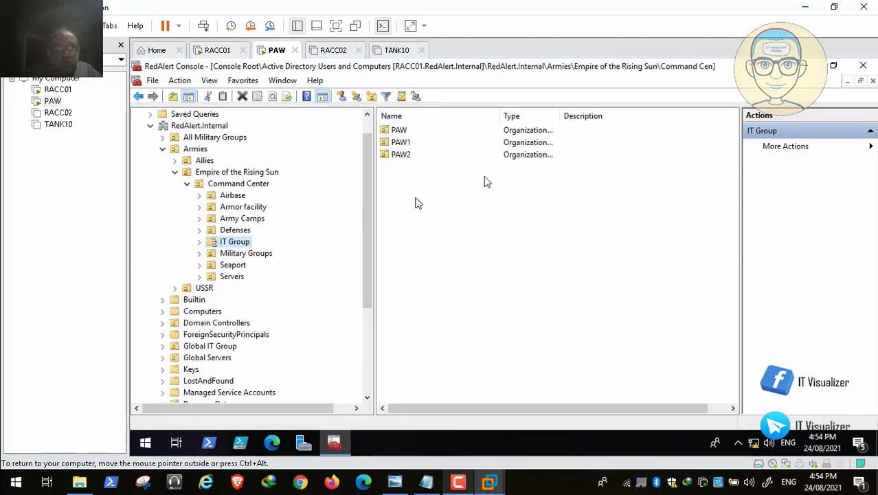
double_click(427, 130)
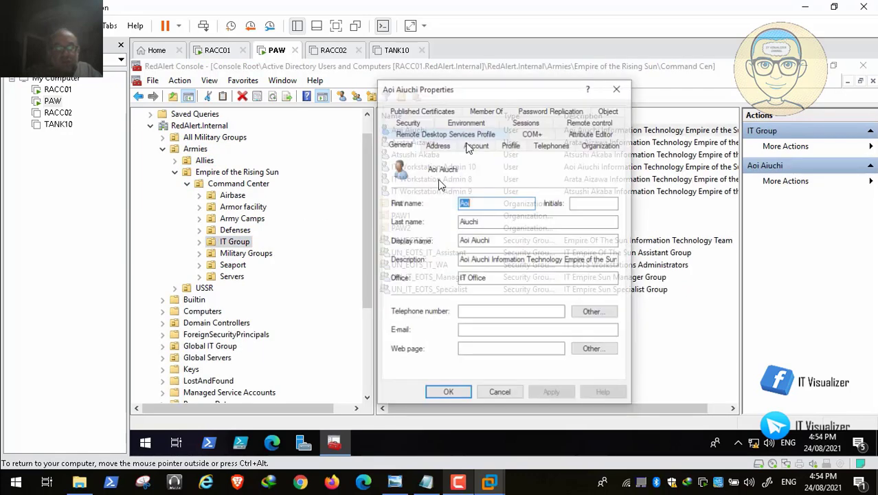
click(511, 145)
drag(537, 197, 450, 199)
key(ctrl+c)
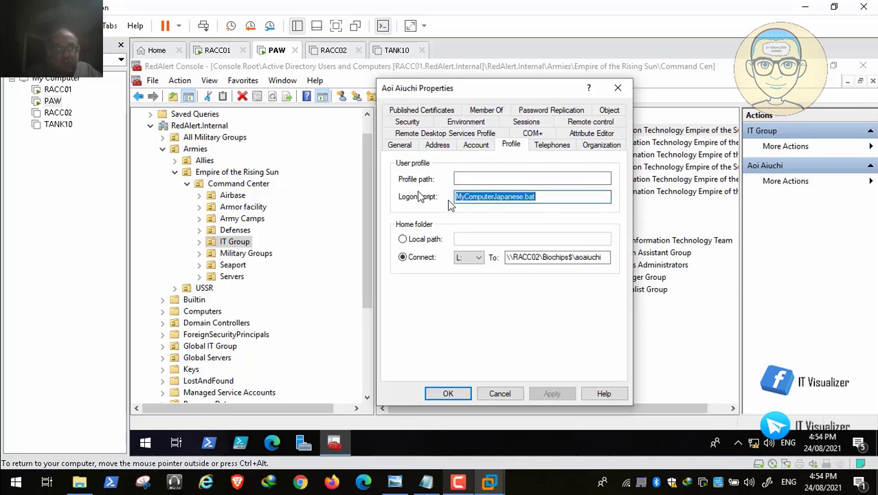
click(449, 393)
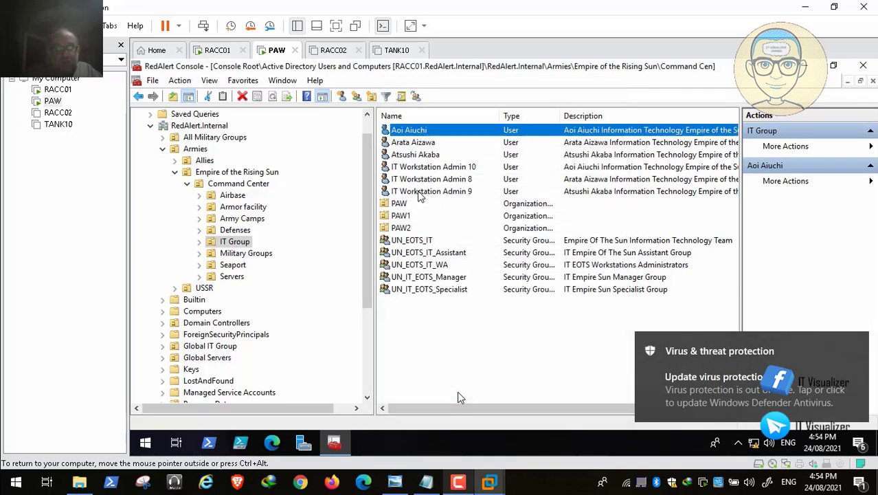
Give IT Workstation Admin 8, 9 and 10 the MyComputerJapanese.bat logon script and bring up TANK10's sign-in
click(435, 168)
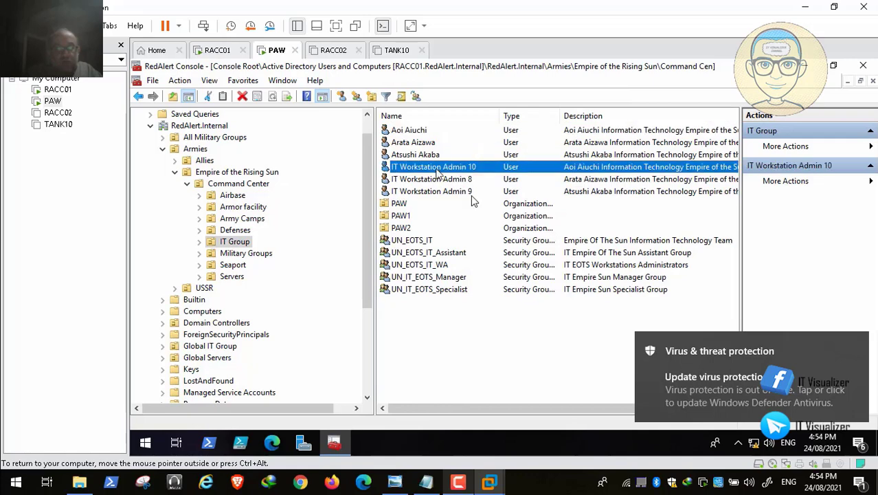
shift+click(445, 192)
right_click(445, 192)
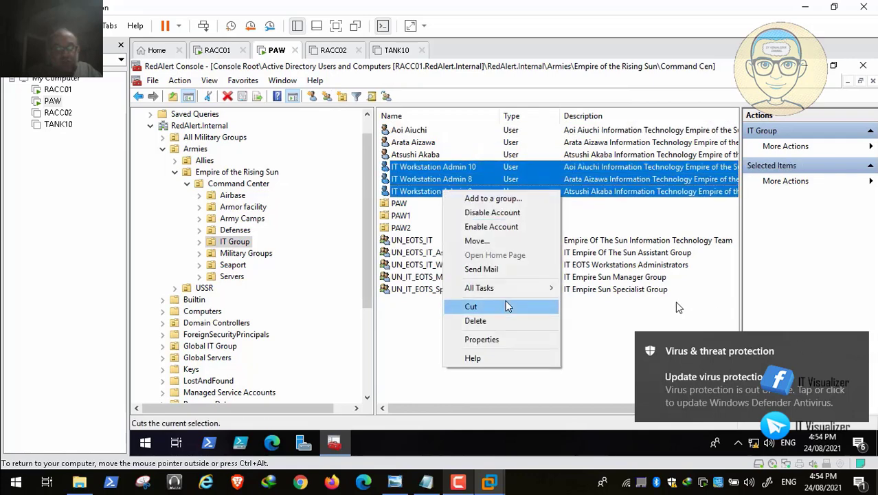
click(518, 343)
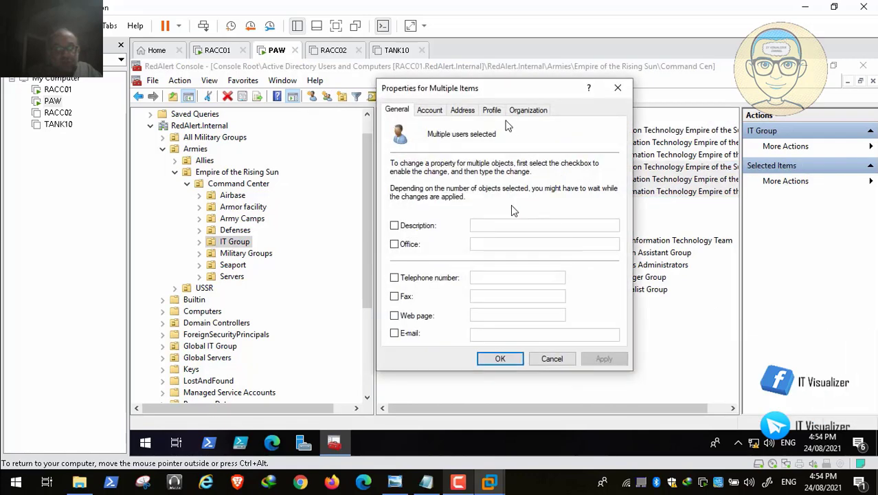
click(492, 110)
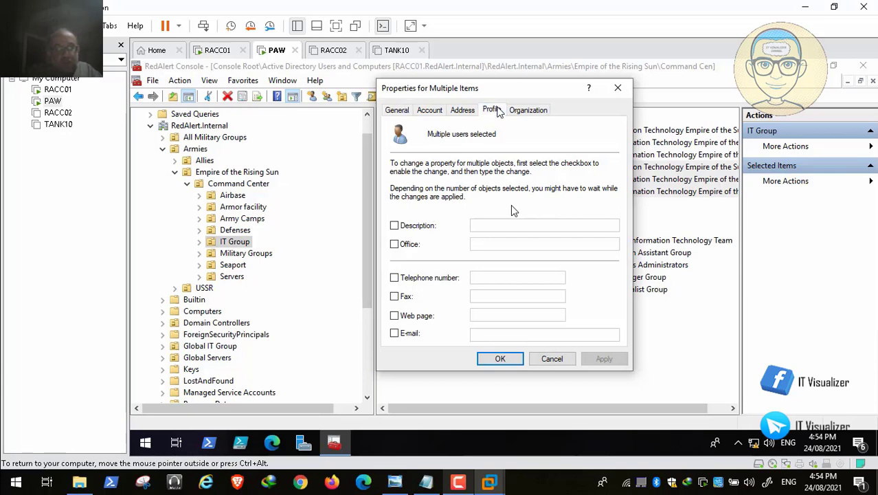
click(399, 196)
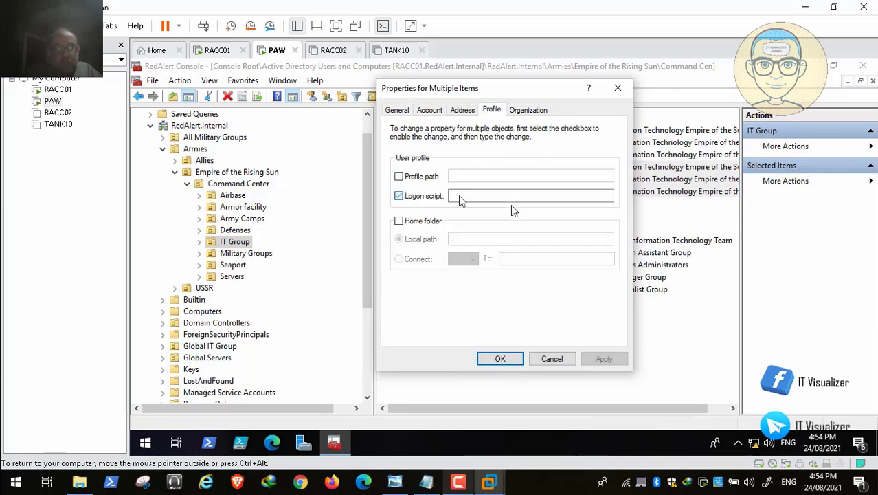
click(472, 198)
key(ctrl+v)
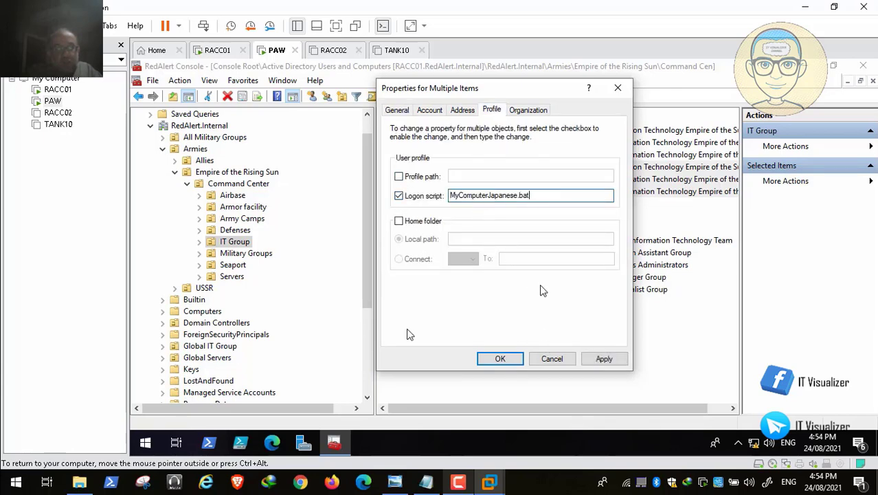
click(618, 362)
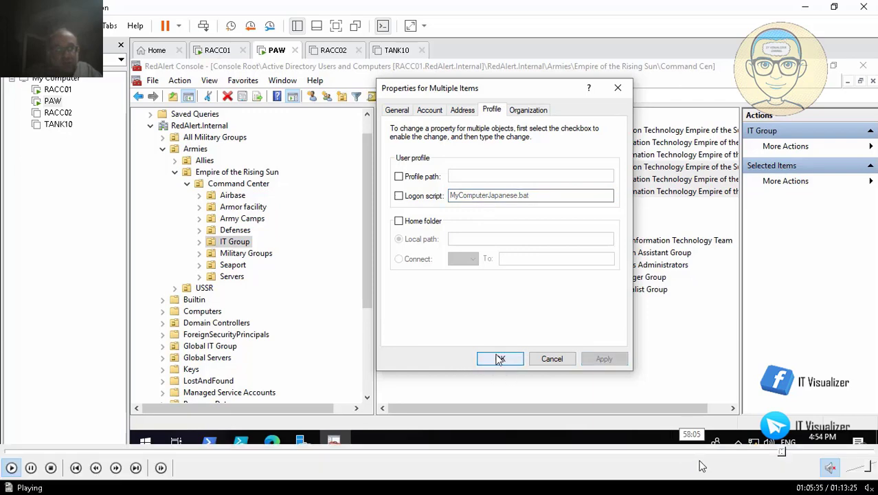
click(498, 356)
click(791, 451)
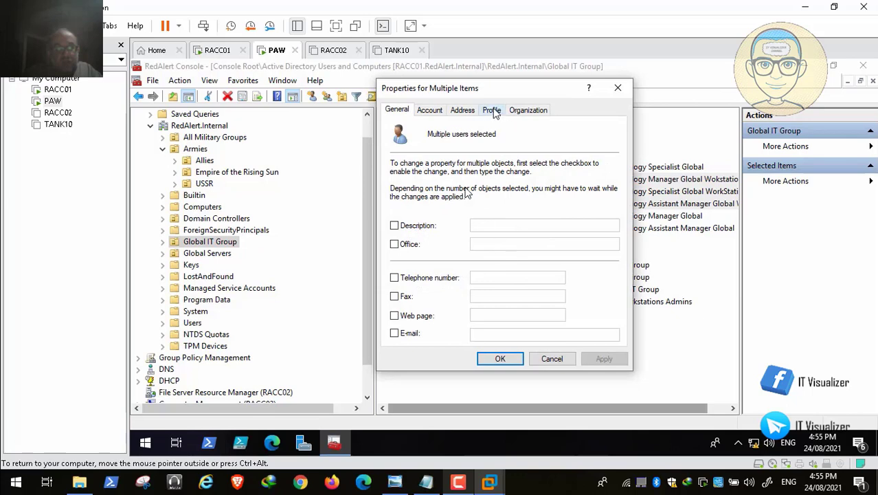
click(800, 452)
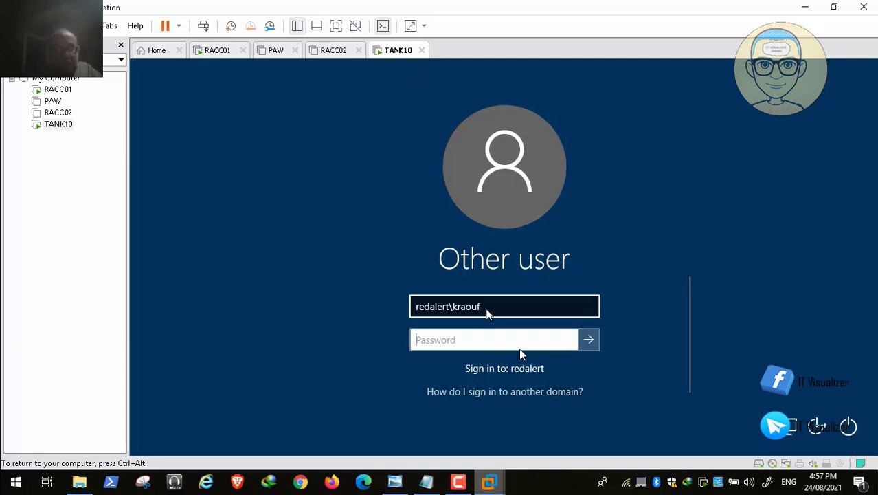
Sign in to TANK10 with the domain password and show Administrators containing REDALERT\UN_Allies_IT_WA
text(•••)
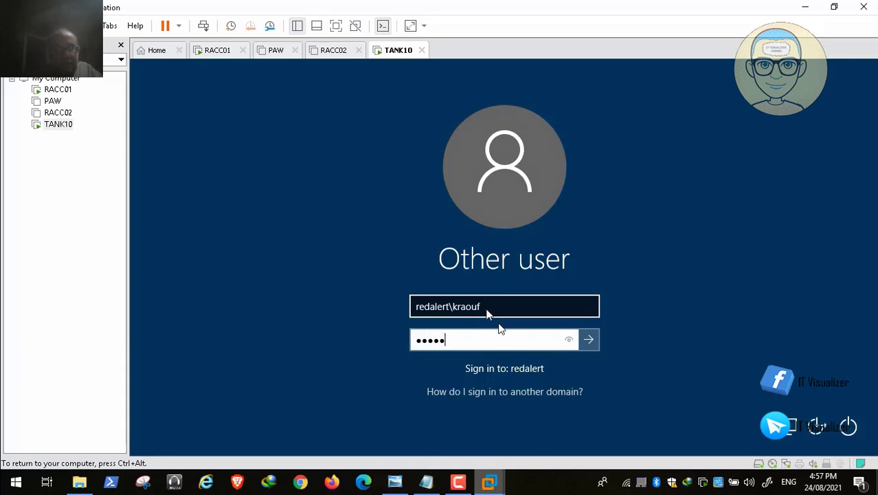
text(•••••)
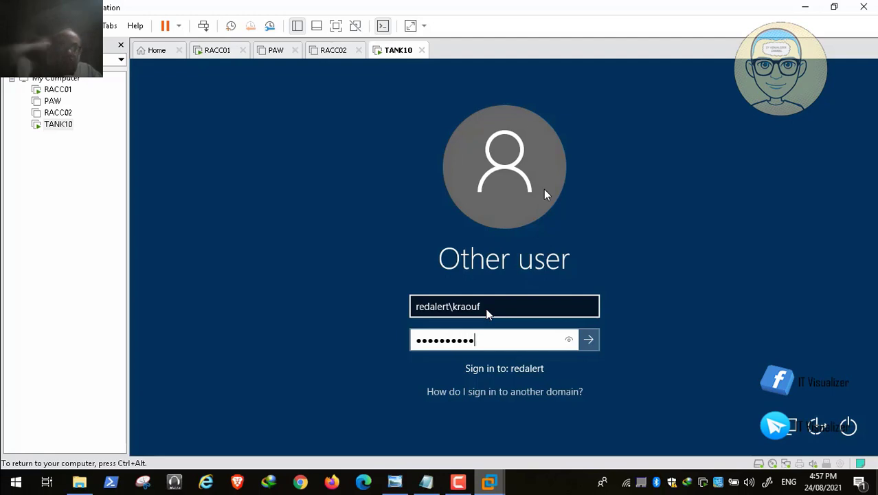
key(Return)
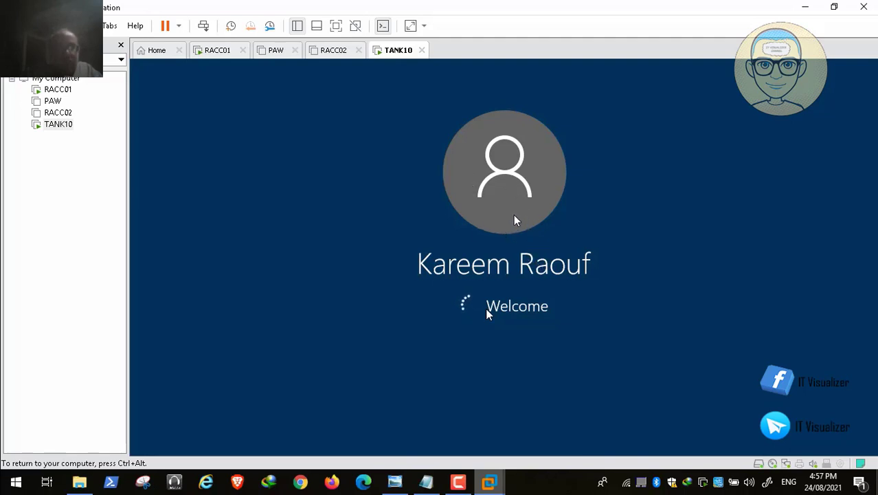
mouse_move(742, 490)
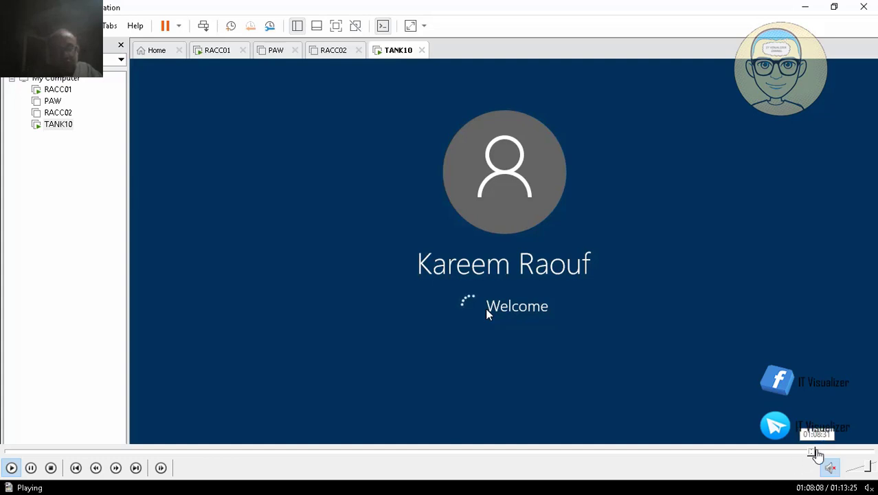
click(818, 452)
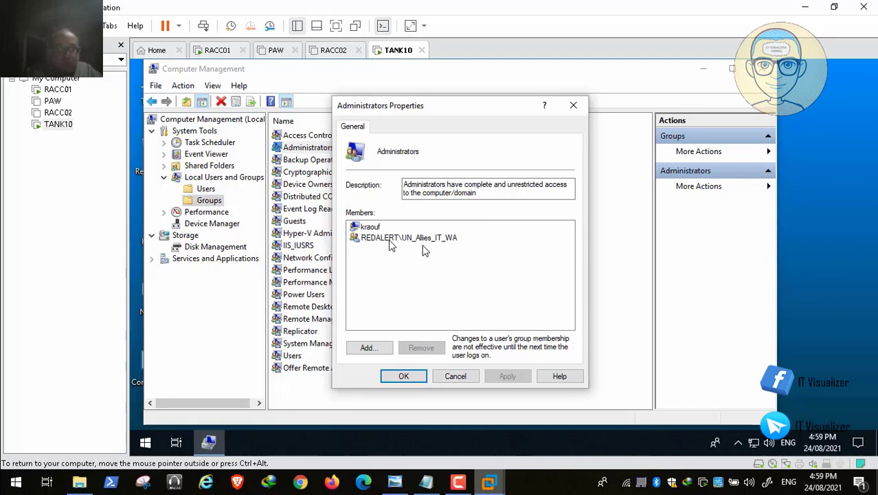
Look at Device Manager on TANK10, then close Computer Management to leave the desktop showing
click(10, 470)
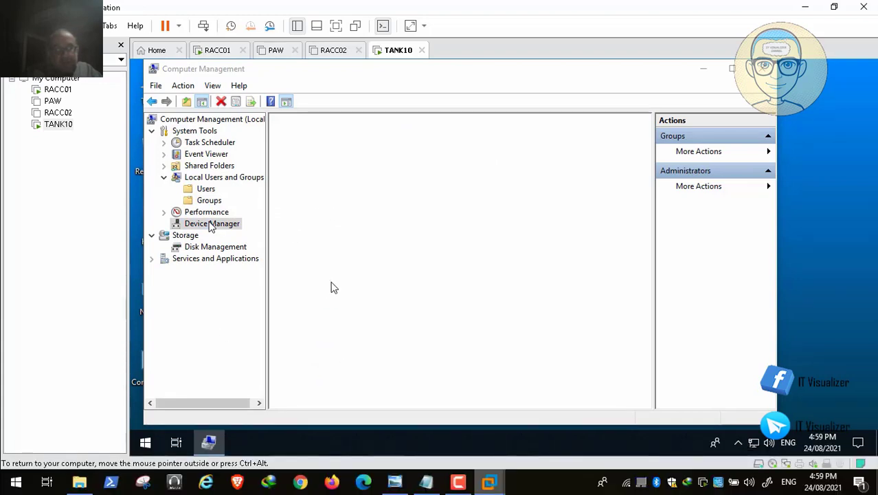
mouse_move(55, 486)
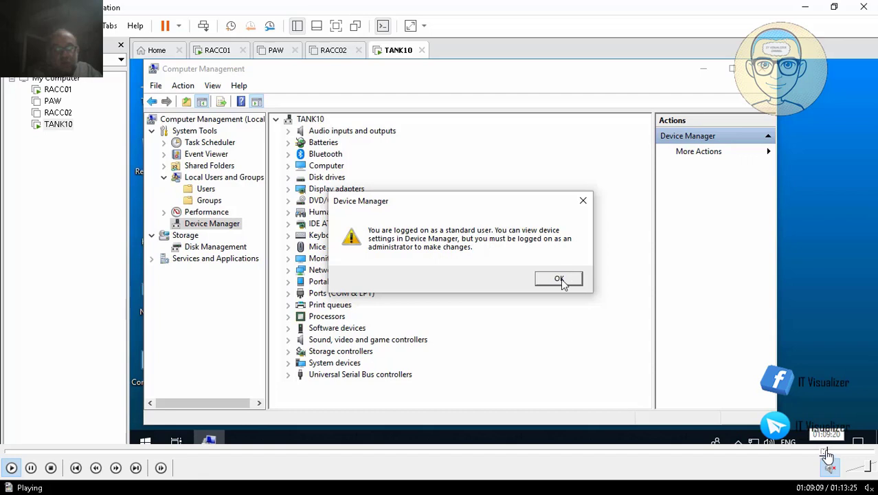
click(828, 452)
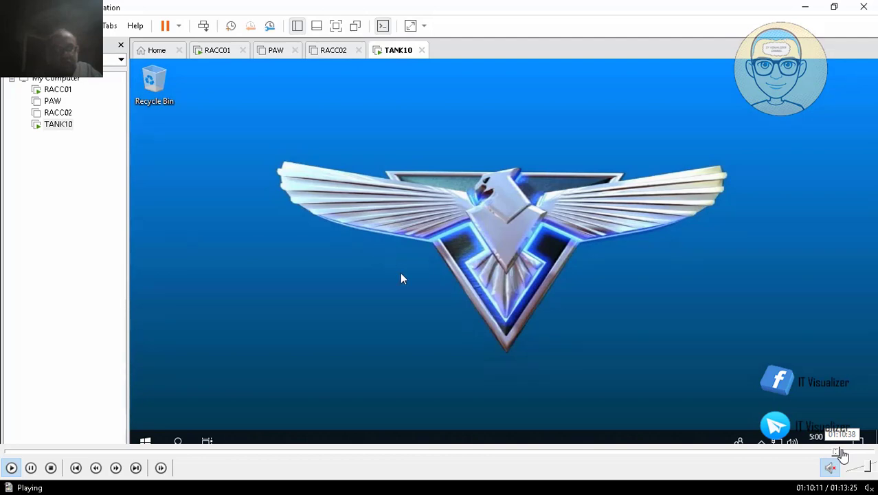
Power off the TANK10 virtual machine, then start shutting down RACC01
click(842, 452)
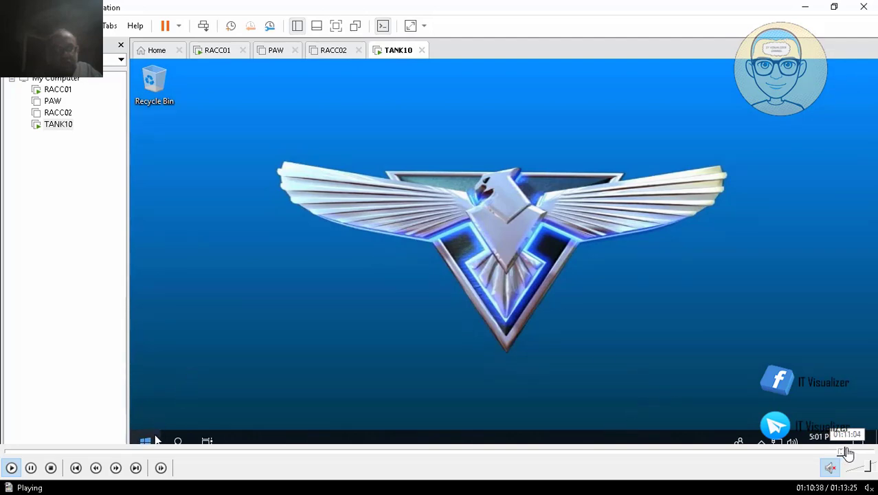
click(846, 453)
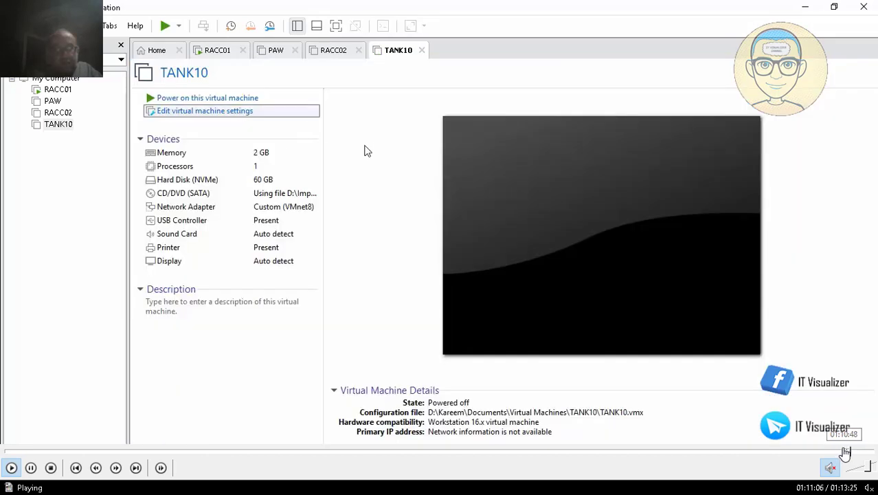
click(844, 452)
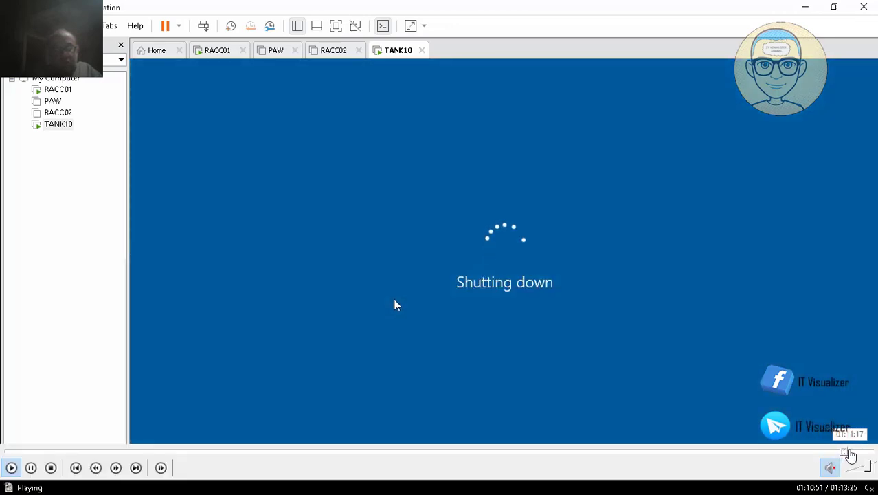
click(850, 451)
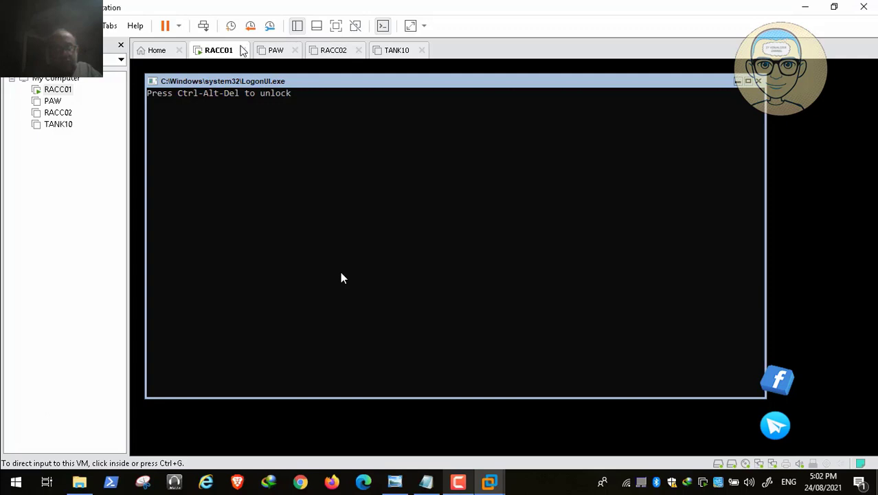
mouse_move(862, 463)
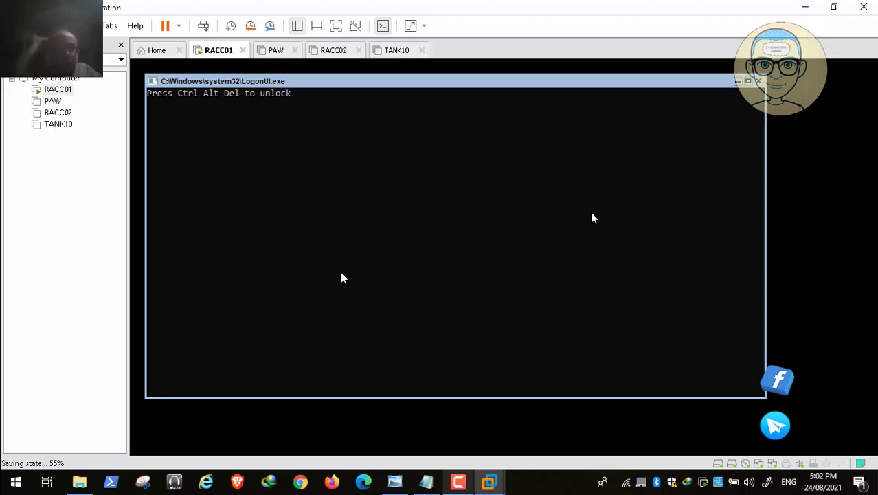
mouse_move(834, 489)
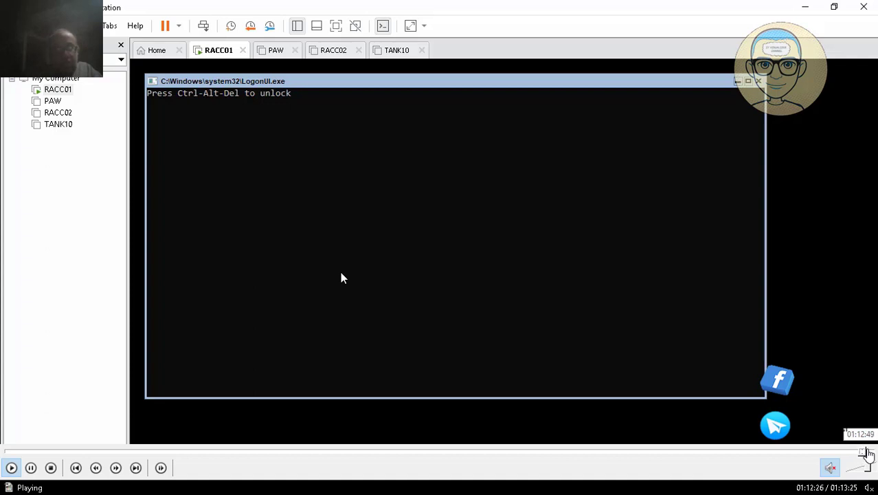
click(868, 451)
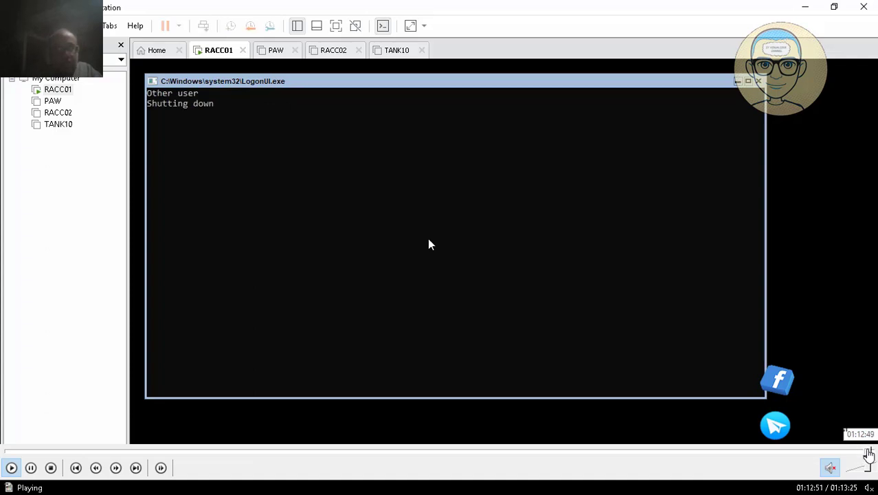